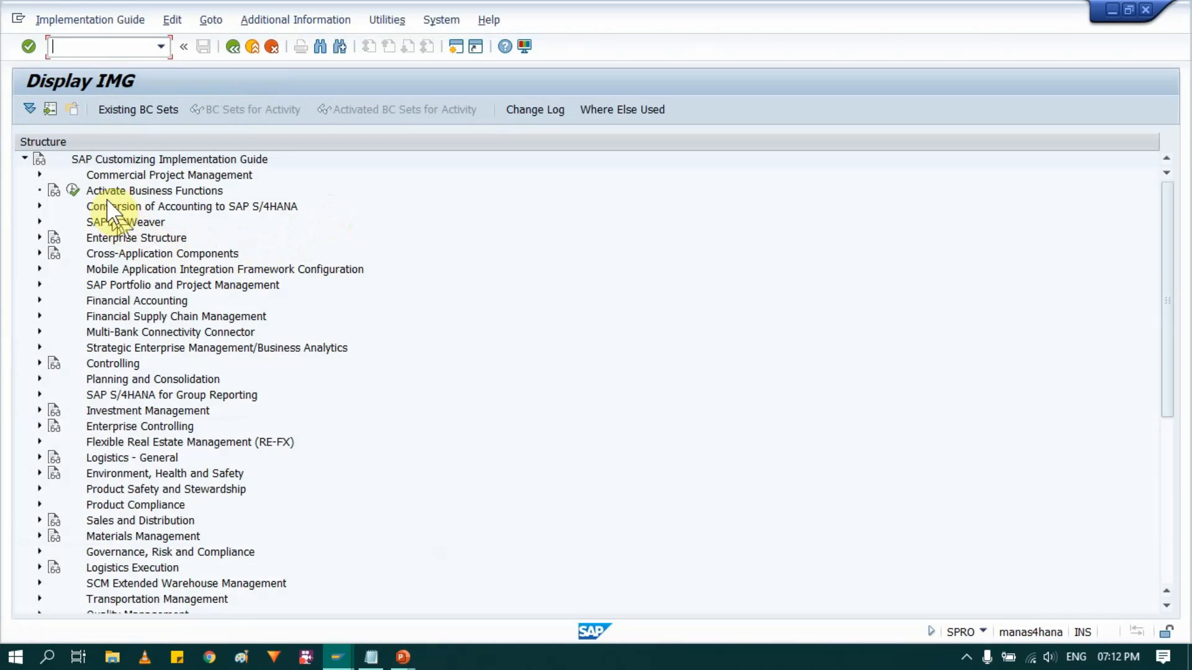
- Open the Define Countries in mySAP Systems activity under SAP NetWeaver, General settings, Set Countries
left_click(114, 225)
left_click(39, 222)
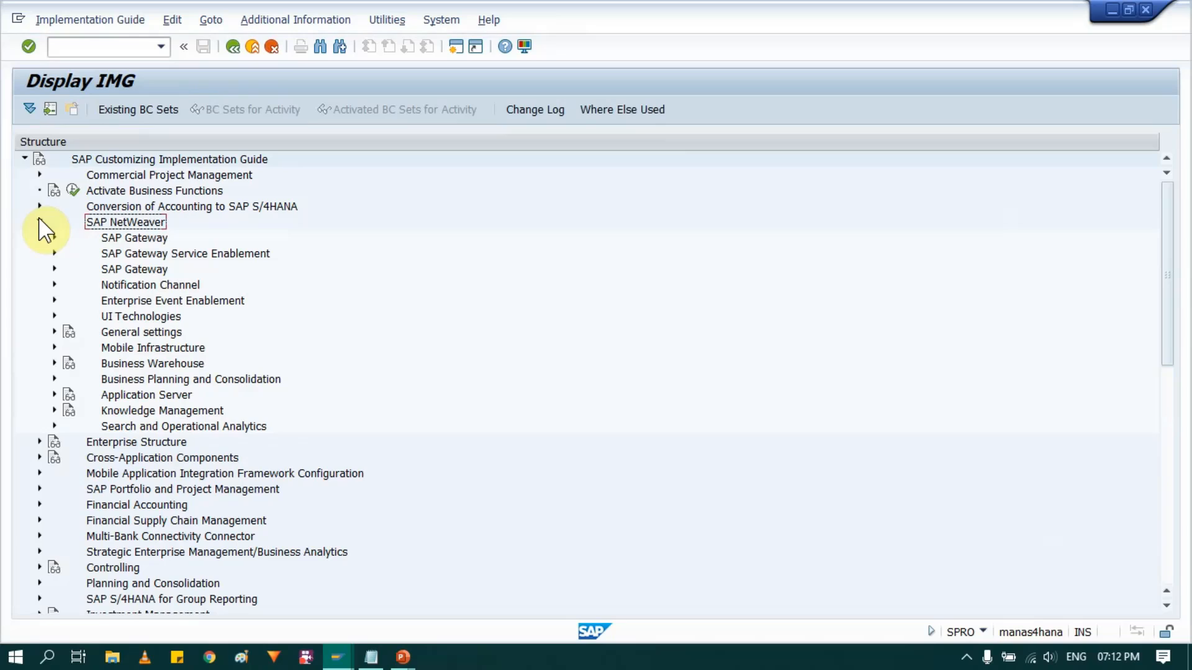
left_click(144, 333)
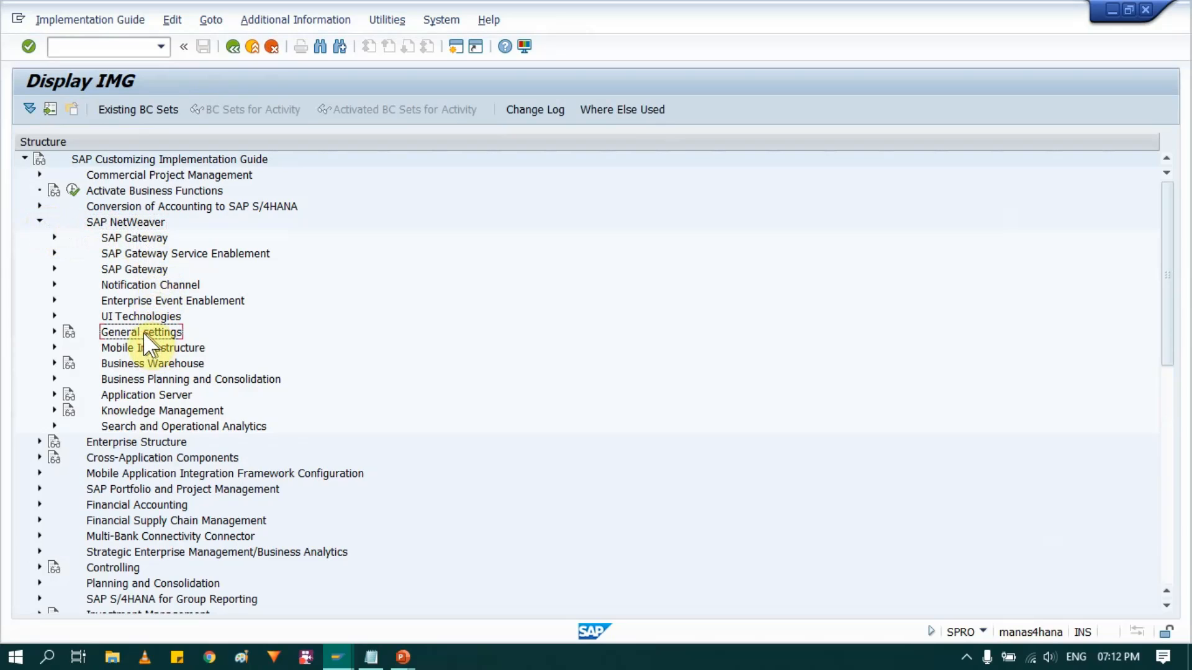
left_click(55, 332)
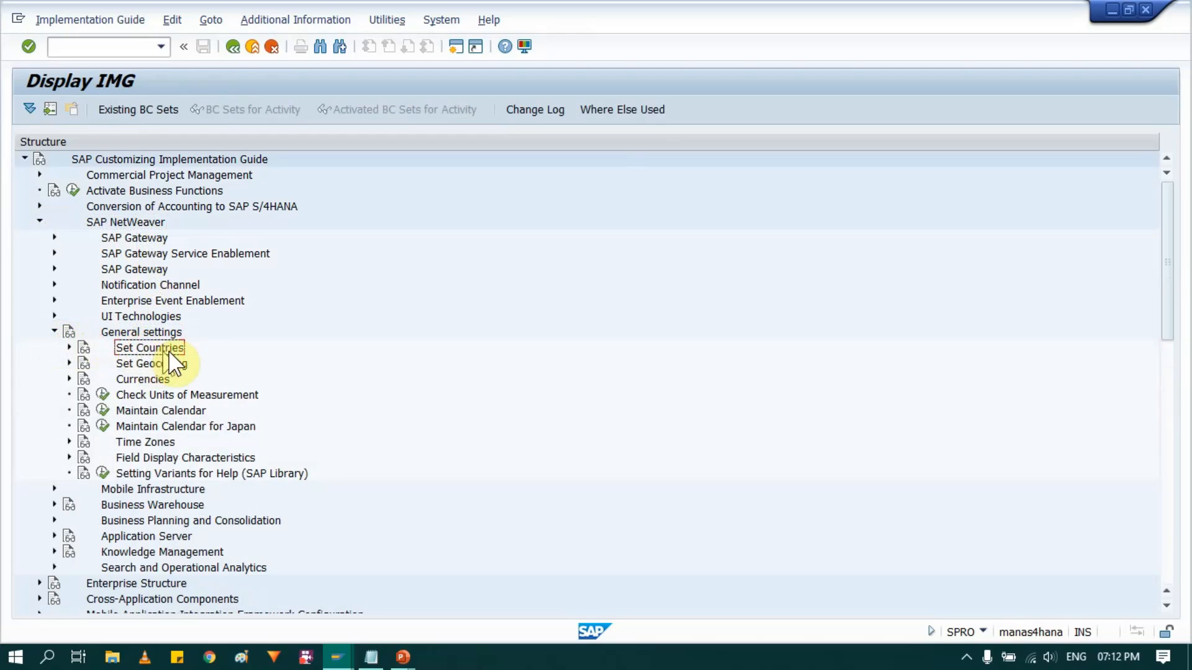
left_click(69, 347)
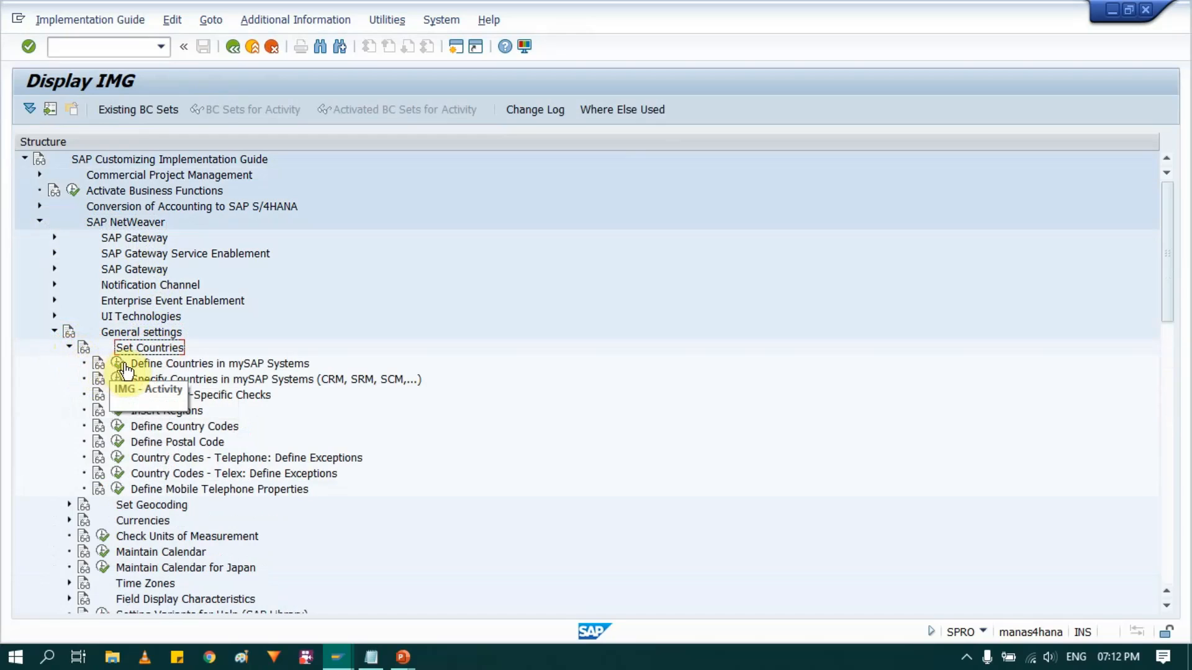
left_click(176, 366)
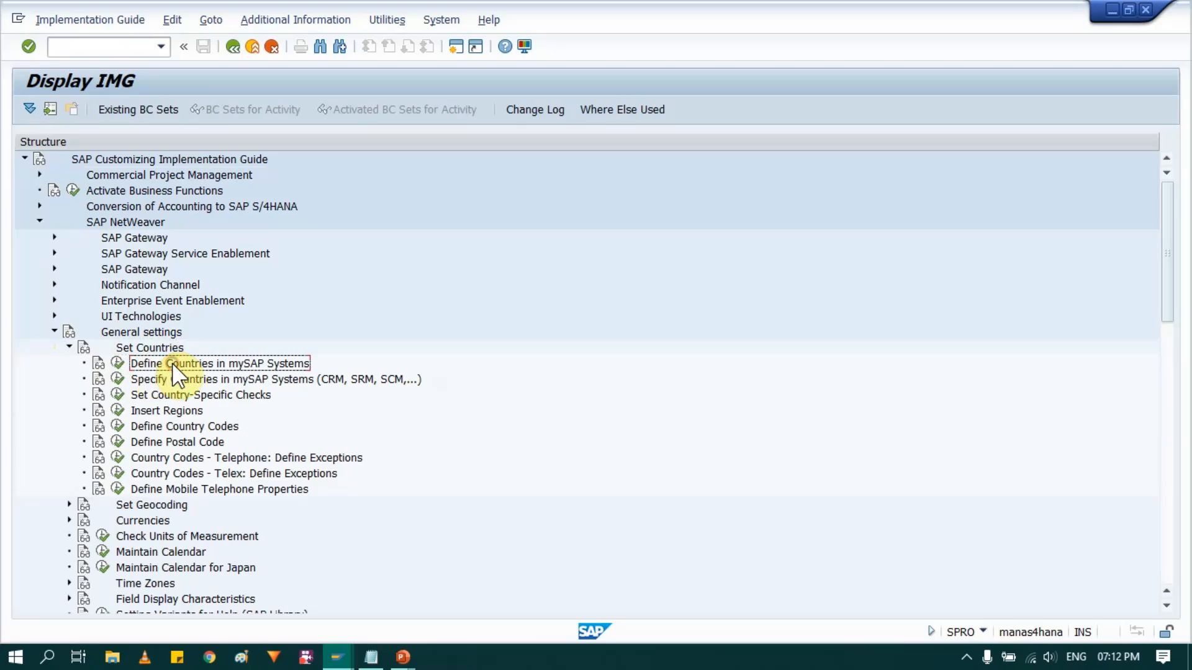
left_click(116, 363)
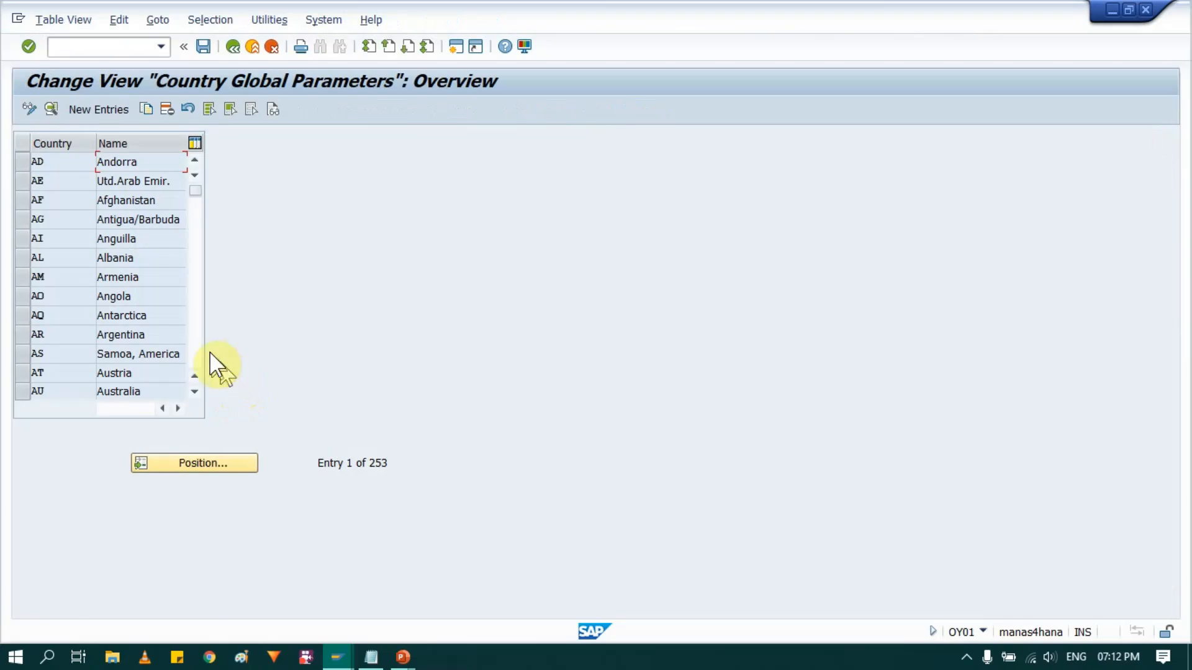
- Position the country list at IN and open the detail view for India
left_click(205, 460)
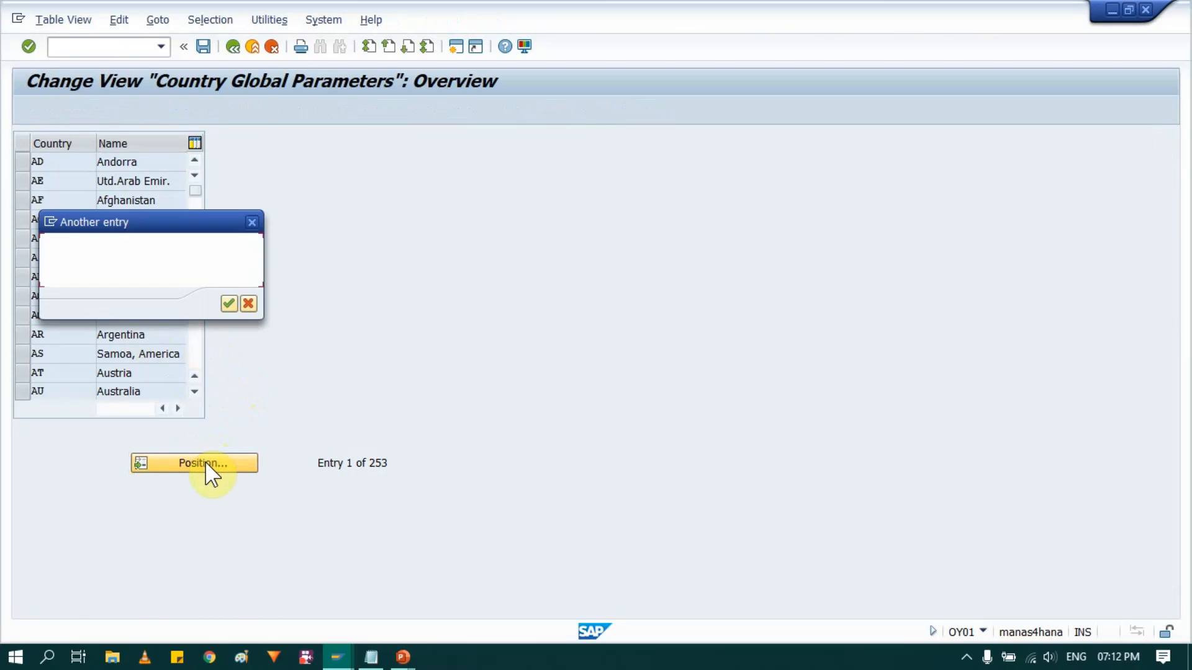
type("IN")
key("Return")
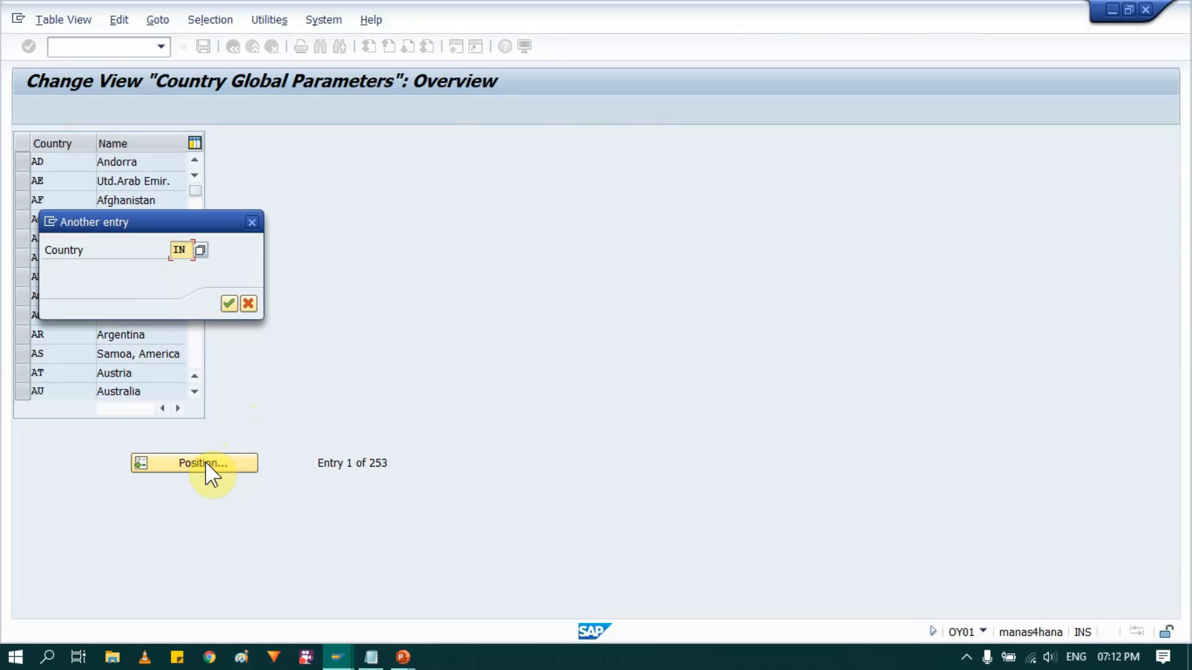
key("Return")
left_click(119, 159)
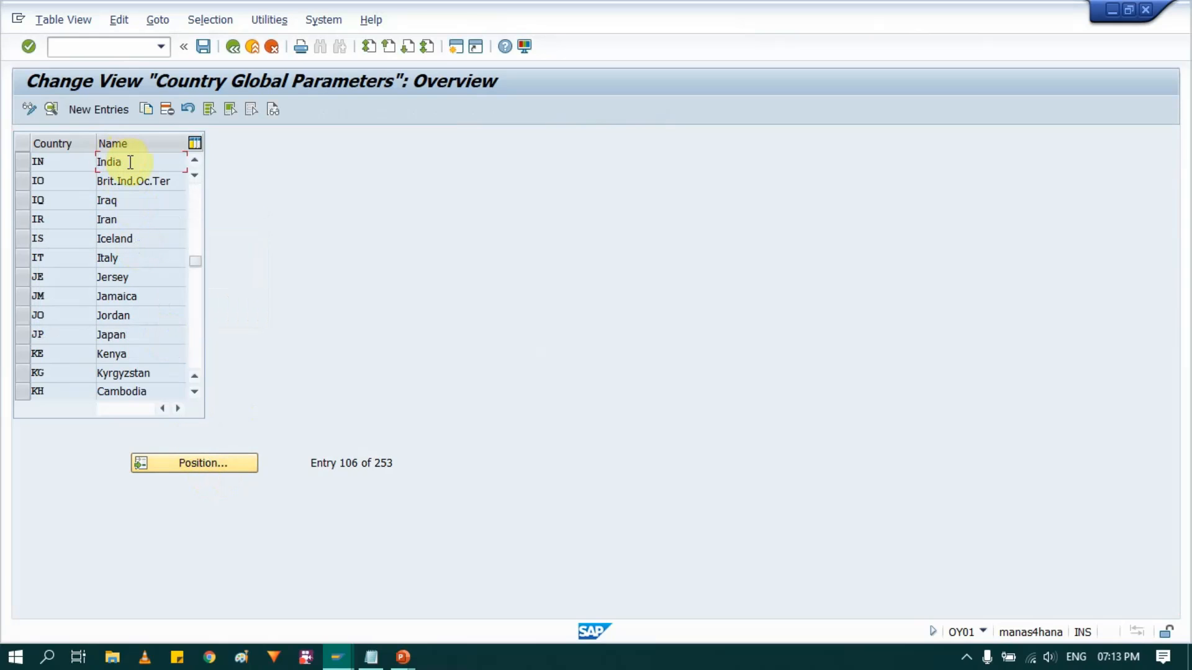
left_click(24, 166)
left_click(147, 162)
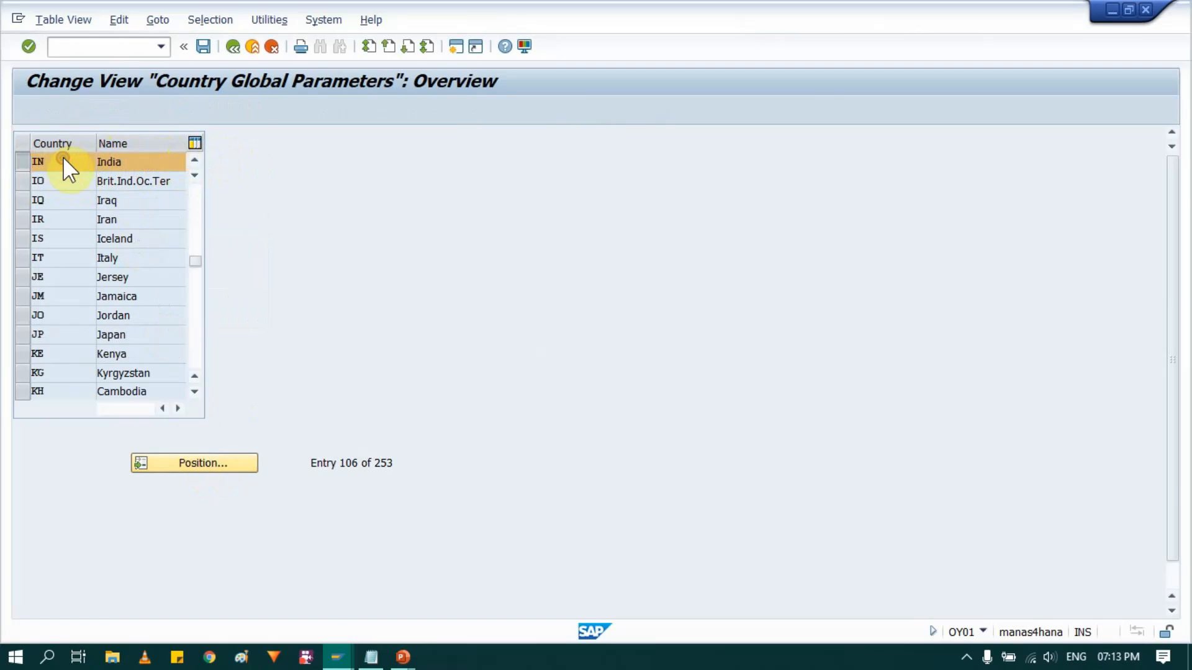
double_click(65, 159)
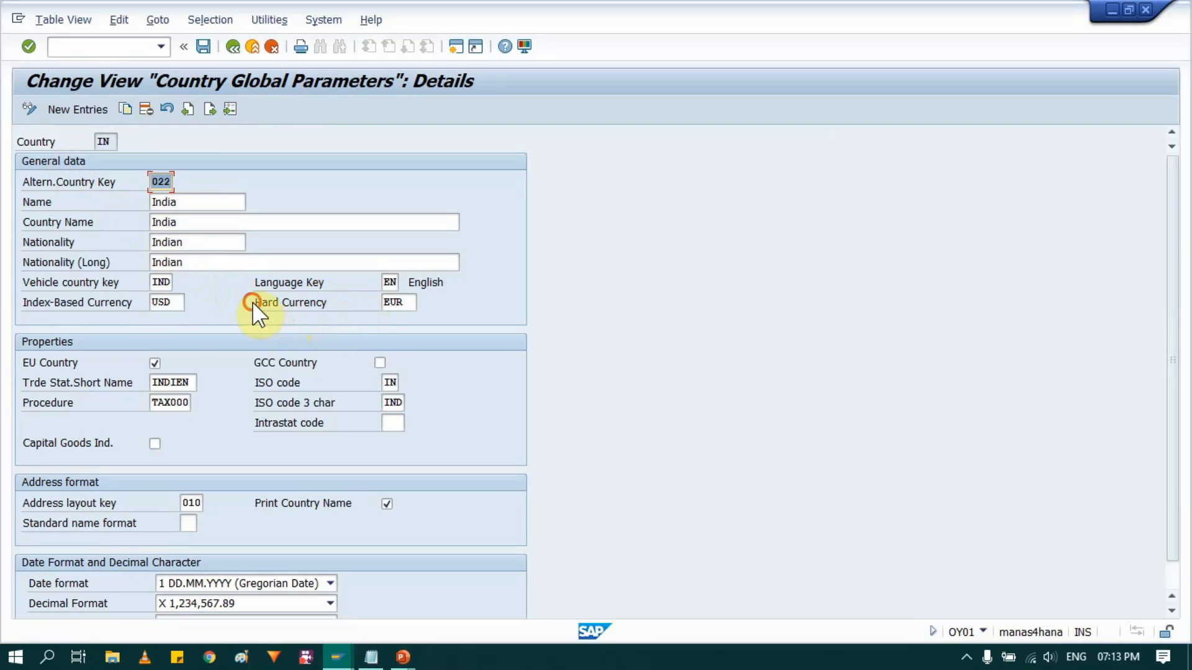
- Examine India's hard currency and index-based currency settings, and return to the country overview
left_click(407, 302)
left_click_drag(408, 303, 372, 303)
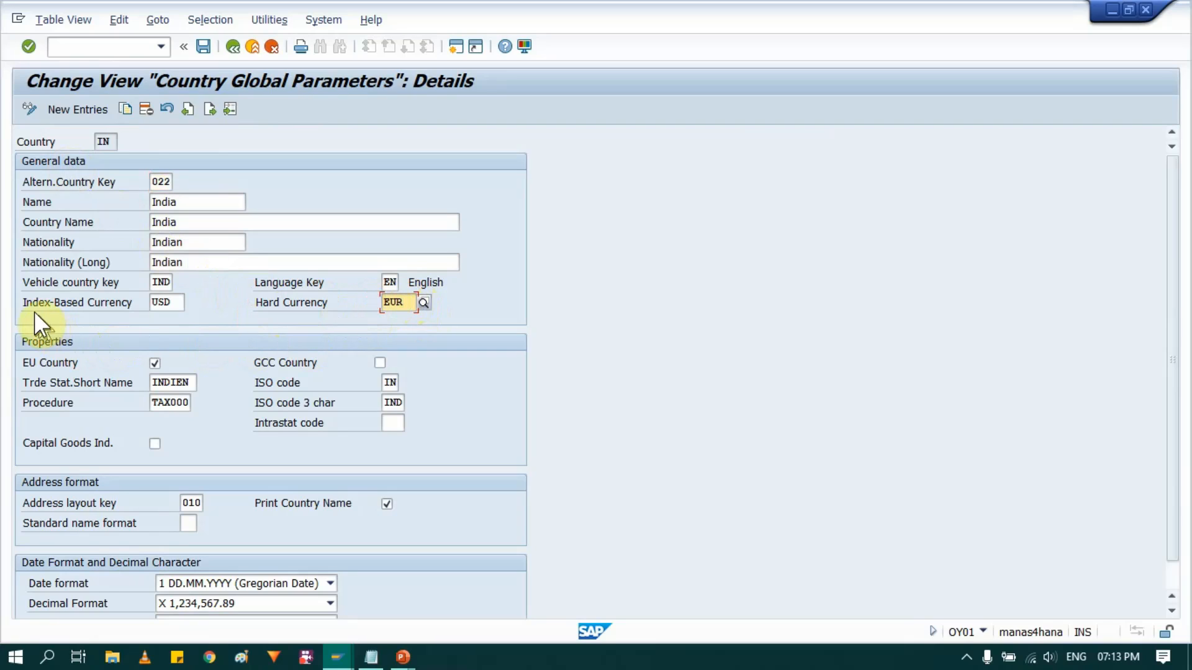
left_click_drag(23, 296, 133, 301)
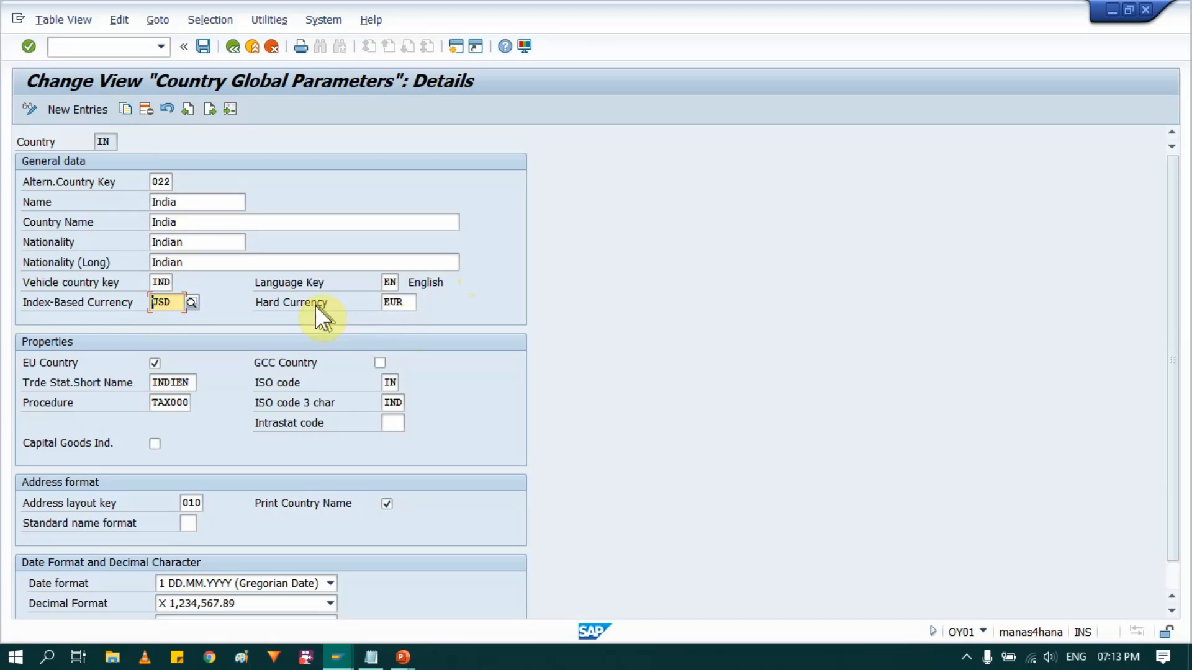
left_click(231, 46)
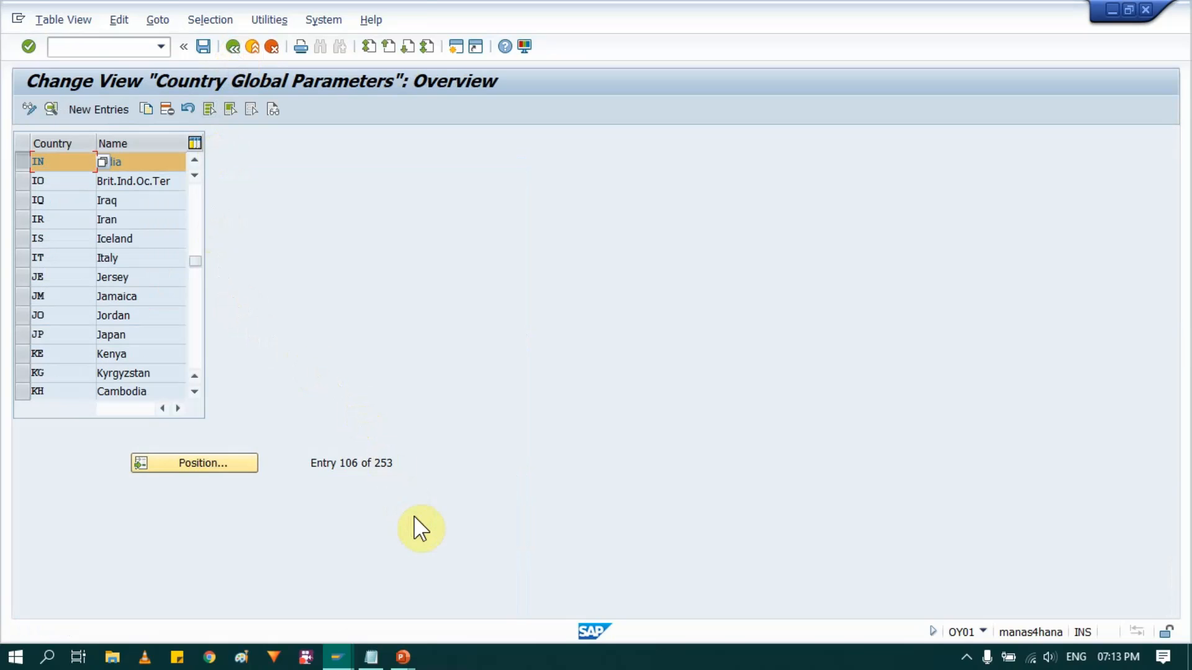
- Compare the current transaction code in the session information with the currency slide in PowerPoint, and return to SAP
key("alt+Tab")
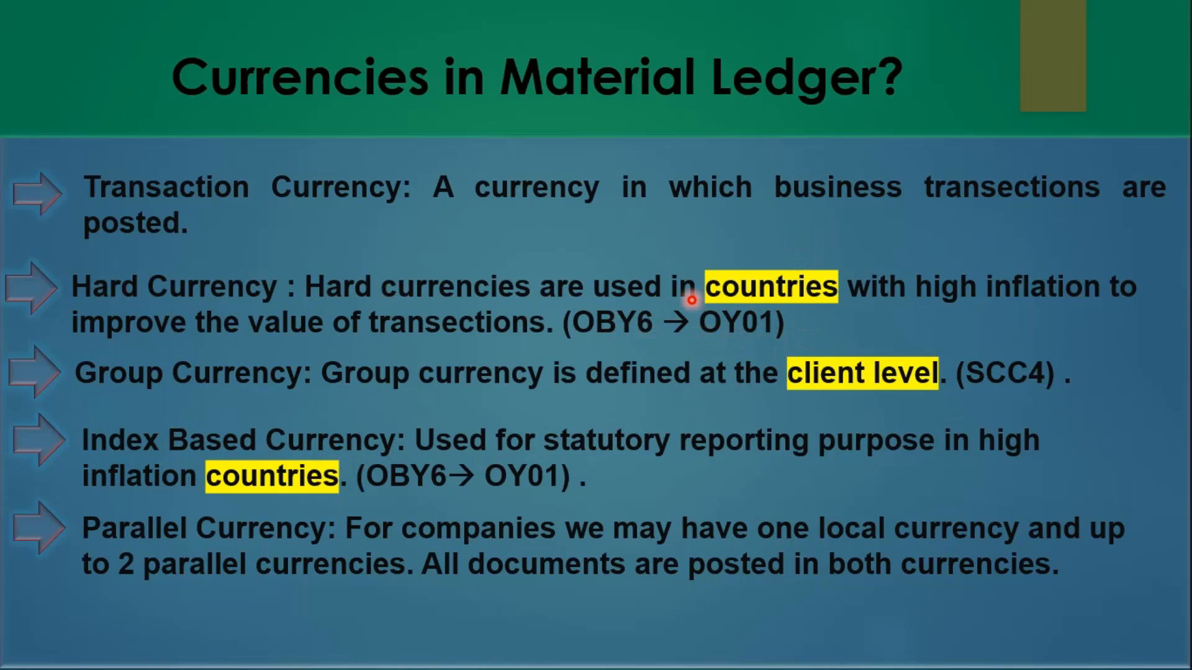
key("alt+Tab")
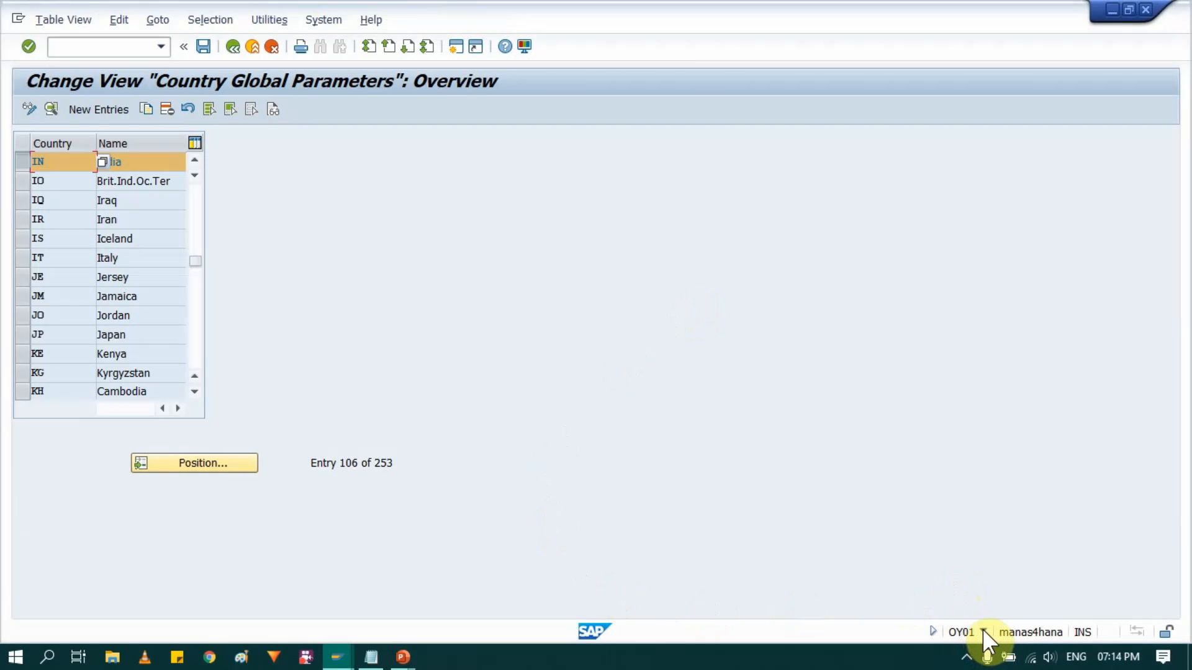
left_click(983, 628)
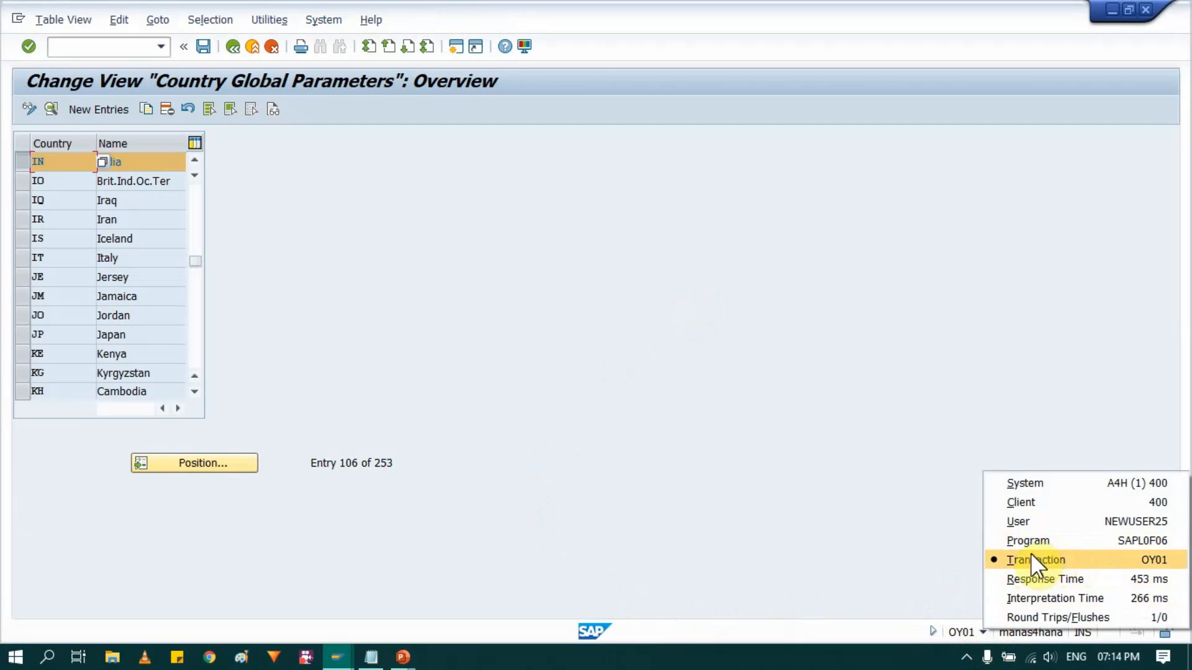
left_click(579, 413)
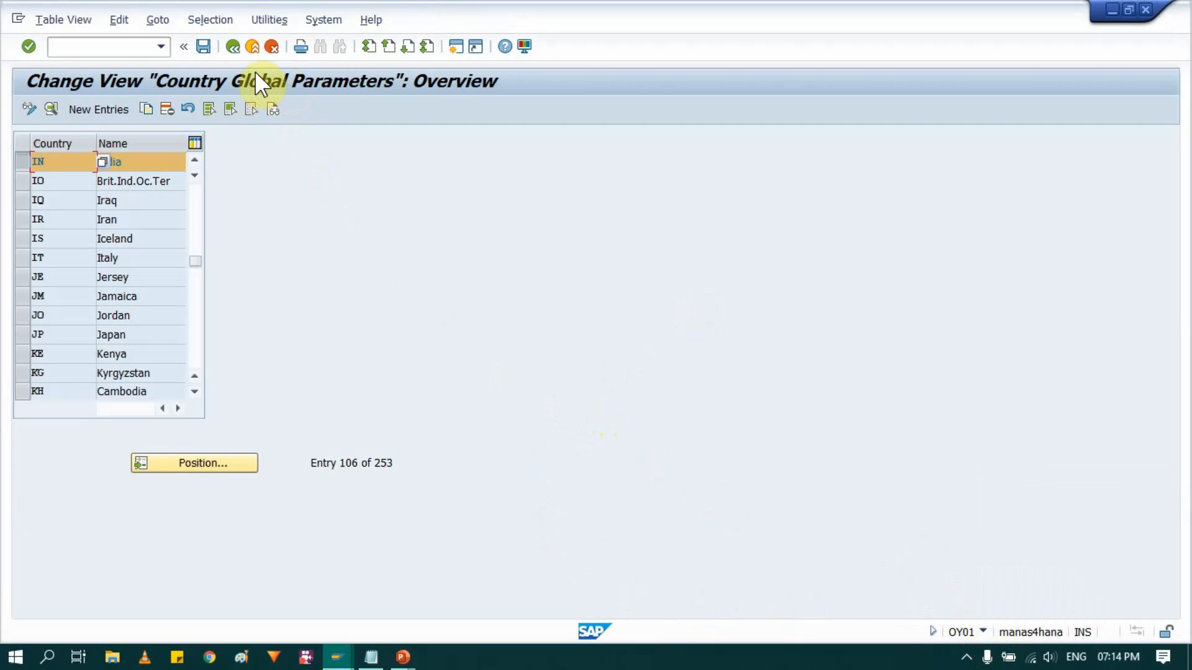
key("alt+Tab")
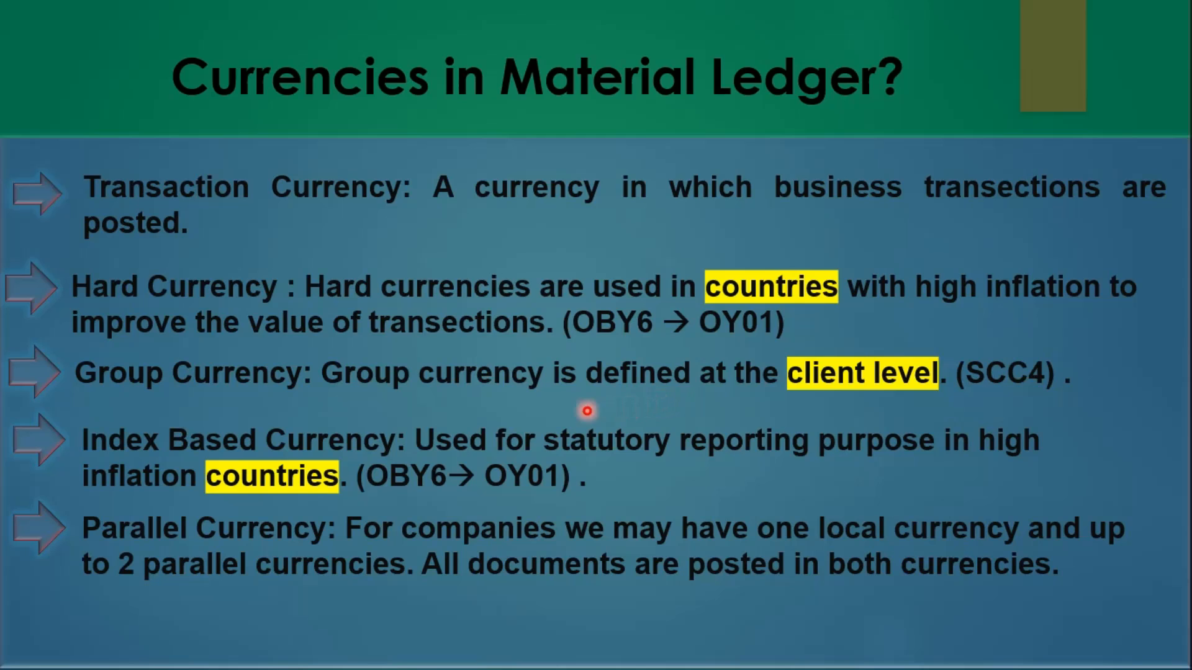
key("alt+Tab")
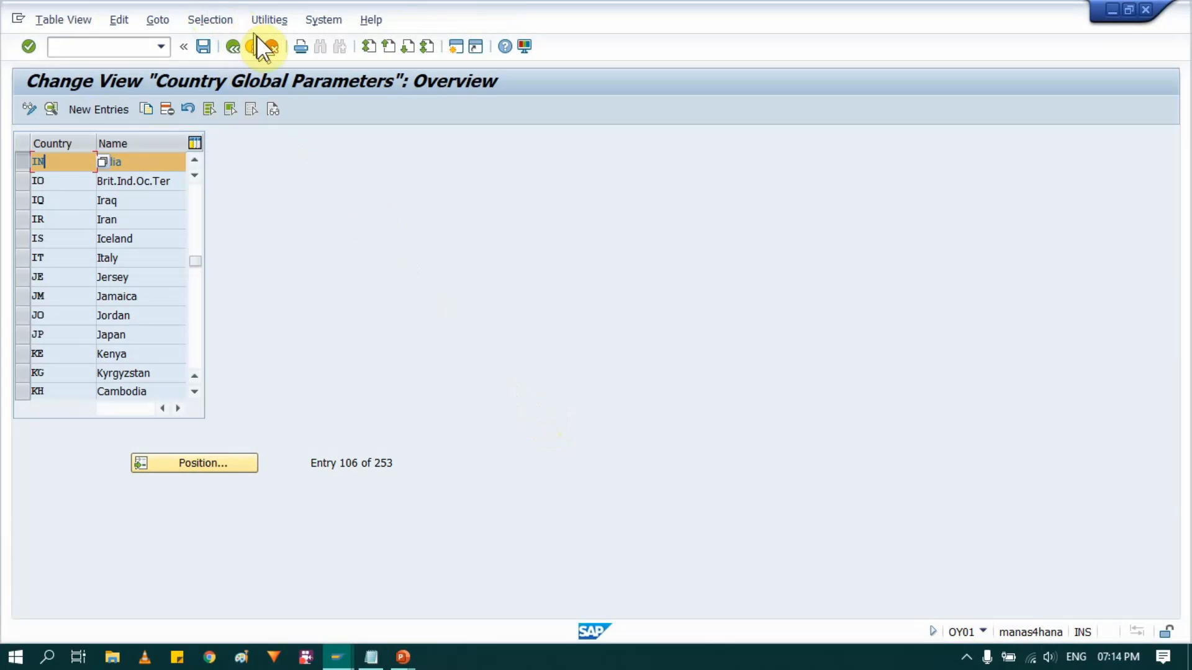
- Exit customizing to SAP Easy Access and run transaction SCC4
left_click(250, 49)
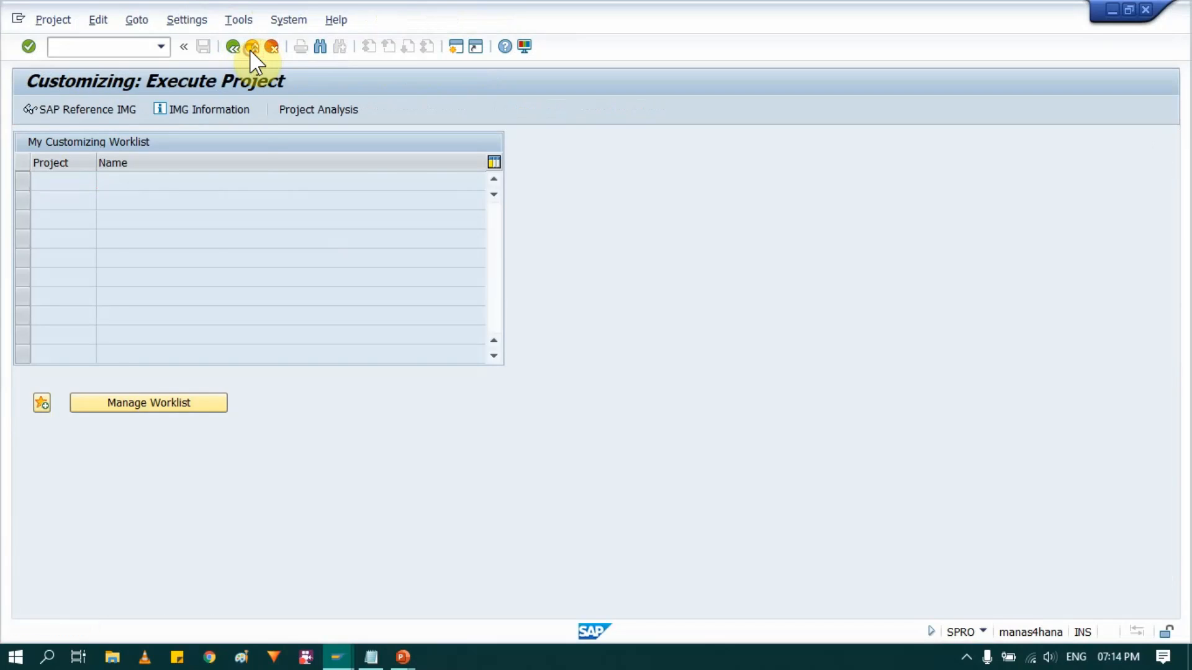
left_click(250, 48)
type("SCC4")
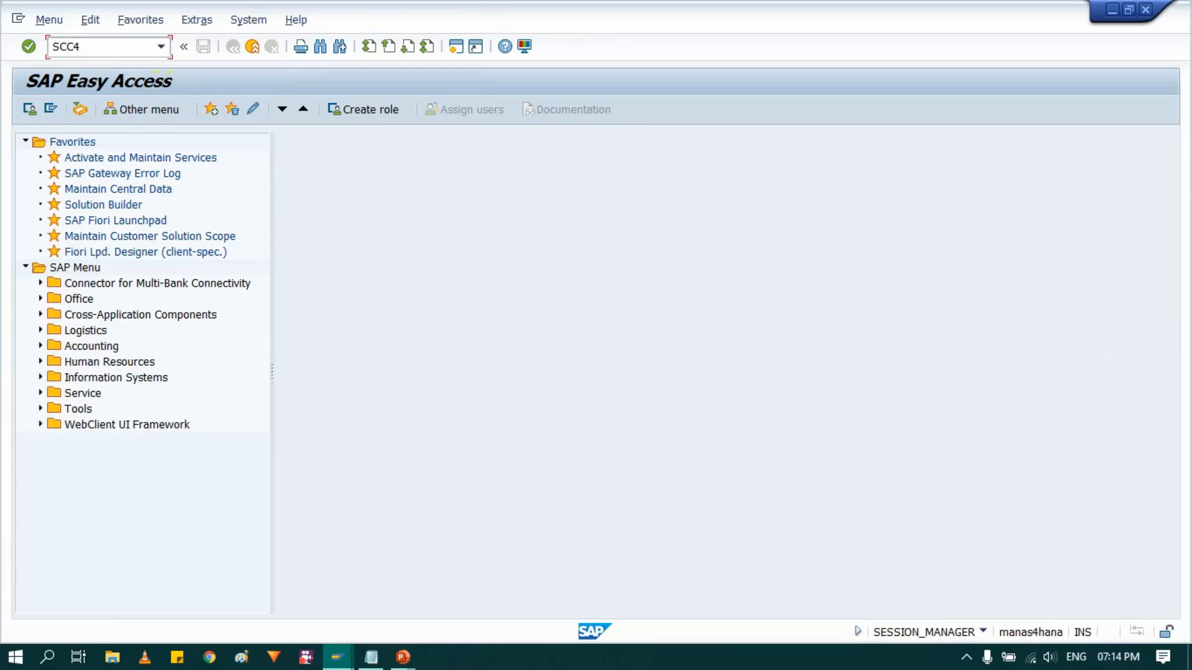
key("Return")
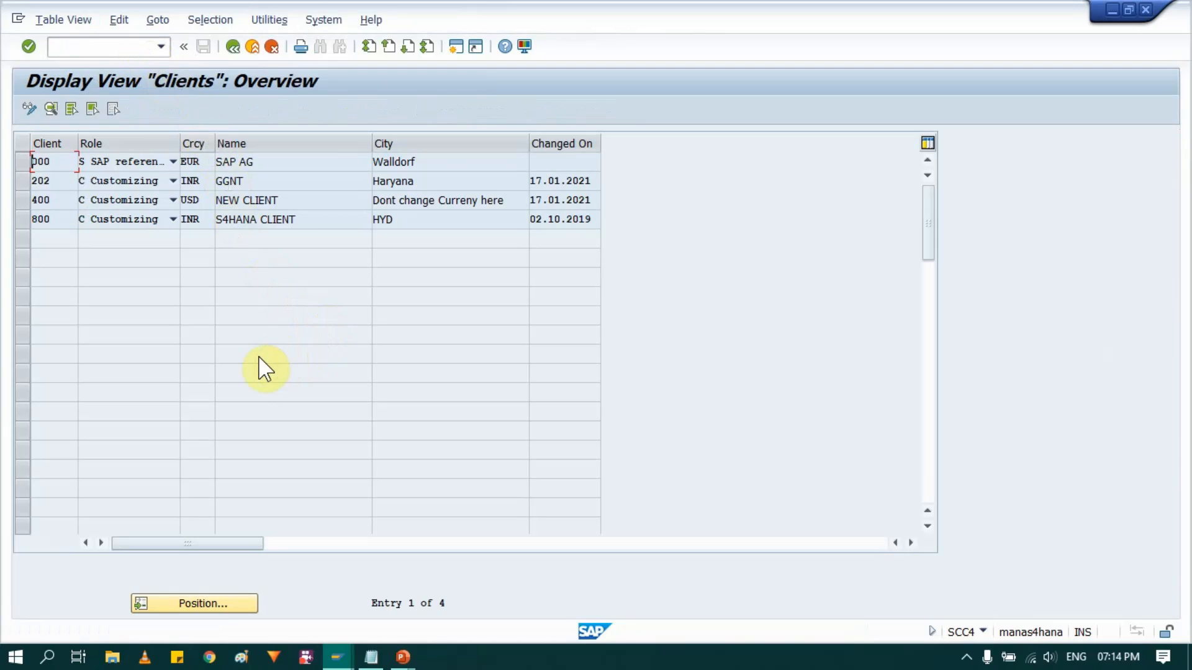
- Check the session information for the current transaction code and the logged-on client
left_click(983, 631)
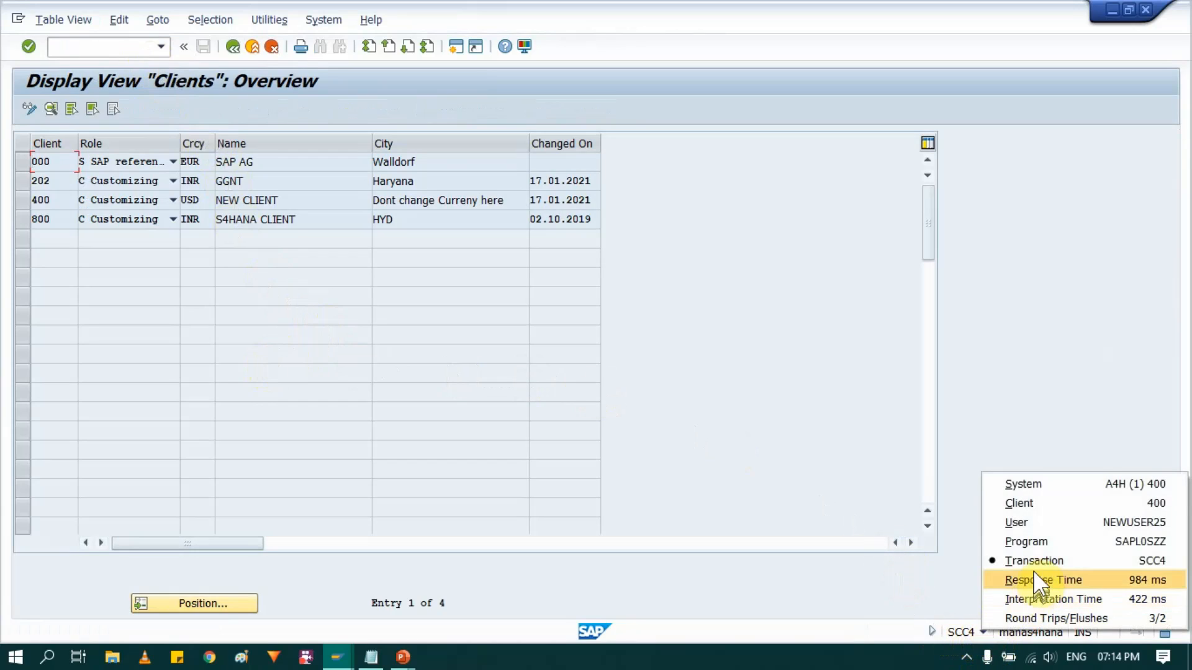
left_click(455, 456)
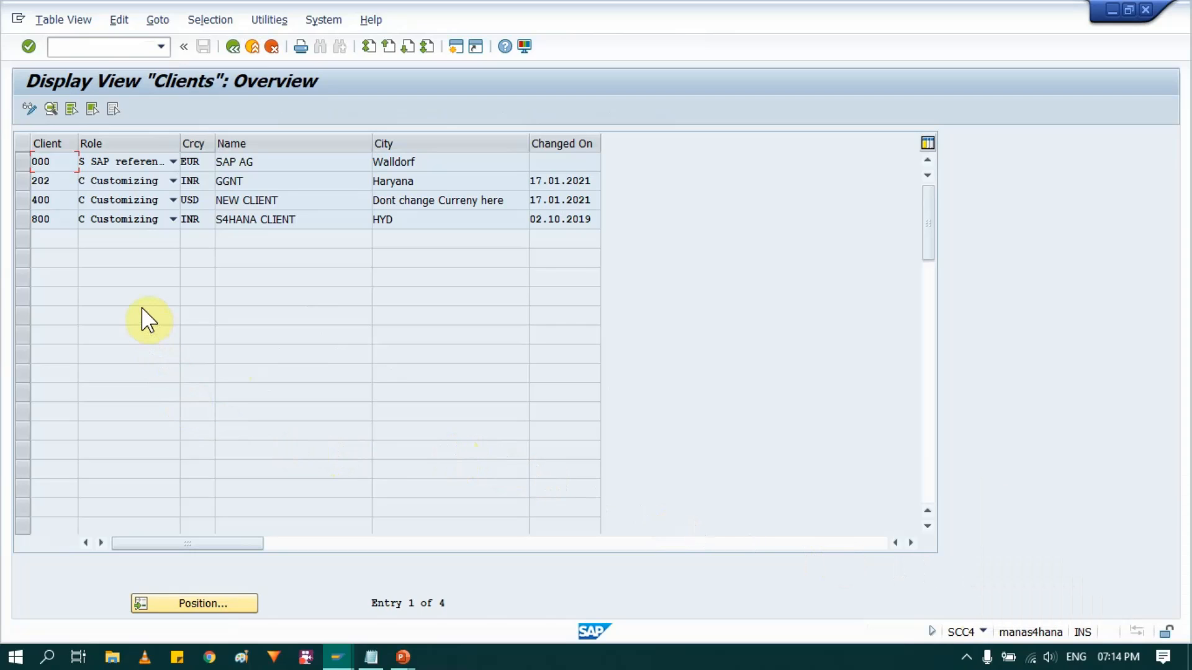
left_click(984, 628)
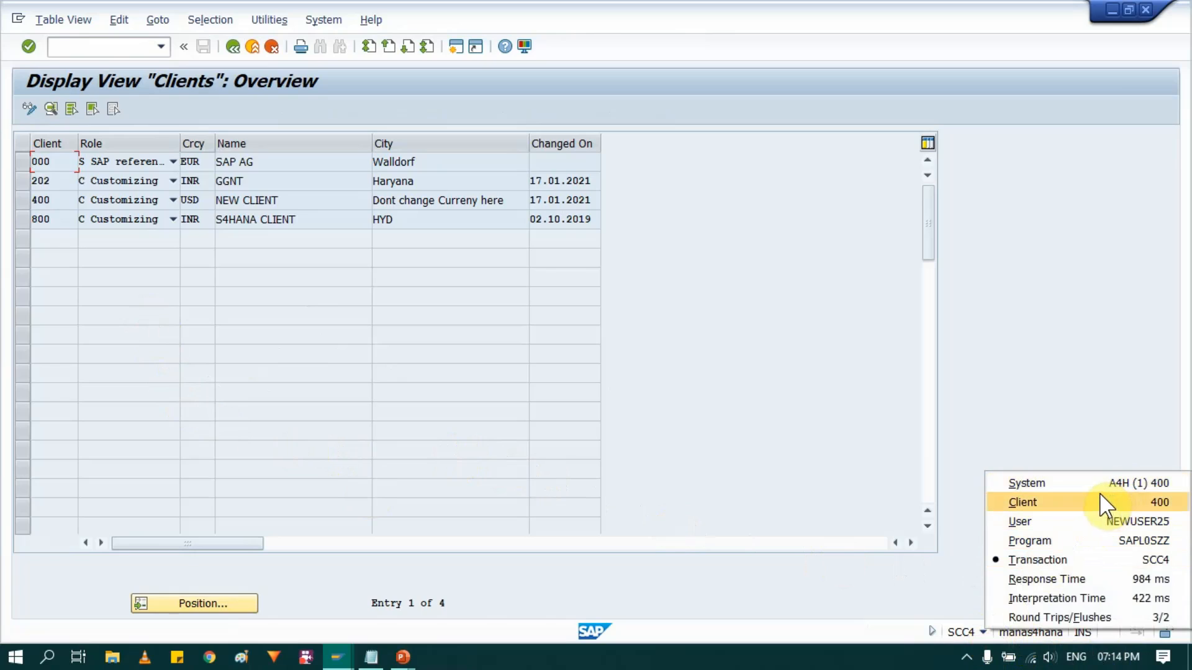
left_click(400, 445)
- Select client 400 in the clients overview and display its details
left_click(23, 205)
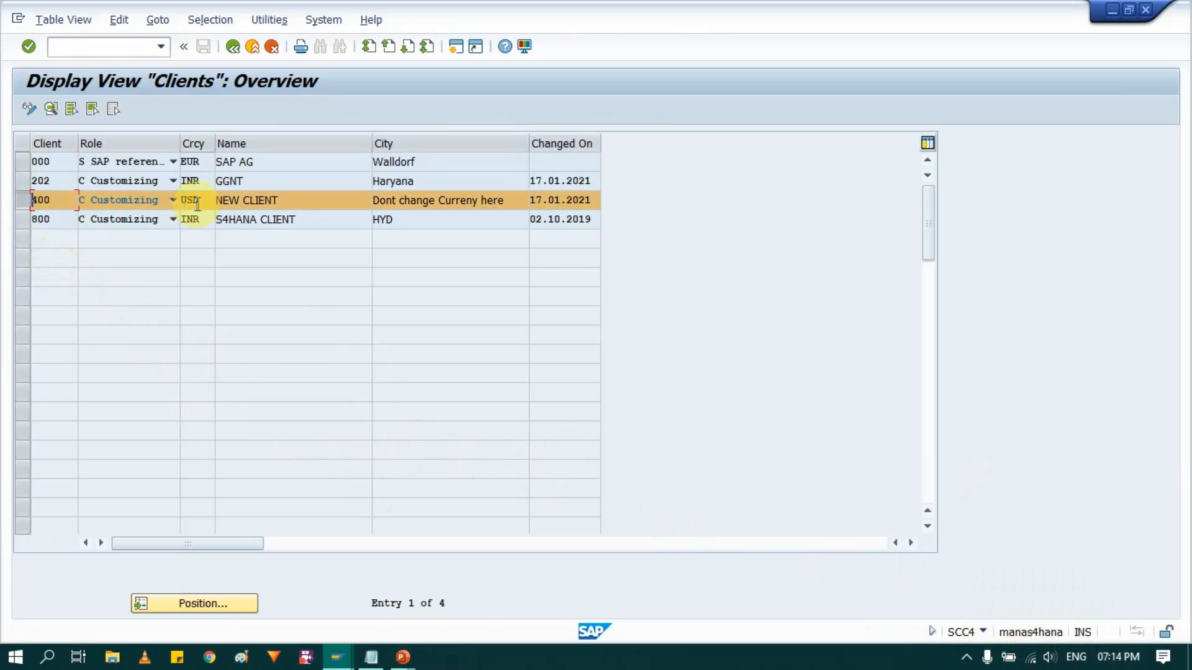
left_click(204, 201)
double_click(206, 199)
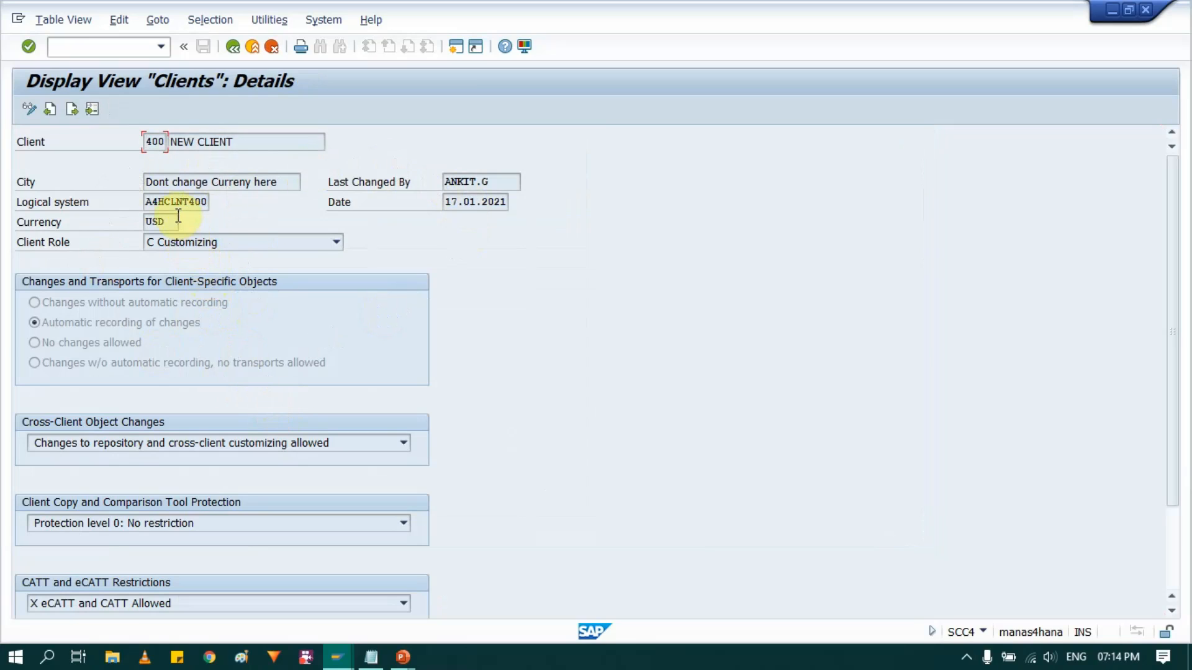
- Examine the currency field of client 400, and return to SAP Easy Access
left_click(86, 222)
left_click_drag(48, 224, 13, 232)
left_click(13, 223)
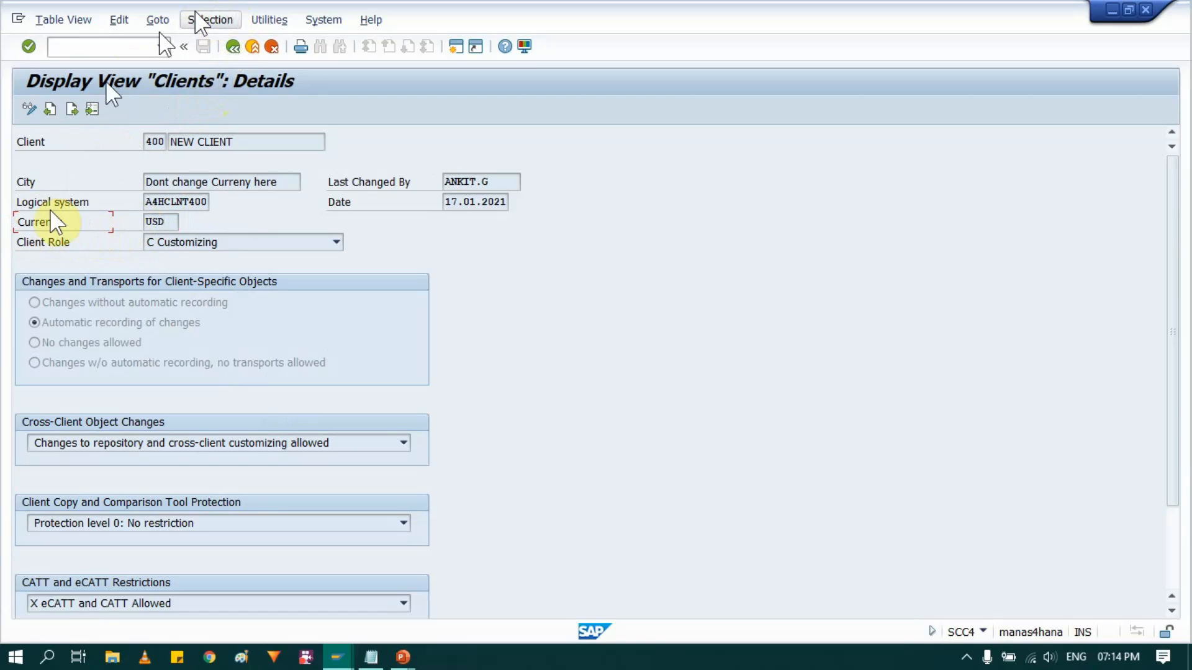
left_click(166, 222)
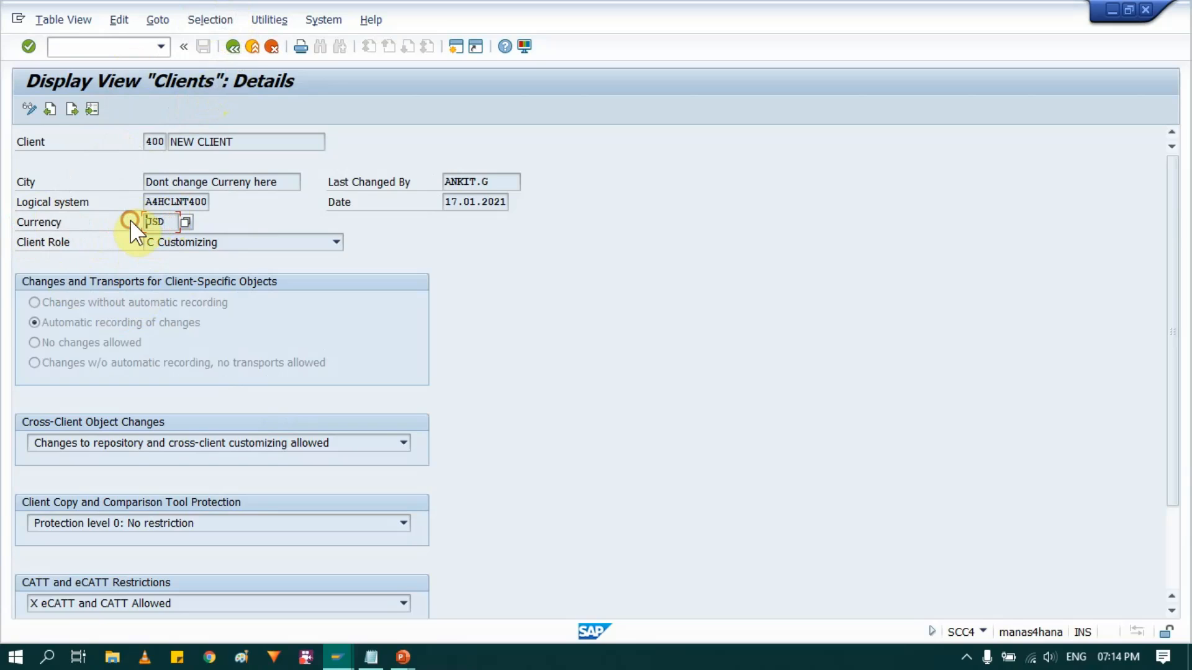
left_click(233, 50)
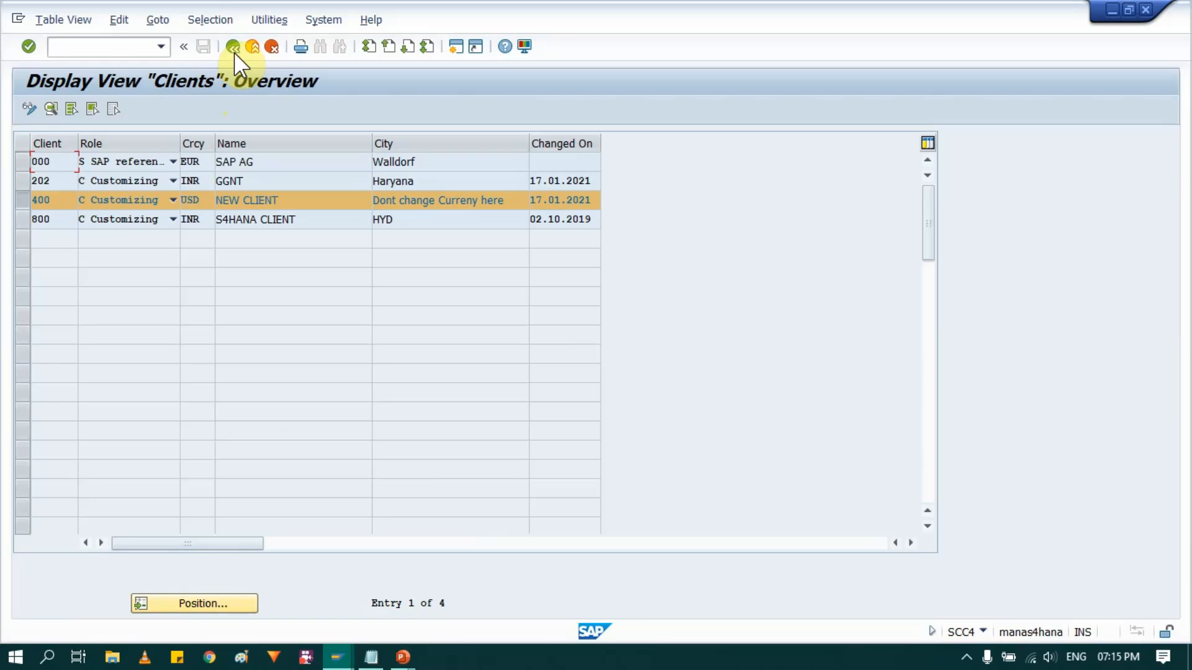
left_click(234, 49)
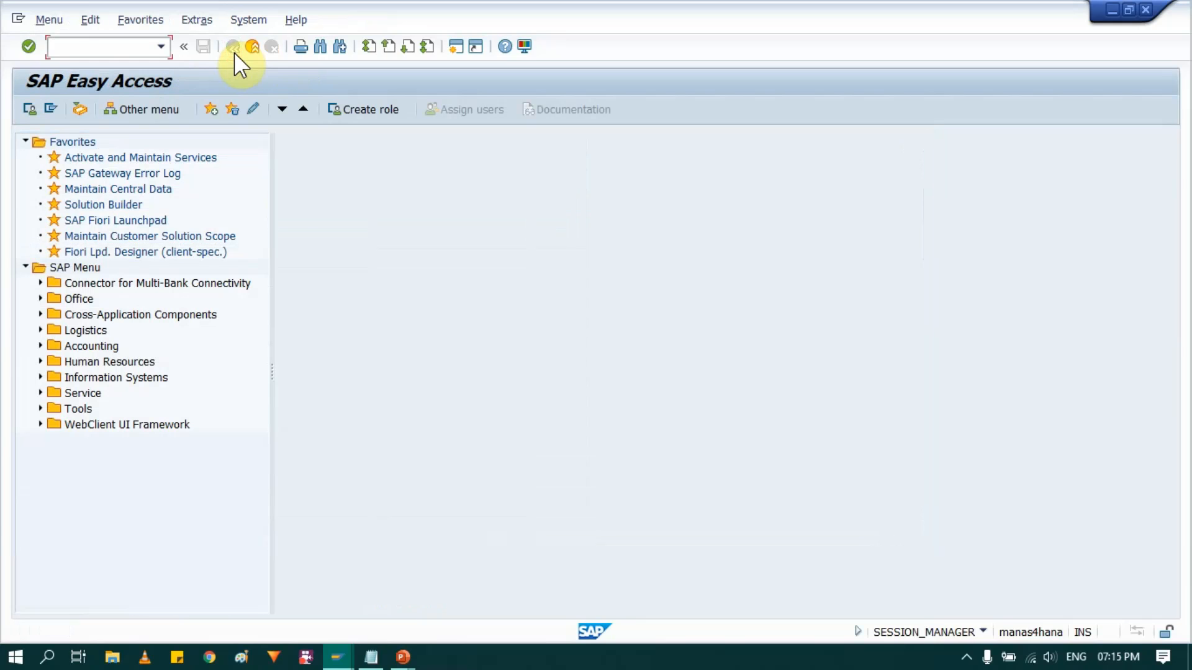
- Switch to the PowerPoint slide show and advance to the Process Flow in ML slide
mouse_move(403, 657)
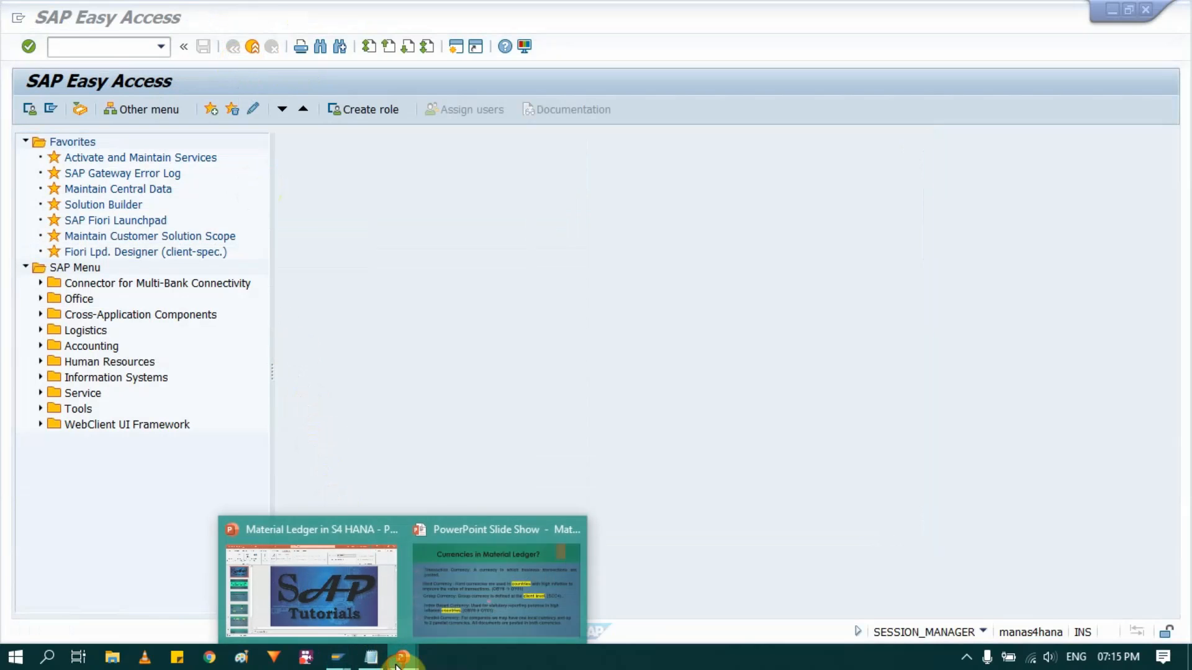
left_click(464, 566)
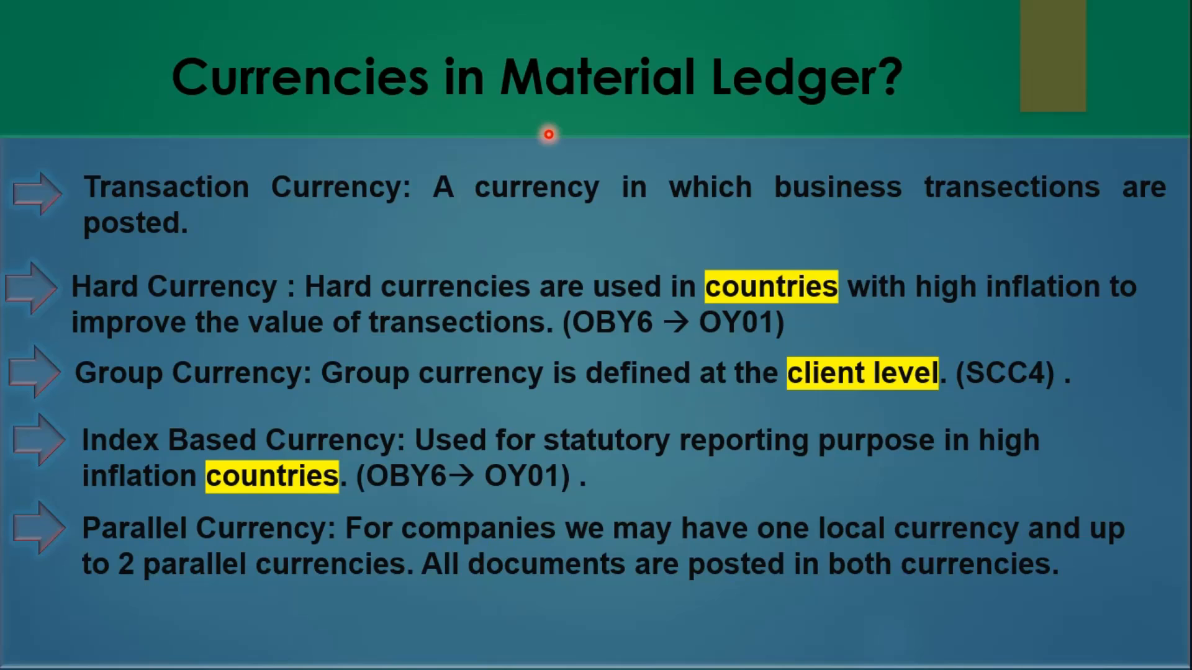
key("Right")
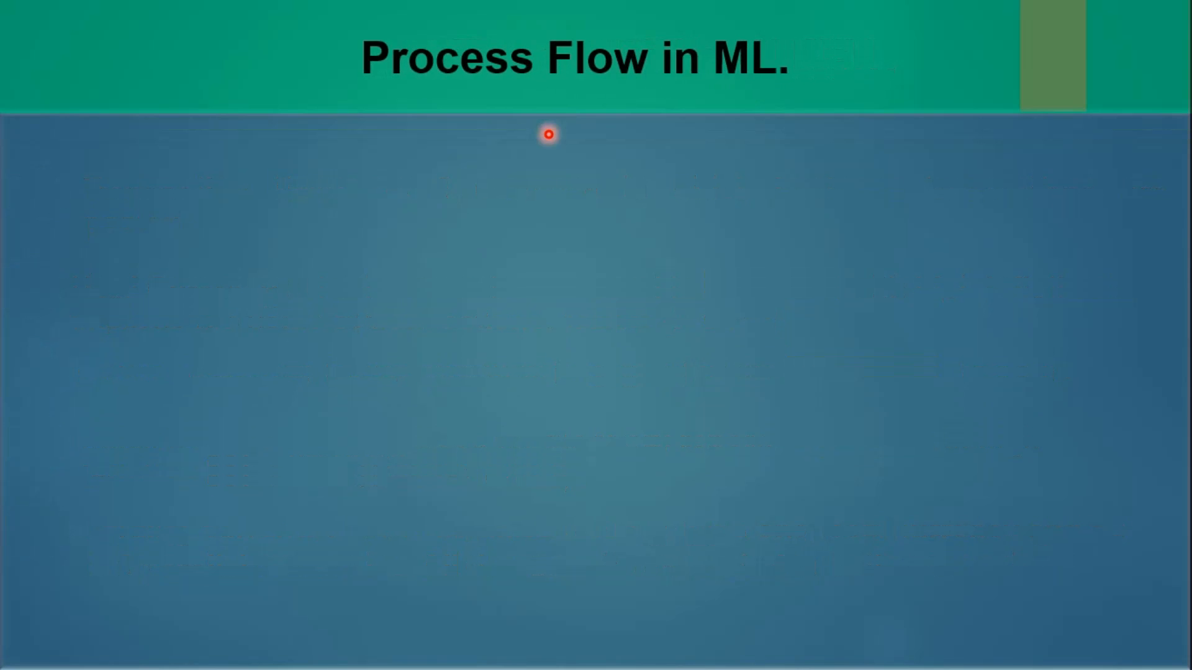
- Reveal the FINSC_LEDGER currency settings check on the Process Flow in ML slide, and switch to SAP Easy Access
key("Right")
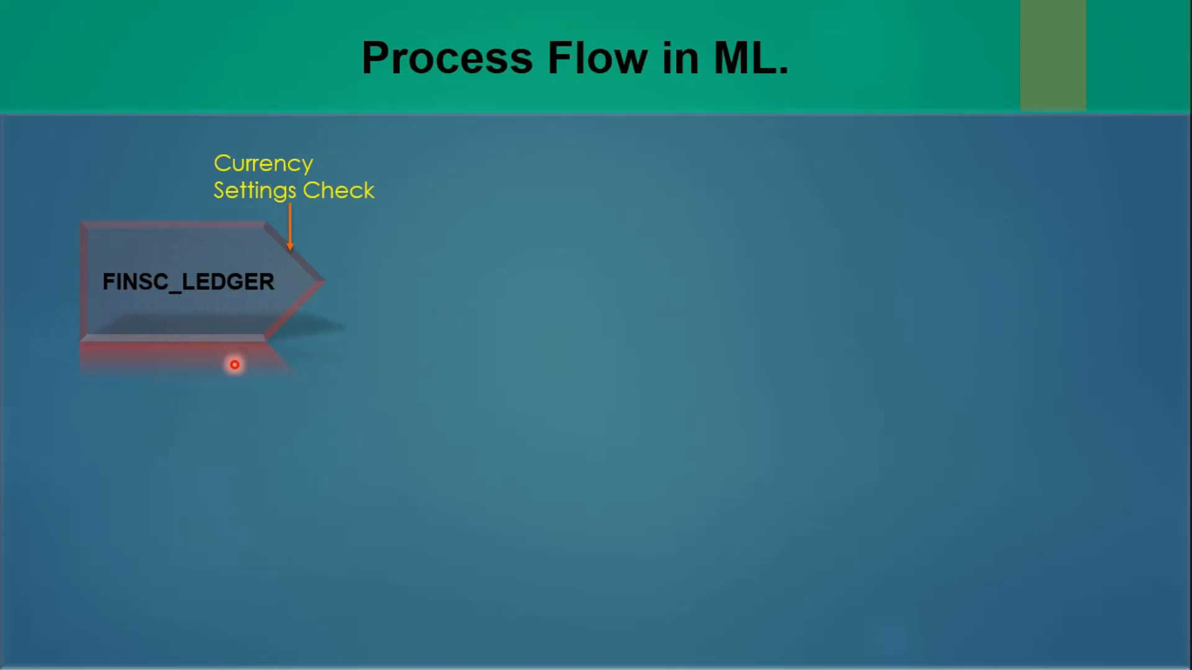
key("alt+Tab")
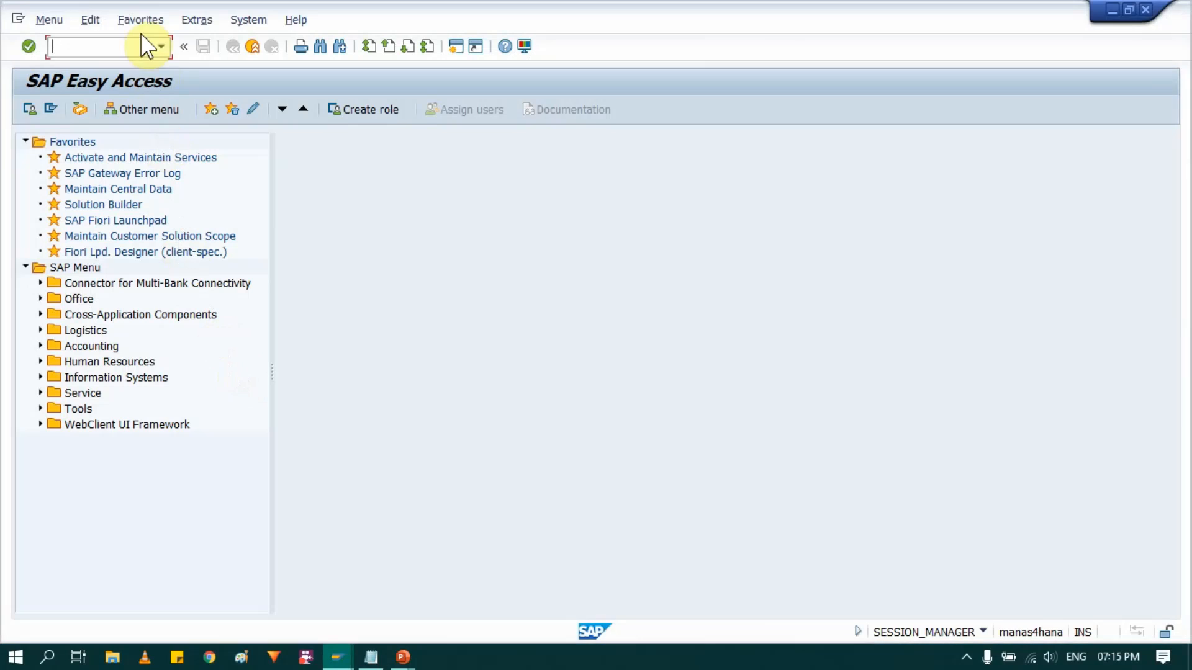
- Run transaction SPRO and display the SAP Customizing Implementation Guide
left_click(161, 47)
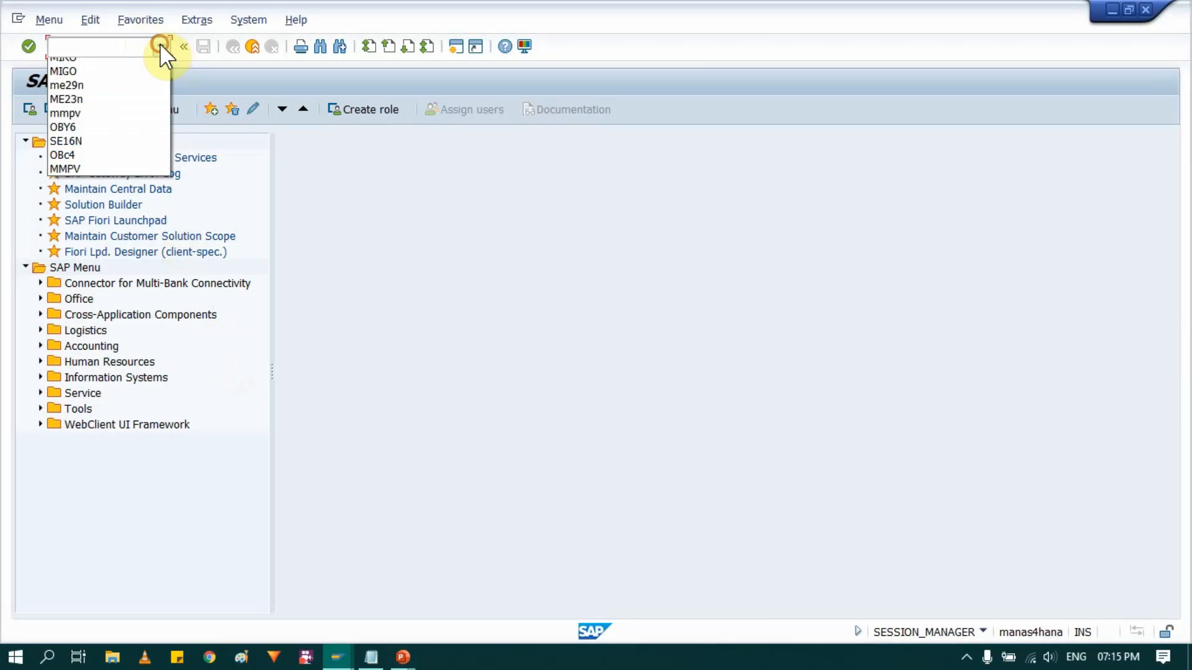
left_click(90, 82)
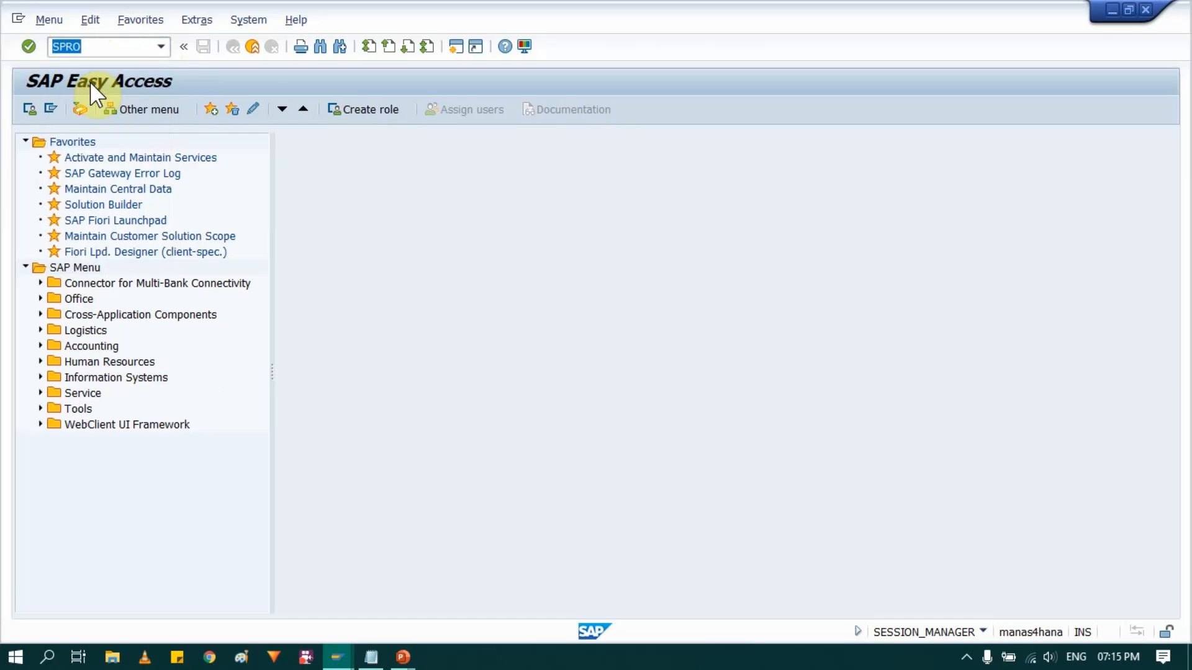
key("Return")
left_click(98, 116)
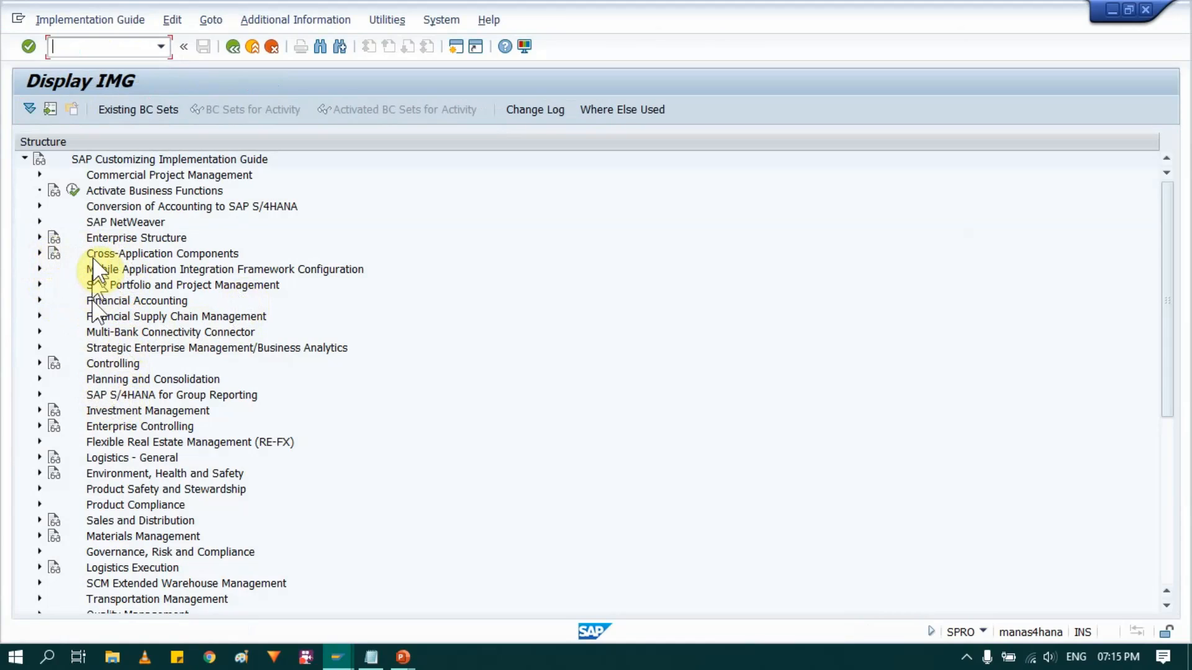
- Expand Financial Accounting, Financial Accounting Global Settings, Ledgers and Ledger in the implementation guide
left_click(110, 301)
left_click(40, 301)
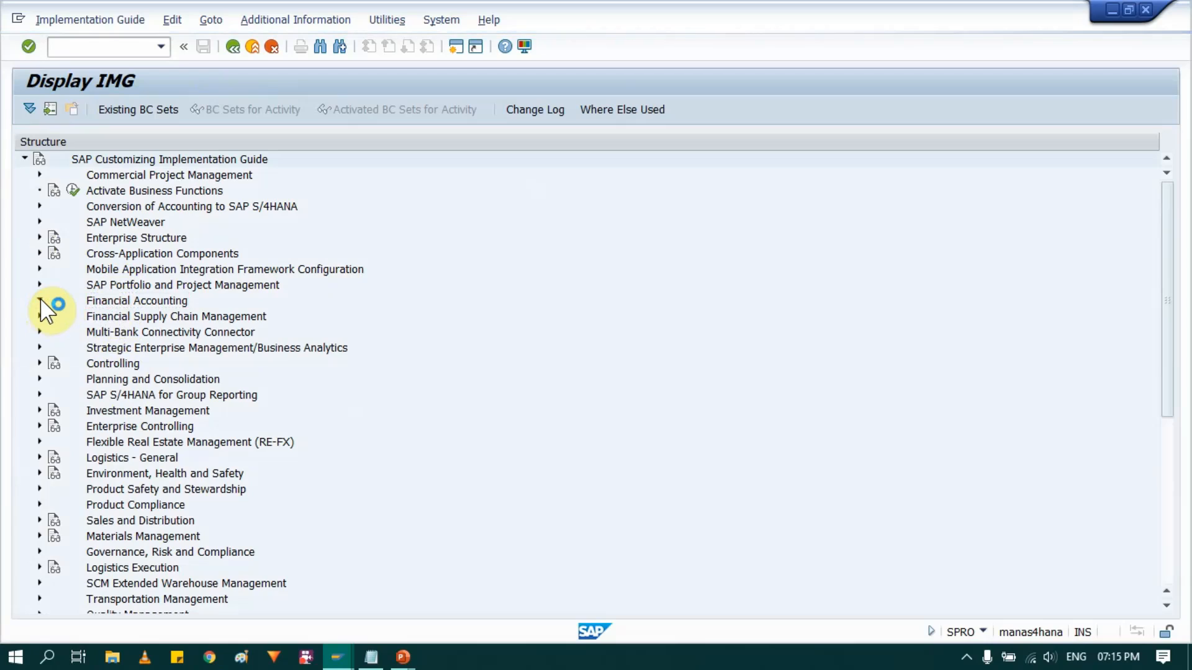
left_click(154, 318)
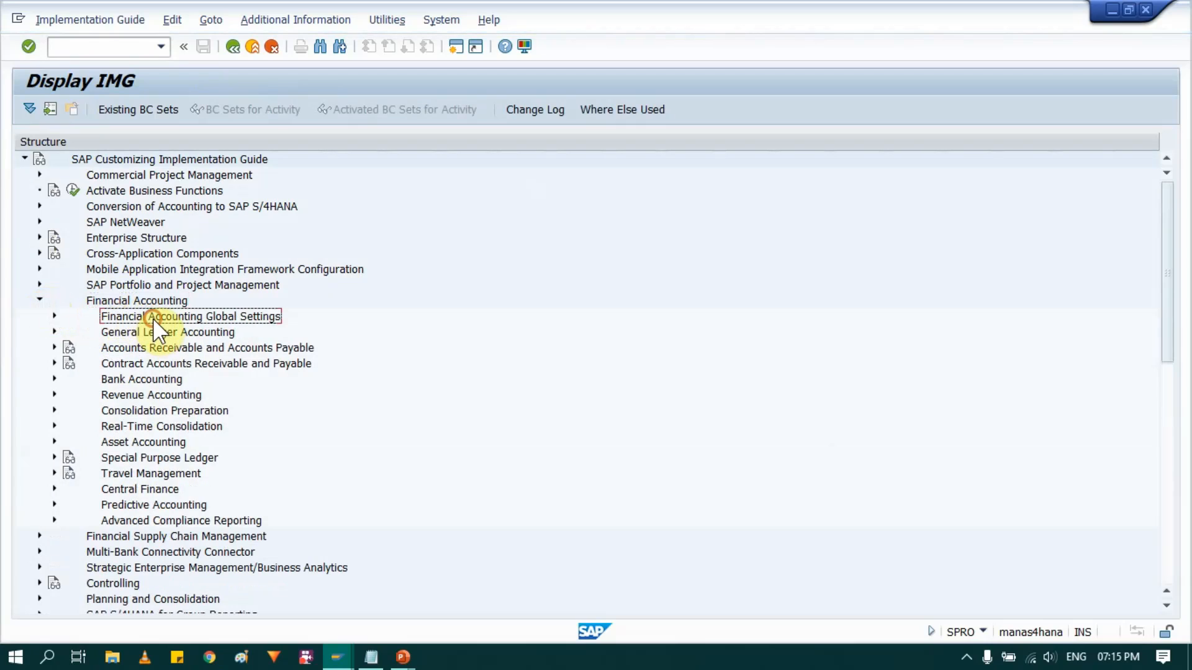
left_click(55, 315)
left_click(138, 348)
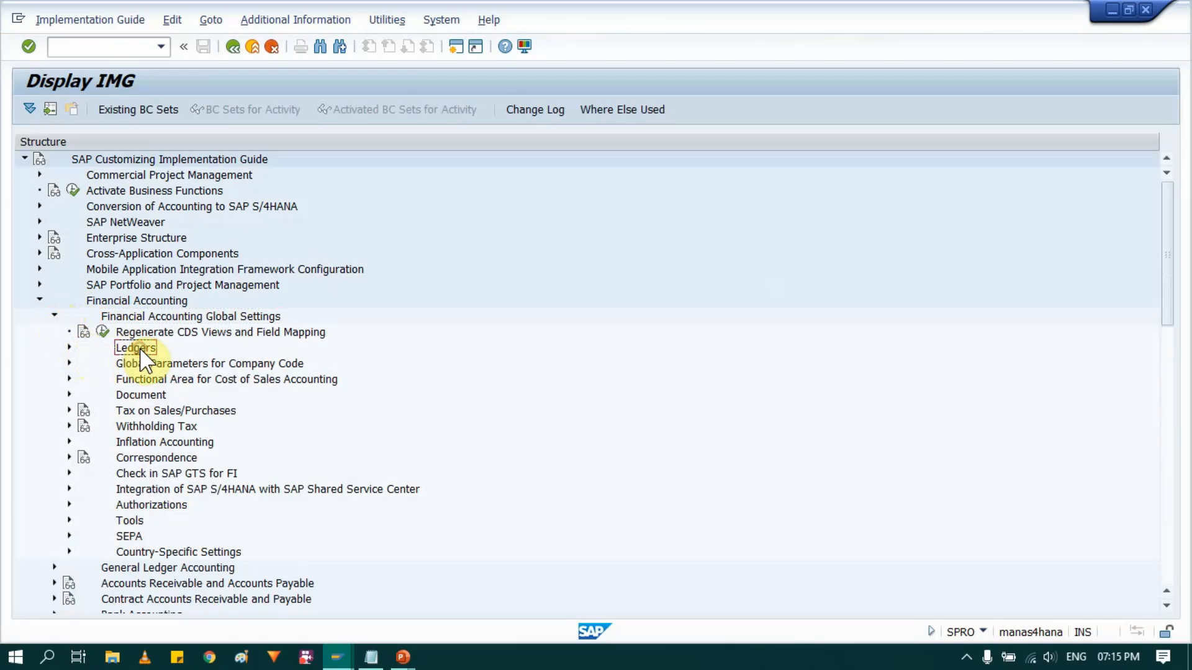
left_click(70, 347)
scroll(207, 310, "down", 1)
left_click(155, 318)
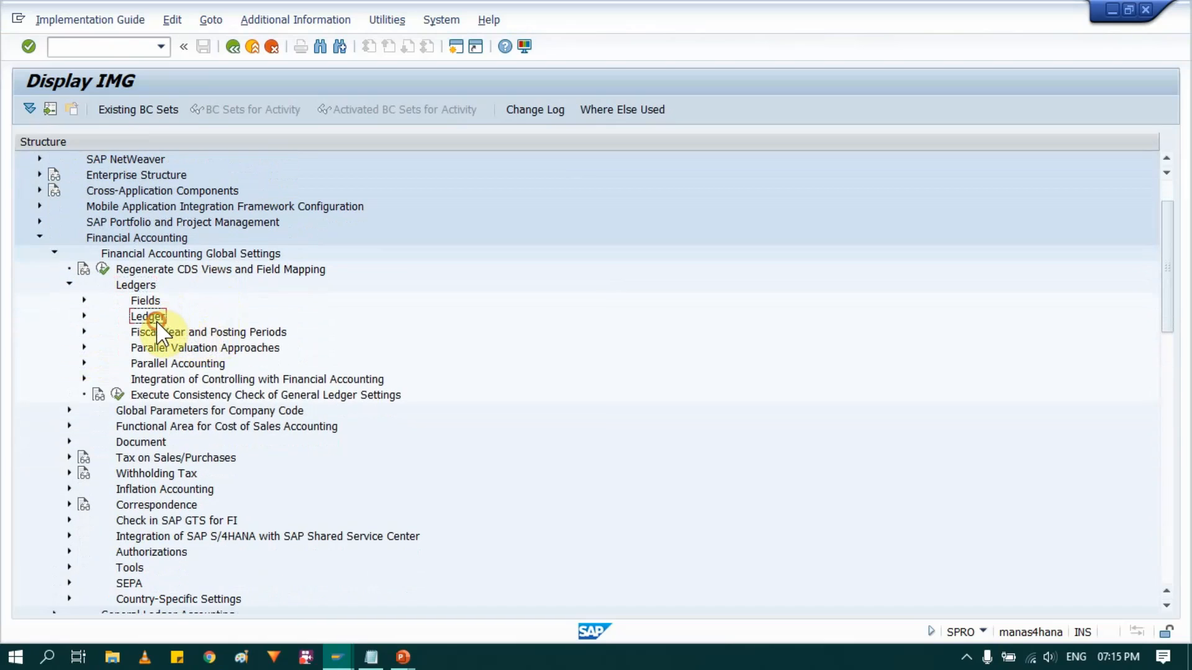
left_click(84, 316)
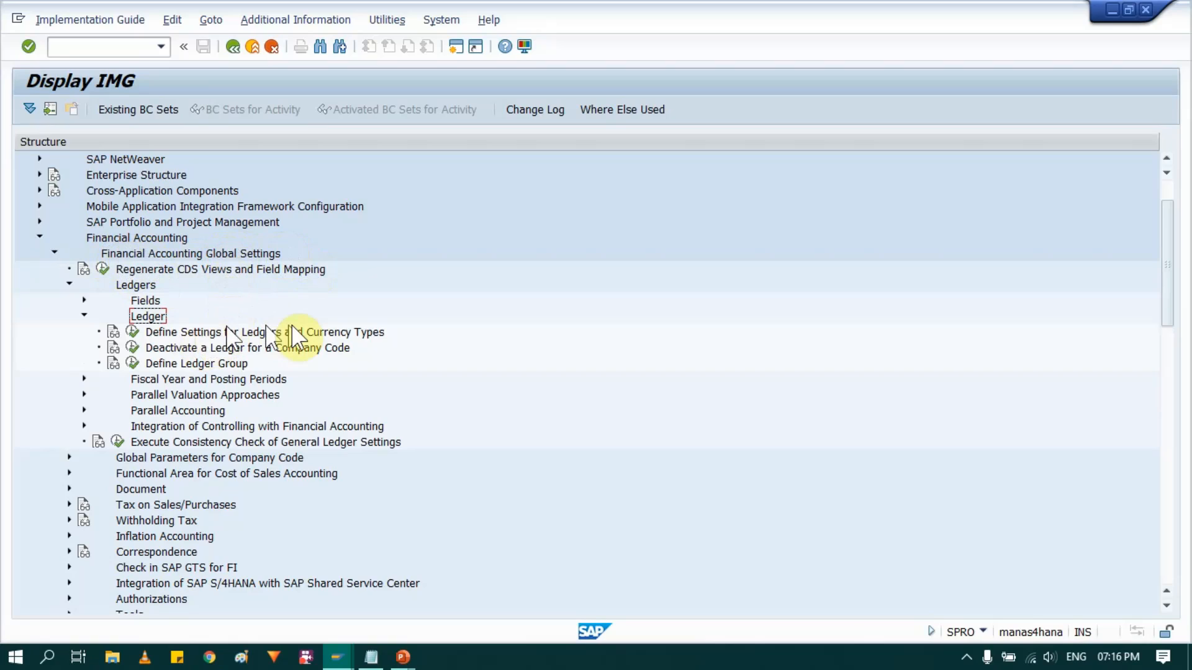
- Execute Define Settings for Ledgers and Currency Types, and dismiss the consistency check messages
left_click(255, 331)
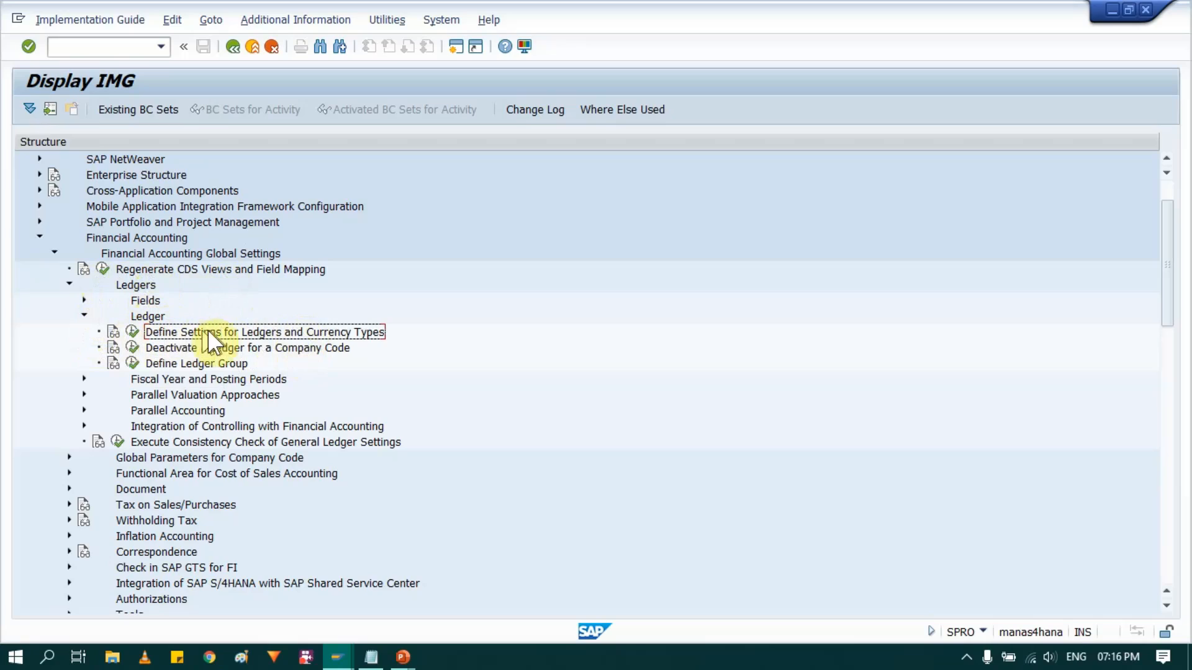
left_click(293, 331)
left_click(132, 331)
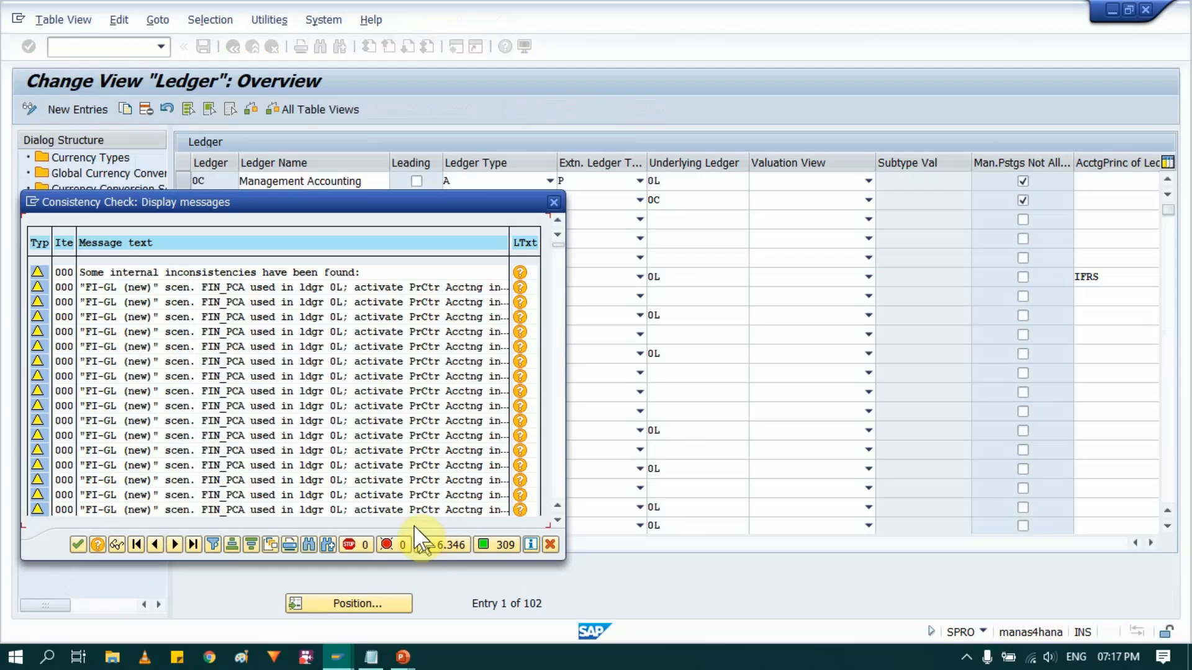
left_click(73, 544)
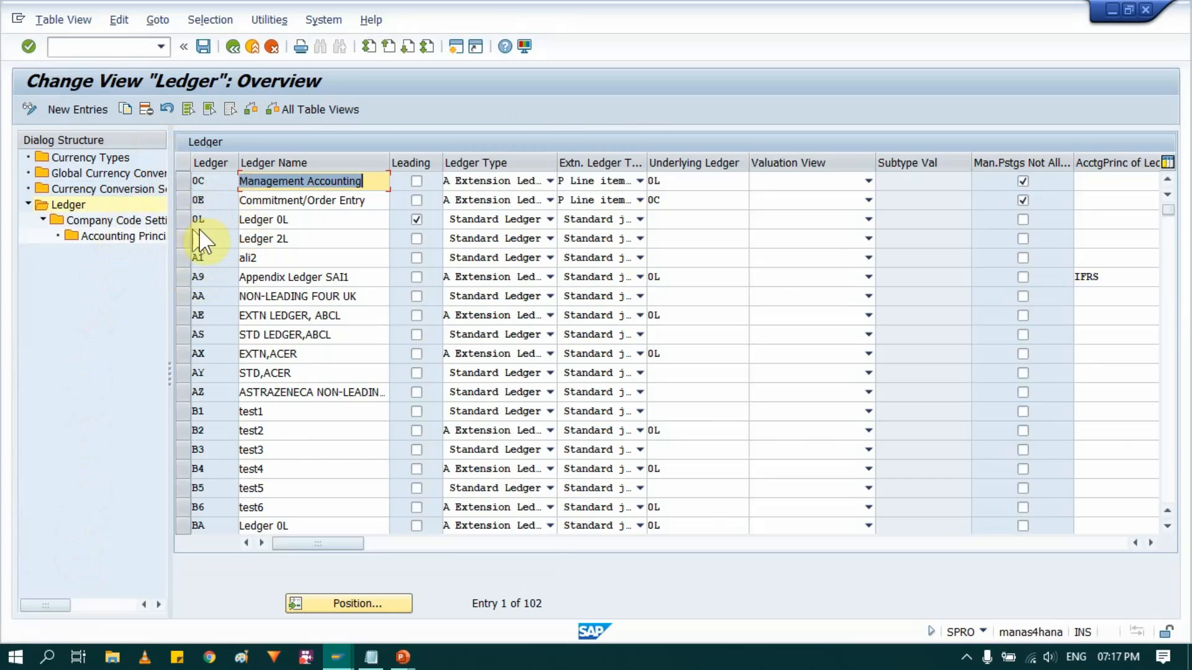
- Select the leading ledger 0L in the ledger overview, and display the Currency Types overview
left_click(281, 220)
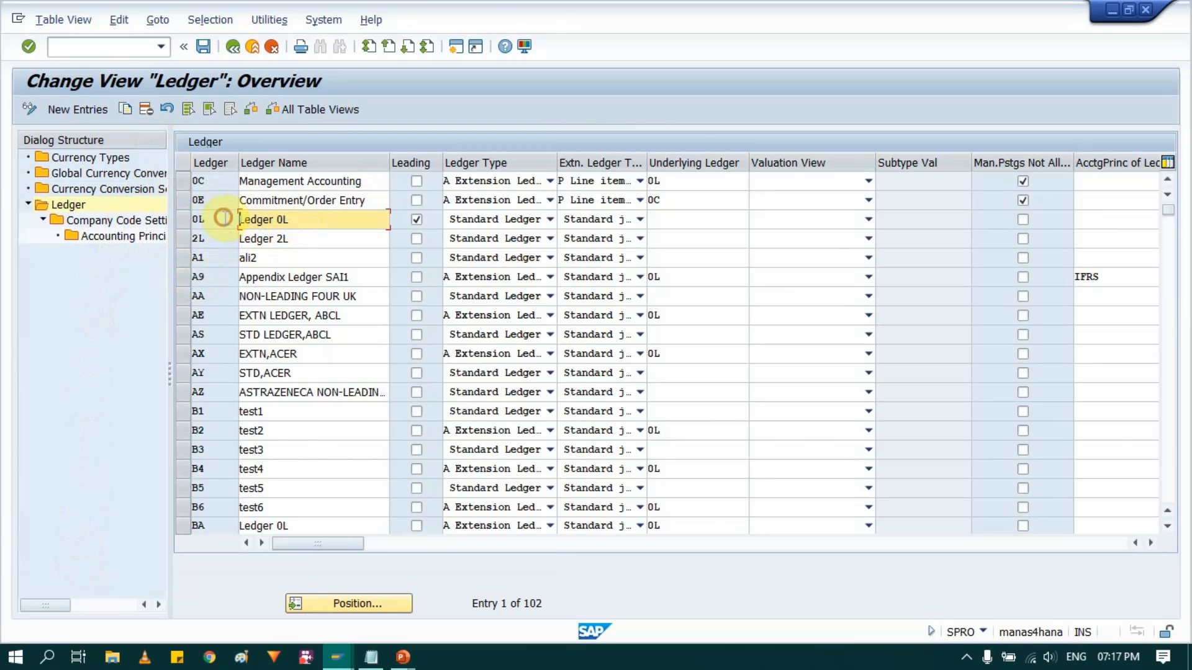
left_click(180, 220)
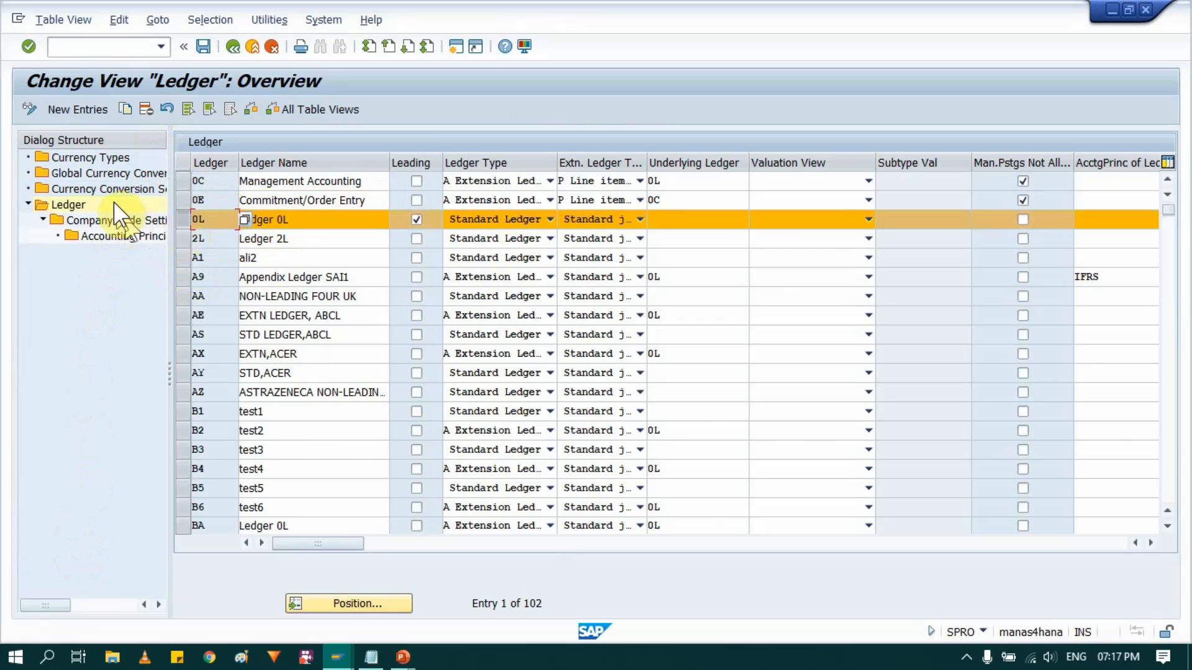
double_click(99, 158)
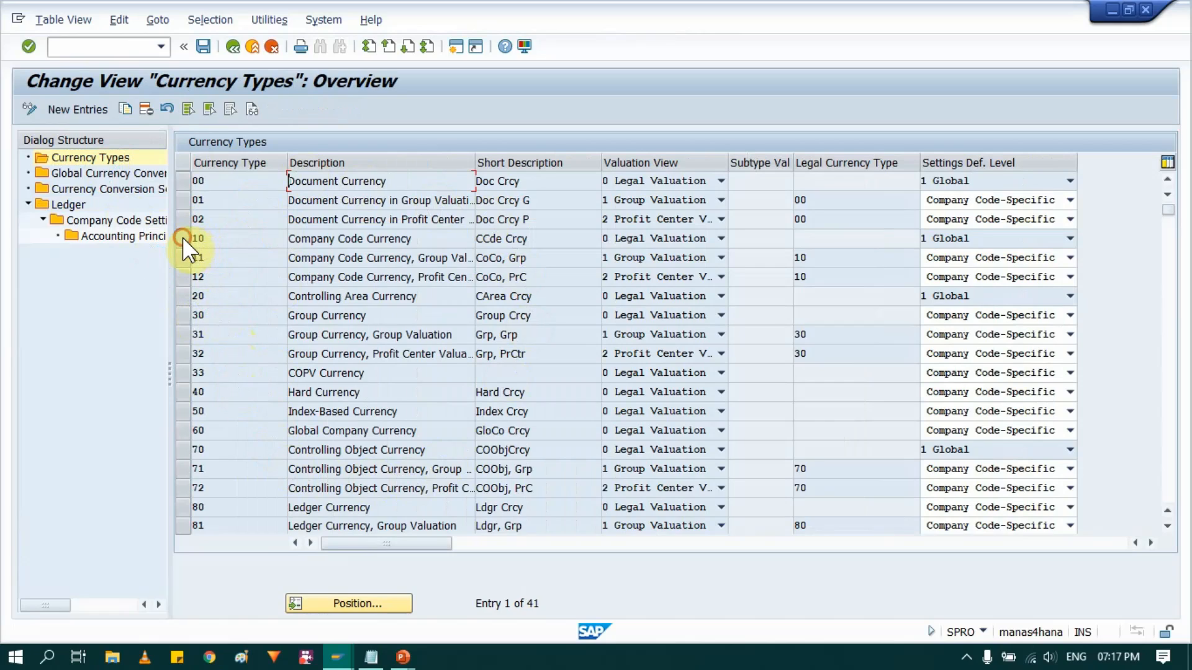
- Examine the company code, group, hard and index-based currency types and the level at which their settings are defined
left_click(425, 236)
left_click_drag(374, 236, 272, 236)
left_click(1055, 235)
left_click(1055, 235)
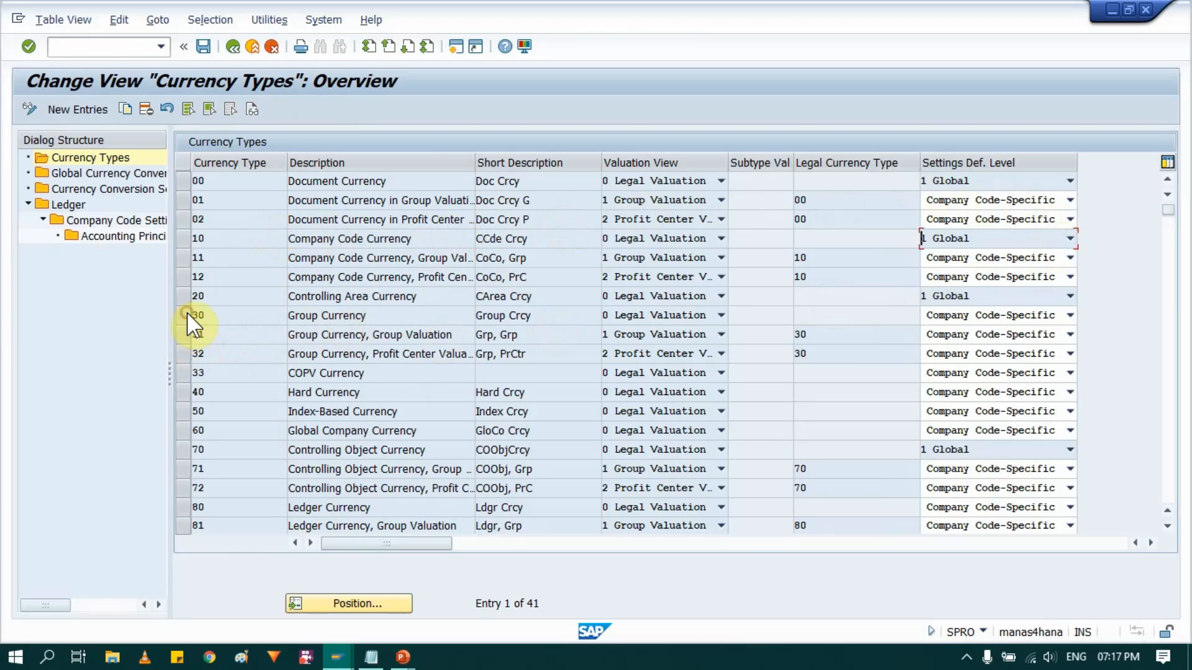
left_click_drag(386, 318, 175, 314)
left_click(275, 319)
left_click(208, 315)
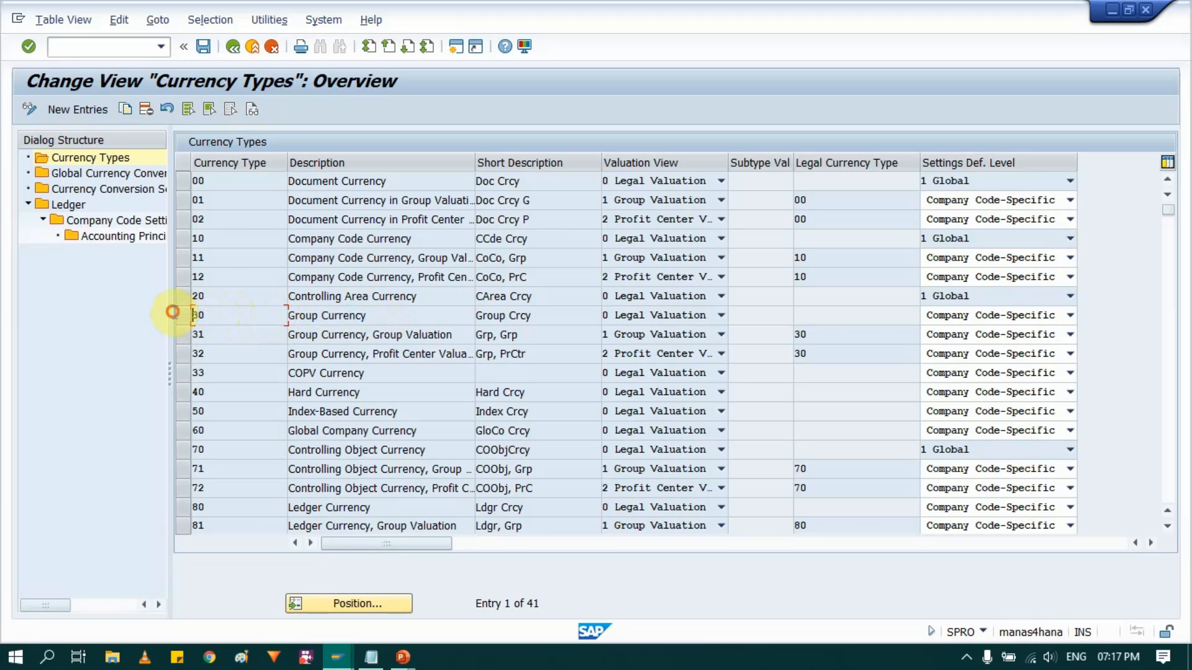
left_click(992, 314)
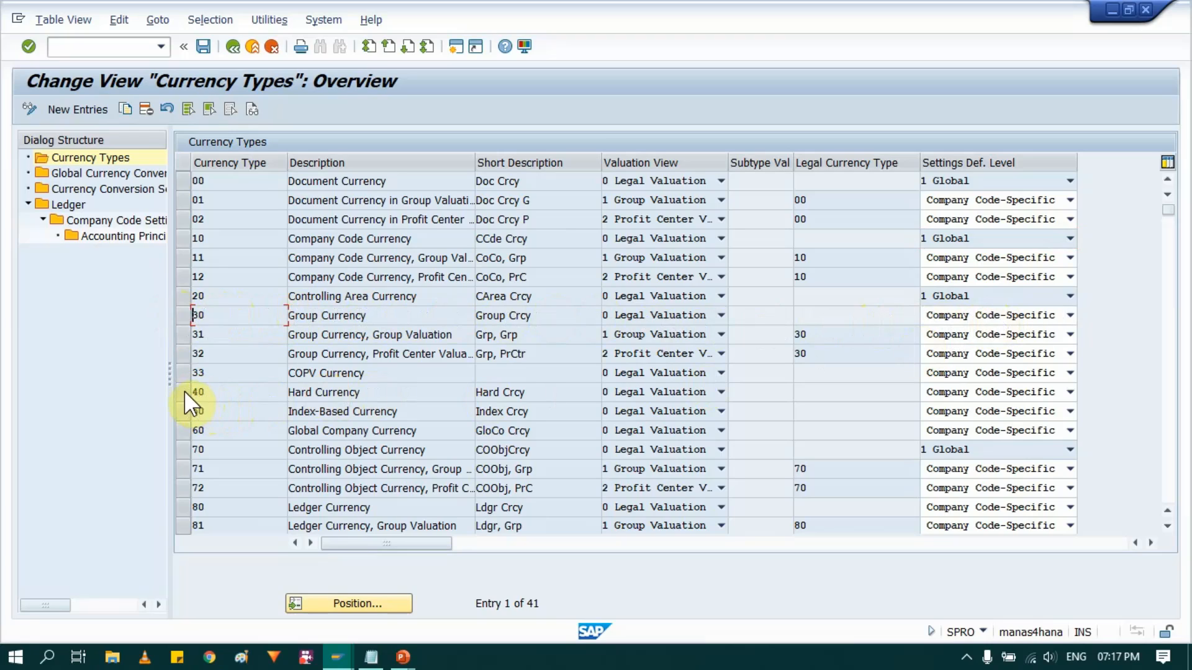
left_click_drag(385, 391, 241, 393)
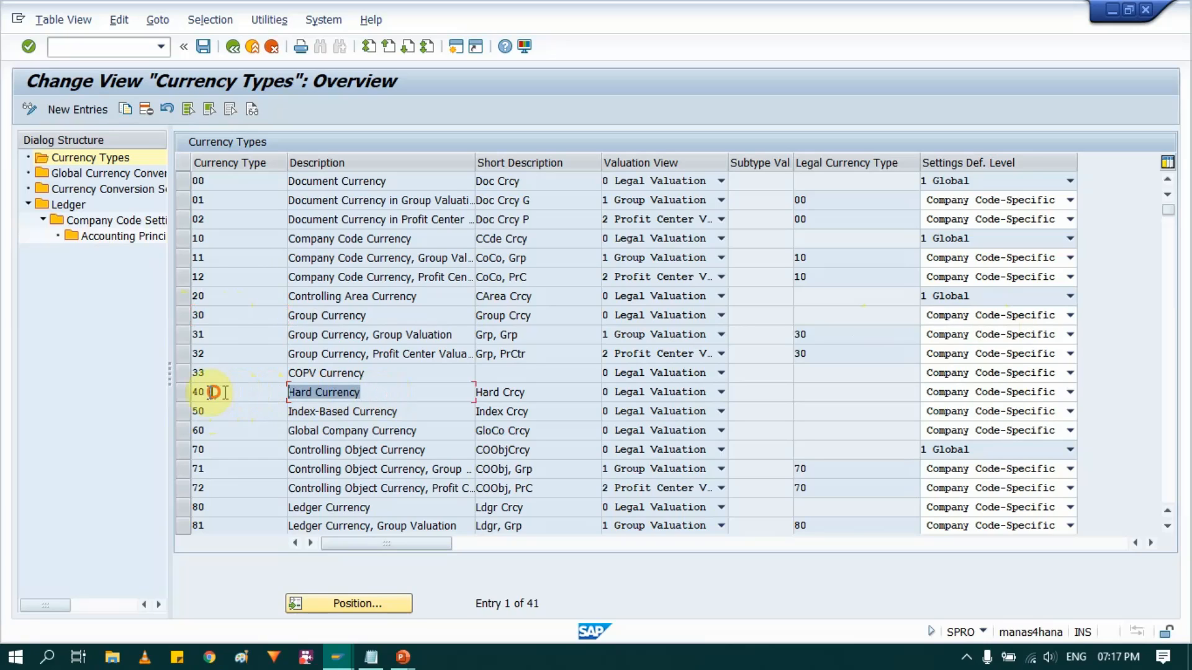
left_click(189, 395)
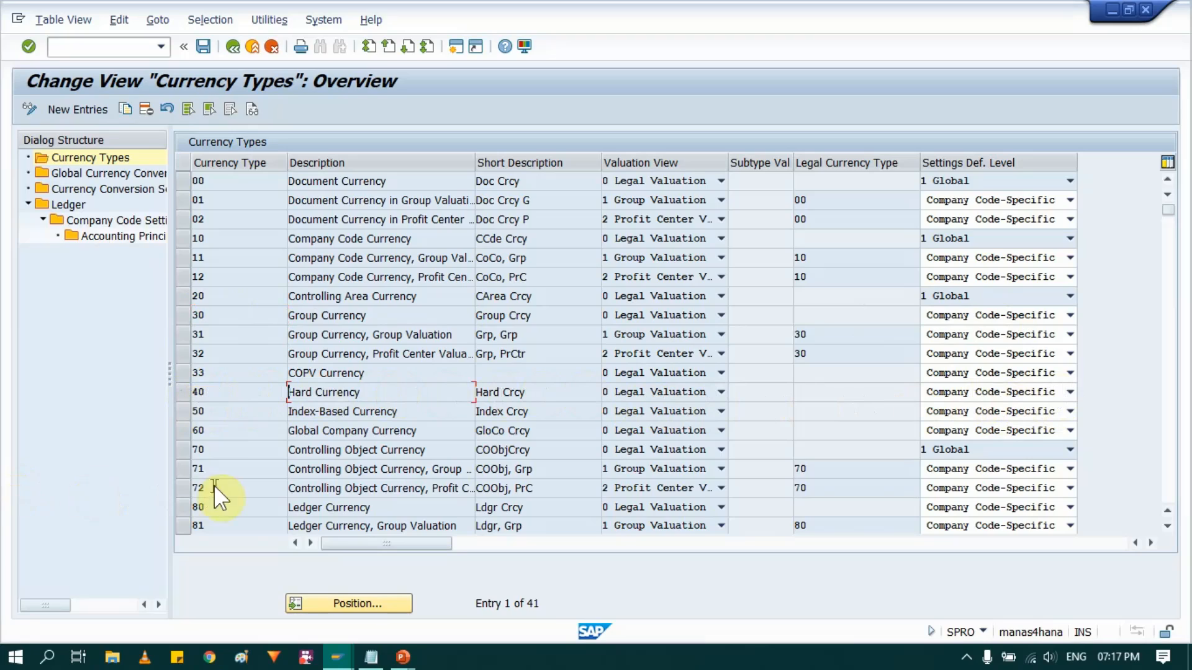
left_click(334, 417)
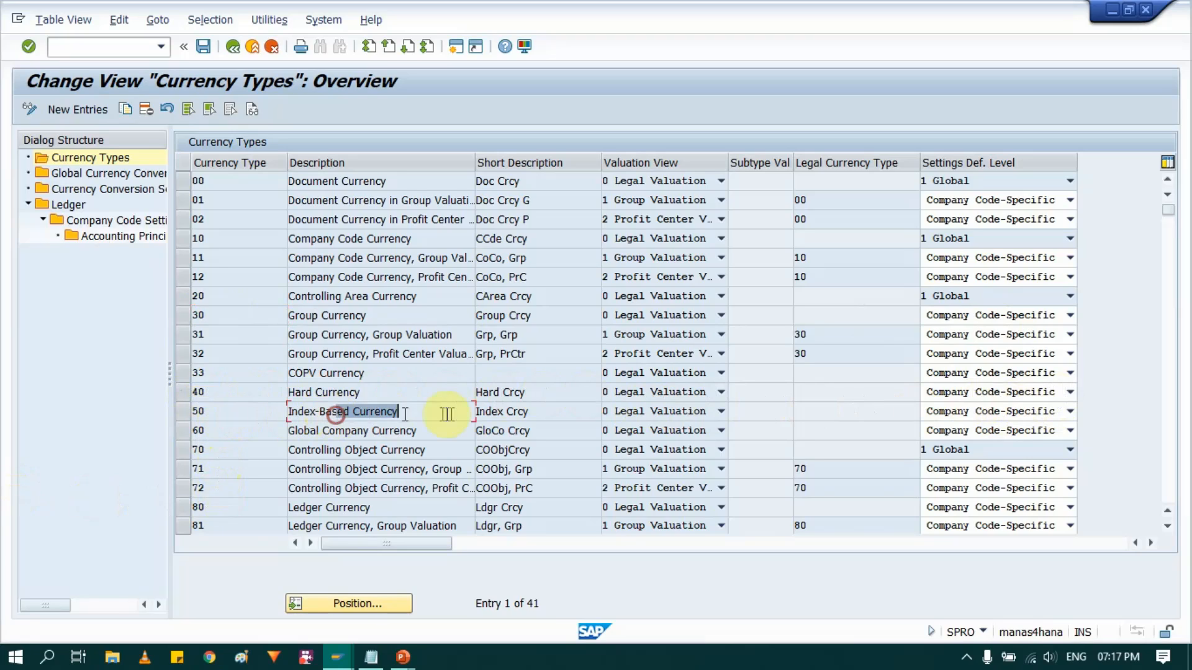
left_click(232, 409)
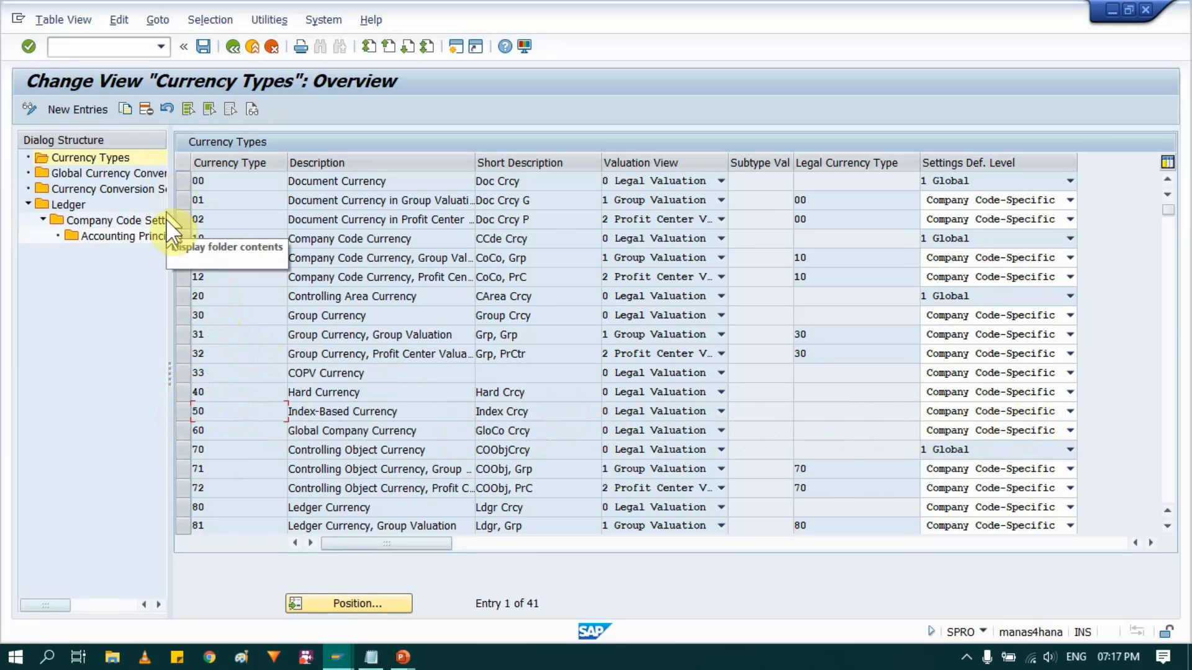
- Open Currency Conversion Settings for Company Codes, with the dialog structure and company code column widened enough to read
left_click_drag(171, 370, 277, 370)
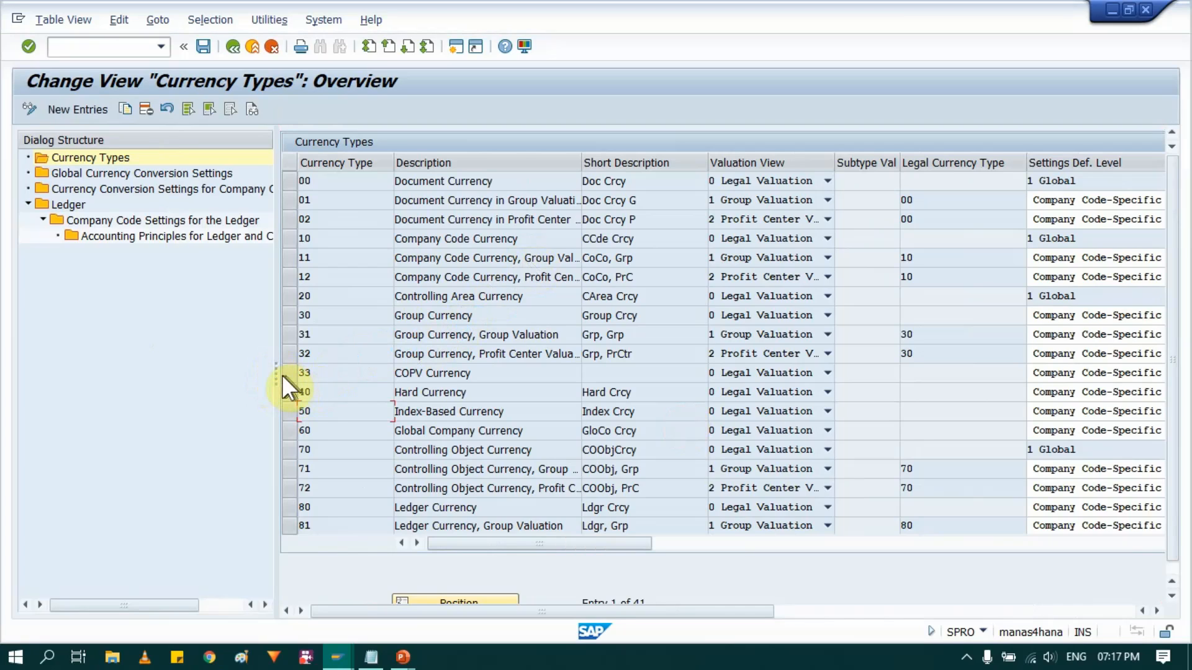
left_click_drag(276, 375, 319, 377)
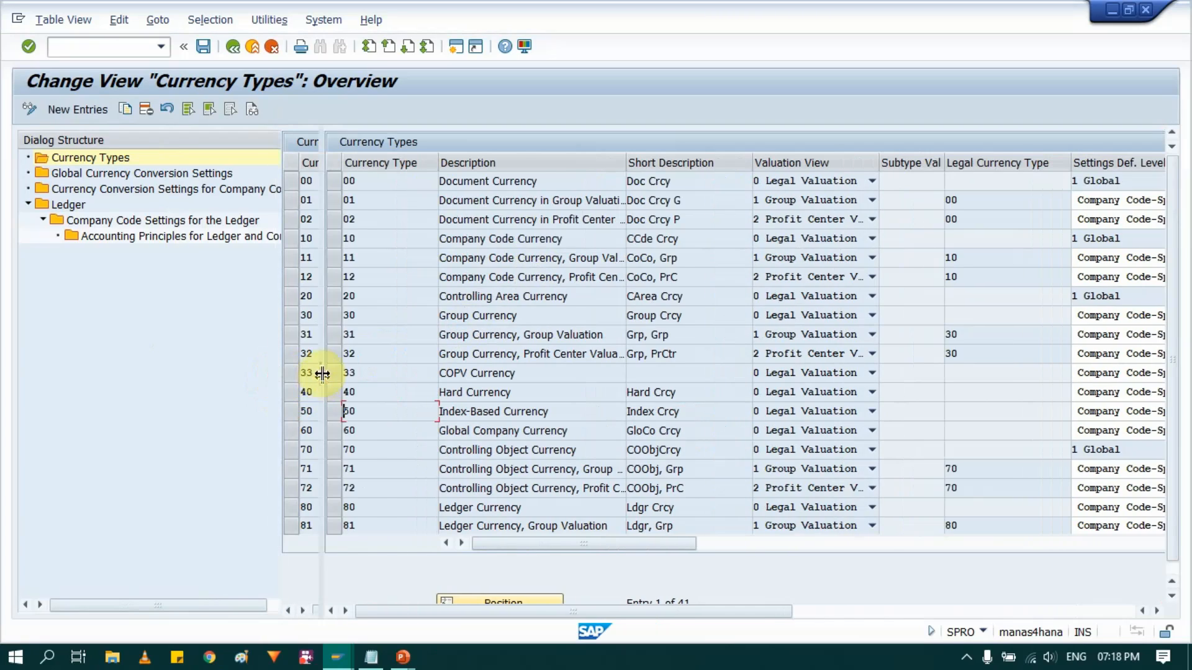
left_click(154, 189)
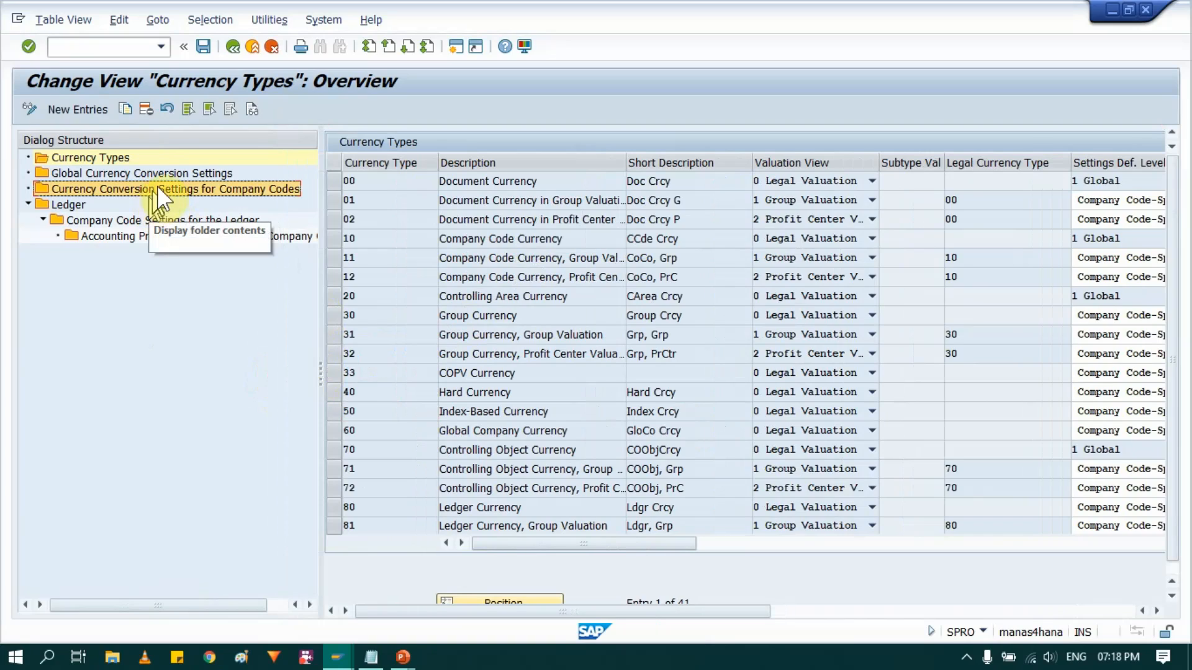
double_click(224, 191)
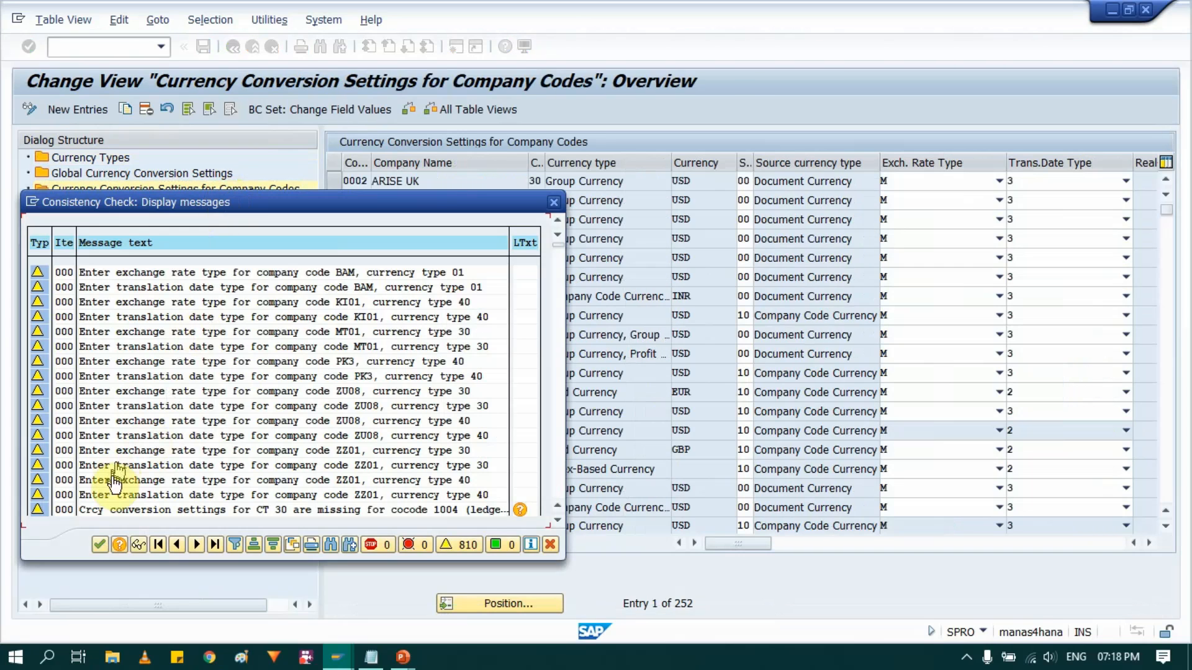
left_click(100, 546)
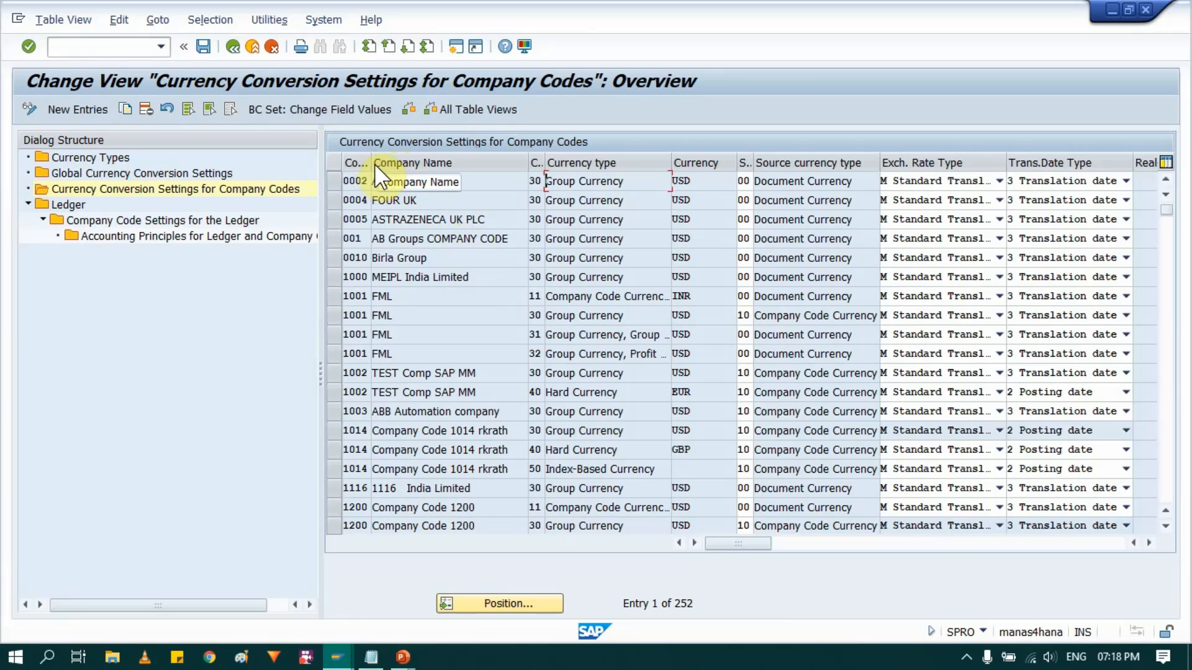
left_click_drag(372, 165, 411, 166)
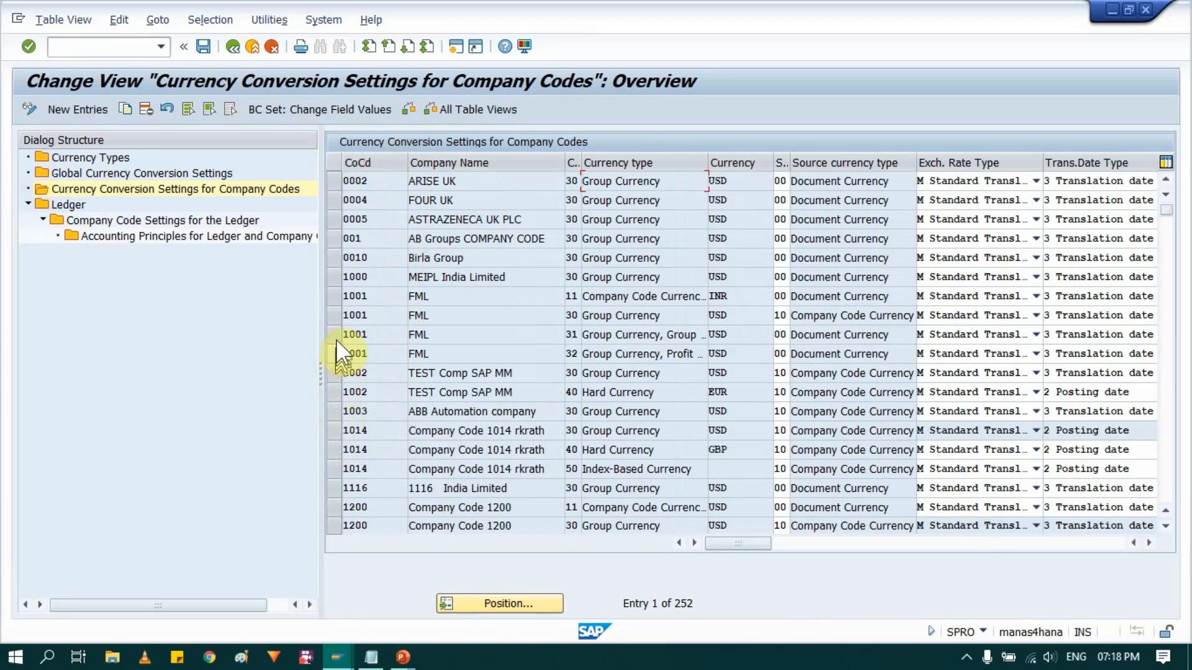
- Look up the company code in the ML notes in Notepad, and return to the SAP currency conversion settings
key("alt+Tab")
key("alt+Tab")
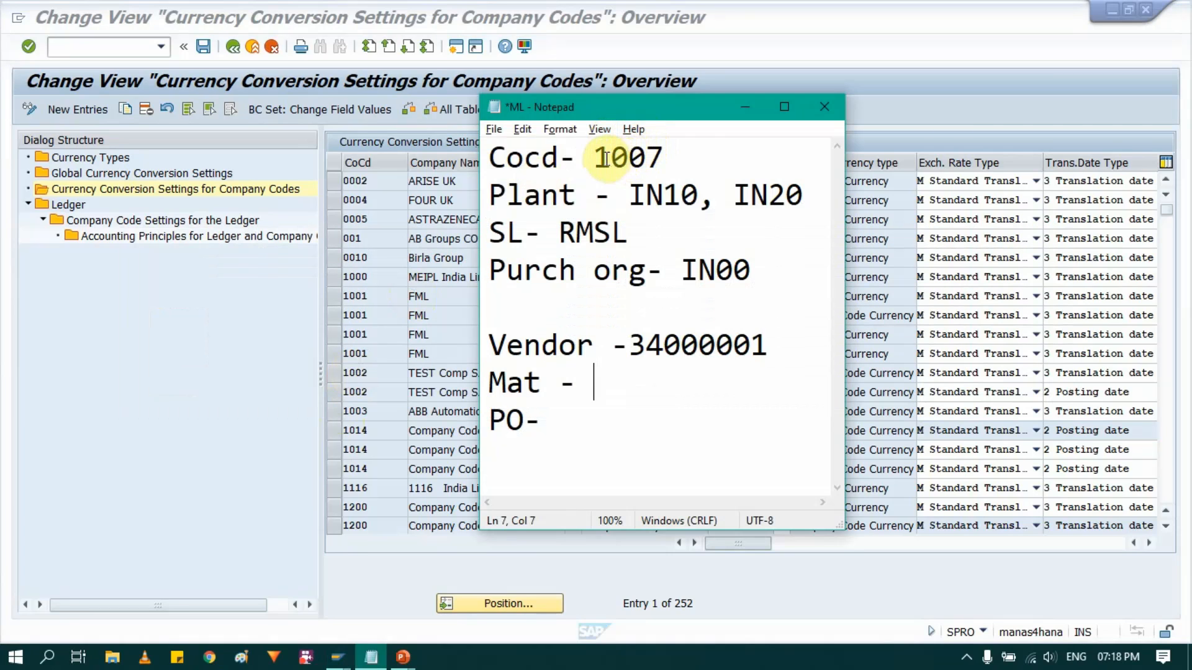
left_click_drag(603, 157, 672, 158)
left_click(695, 157)
key("shift+Left")
key("shift+Left")
key("shift+Left")
key("shift+Left")
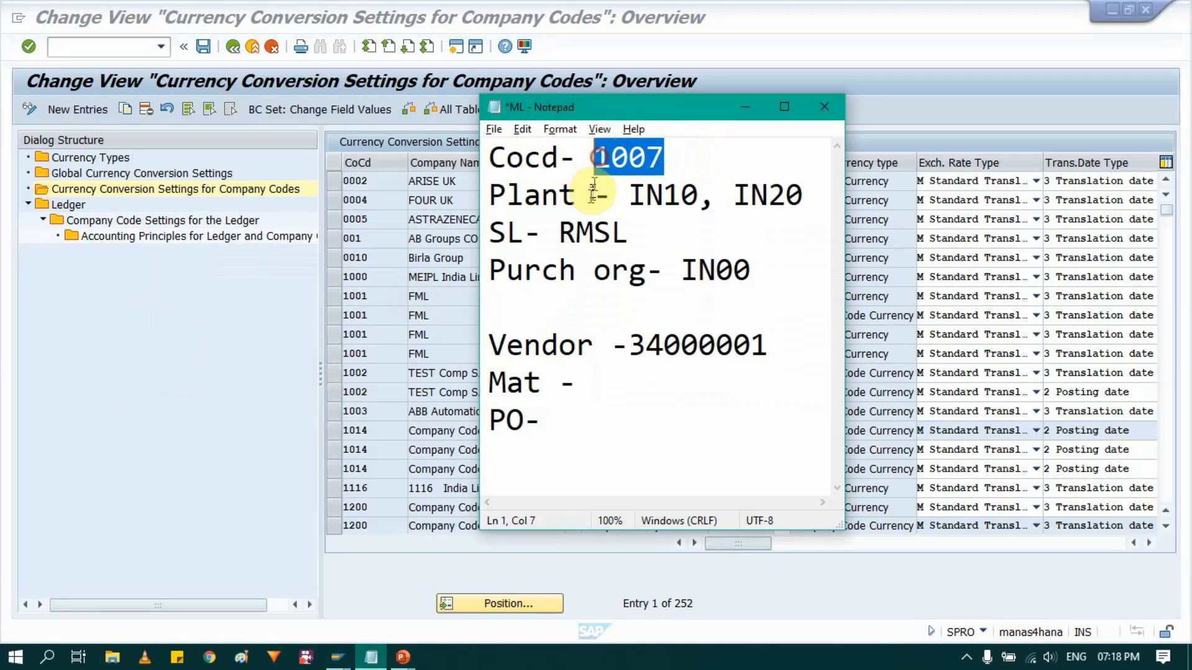
left_click(227, 385)
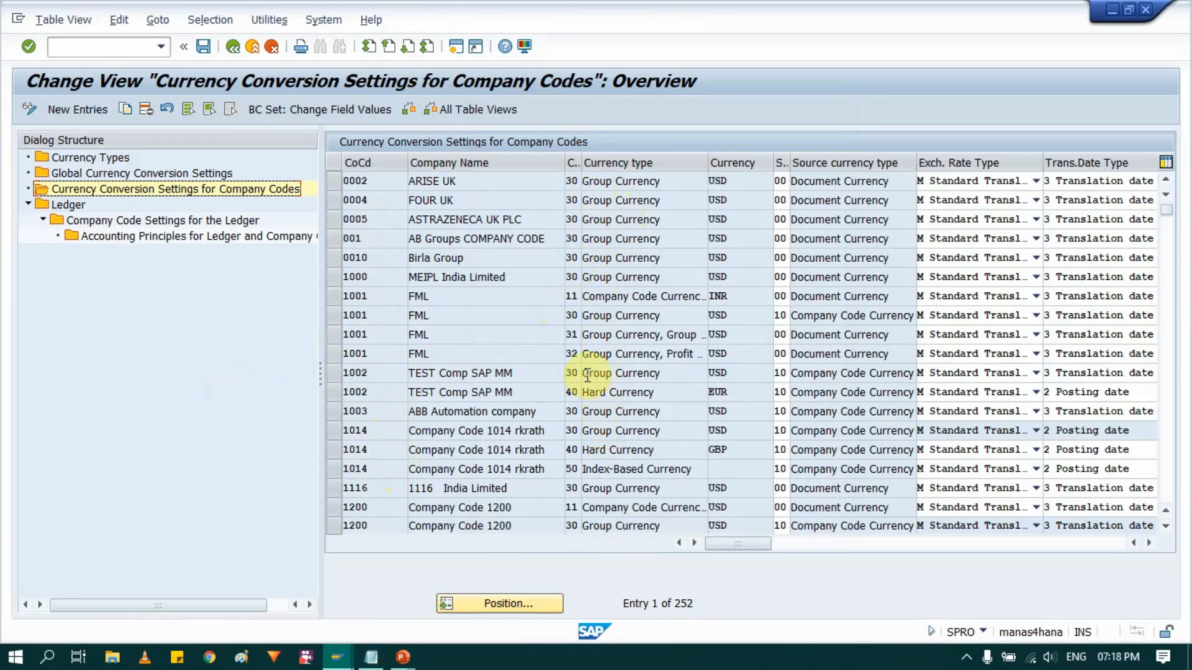
- Copy the Group Currency and Hard Currency entries of company code 1002 as templates for new entries
left_click(334, 373)
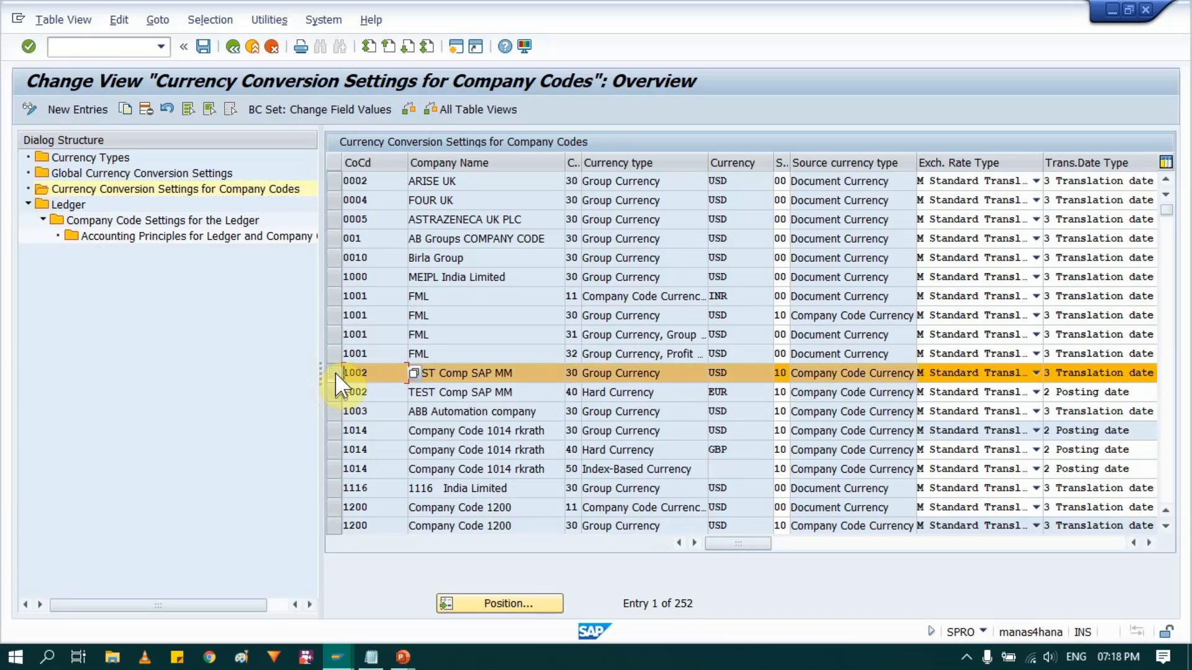
left_click(333, 392)
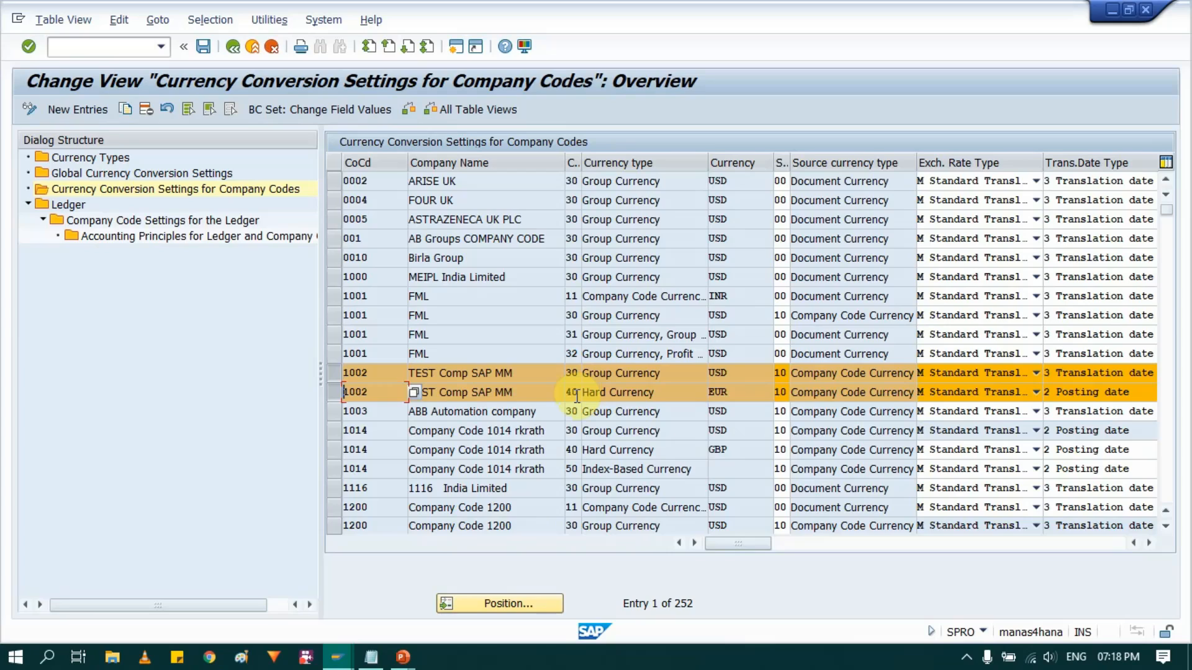
left_click(126, 112)
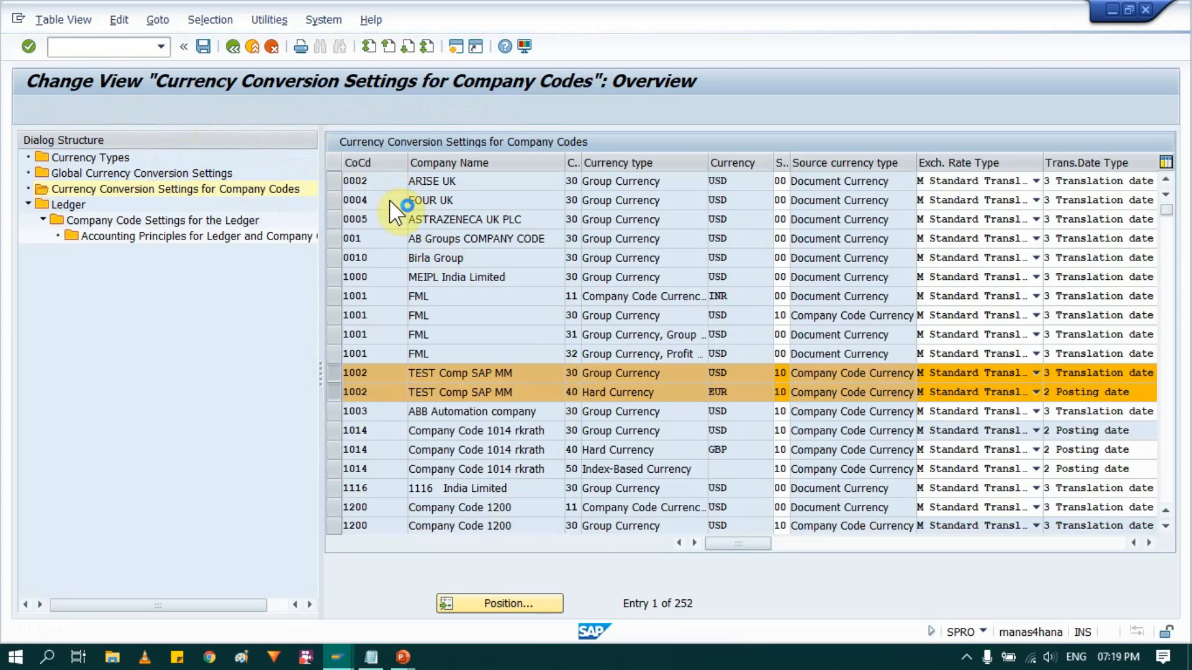
- Set the company code of the copied Group Currency entry to 1007, A2Z India Services
left_click(379, 184)
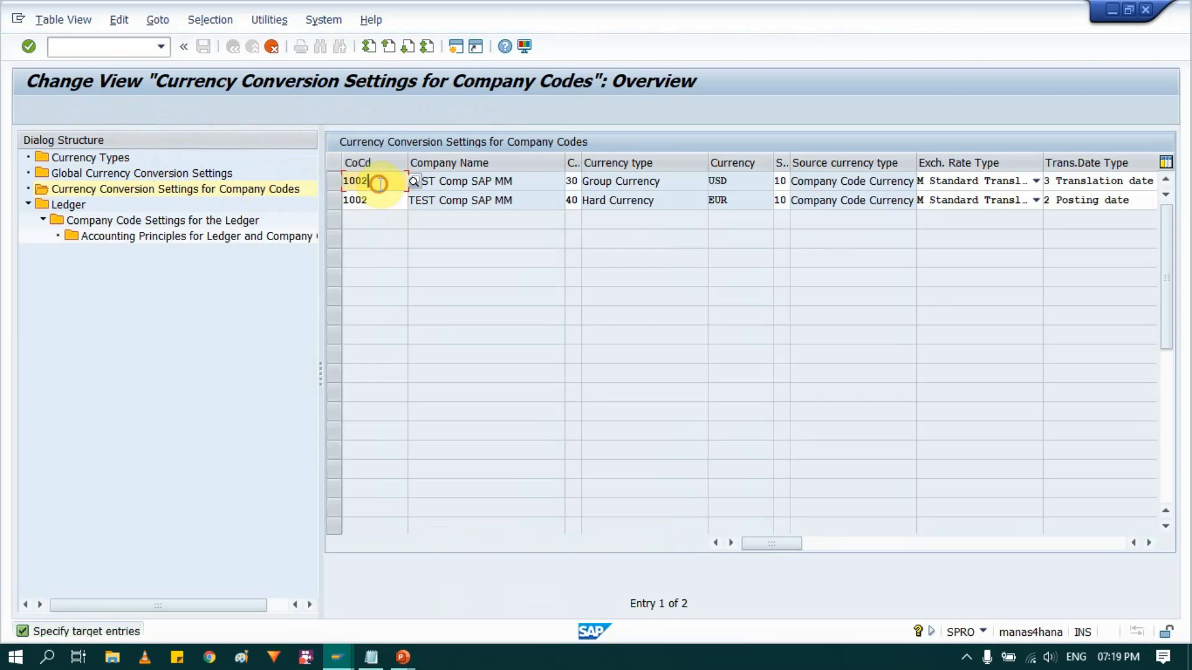
key("BackSpace")
type("7")
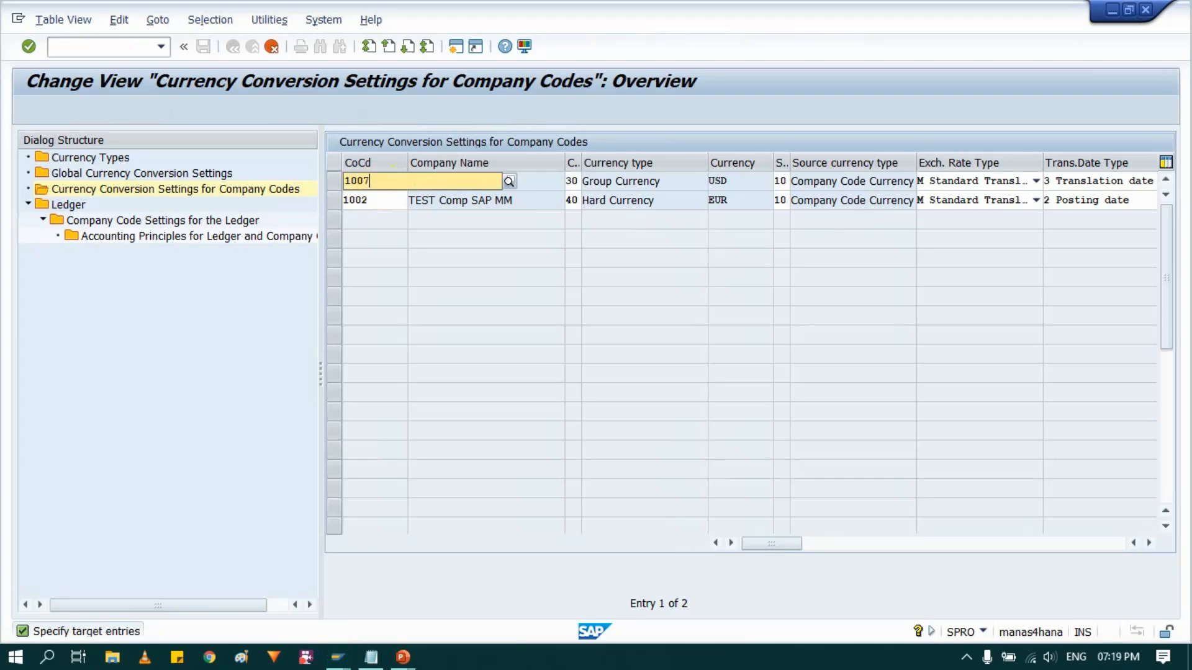
left_click(378, 218)
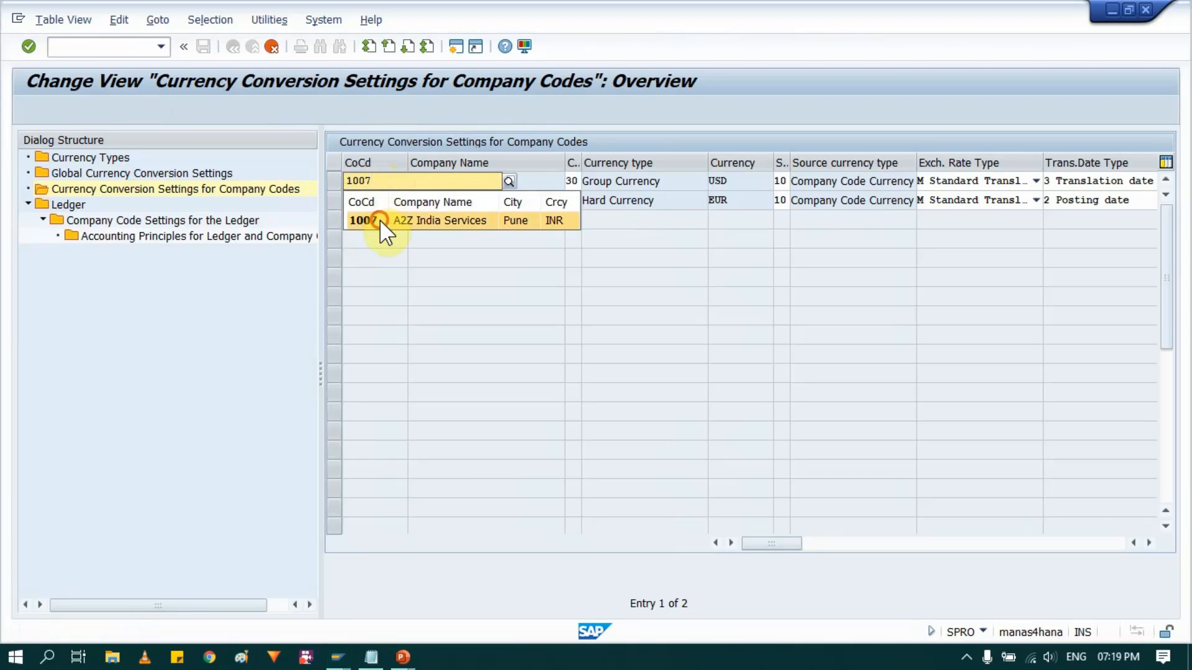
- Set the company code of the copied Hard Currency entry to 1007 and confirm both copied entries
left_click(384, 195)
key("BackSpace")
type("7")
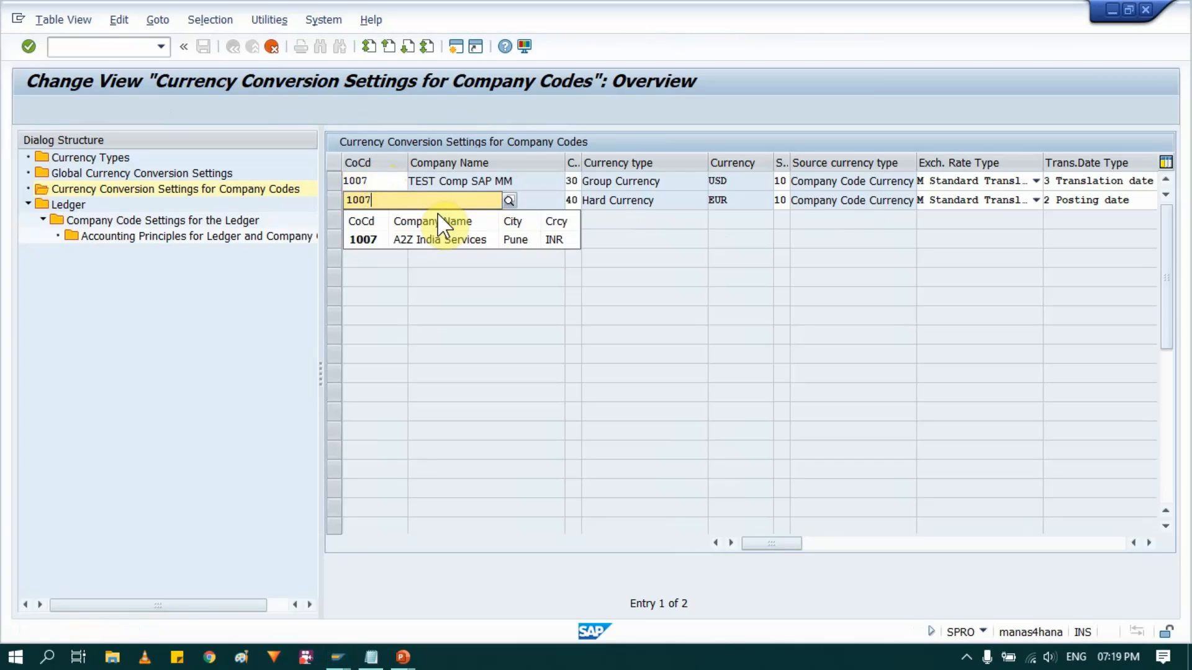
left_click(383, 247)
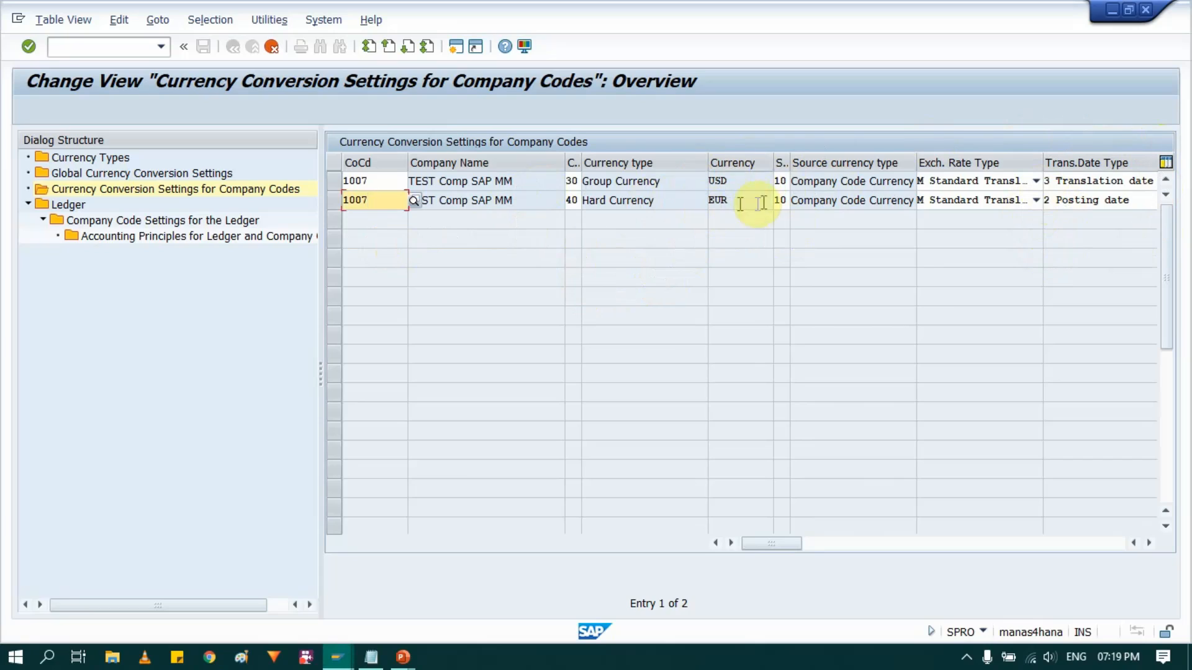
key("Return")
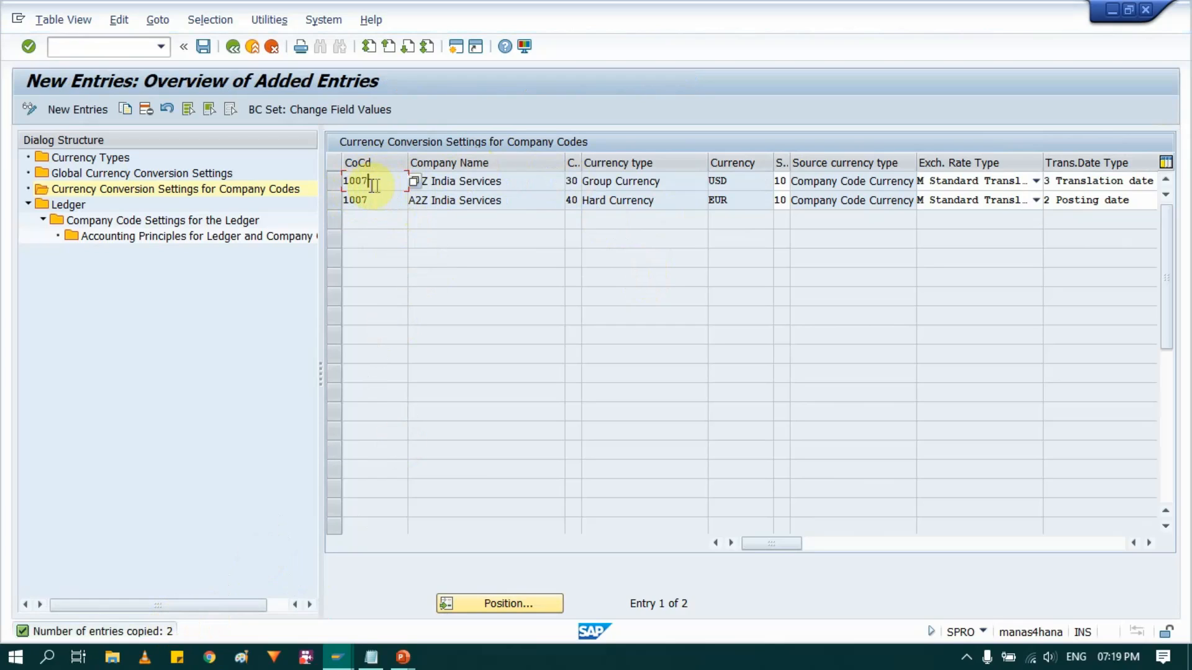
- Save the new currency conversion entries for company code 1007 under the customizing request MM_TEST_N25
left_click(203, 46)
left_click(233, 47)
left_click(73, 545)
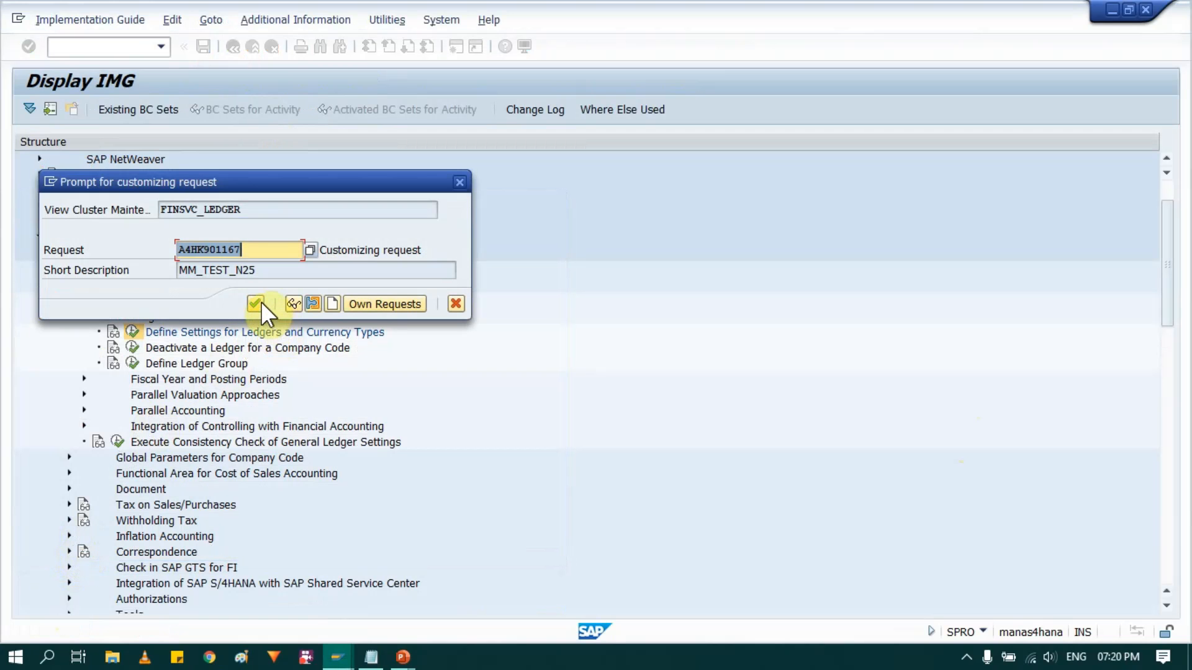
left_click(259, 303)
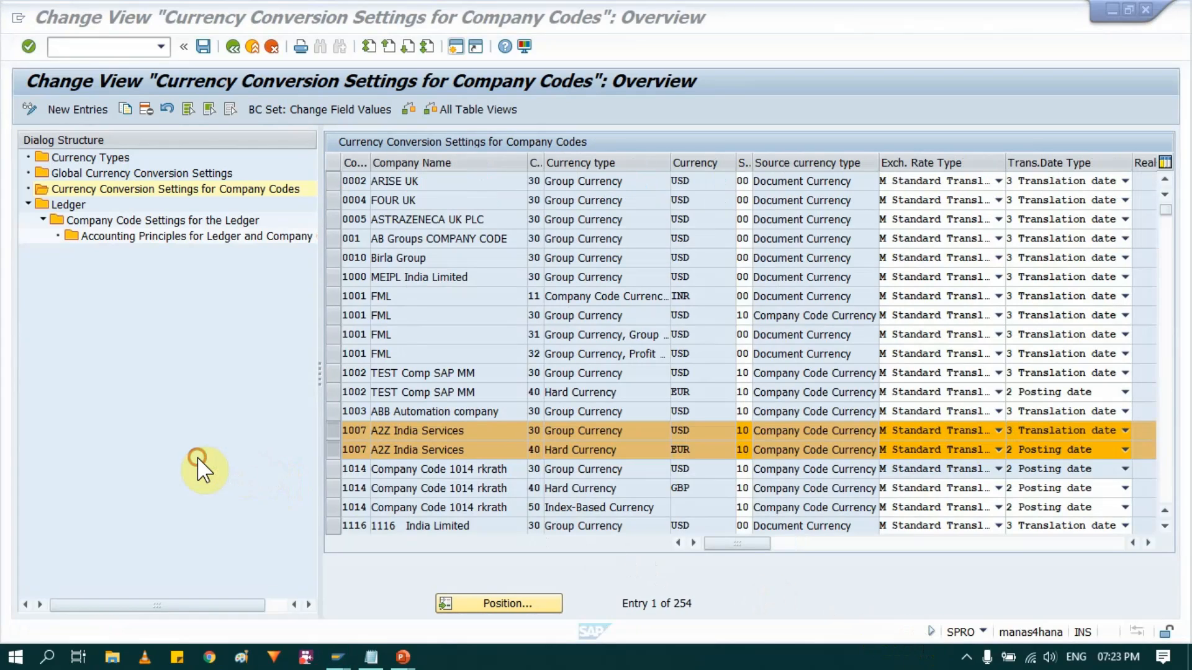
left_click(198, 459)
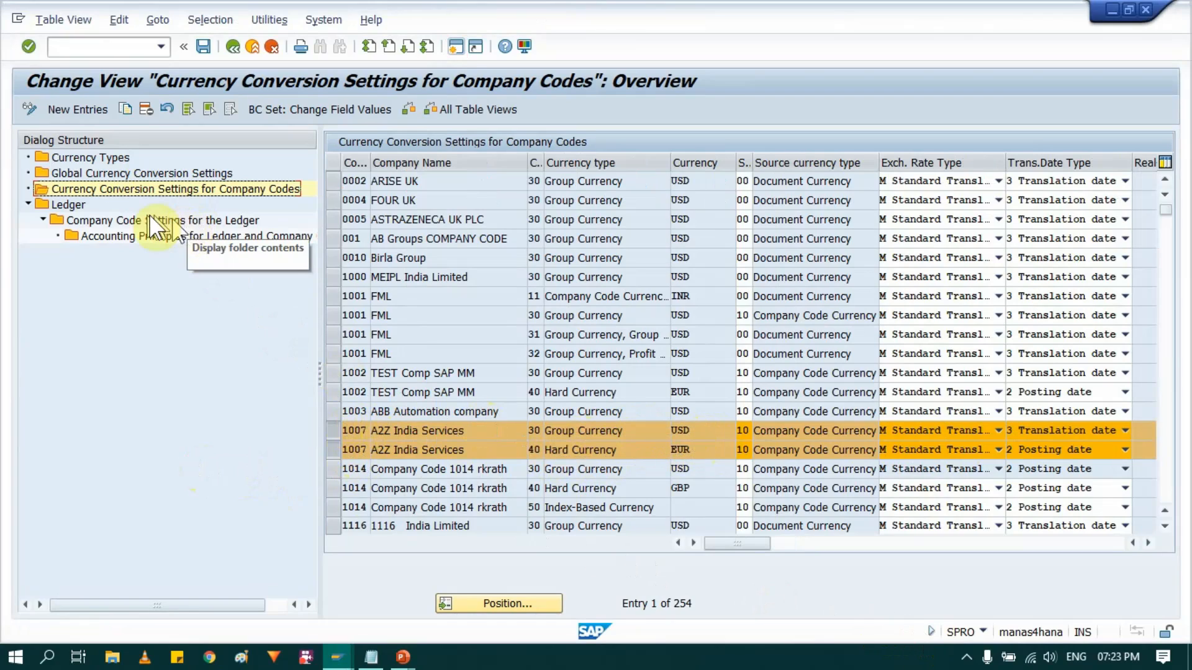
- Open the Company Code Settings for the Ledger with ledger 0L as work area, and dismiss the consistency check messages
left_click(69, 203)
left_click(141, 218)
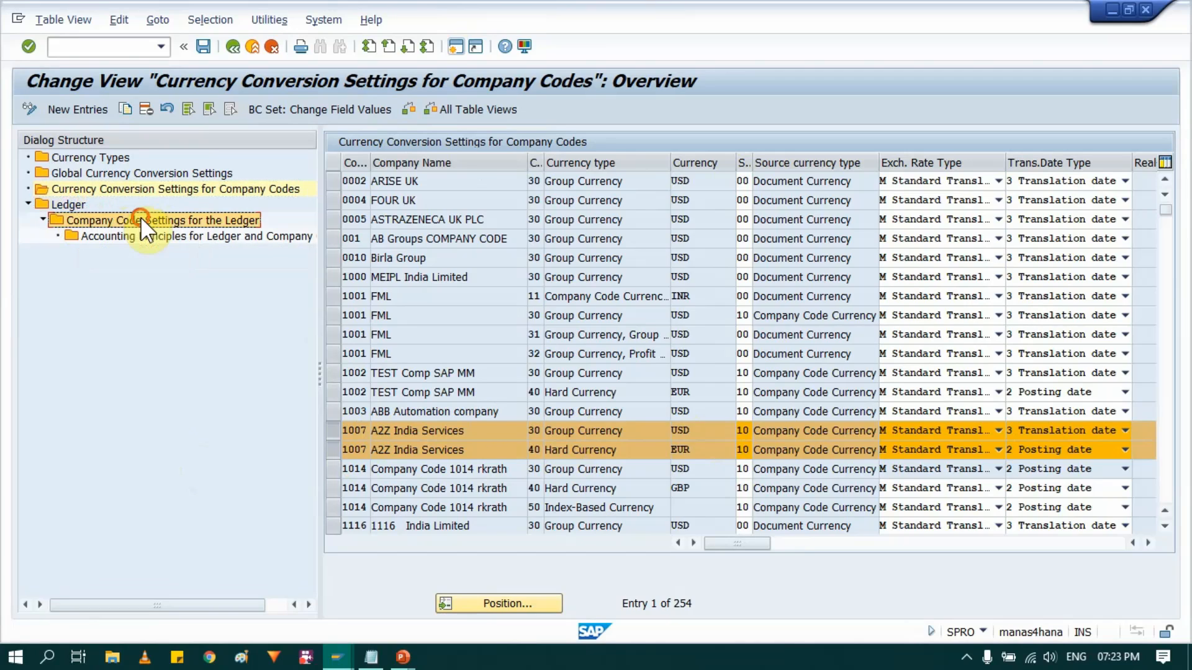
double_click(140, 219)
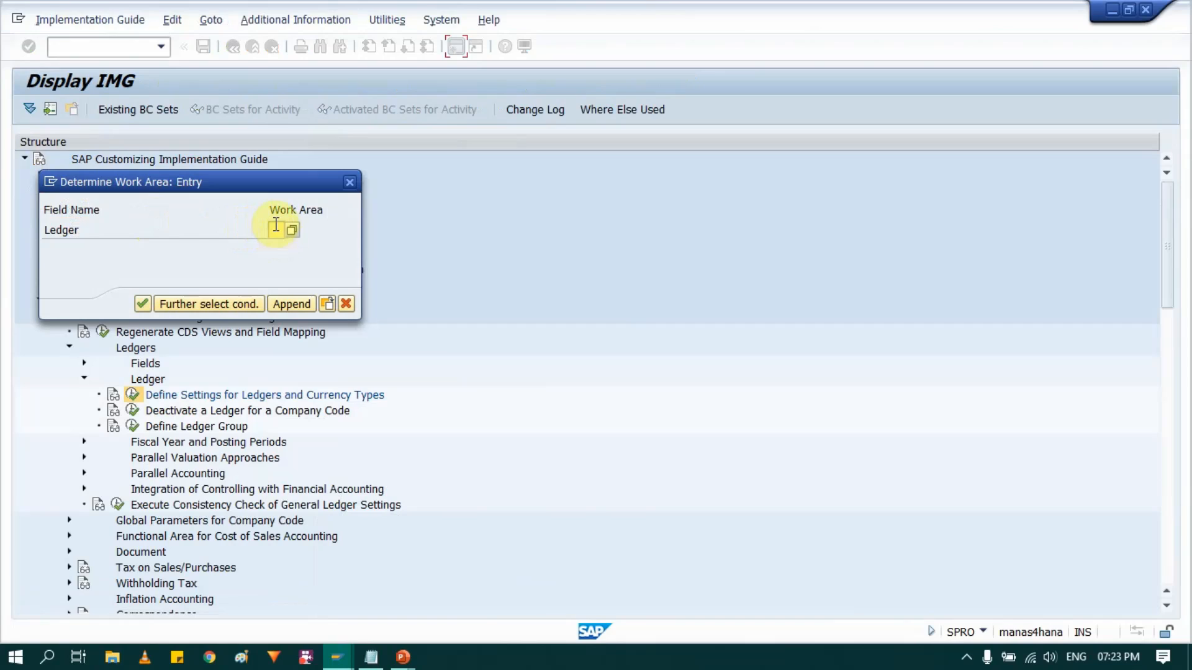
type(")l")
key("BackSpace")
key("BackSpace")
type("0l")
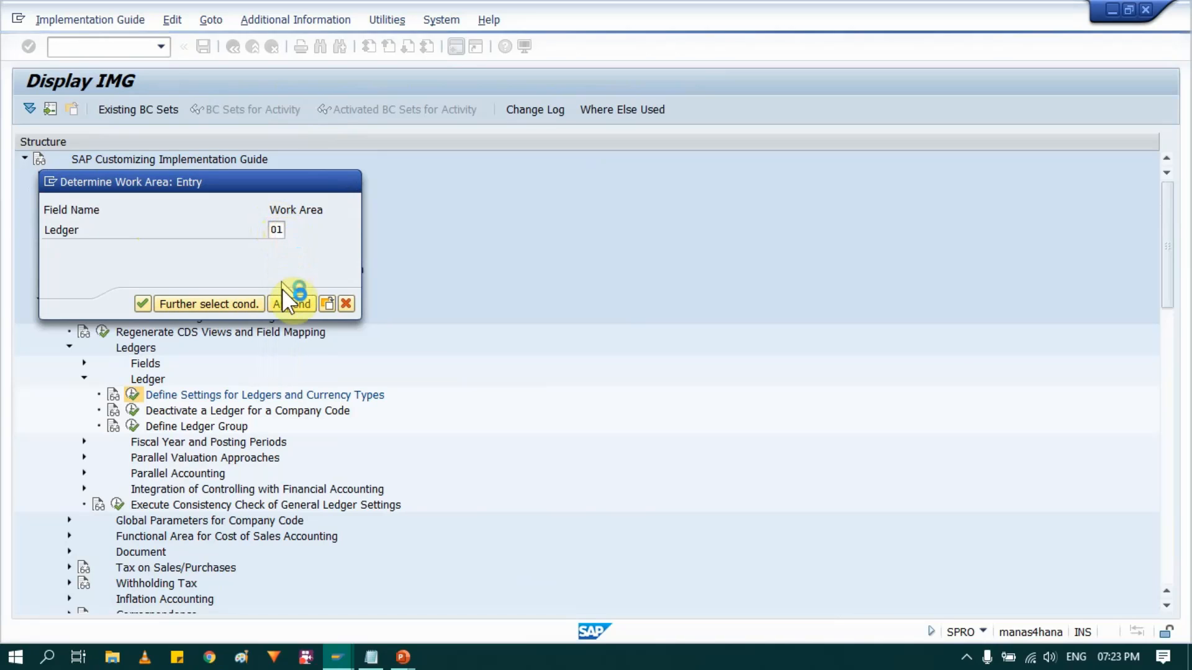
key("Return")
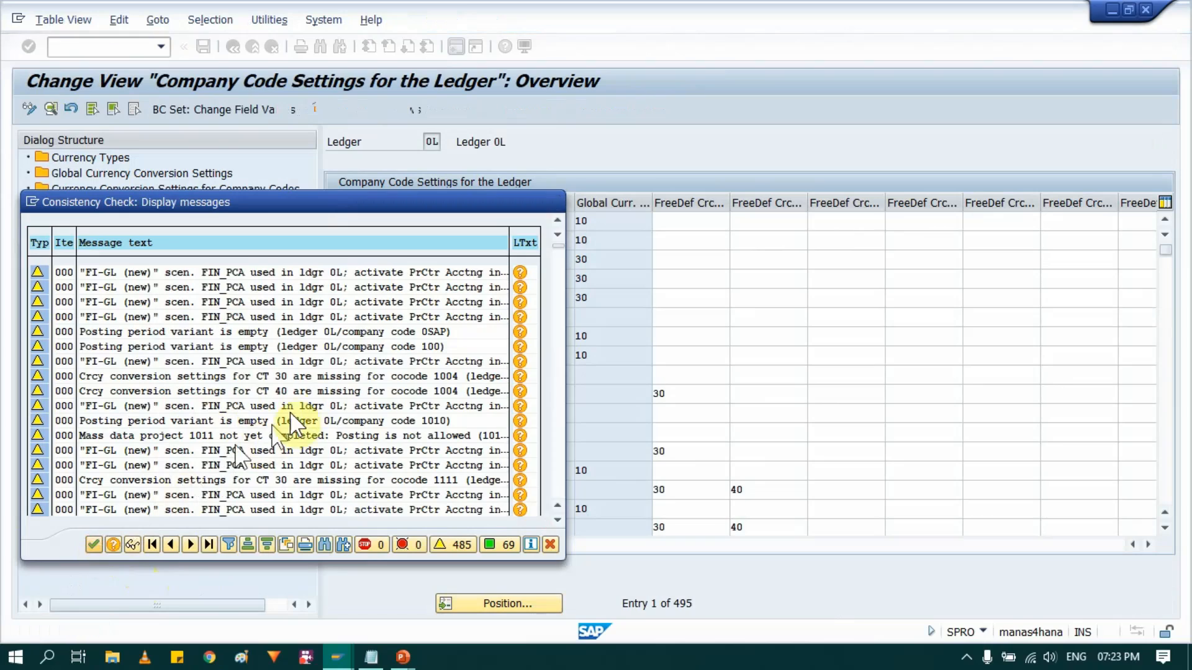
key("Return")
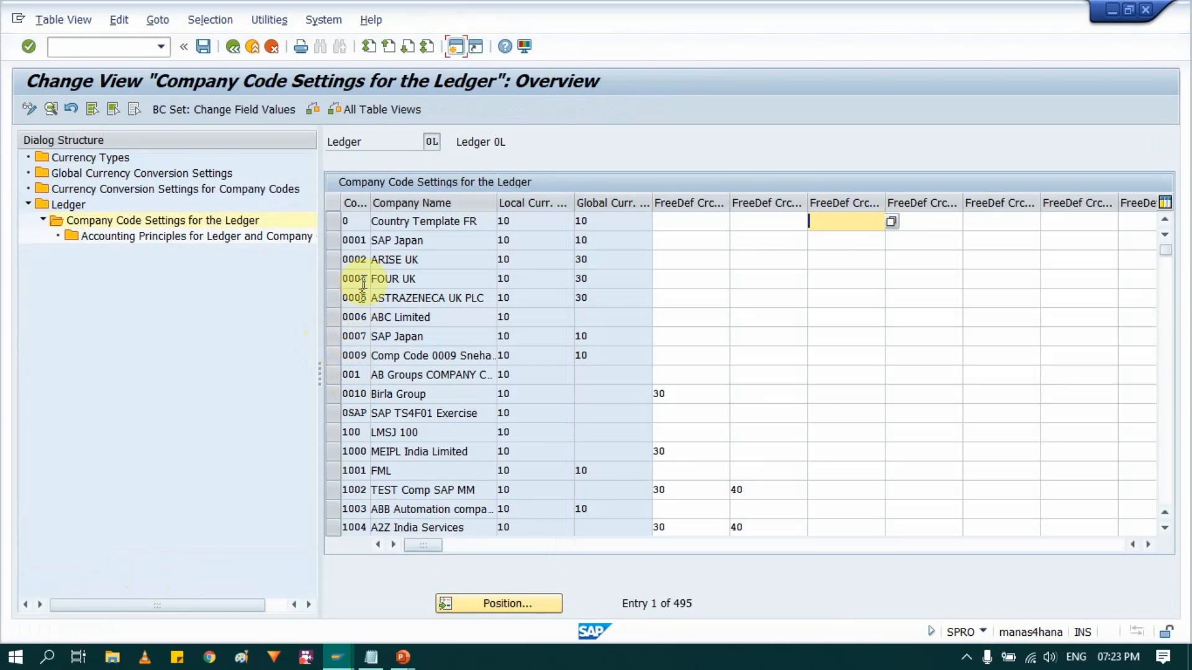
- Widen the company code column and open the ledger settings details of company code 1007, continuing past the consistency check
left_click_drag(367, 209, 401, 209)
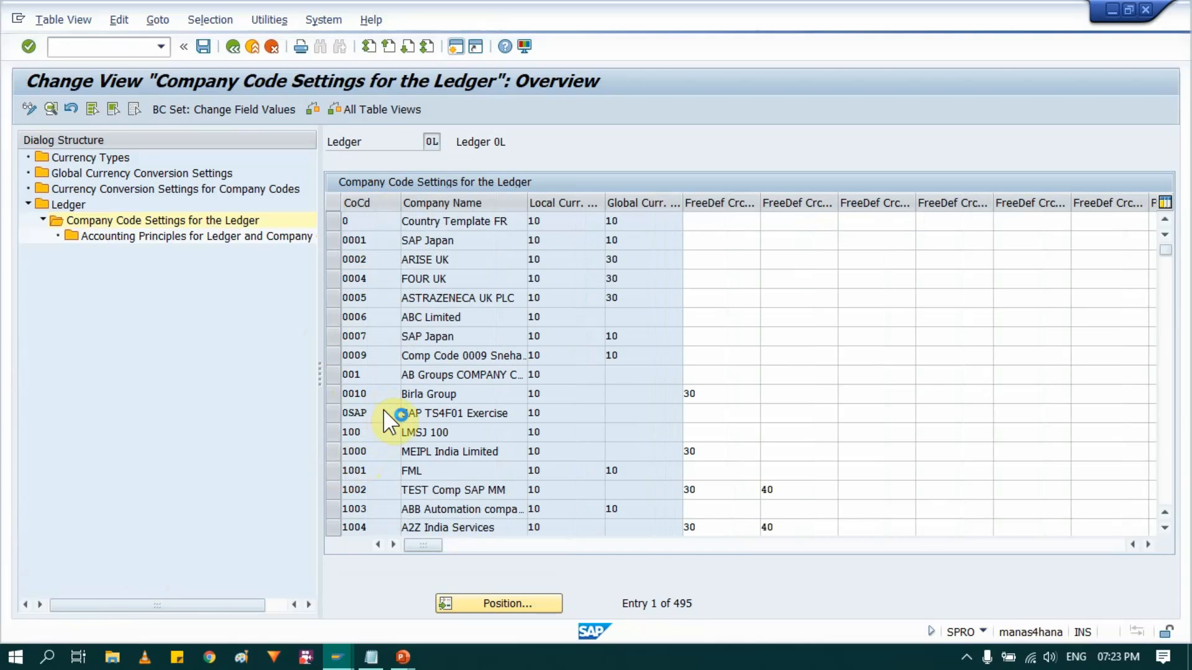
scroll(388, 412, "down", 1)
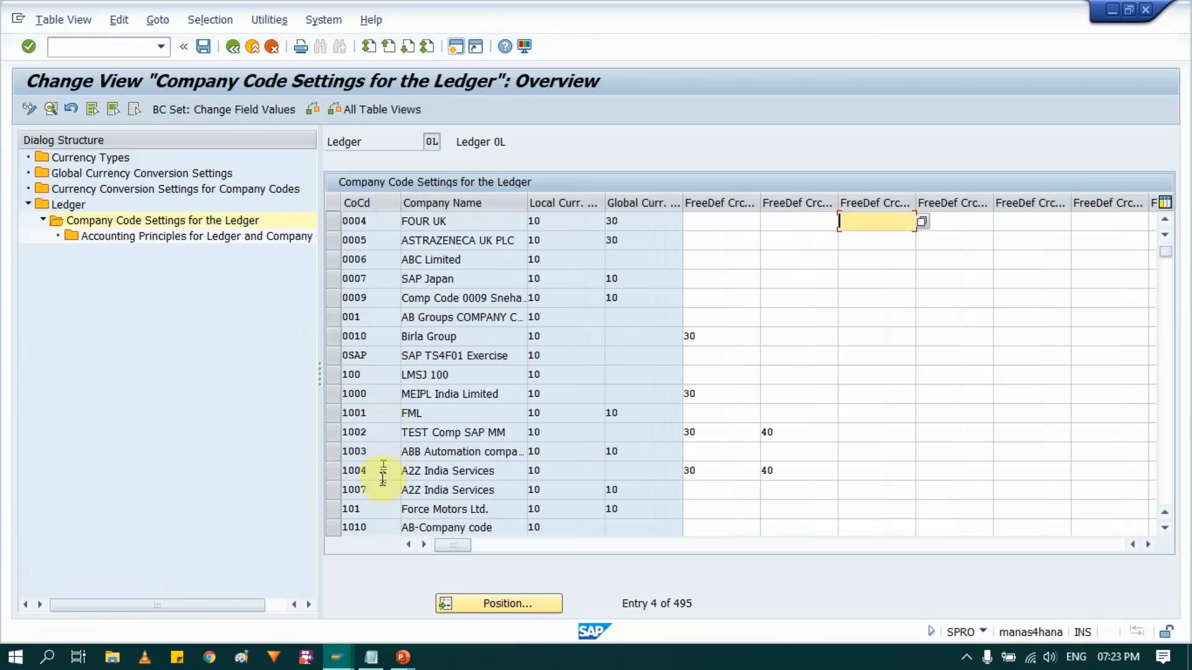
left_click(354, 492)
left_click(337, 490)
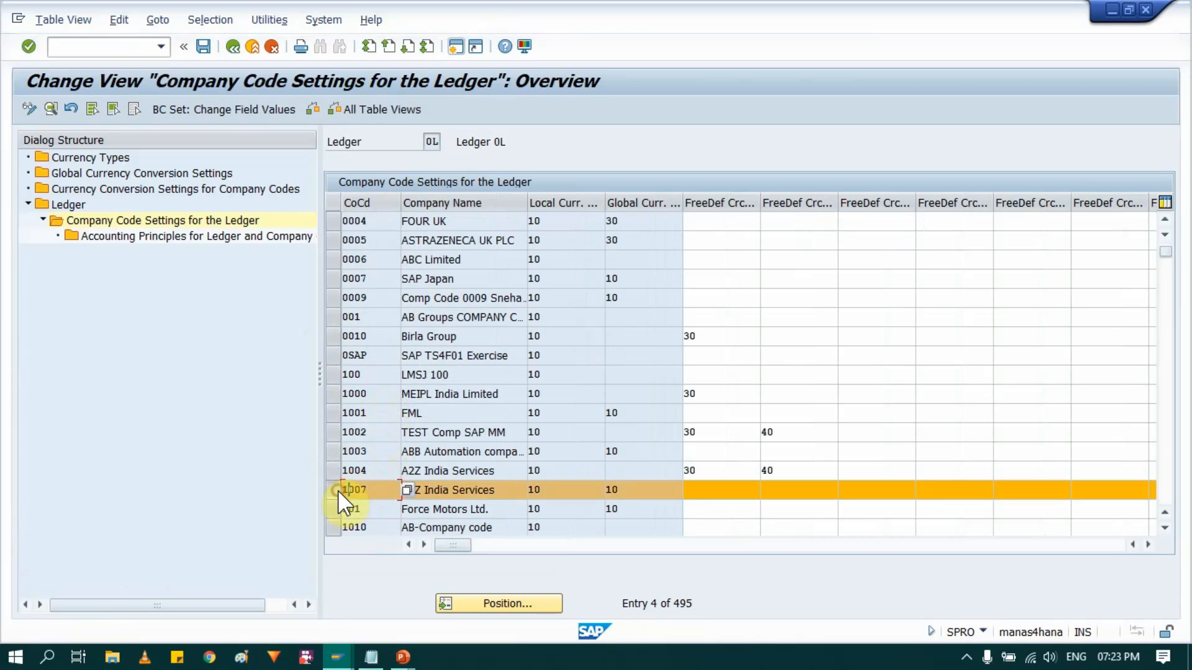
left_click(445, 490)
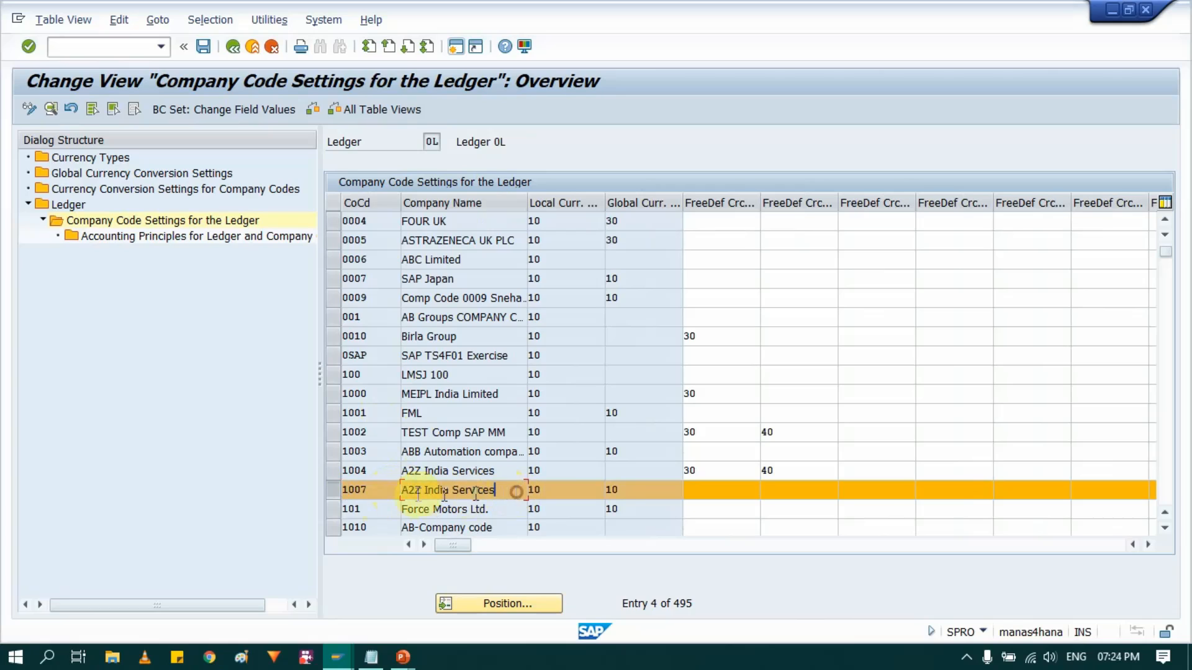
double_click(374, 490)
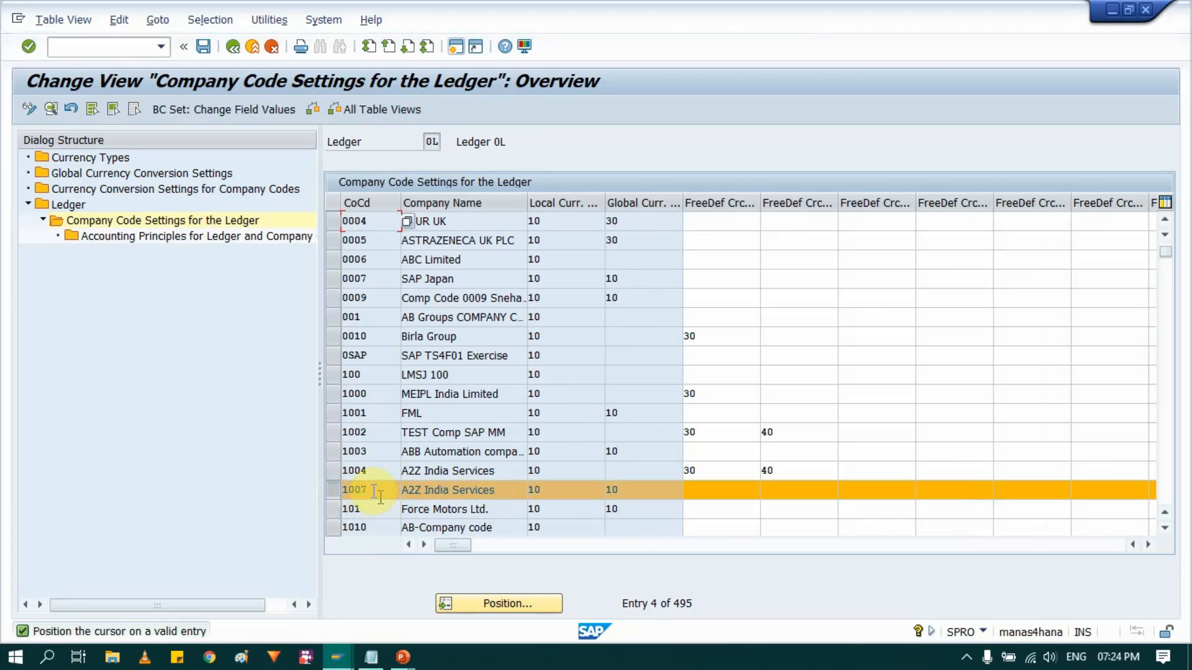
left_click(337, 494)
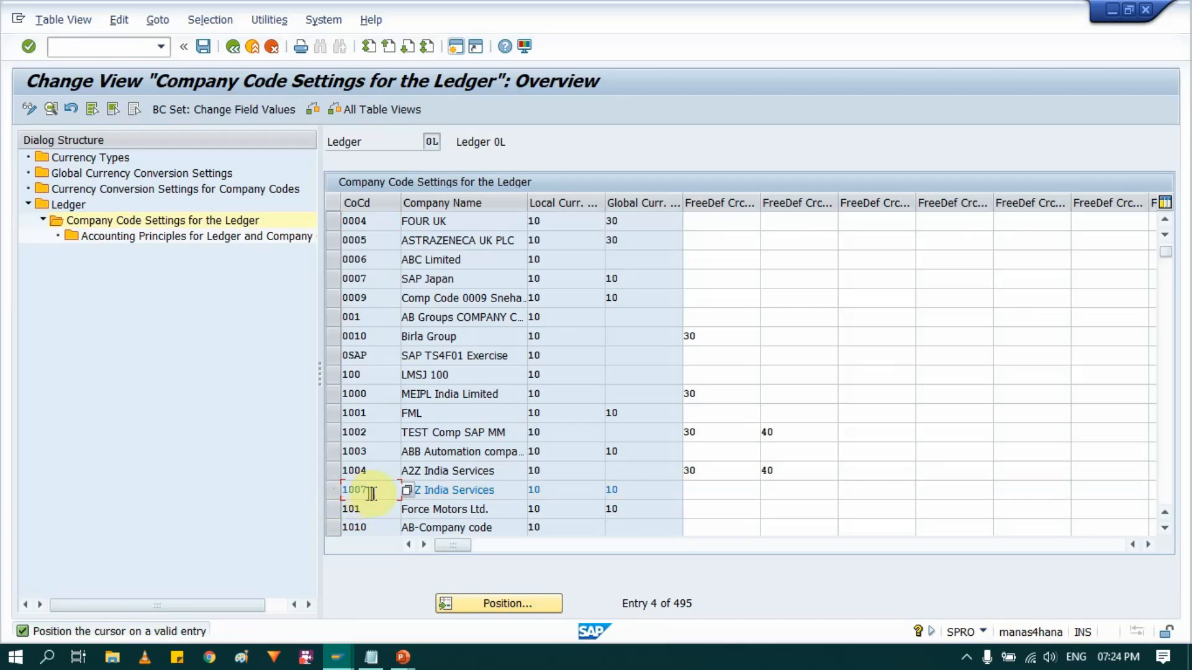
left_click(333, 490)
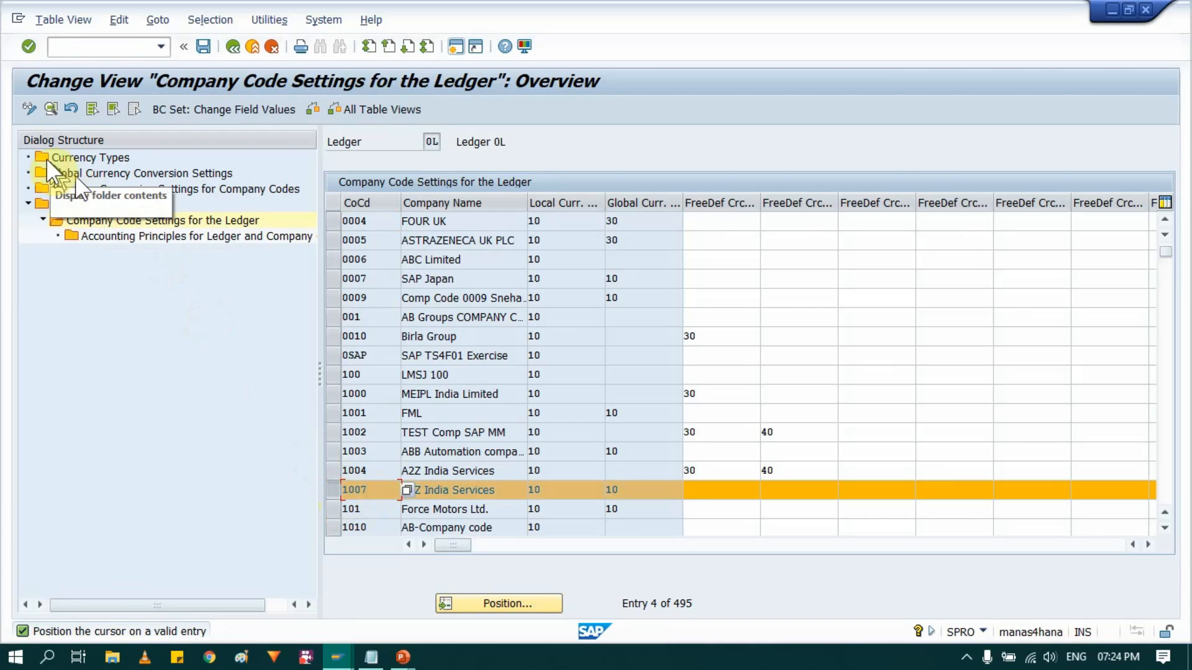
left_click(52, 107)
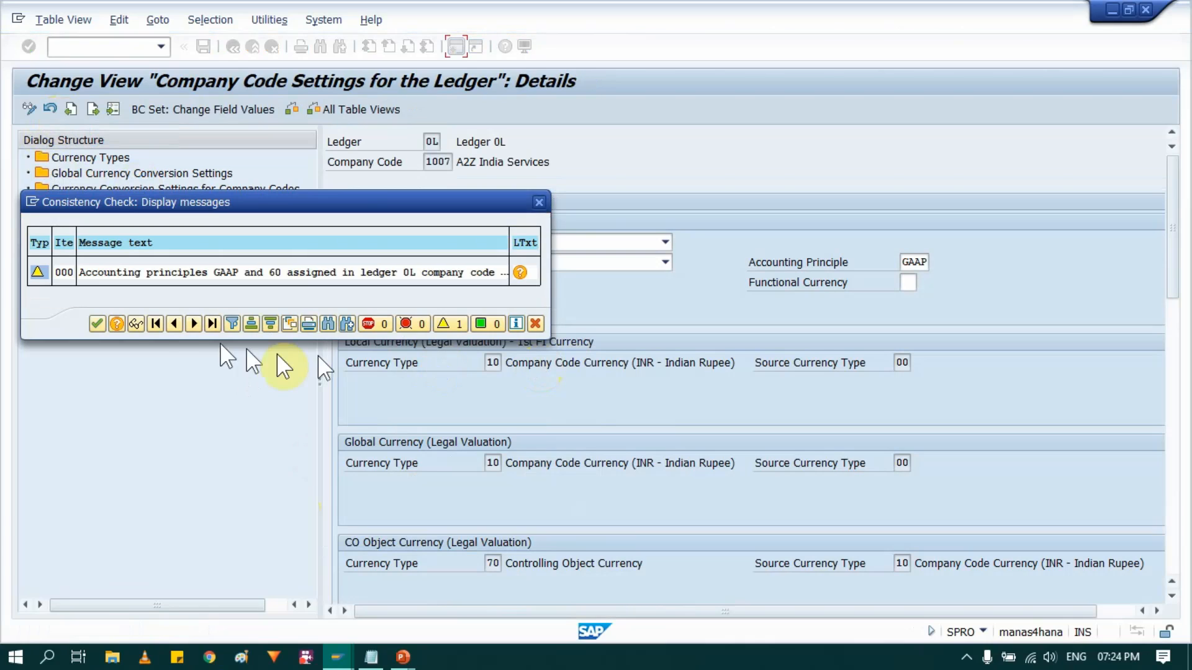
left_click(97, 323)
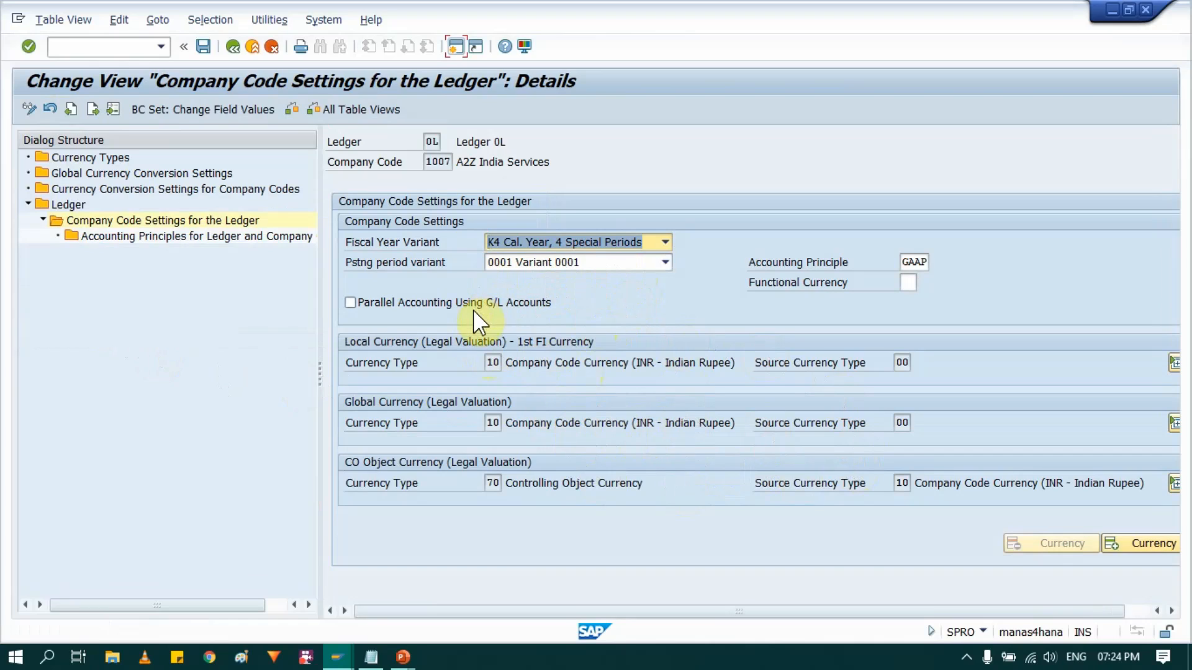
- Review the local and CO object currency types of company code 1007, and add a first freely defined currency
left_click_drag(591, 614, 497, 614)
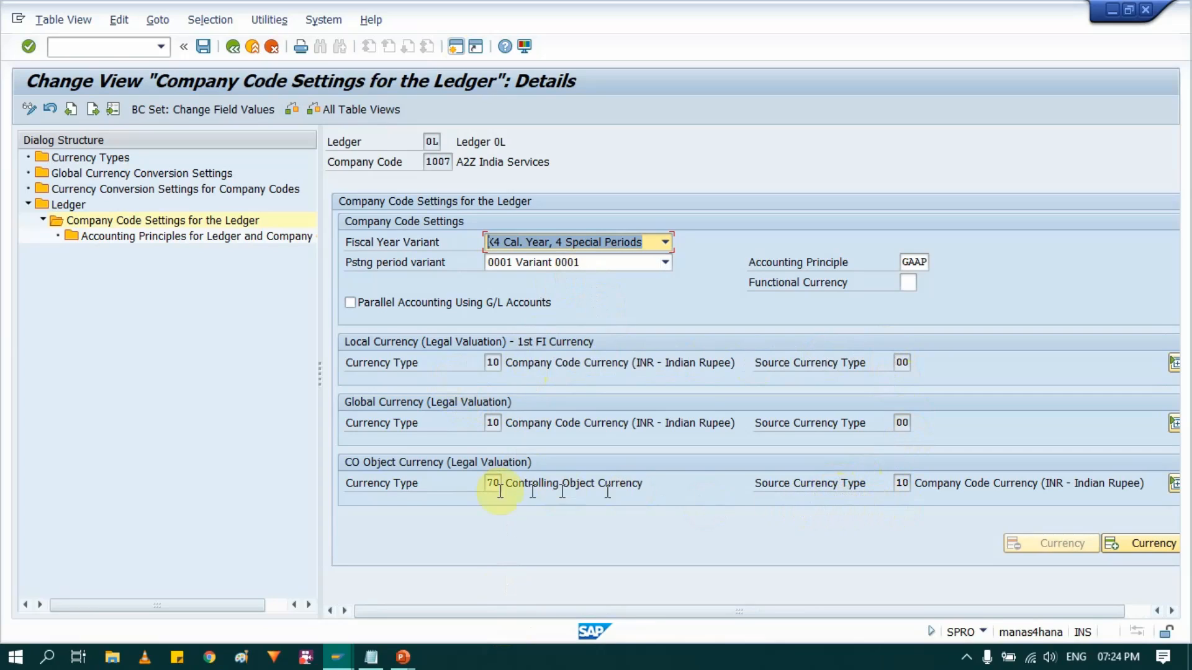
left_click_drag(498, 363, 597, 363)
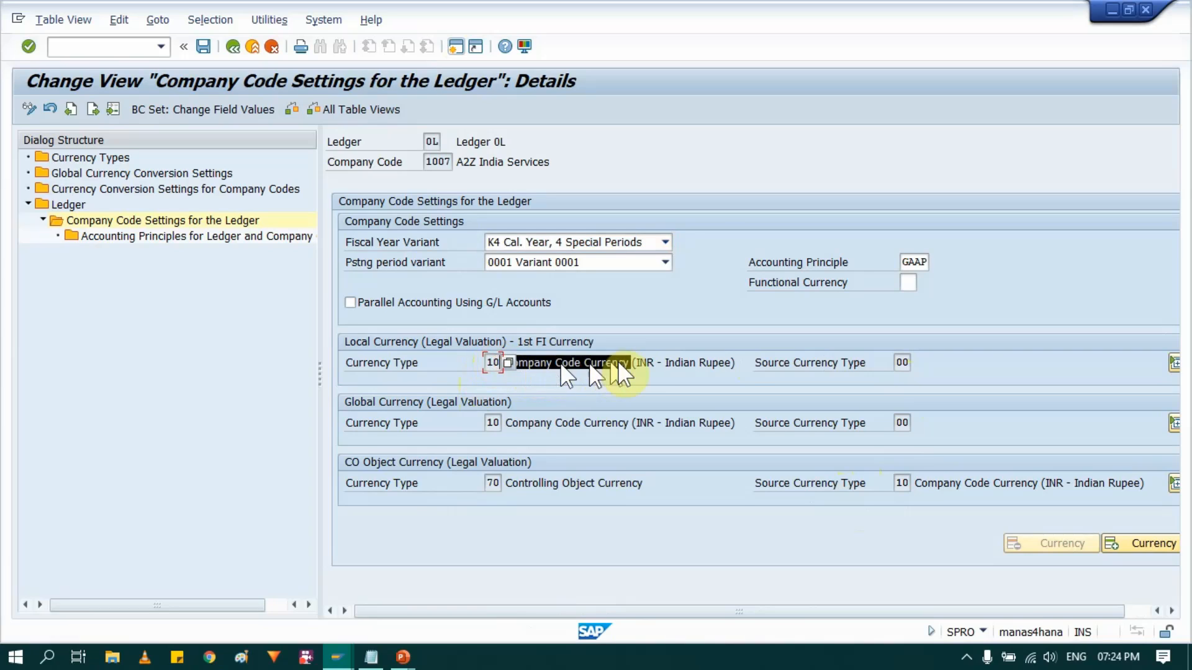
left_click_drag(775, 358, 973, 356)
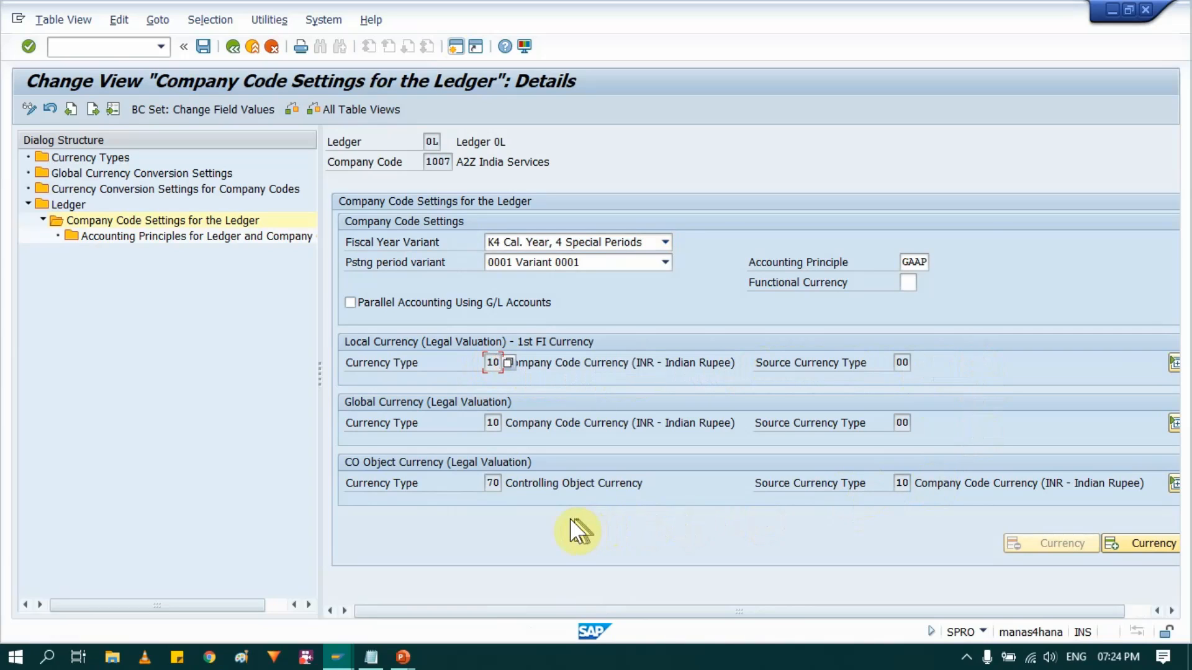
left_click_drag(354, 487, 607, 487)
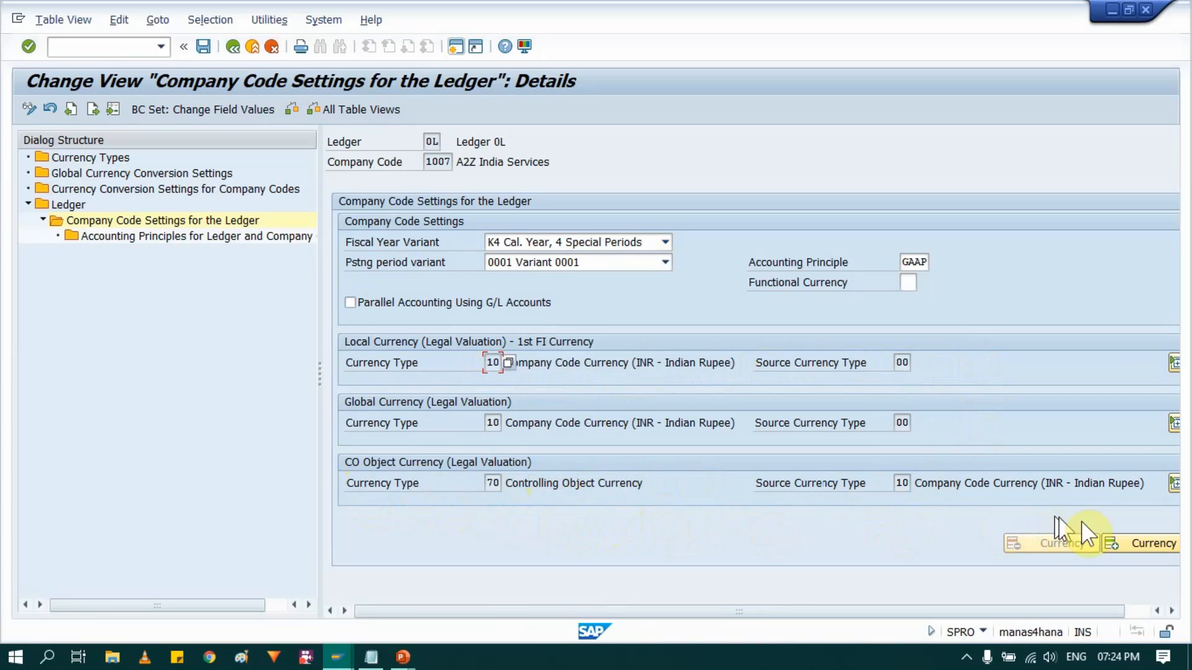
left_click_drag(1018, 614, 944, 619)
left_click(1137, 548)
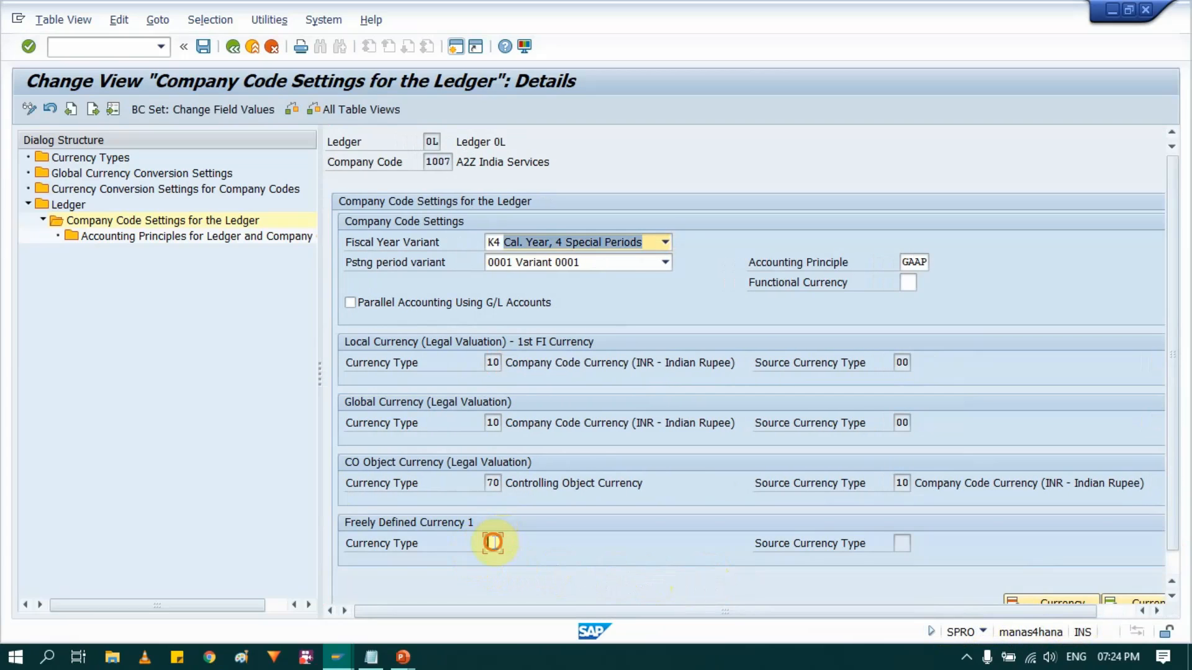
- Set the currency type of Freely Defined Currency 1 to 30, Group Currency, and confirm adding it to the ledger
left_click(493, 543)
left_click(508, 542)
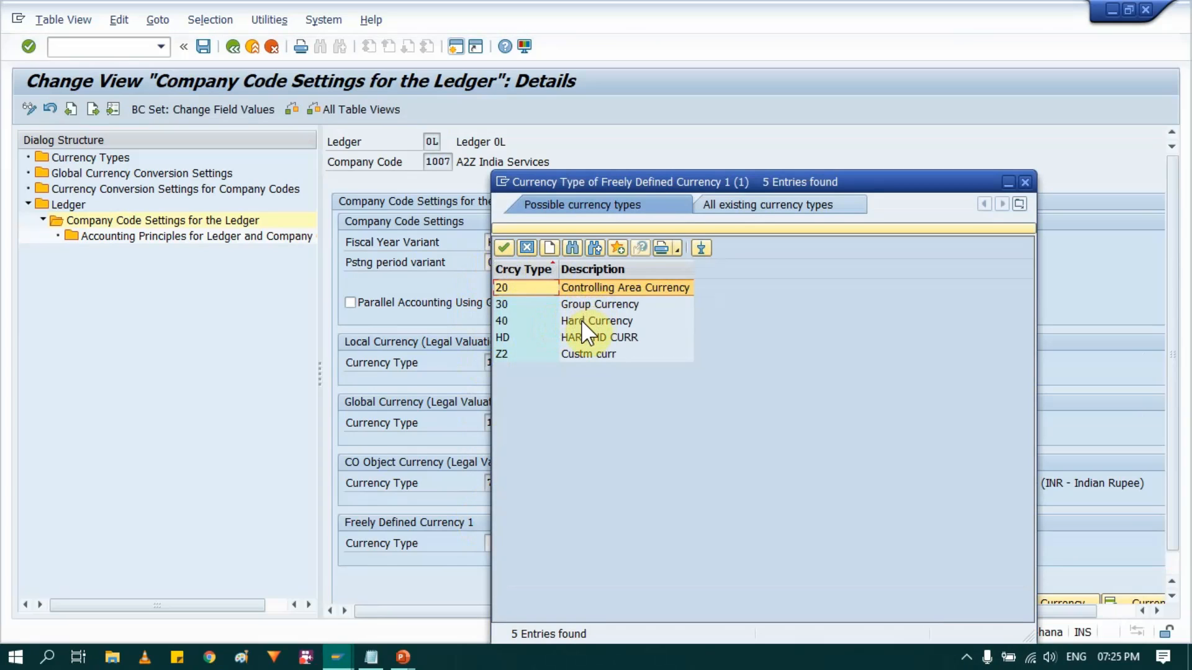
left_click(578, 304)
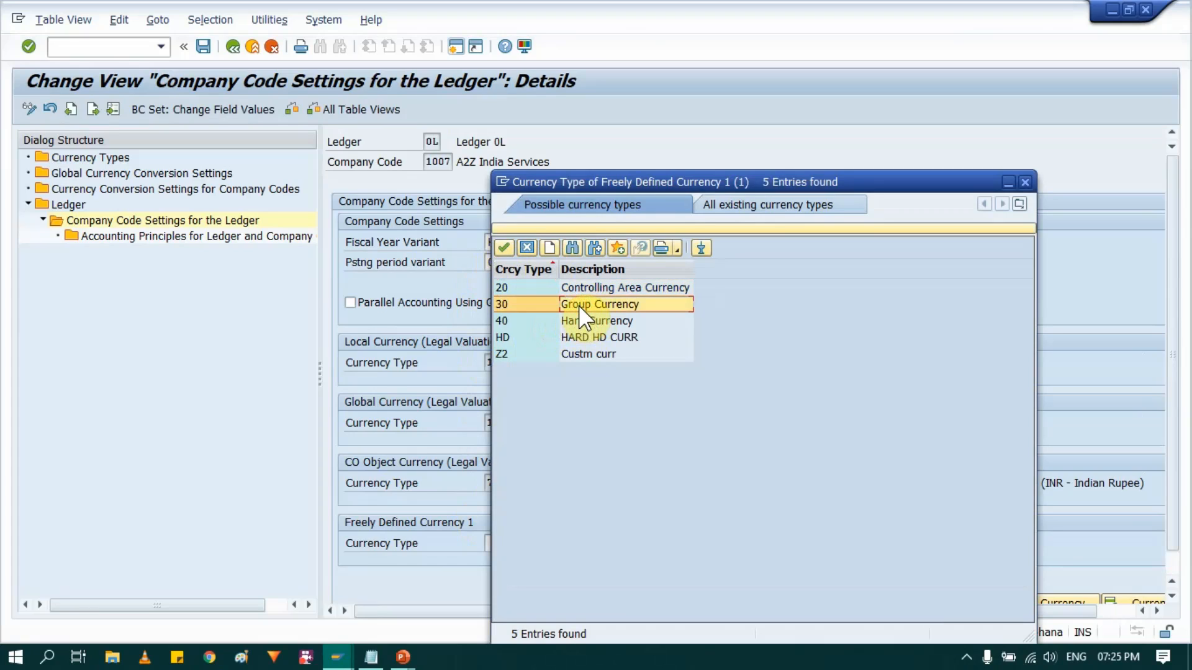
double_click(580, 307)
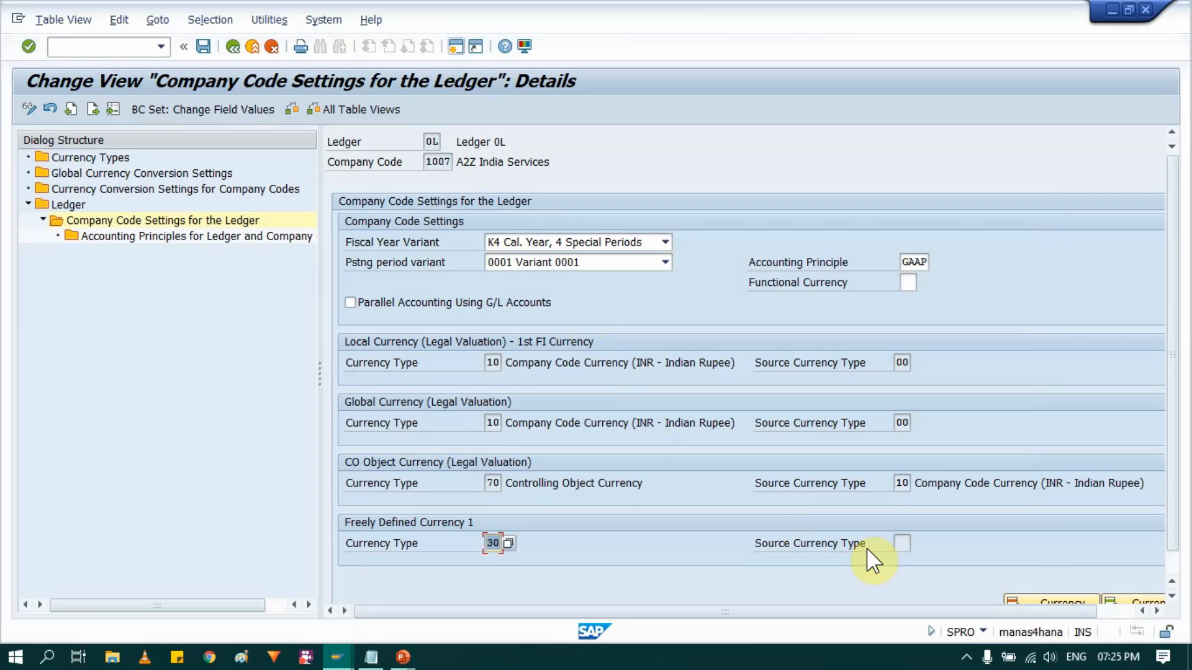
key("Return")
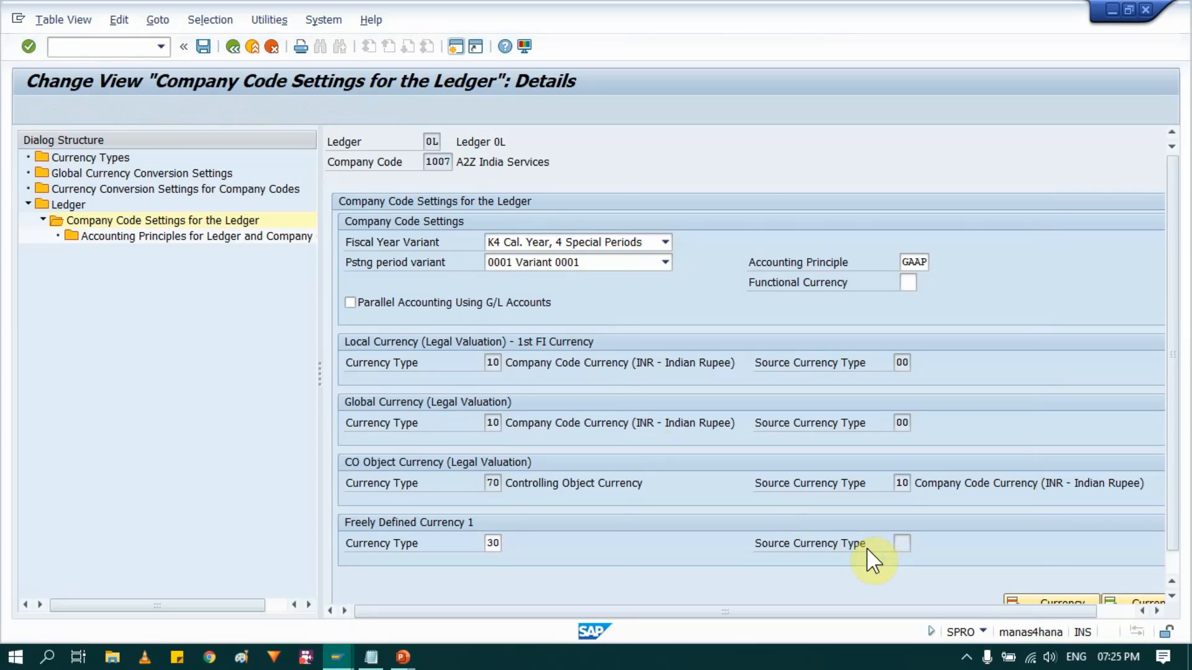
left_click(237, 628)
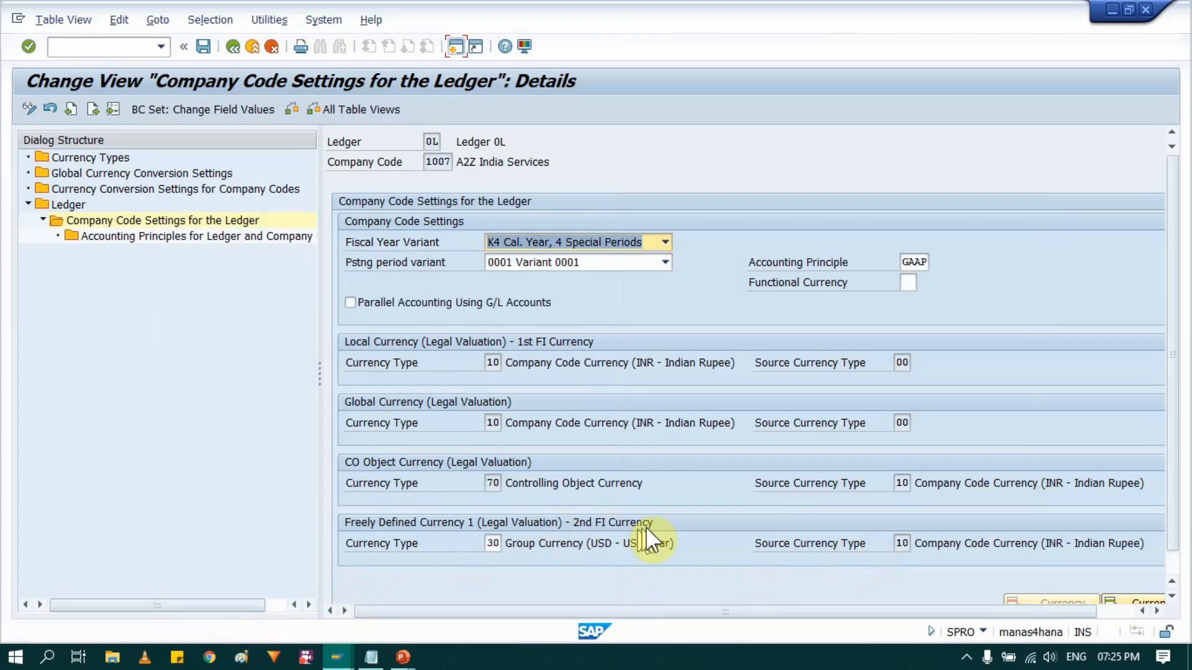
- Add Freely Defined Currency 2 with currency type 40, Hard Currency, and confirm the consistency checks
left_click(902, 545)
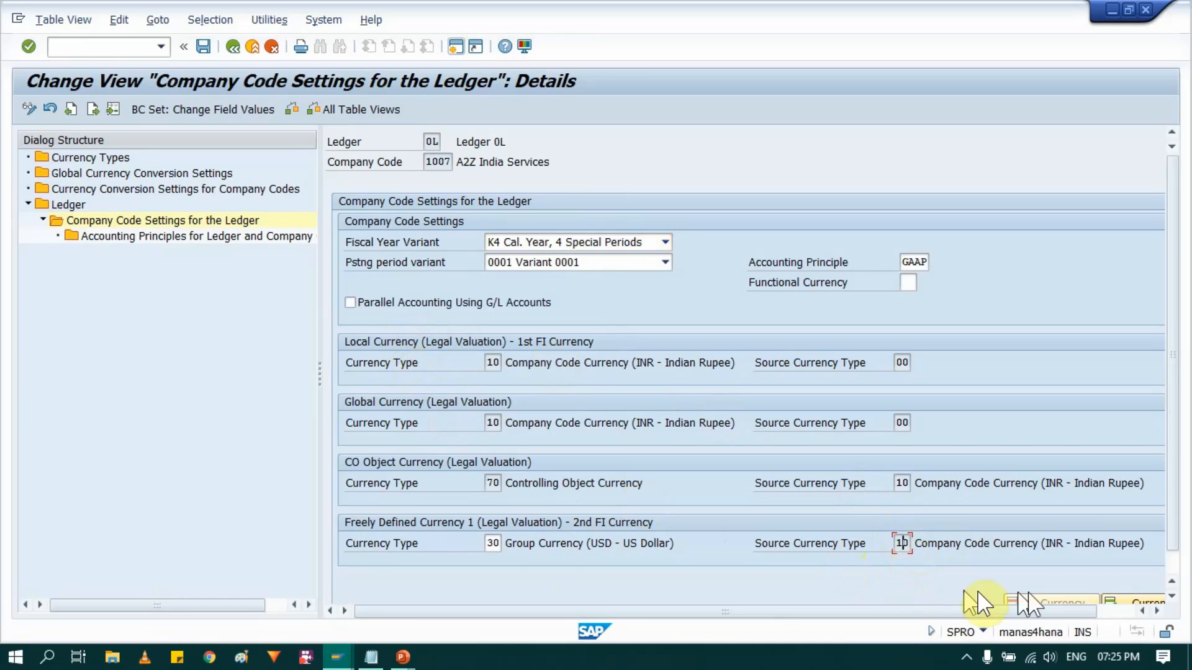
scroll(1018, 475, "down", 1)
left_click(1113, 578)
left_click(1114, 576)
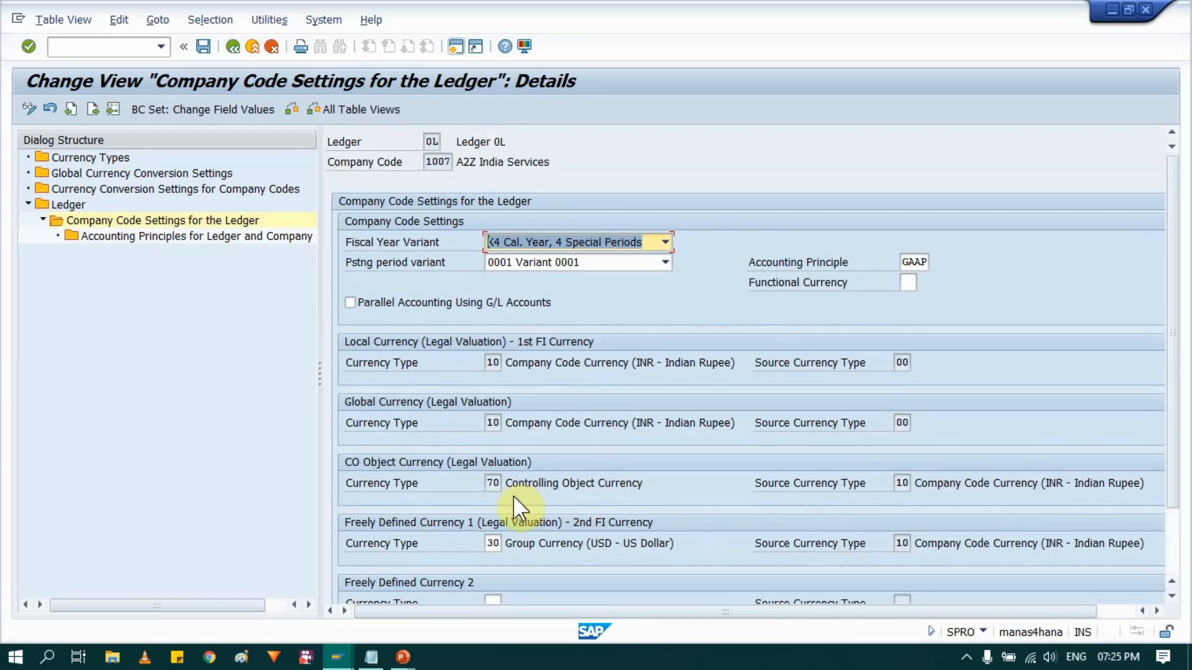
scroll(514, 463, "down", 3)
left_click(494, 522)
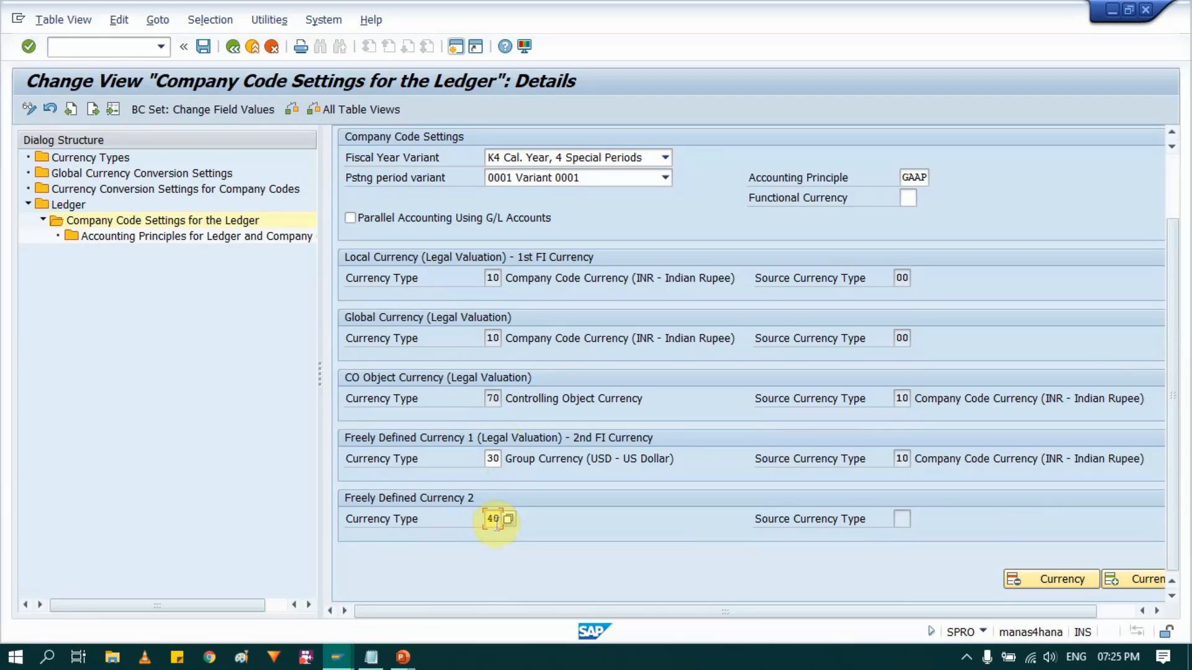
key("Return")
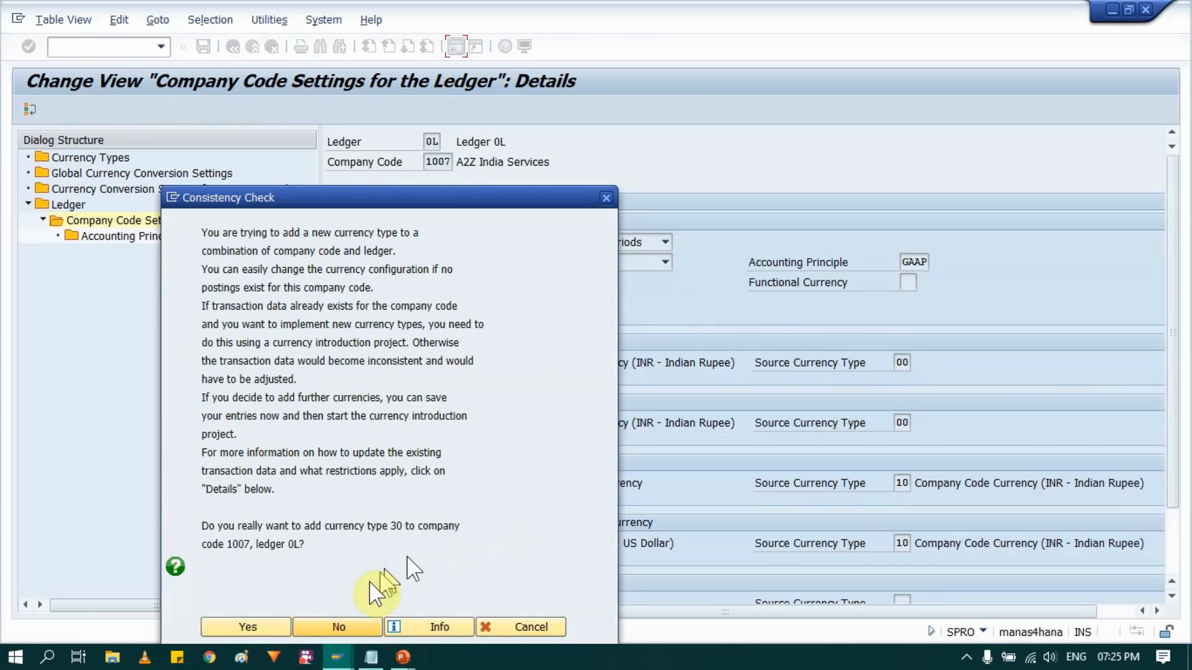
left_click(251, 623)
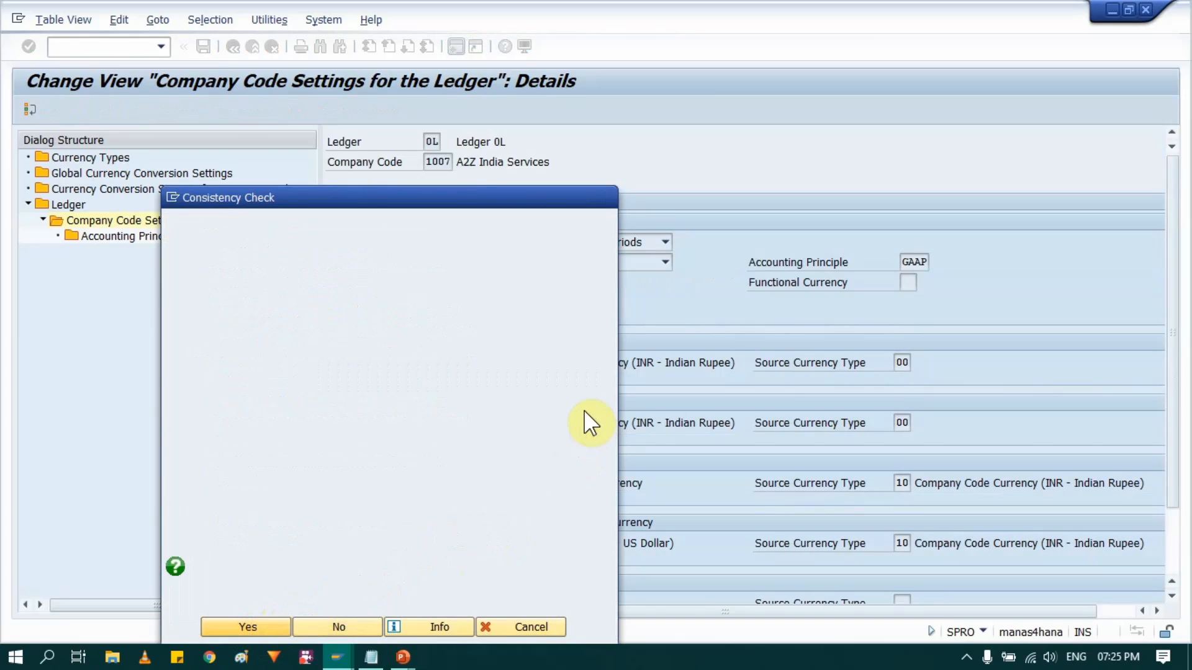
left_click(254, 625)
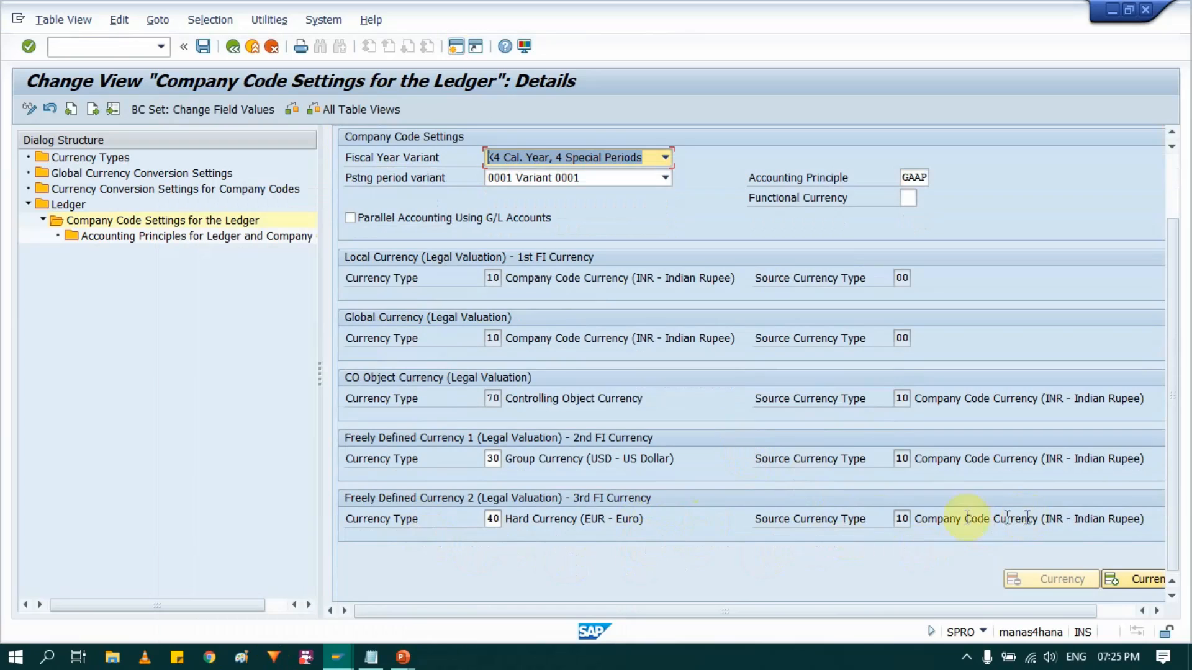
- Review the local currency, group currency and hard currency entries of company code 1007 in ledger 0L
left_click(621, 280)
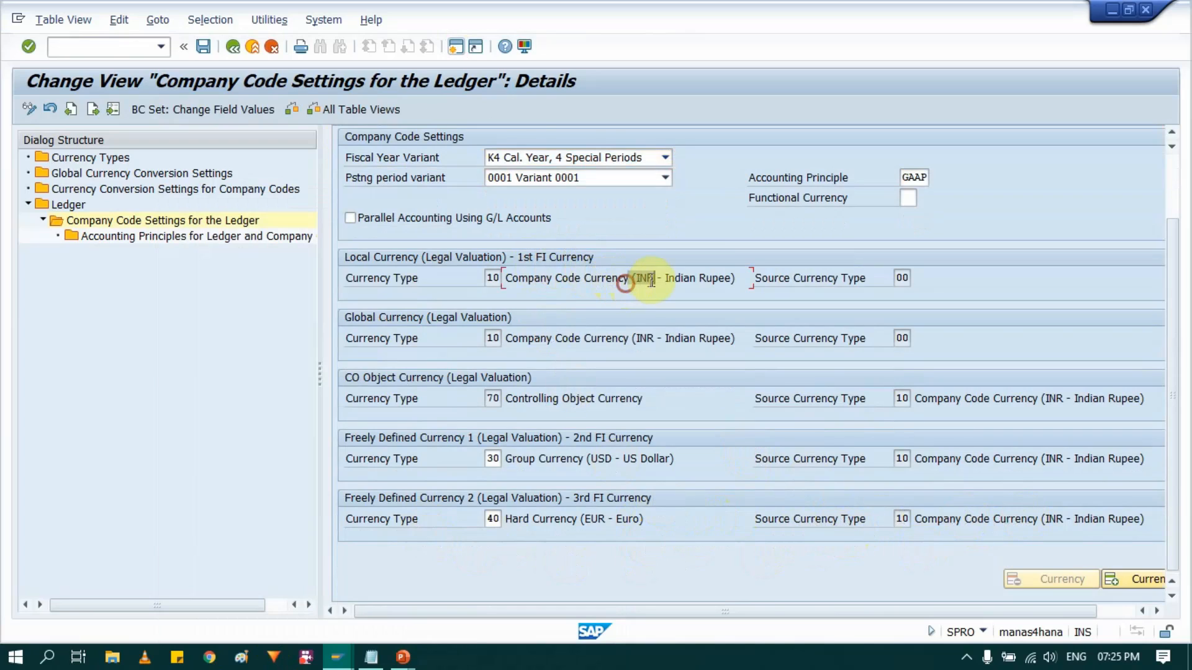
left_click(584, 454)
left_click_drag(623, 457, 625, 458)
left_click_drag(574, 515, 657, 516)
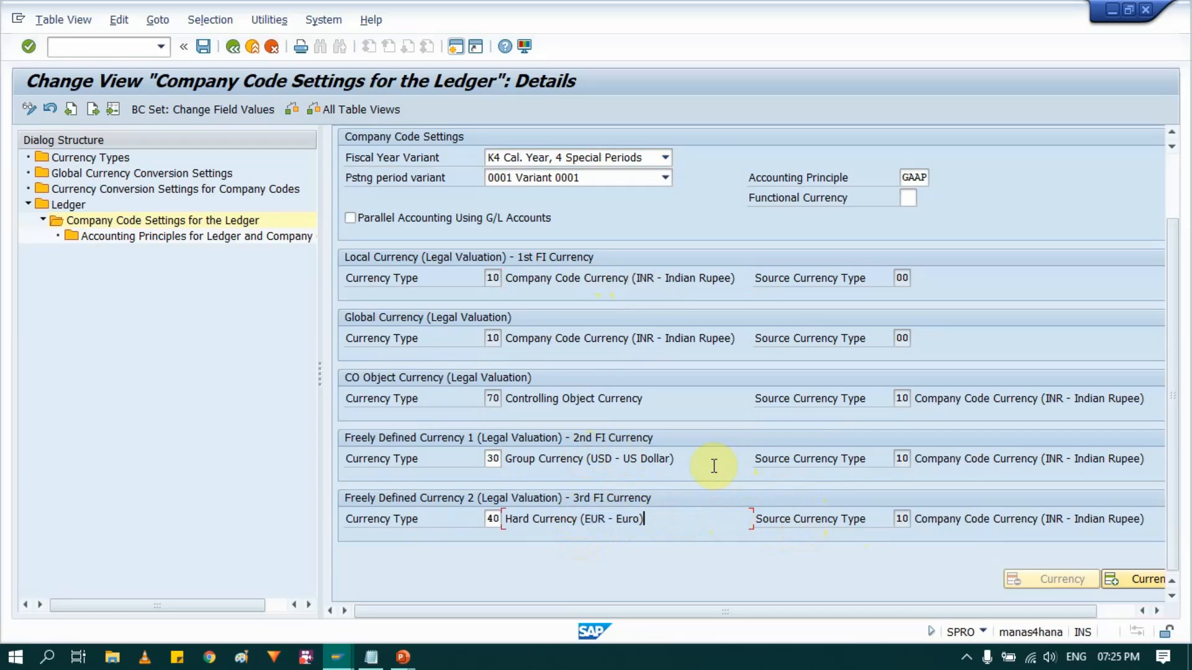
- Save the ledger settings of company code 1007, continuing past the consistency check, under customizing request MM_TEST_N25, and return to the IMG
scroll(712, 458, "up", 2)
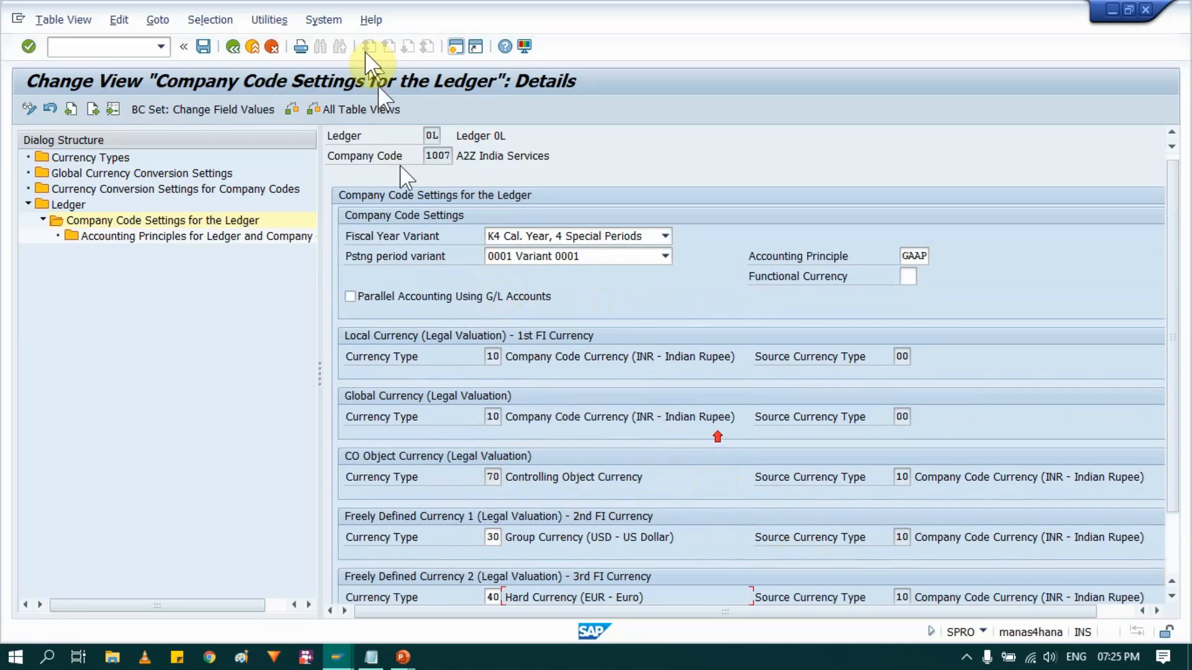
left_click(206, 45)
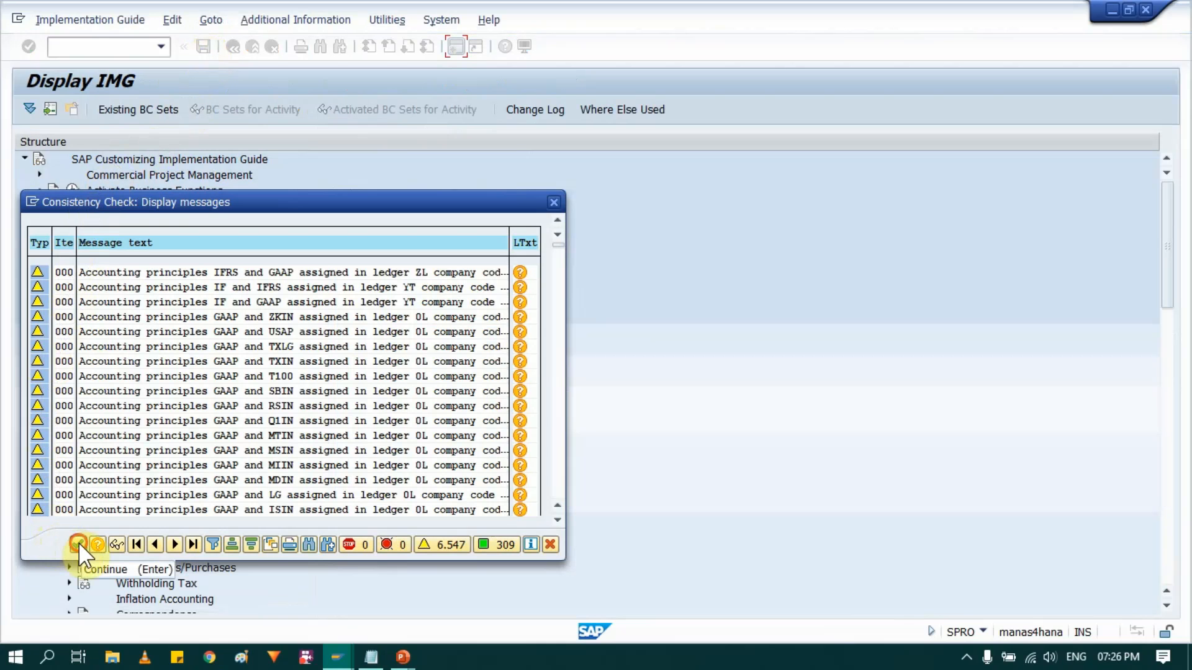
left_click(79, 544)
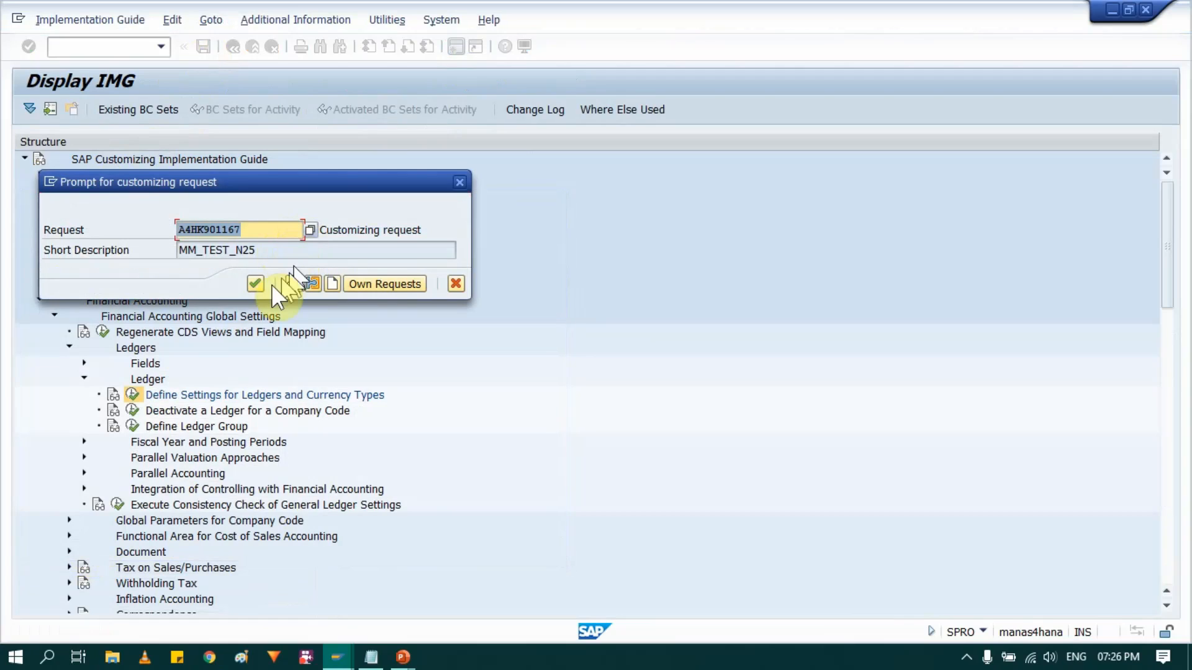
left_click(254, 283)
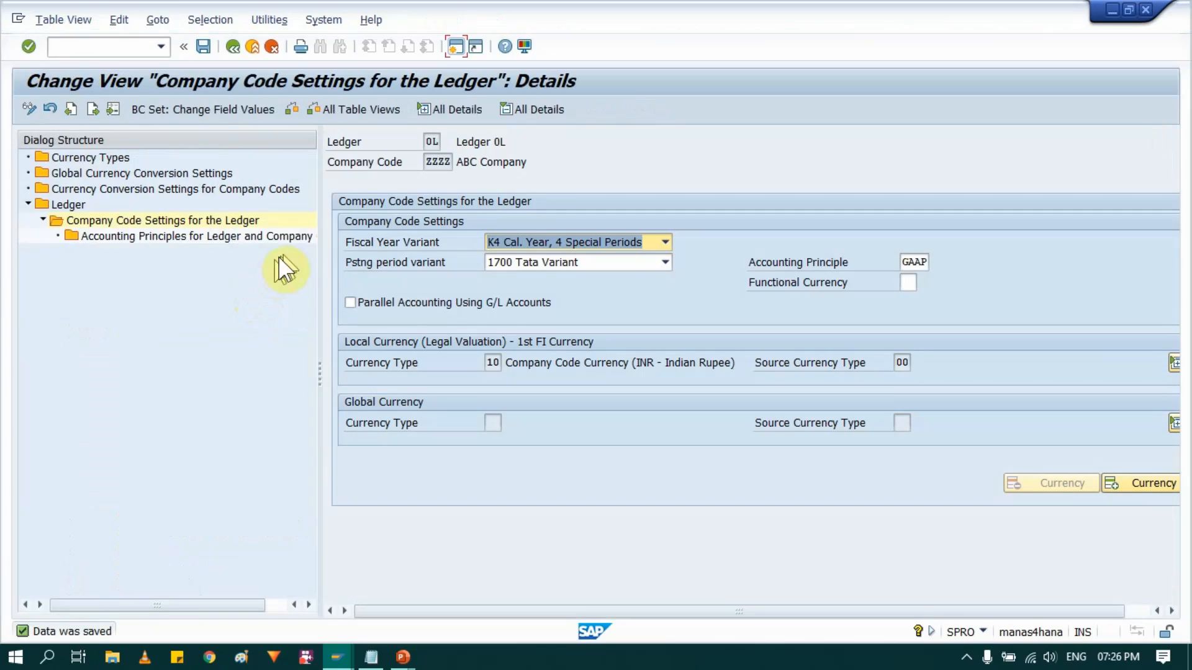
left_click(252, 48)
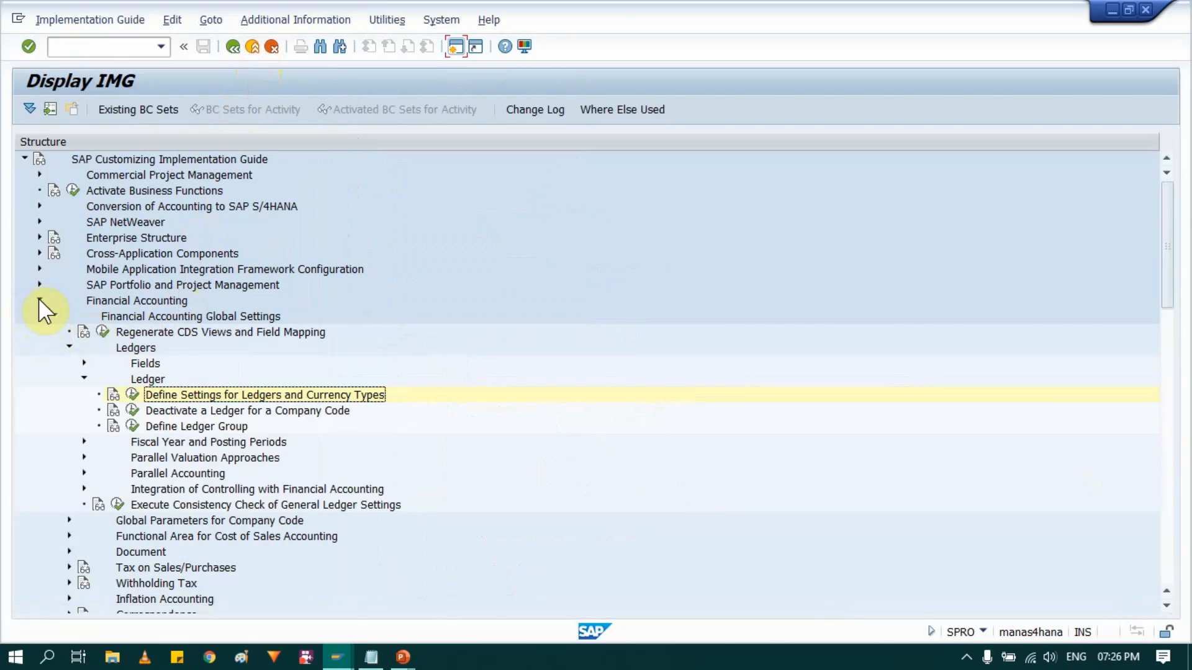
- Collapse Financial Accounting Global Settings and the Financial Accounting node in the IMG structure
left_click(38, 300)
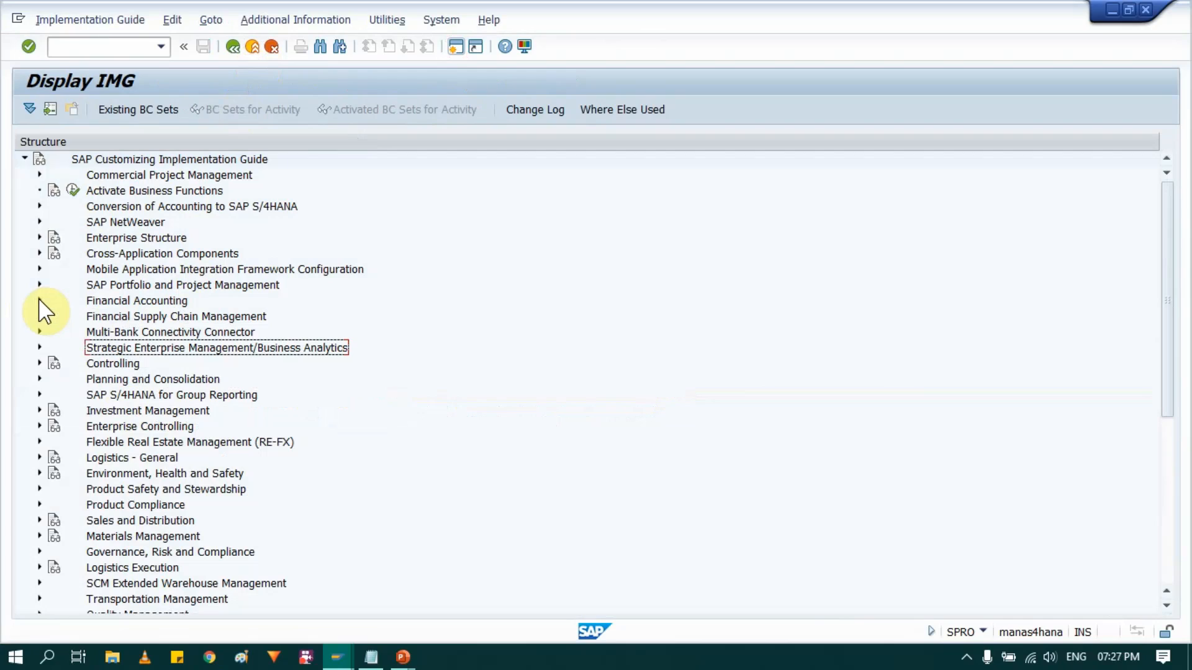
left_click(39, 301)
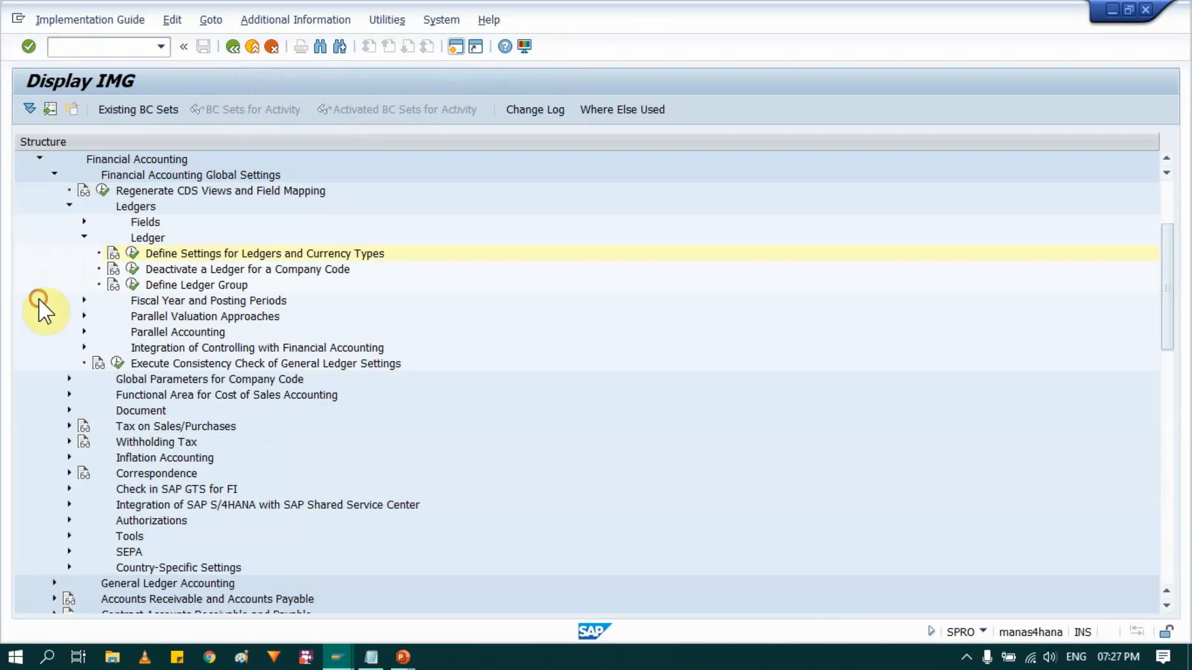
left_click(54, 176)
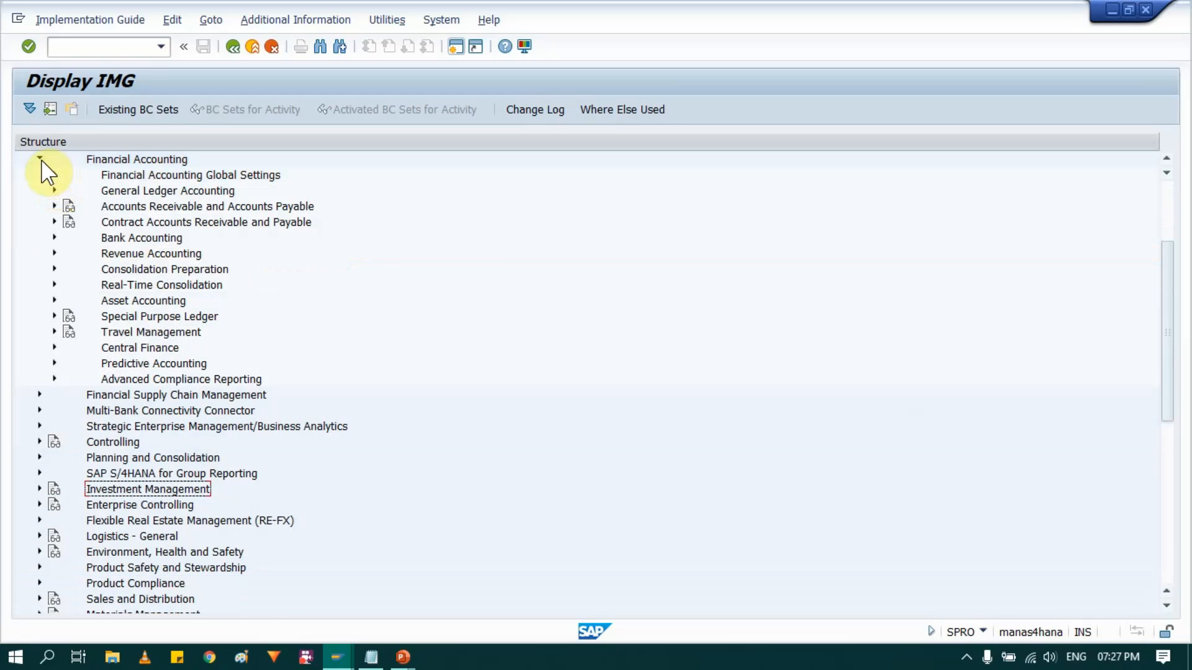
left_click(39, 160)
left_click(123, 161)
scroll(133, 186, "up", 3)
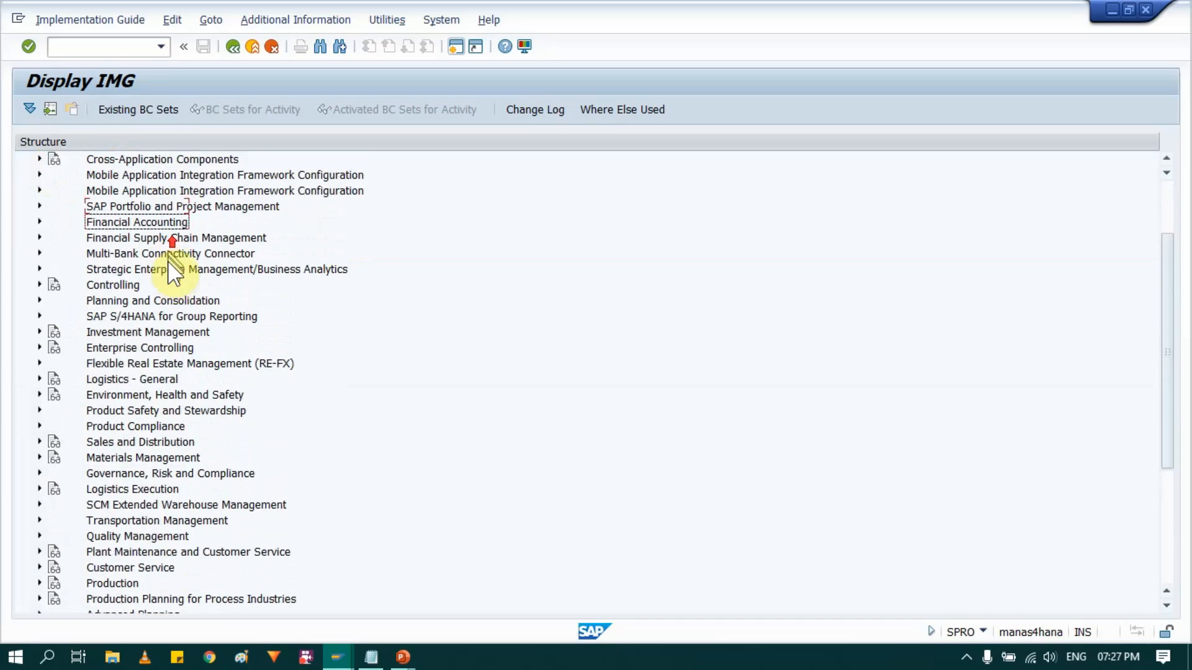
left_click(113, 222)
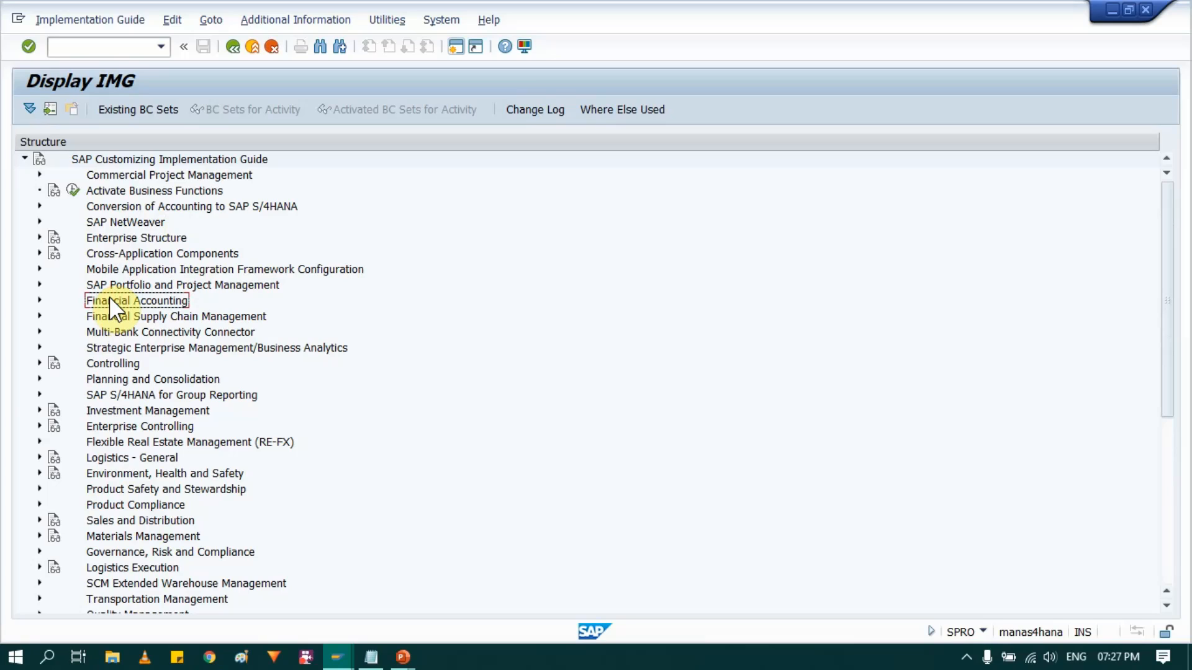
- Expand Controlling, Product Cost Controlling and Actual Costing/Material Ledger in the IMG structure
left_click(39, 363)
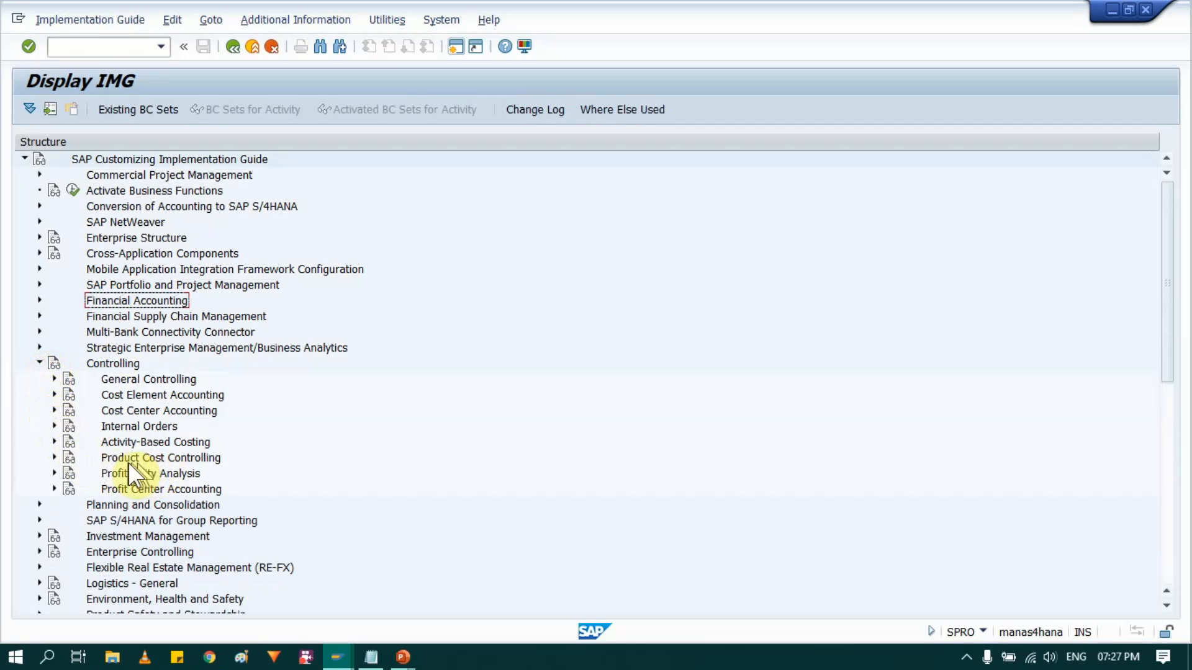
left_click(111, 364)
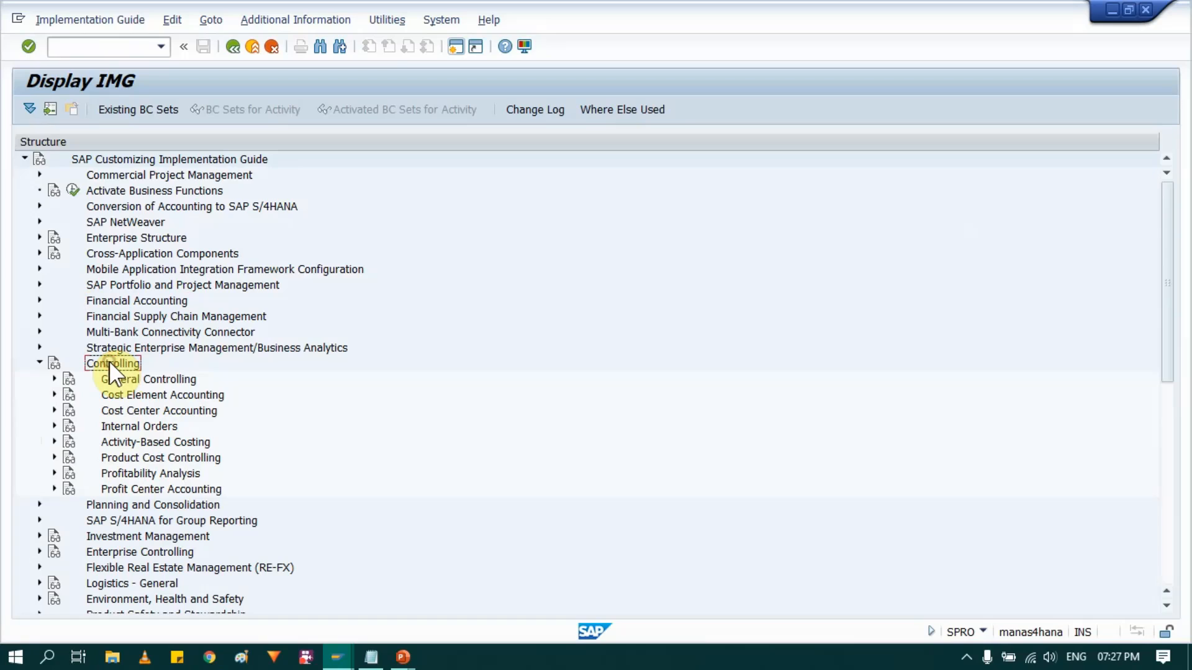
left_click(138, 459)
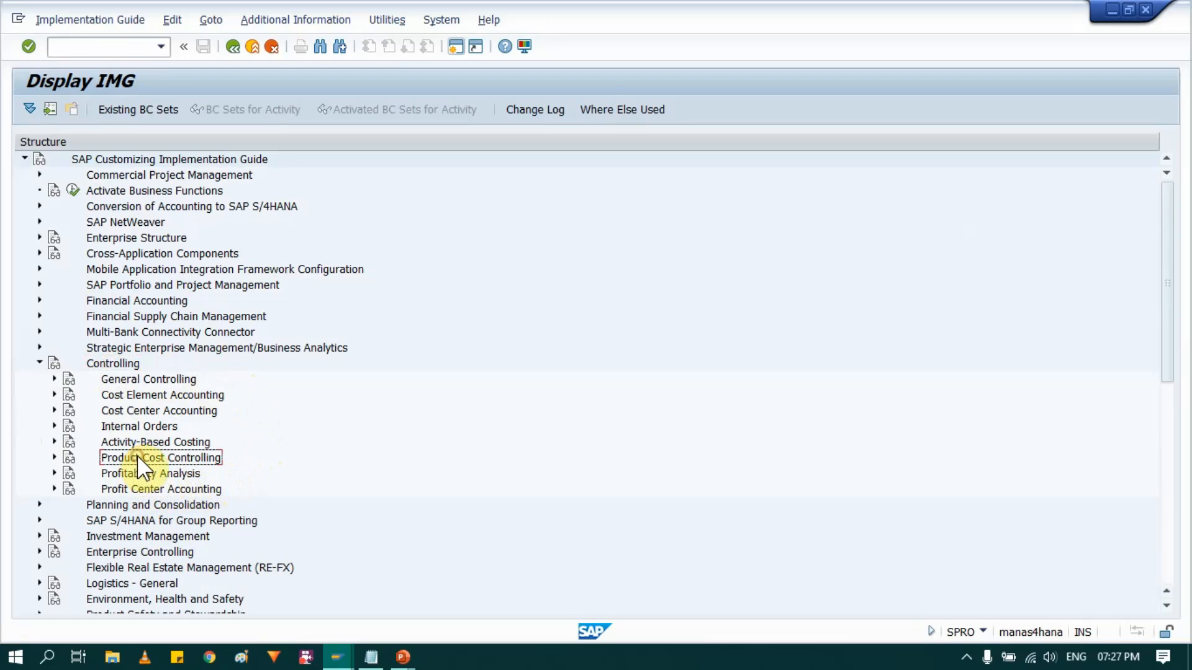
left_click(55, 456)
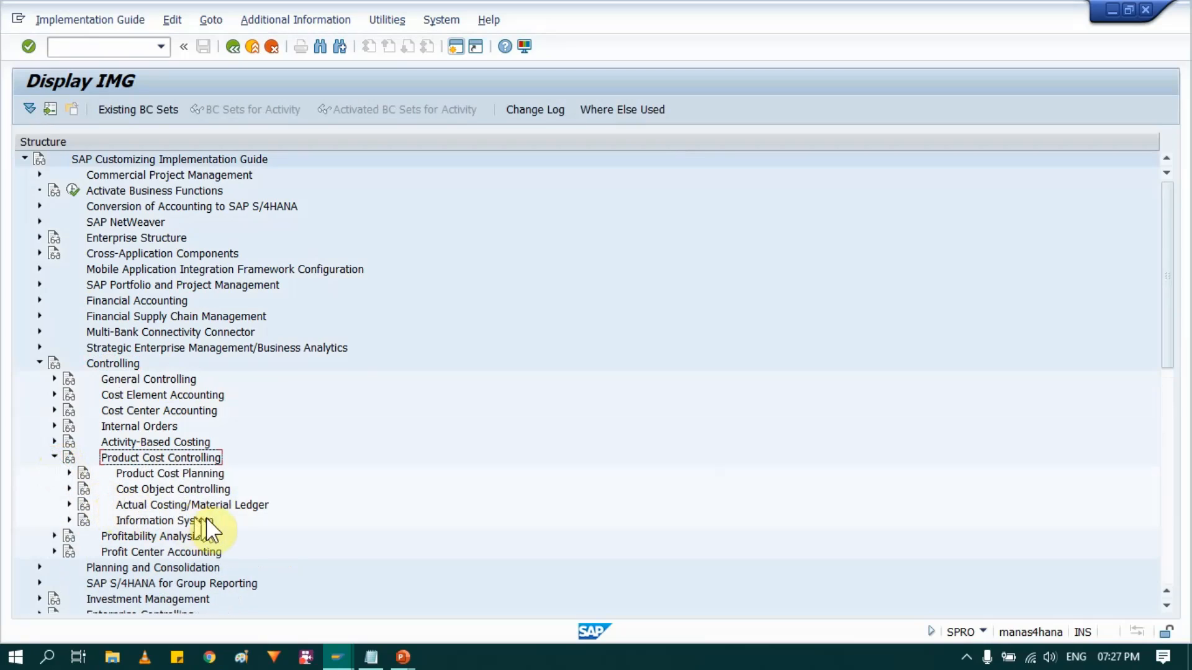
left_click(195, 503)
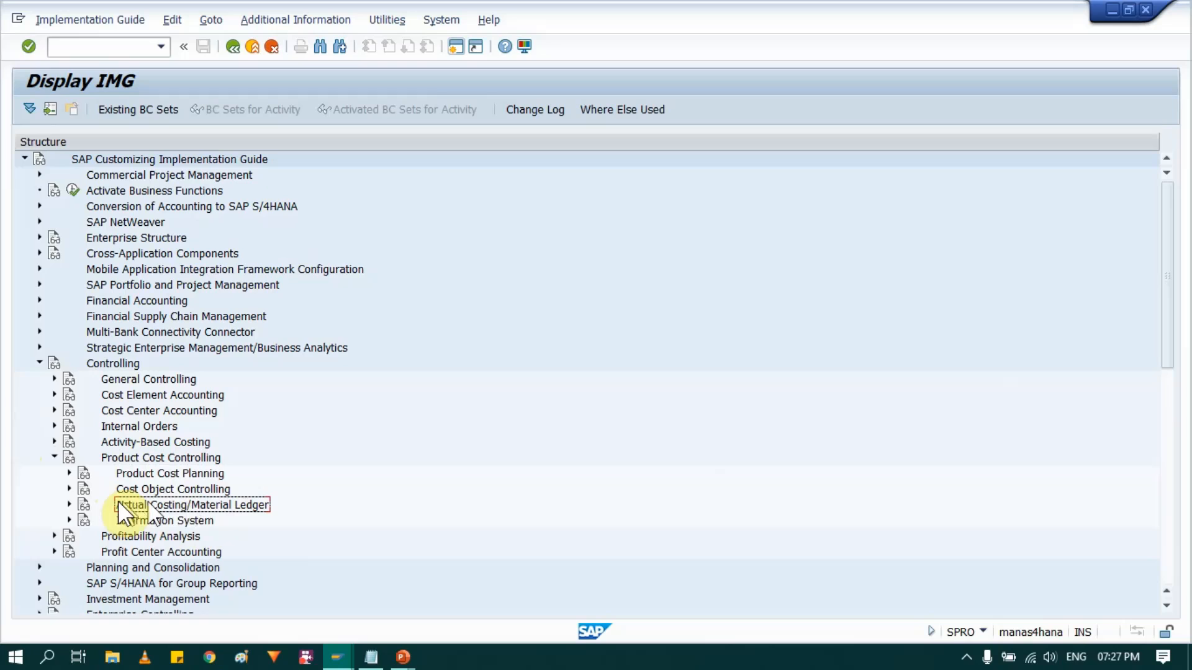
left_click(69, 505)
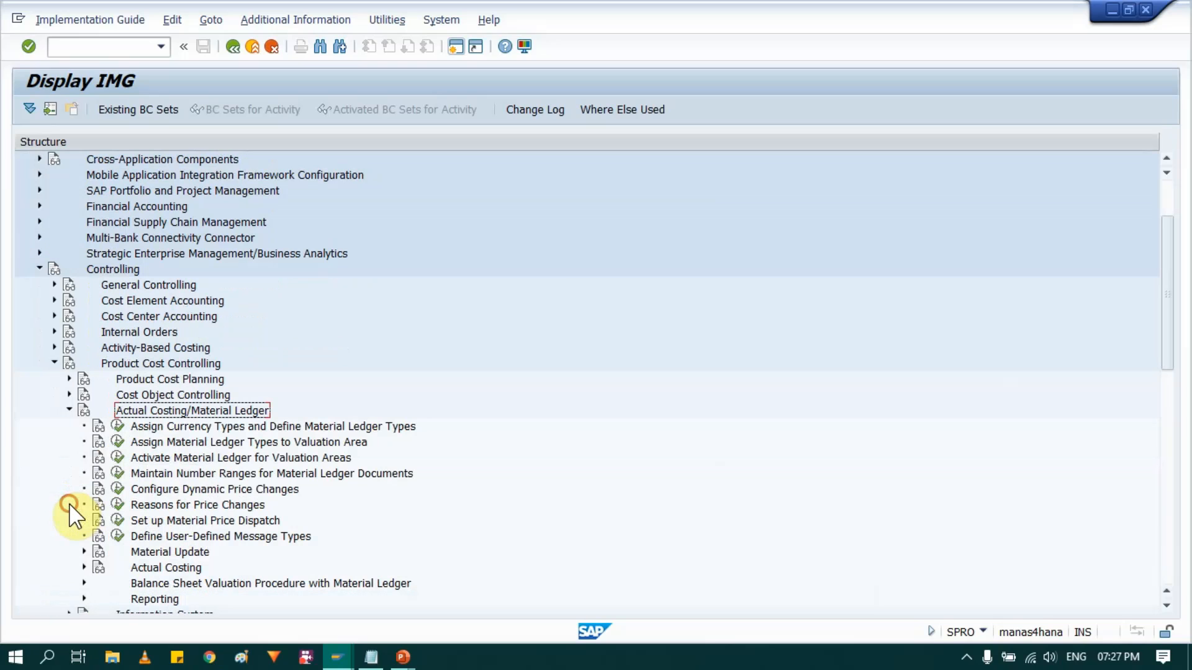
- Switch to the presentation, advance the Process Flow in ML slide to the OMS2 stage, and return to SAP
key("alt+Tab")
key("alt+Tab")
key("alt+Tab")
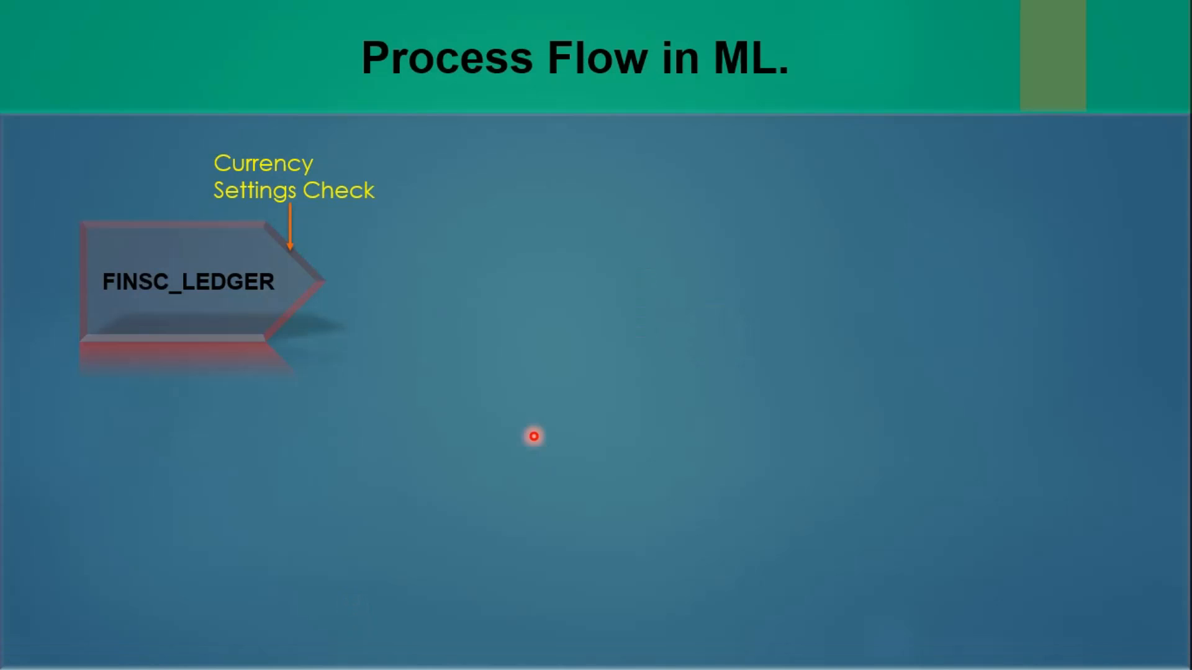
left_click(534, 436)
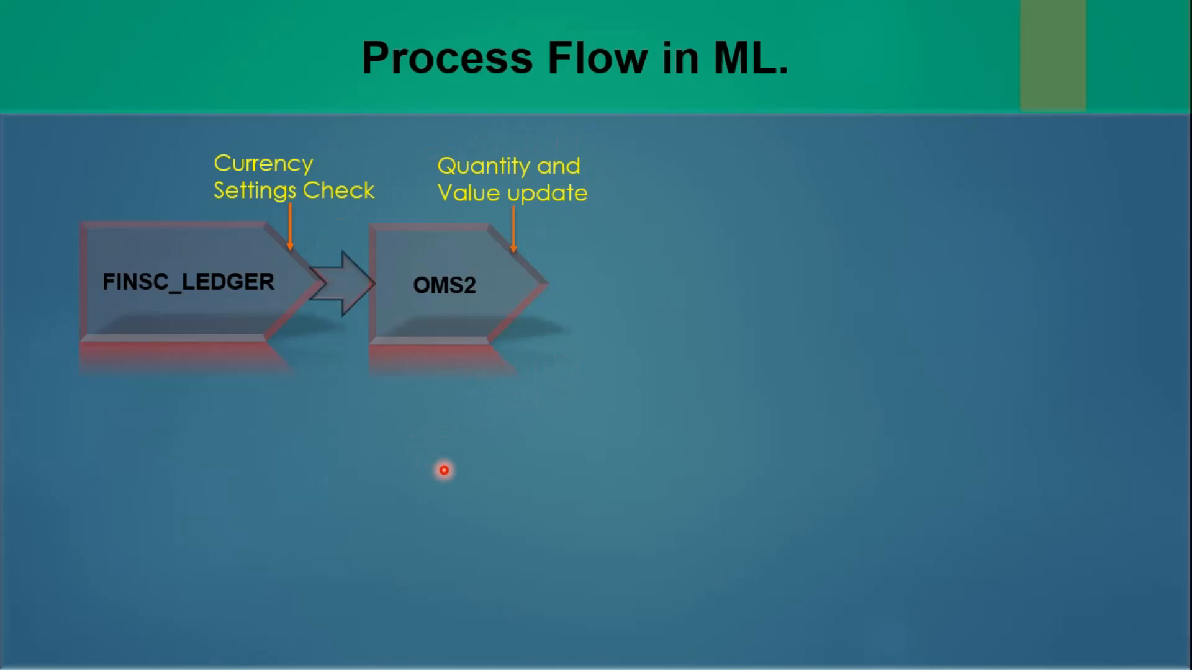
key("alt+Tab")
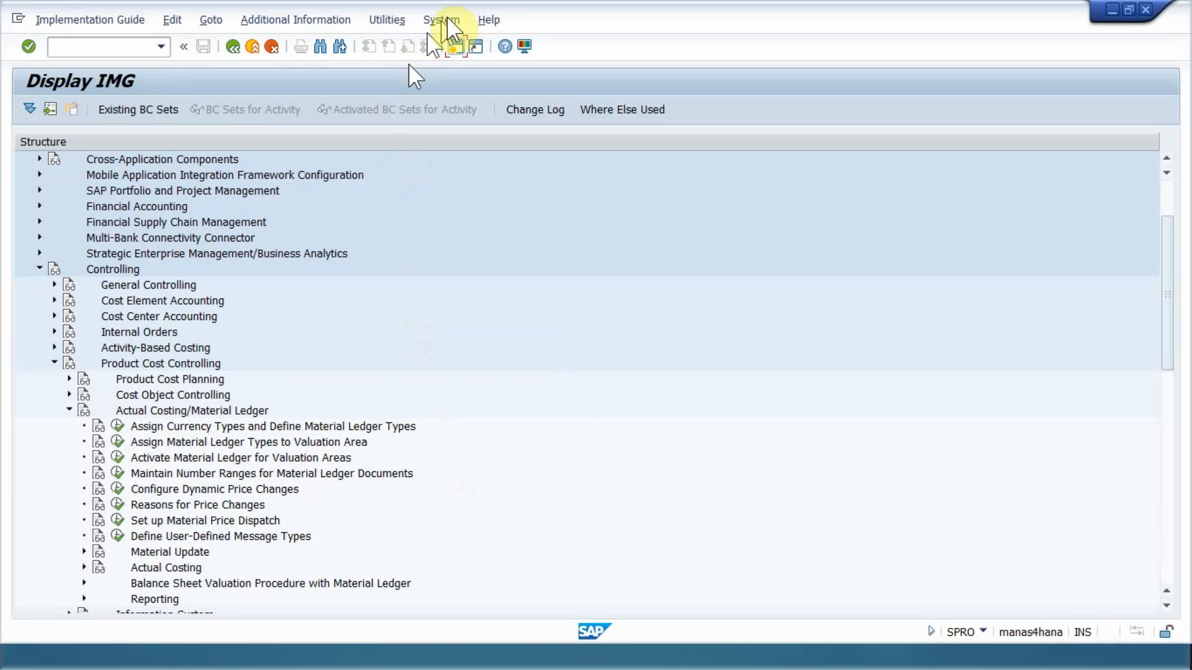
- Open a new SAP session and start transaction OMS2 for the material types
left_click(456, 47)
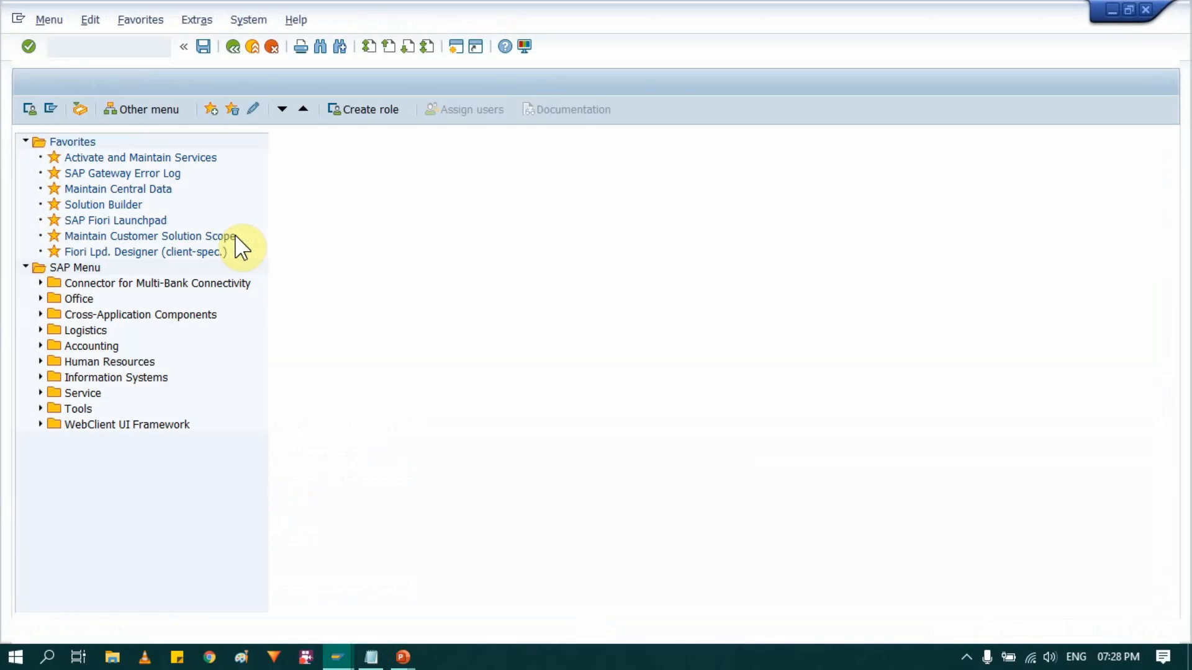
type("OMS2")
key("Return")
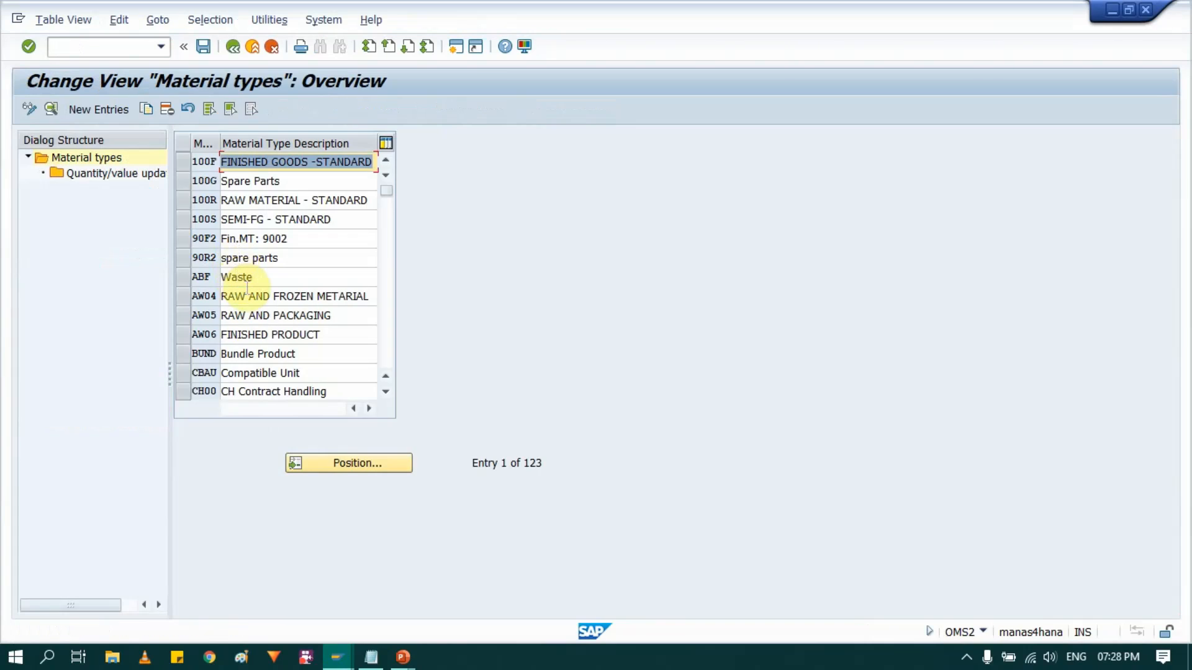
- Position the material types list on ROH and open its quantity/value updating settings
left_click(336, 463)
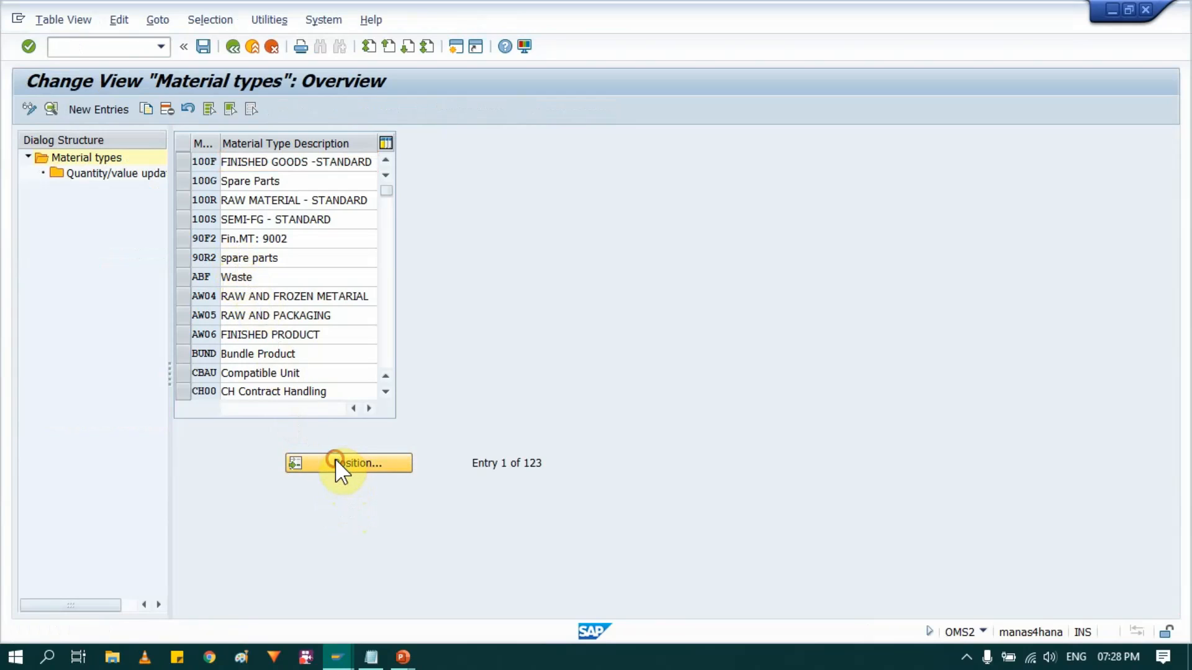
type("ROH")
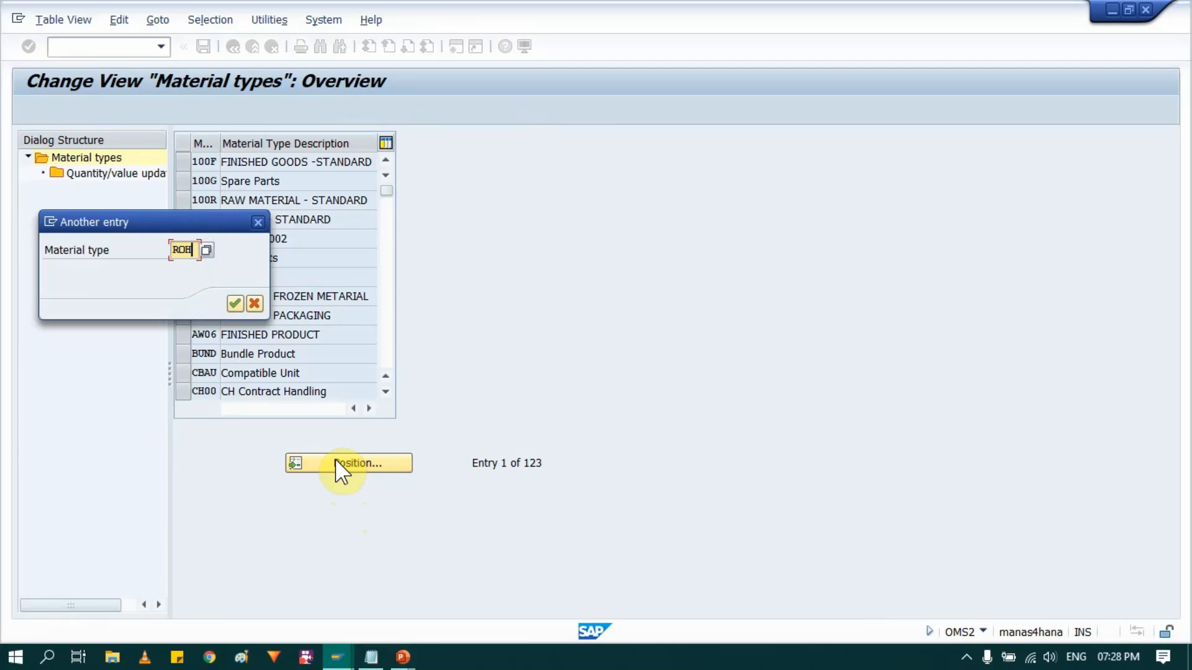
key("Return")
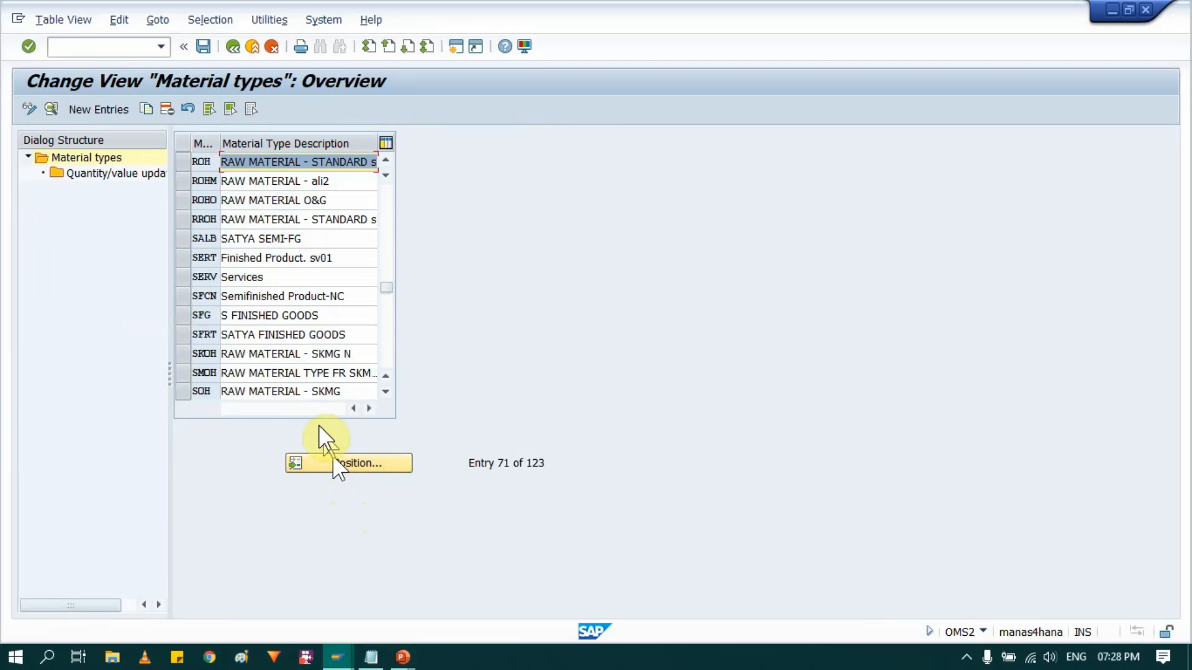
left_click(185, 159)
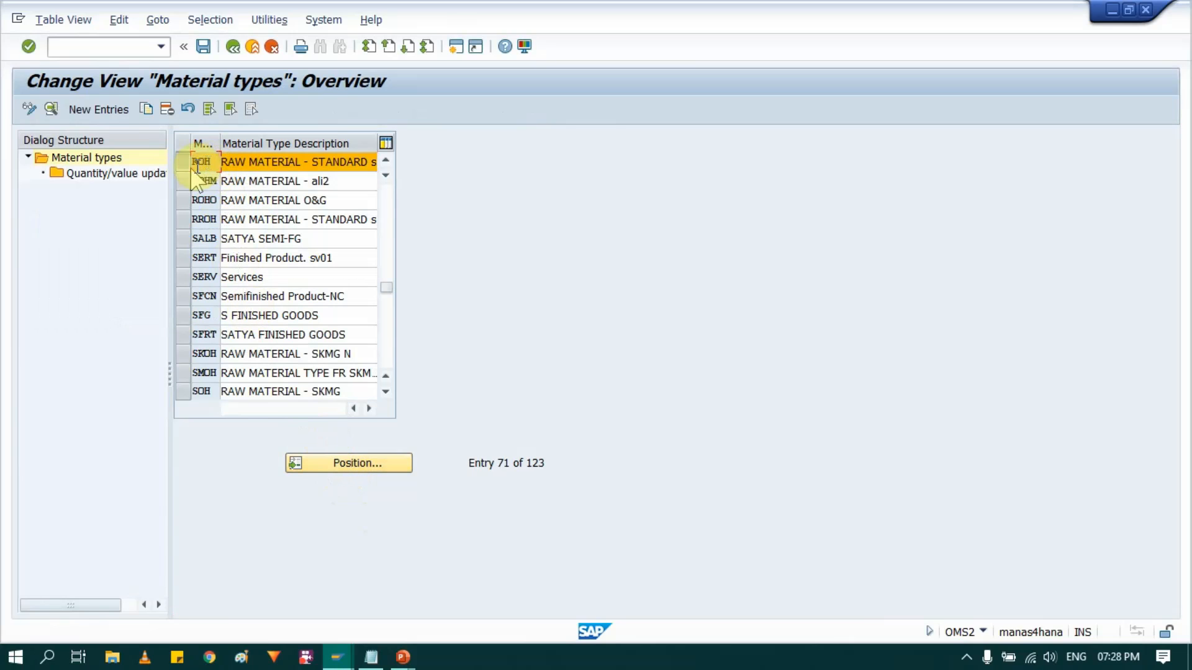
double_click(121, 174)
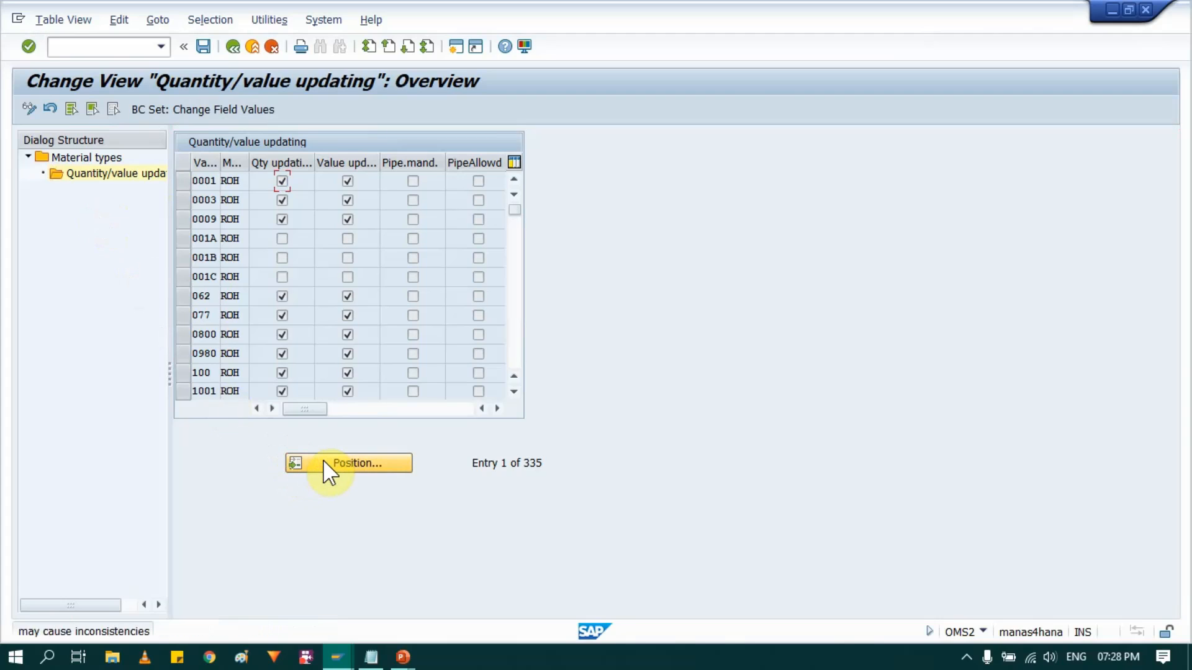
- Find valuation area IN10, check quantity and value updating for IN10 and IN20, and leave the transaction
left_click(348, 463)
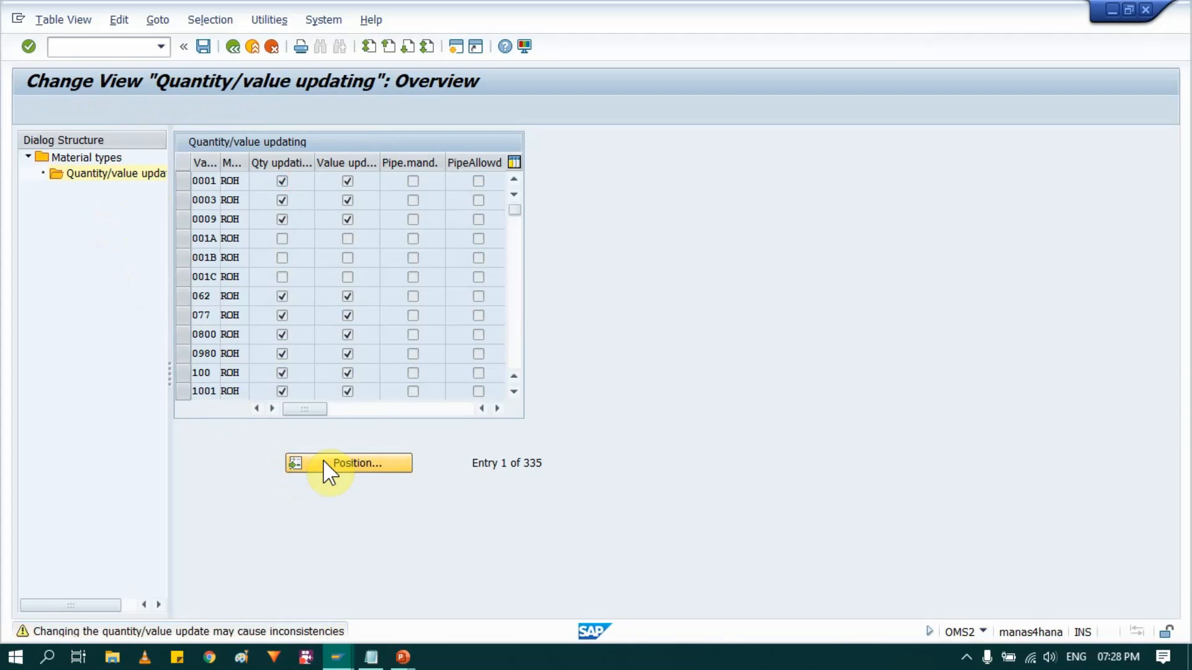
type("IN10")
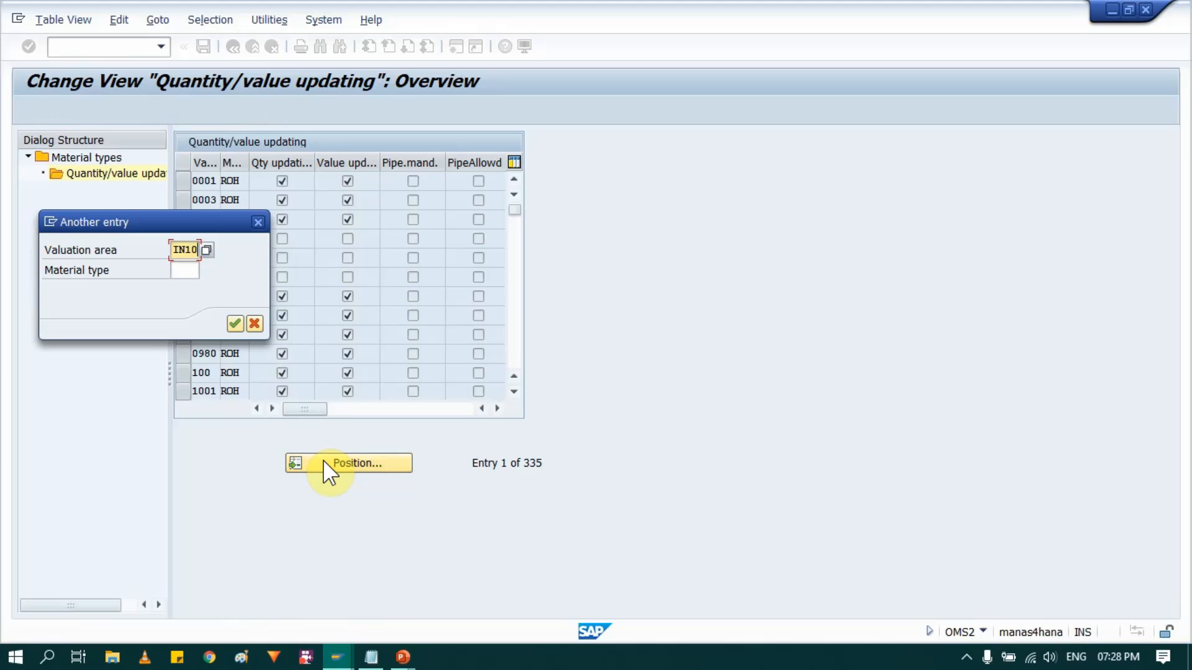
key("Return")
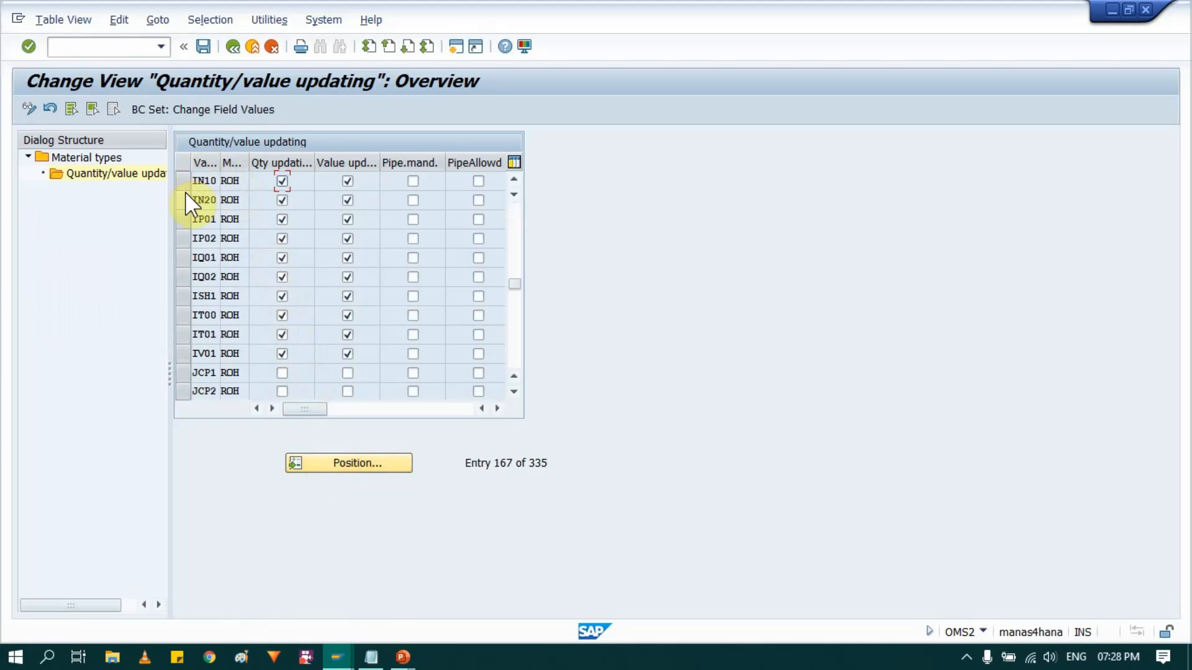
left_click_drag(184, 184, 184, 199)
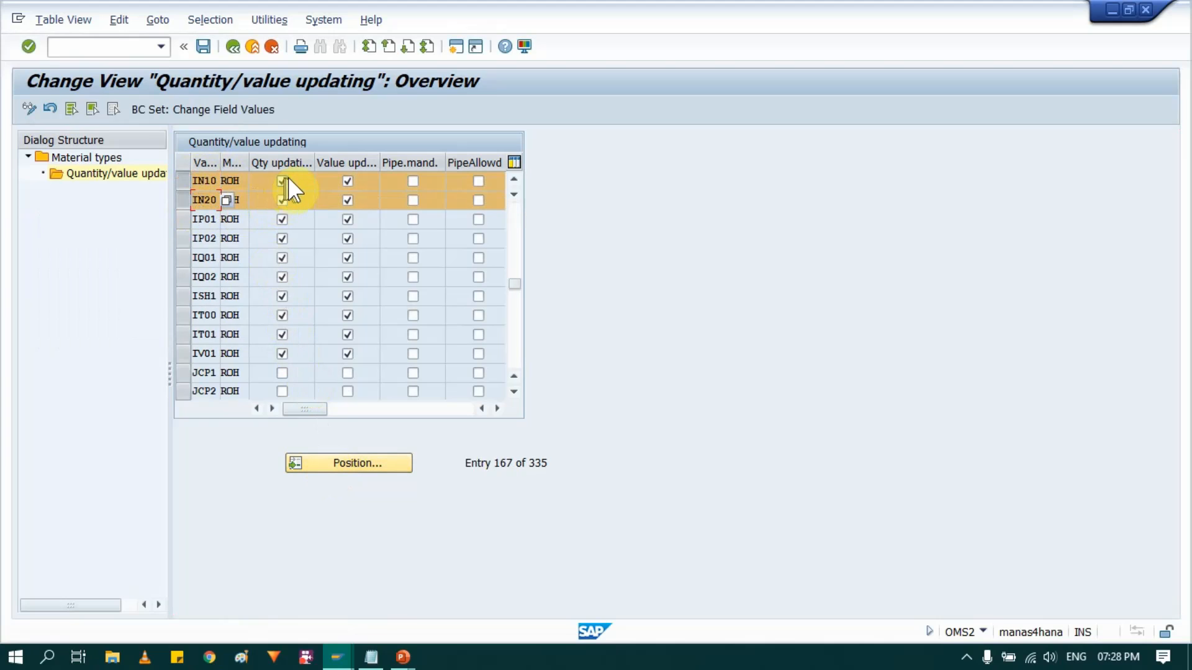
left_click(347, 200)
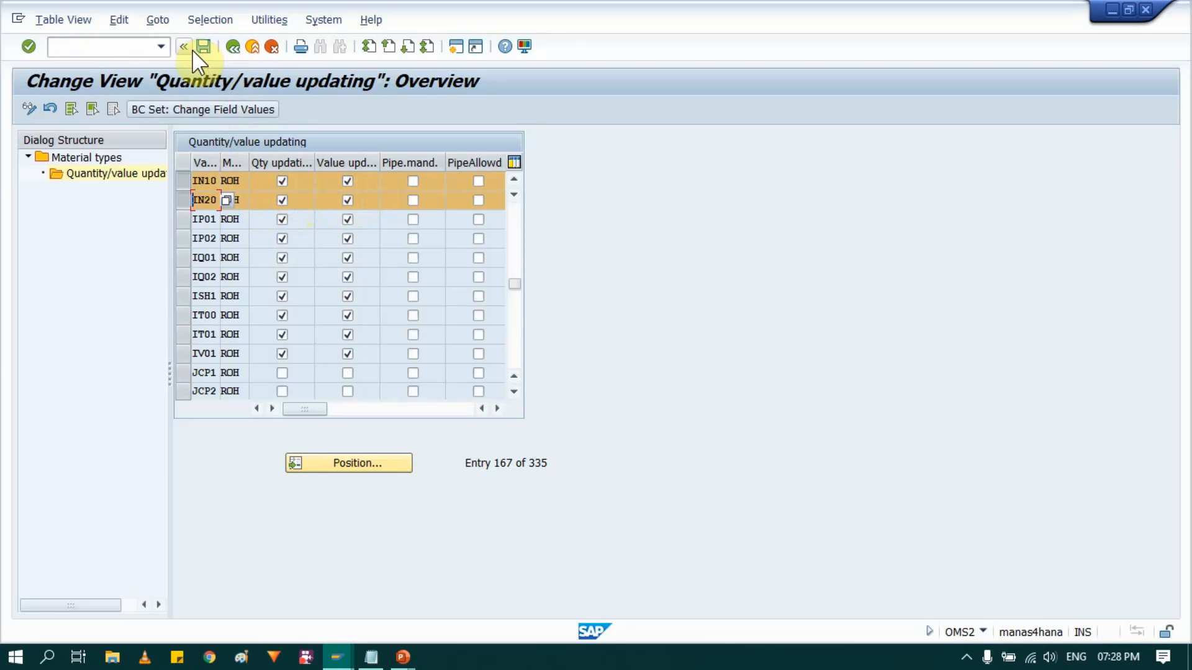
left_click(233, 51)
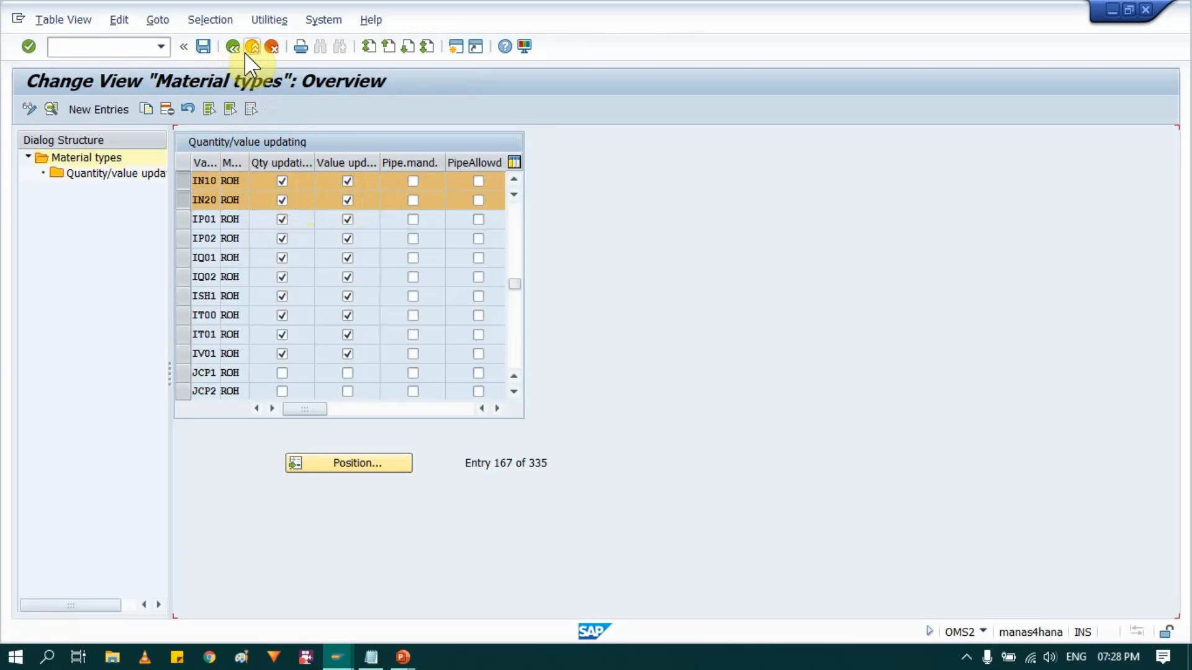
left_click(252, 47)
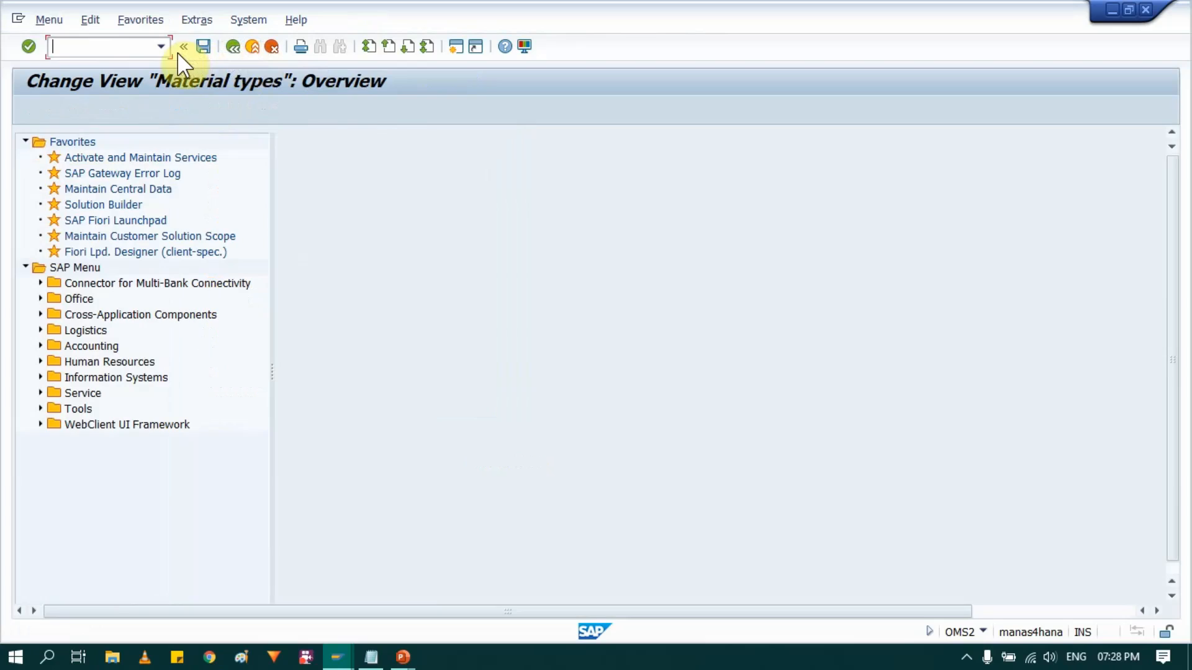
- Start transaction MM01 to create a material and set the industry sector to Mechanical engineering
left_click(120, 53)
type("MM01")
key("Return")
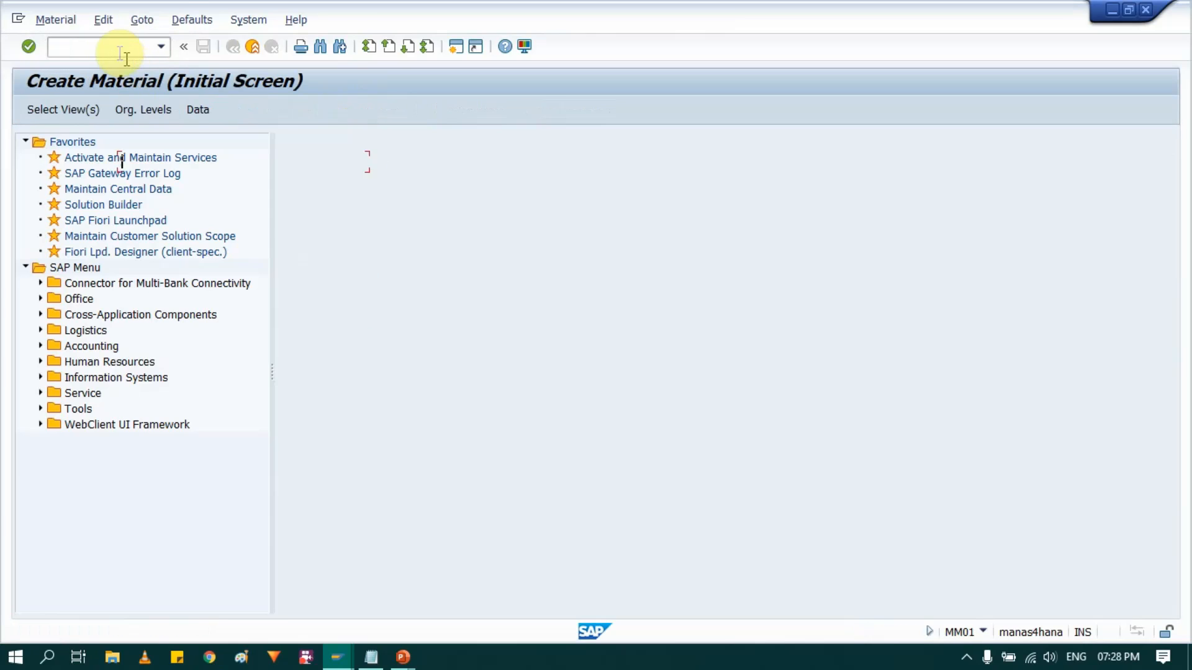
left_click(173, 181)
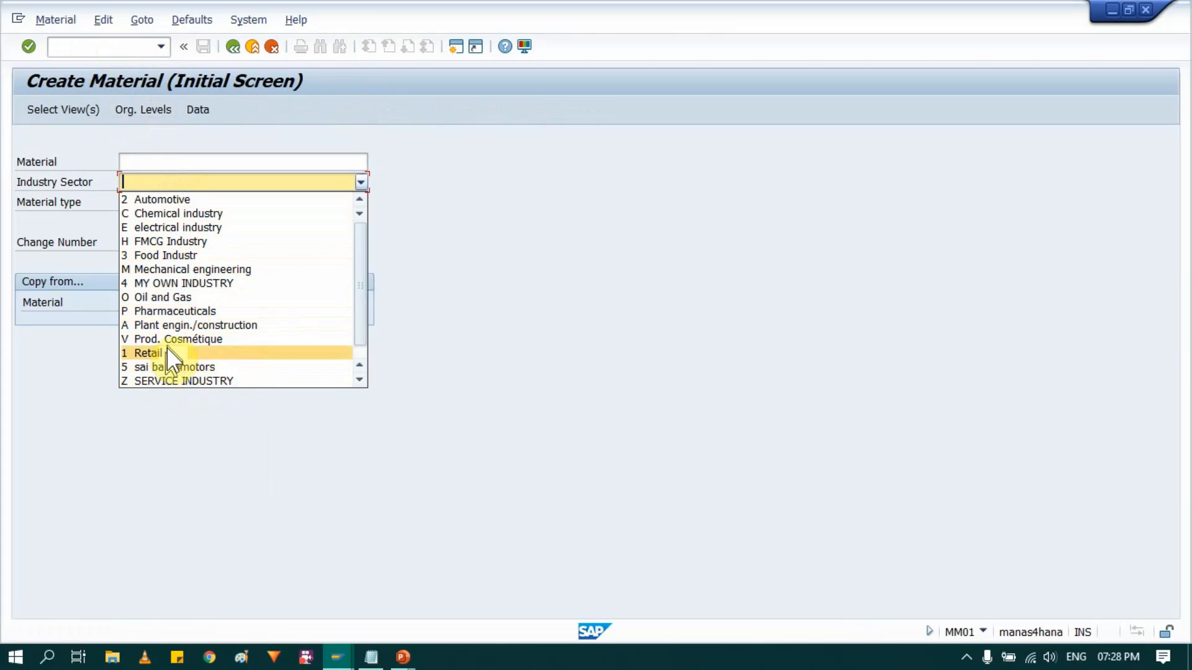
key("m")
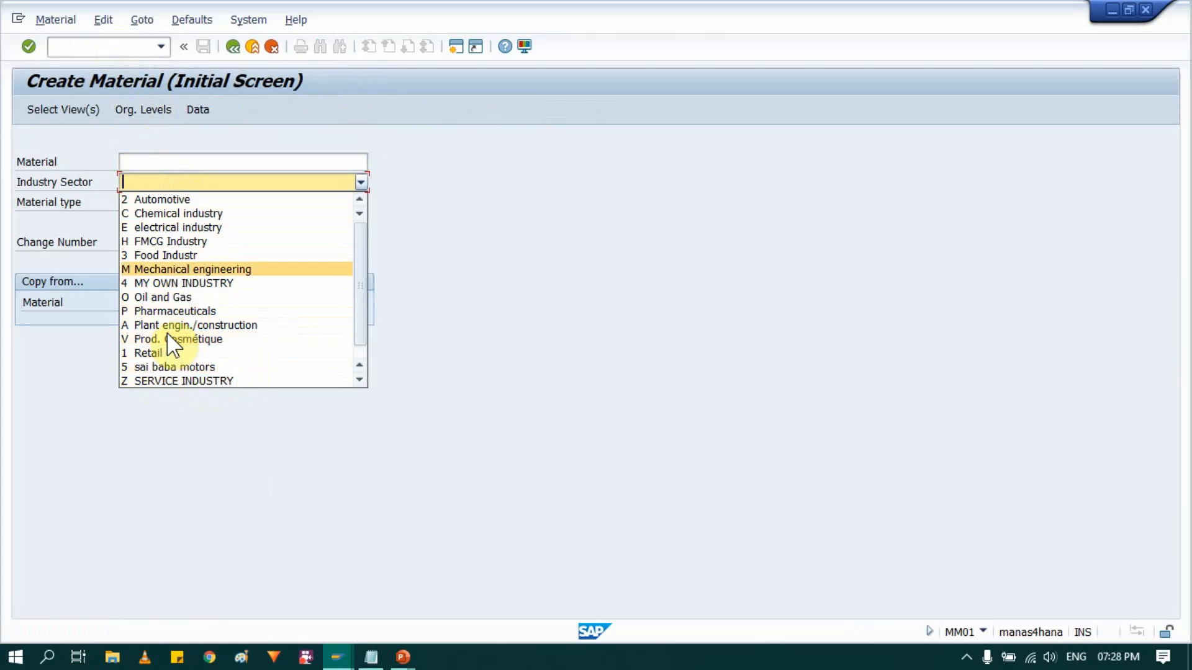
left_click(160, 271)
key("Tab")
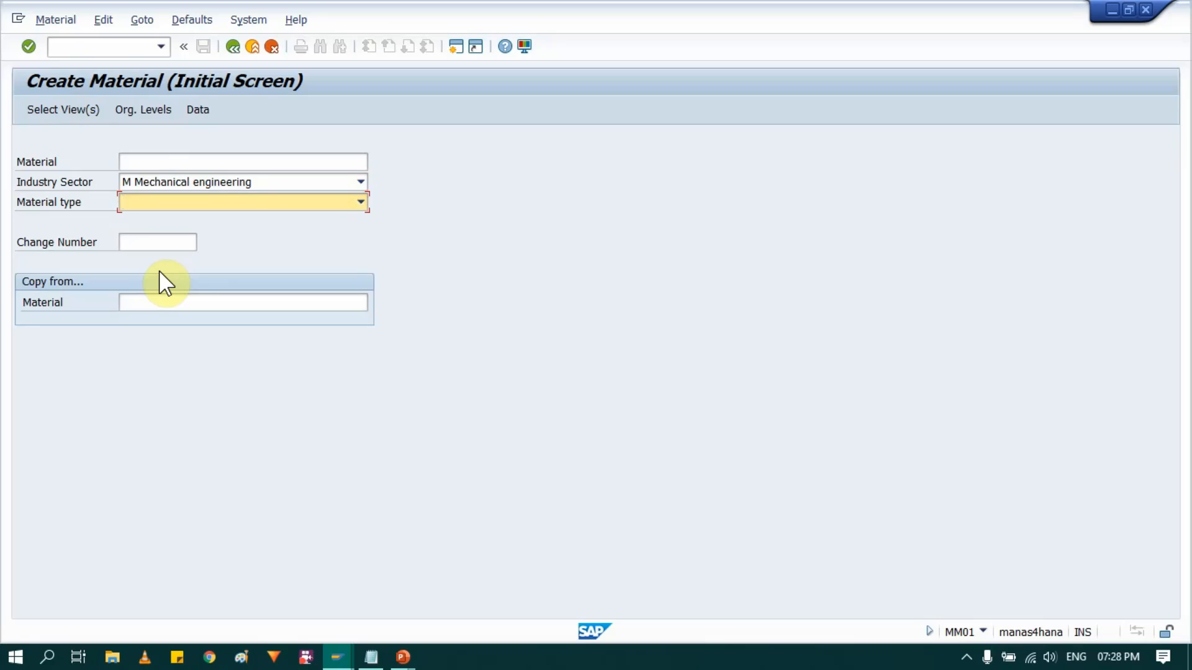
- Choose material type ROH RAW MATERIAL - STANDARD s for the new material and proceed to the view selection
key("r")
key("Tab")
key("shift+Tab")
key("Down")
key("Down")
key("Up")
key("Up")
key("Up")
key("Up")
key("Up")
key("Up")
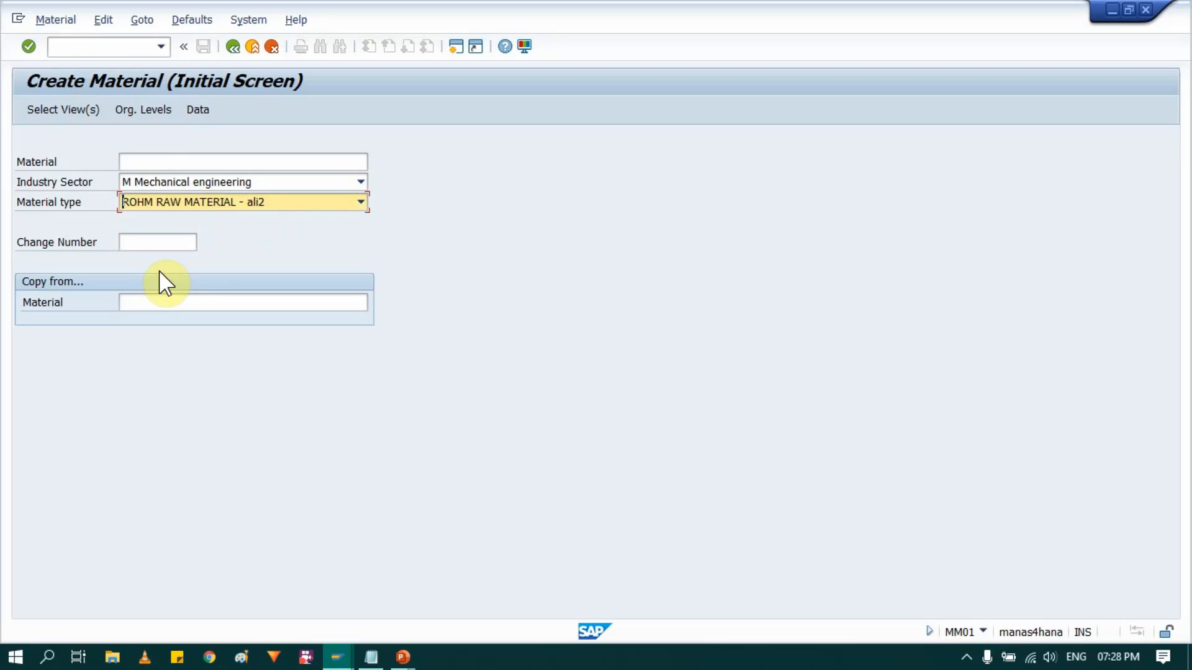
left_click(277, 203)
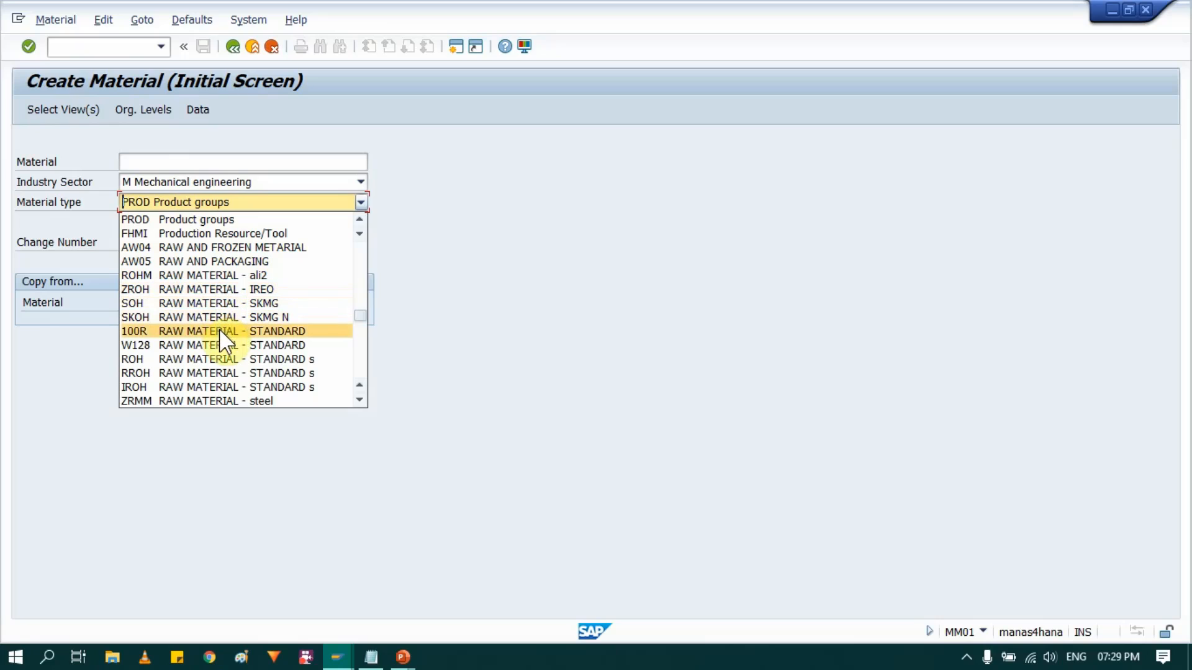
scroll(211, 322, "up", 3)
left_click(203, 400)
key("Return")
- Select the views Basic Data 1, Purchasing, General Plant Data / Storage 1 and Accounting 1 and confirm the selection
left_click(268, 215)
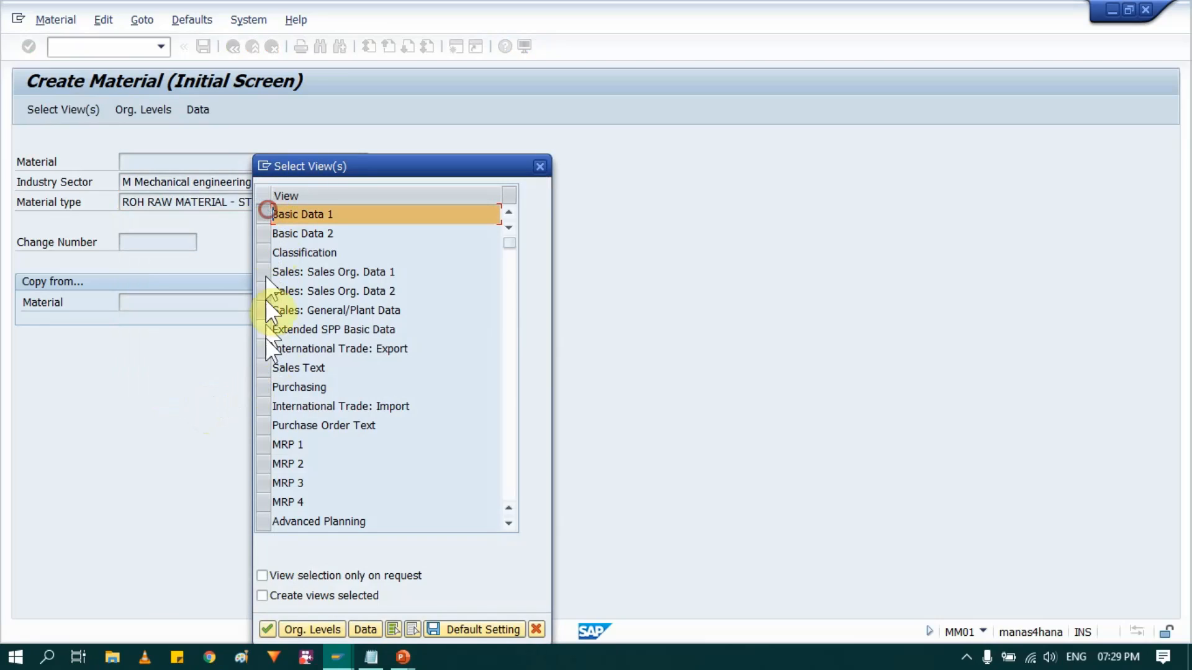
left_click(267, 386)
scroll(299, 480, "down", 1)
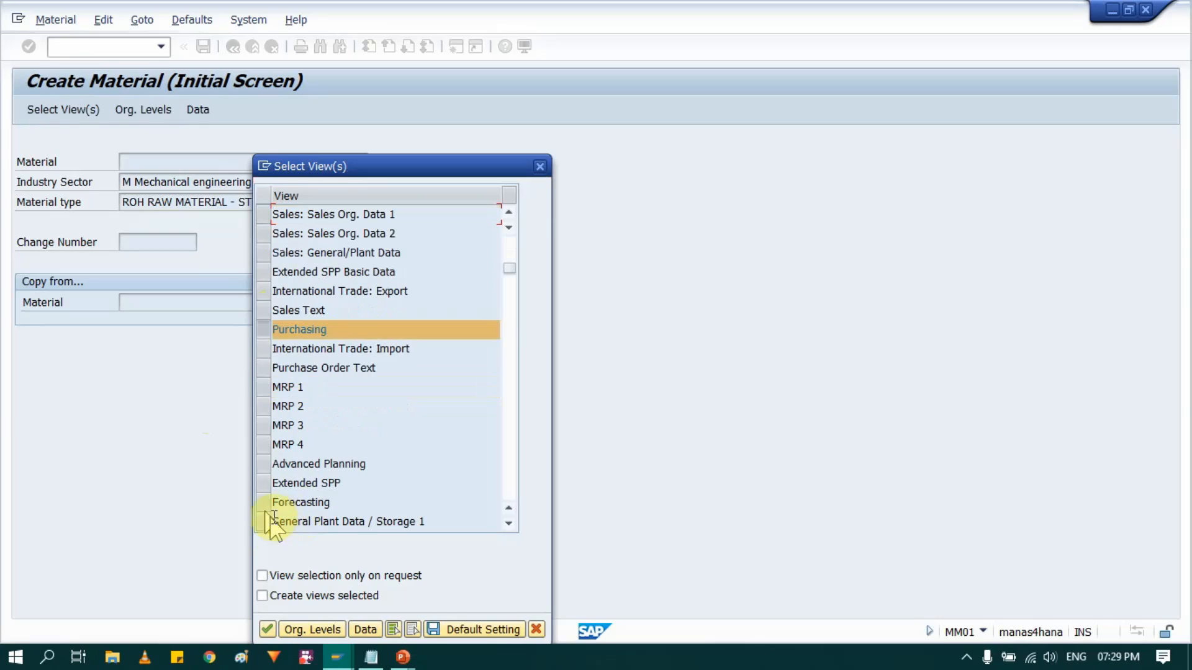
left_click(273, 523)
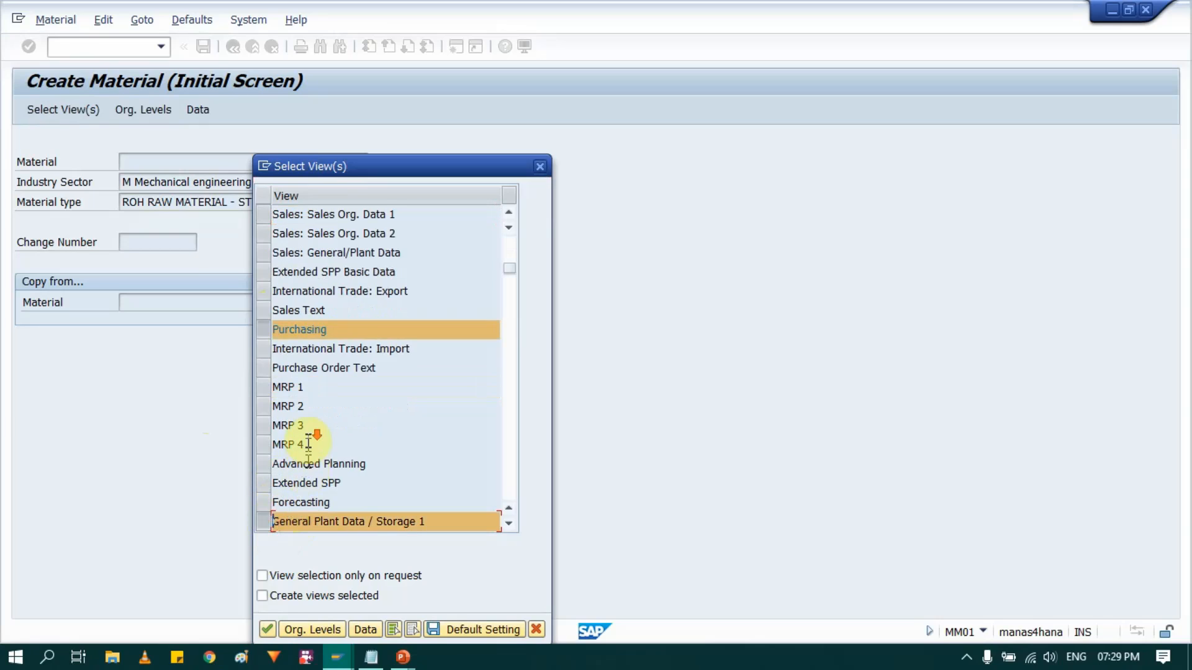
scroll(306, 437, "down", 1)
scroll(267, 506, "down", 1)
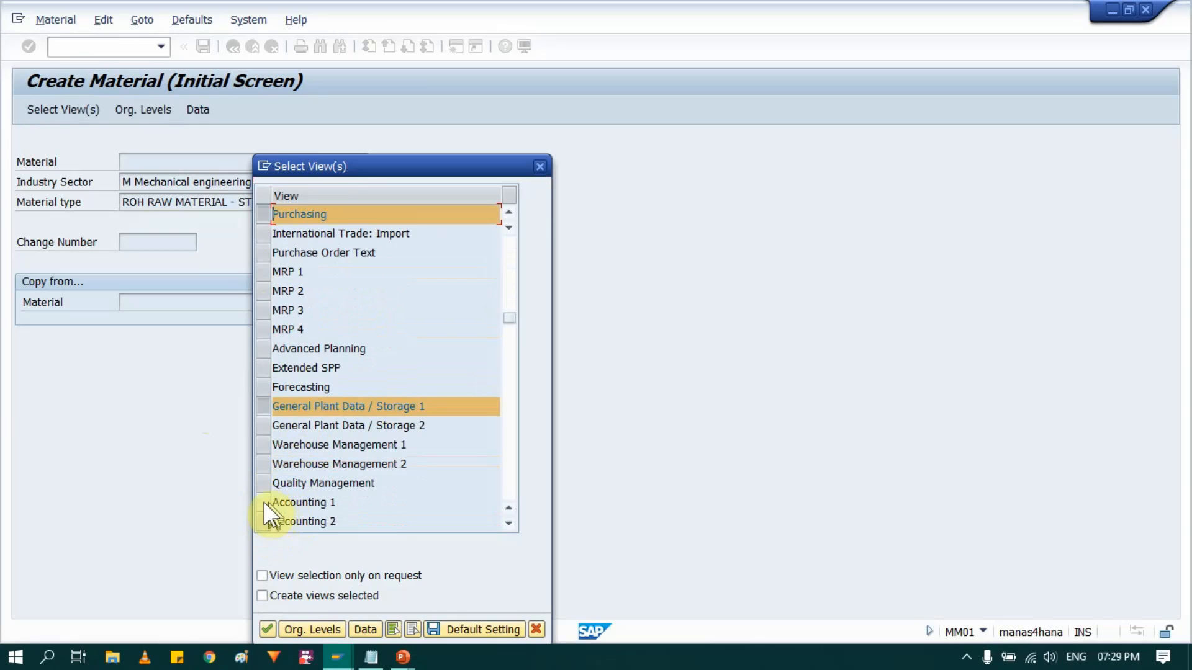
left_click(263, 502)
key("Return")
- Try to create the material with organizational levels plant IN10 and storage location RMSL
left_click(276, 210)
left_click(276, 223)
left_click(278, 230)
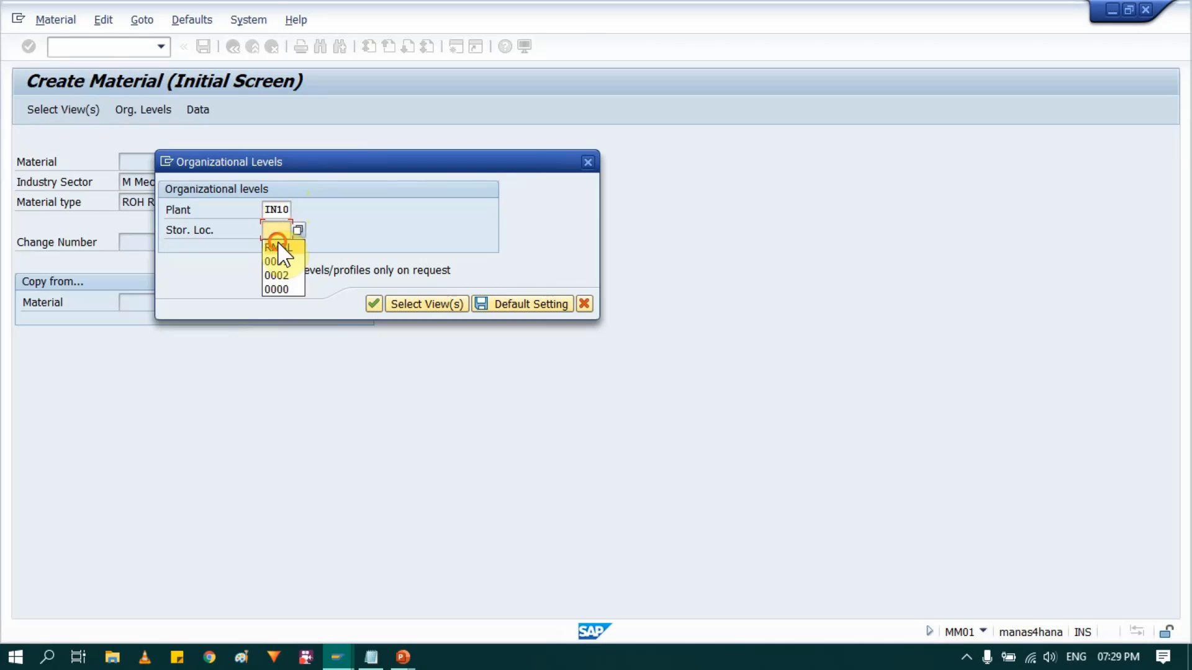
left_click(279, 247)
key("Return")
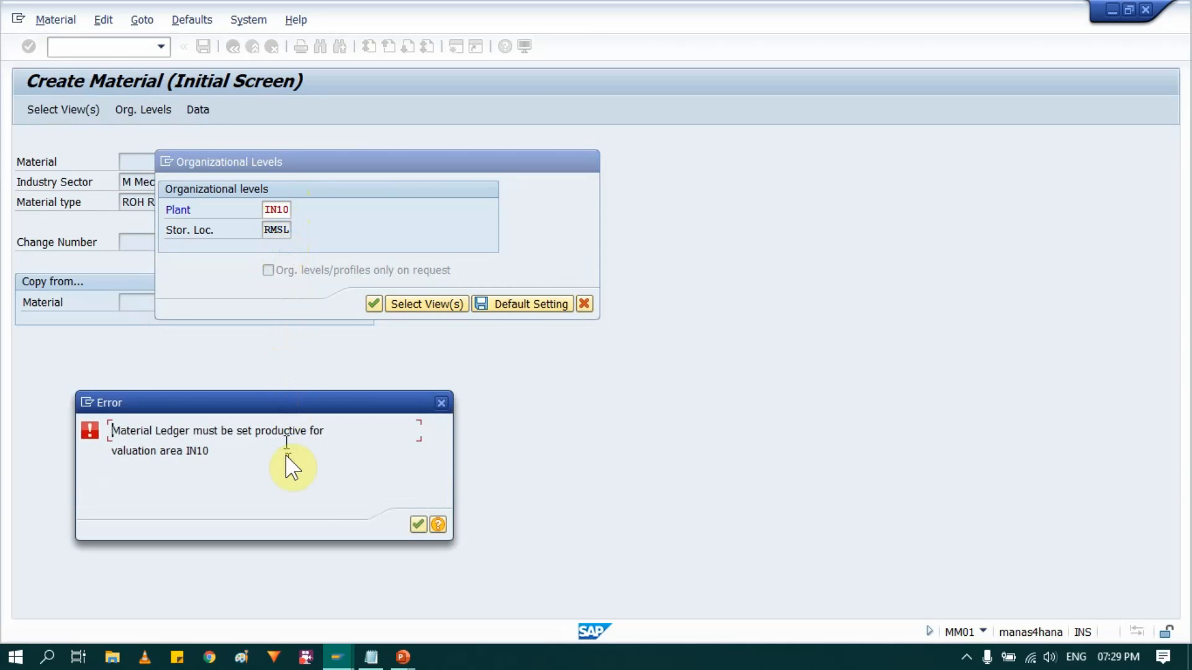
- Read the detailed explanation of the error message, close it and cancel out of the material creation
left_click(438, 526)
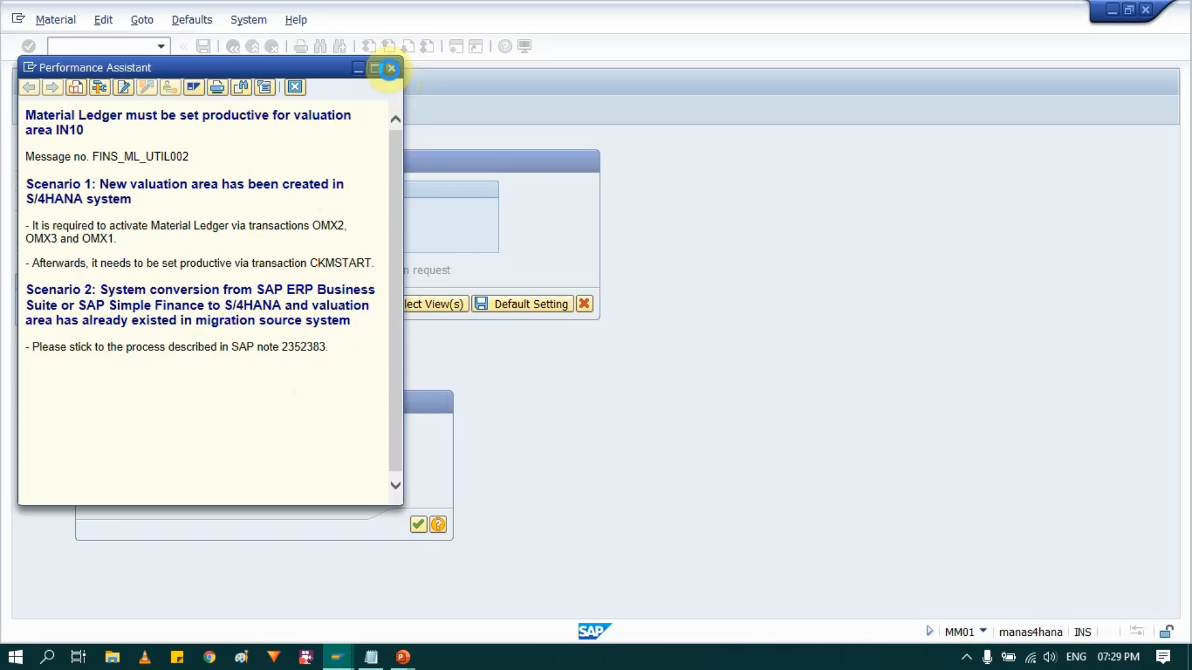
left_click(390, 68)
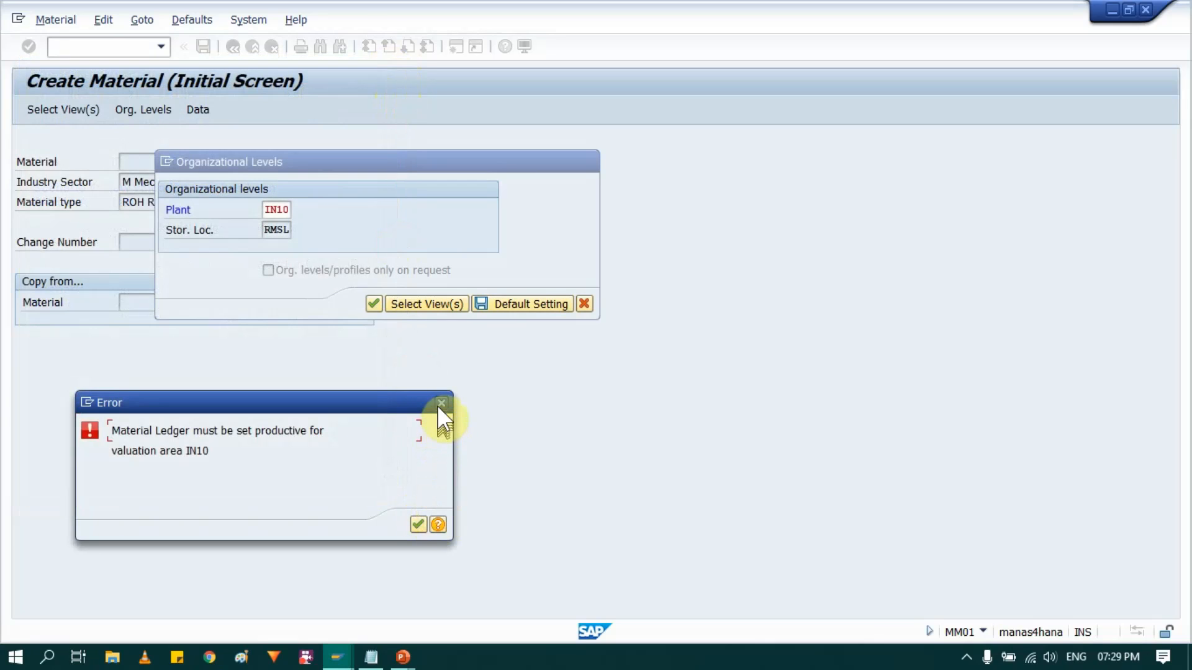
left_click(440, 403)
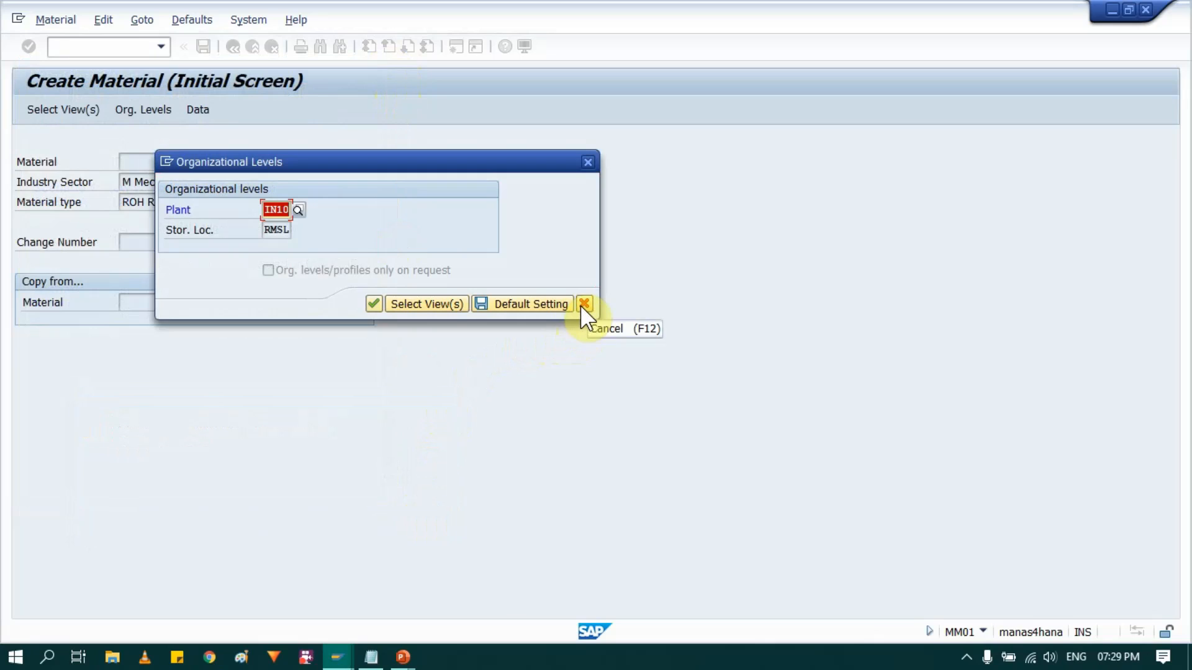
left_click(584, 303)
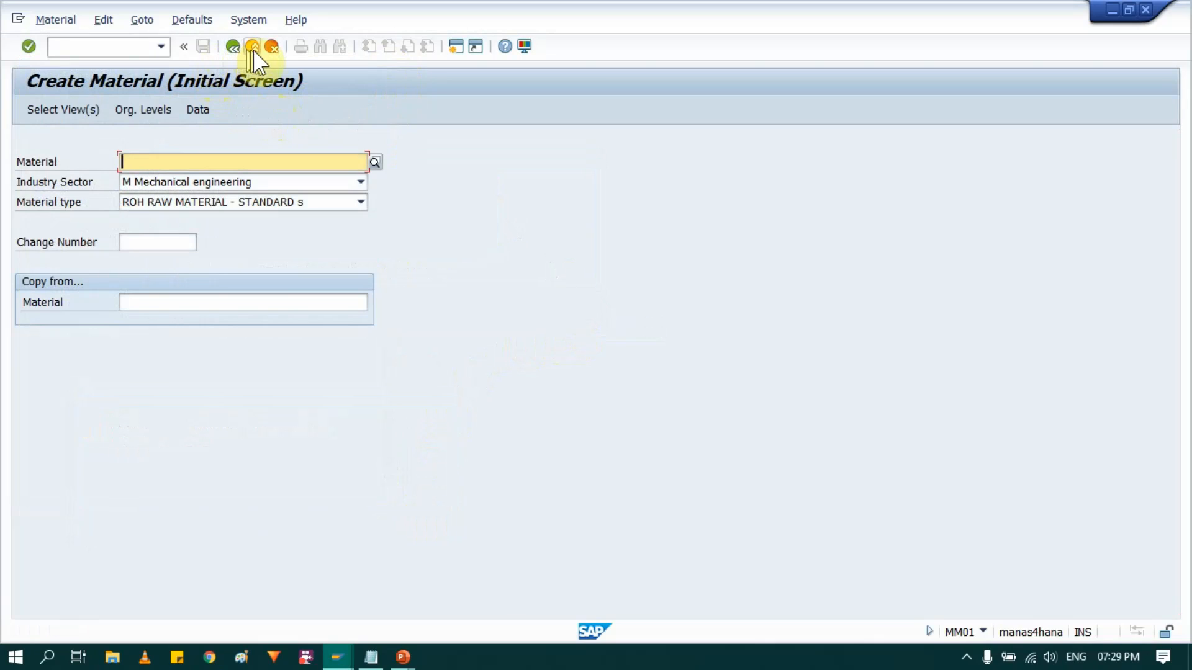
left_click(252, 47)
- Switch to the presentation, advance the Process Flow in ML slide to the OMX2 stage, and return to SAP
key("alt+Tab")
key("alt+Tab")
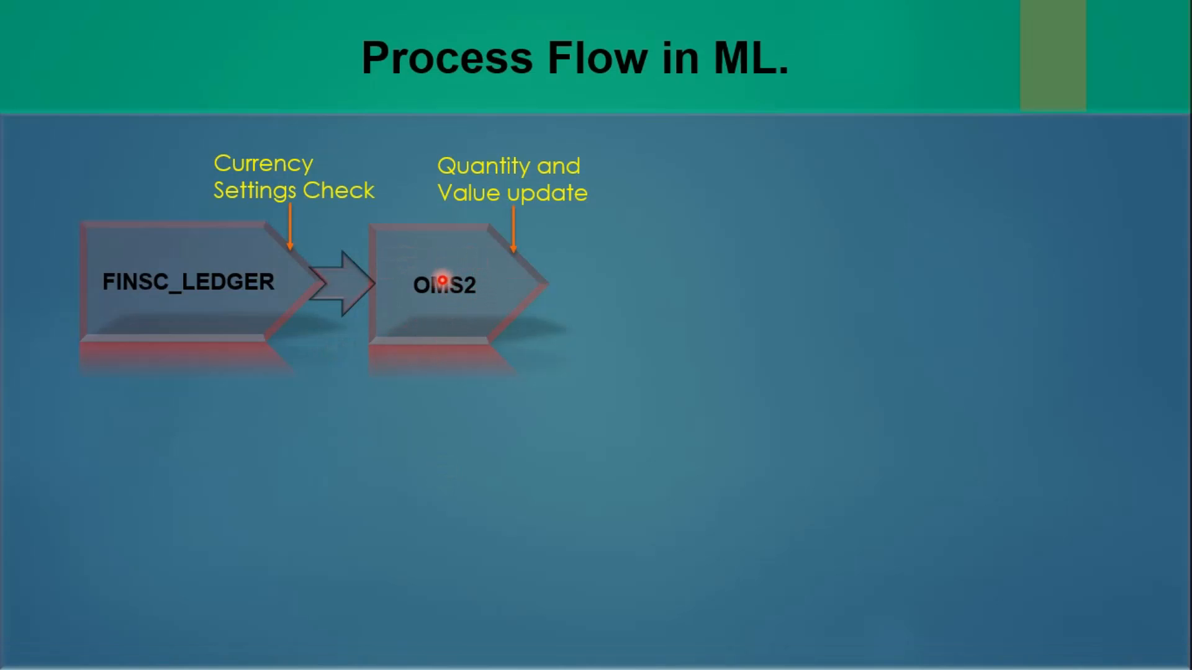
left_click(442, 280)
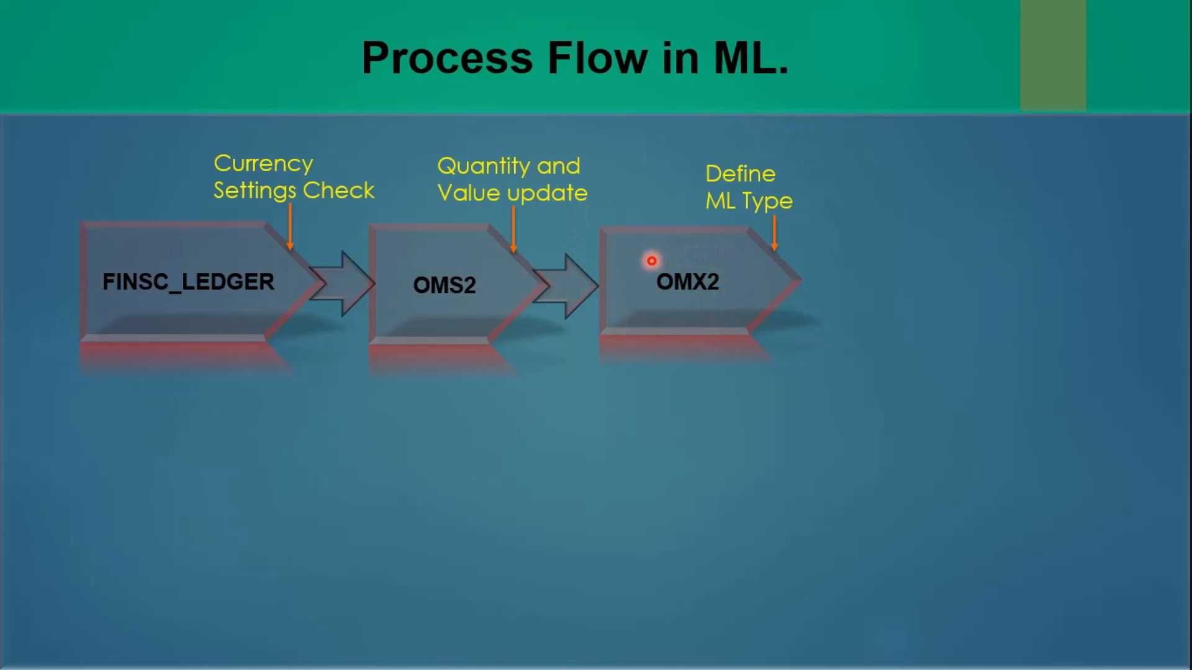
key("alt+Tab")
key("alt+Tab")
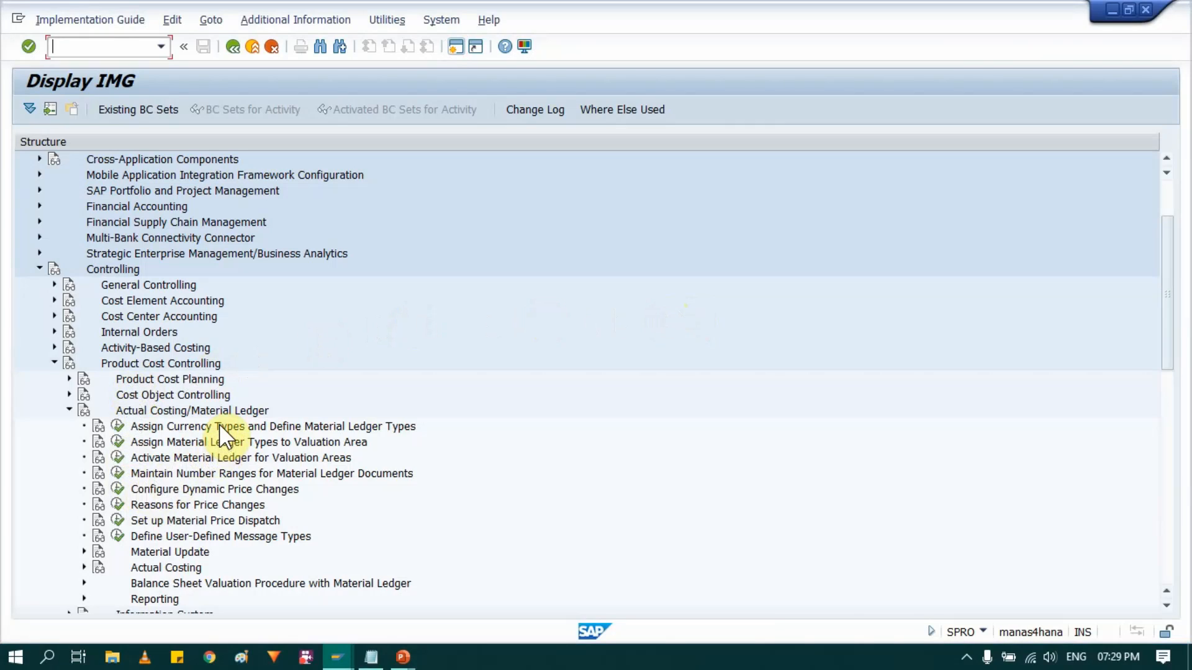
- Open the IMG activity Assign Currency Types and Define Material Ledger Types and check its transaction code in the system information
left_click(153, 427)
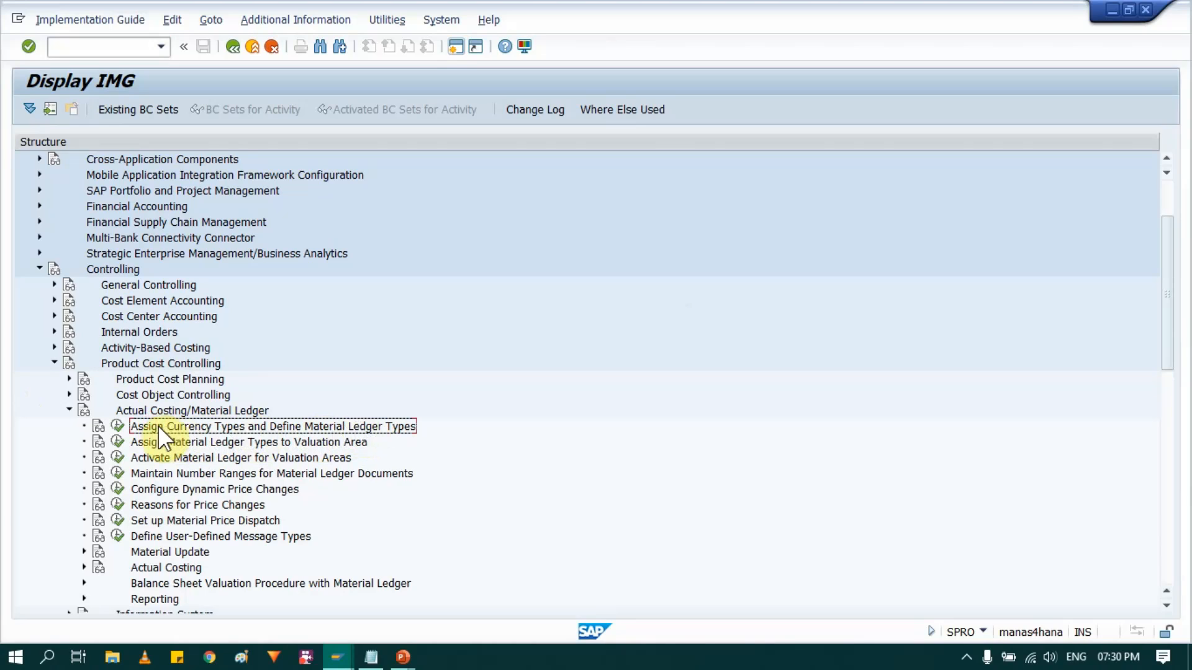
left_click(117, 428)
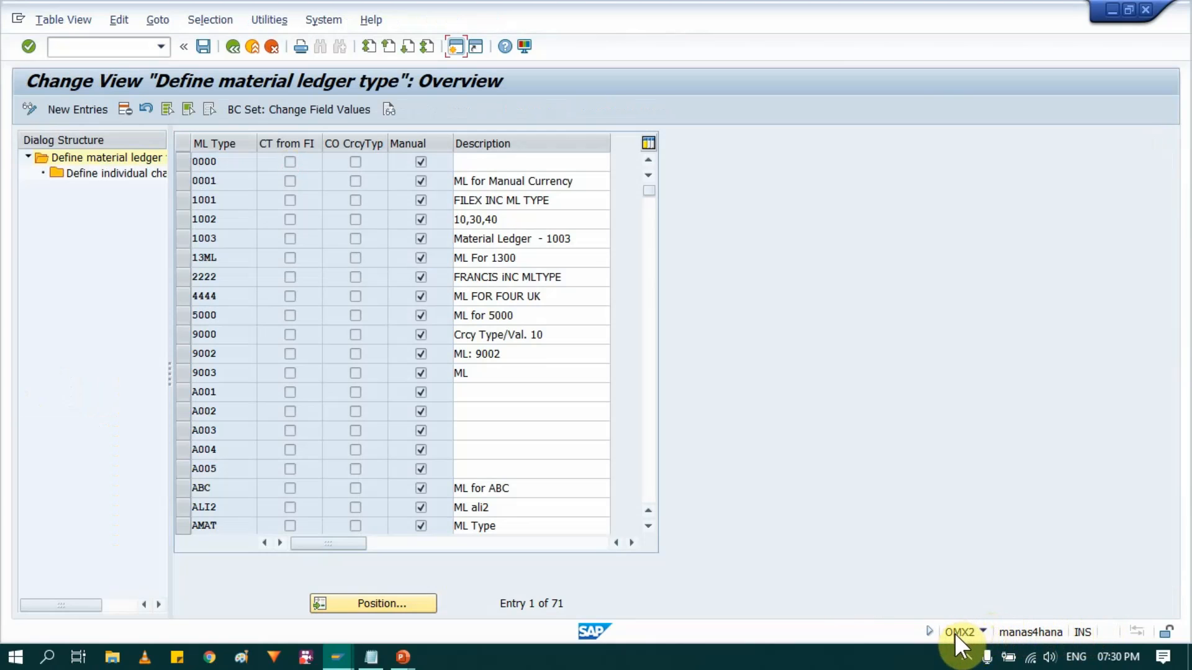
left_click(983, 632)
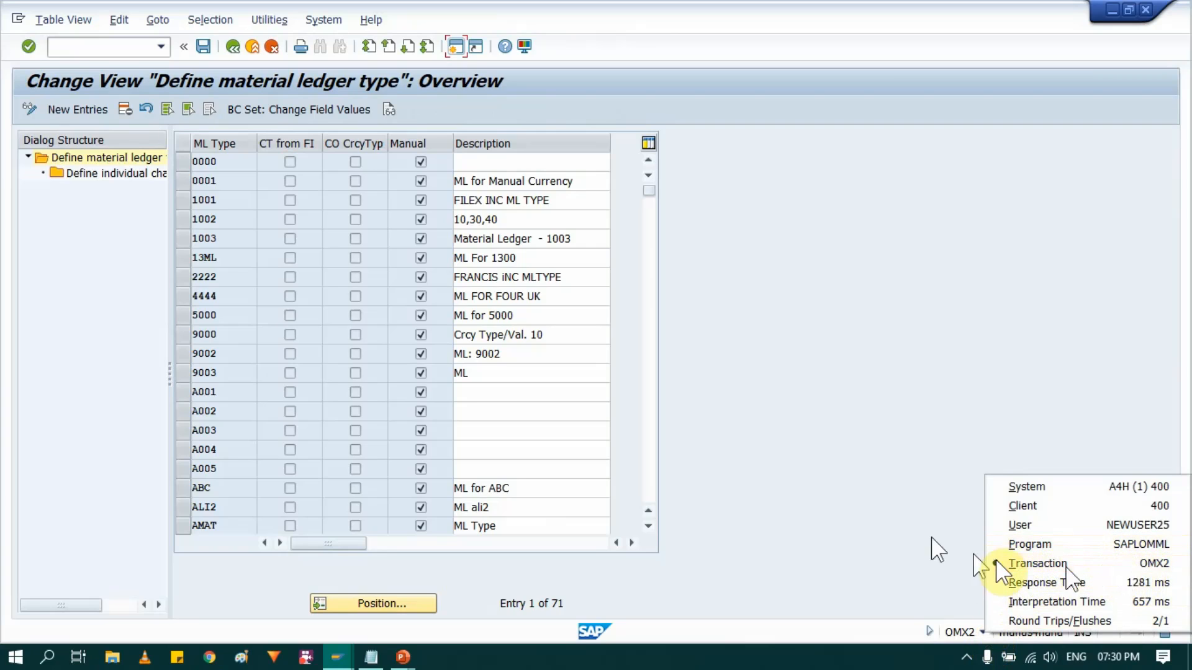
left_click(942, 277)
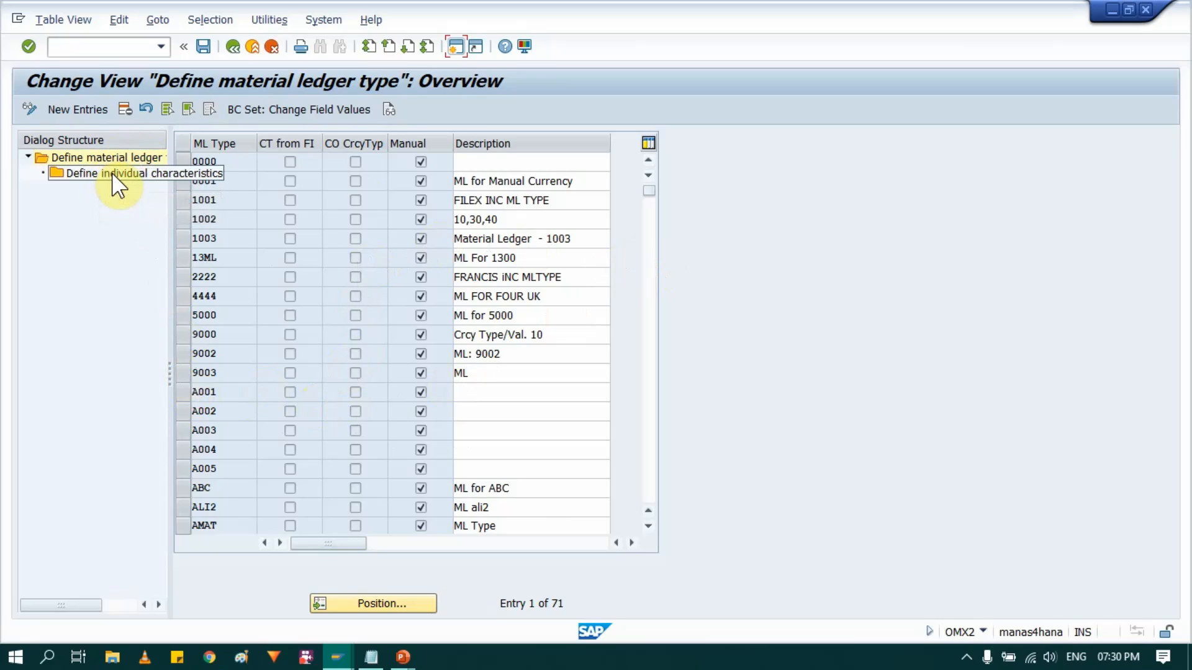
- Create a new material ledger type 1007 with the description "10, 30, 40"
left_click(58, 109)
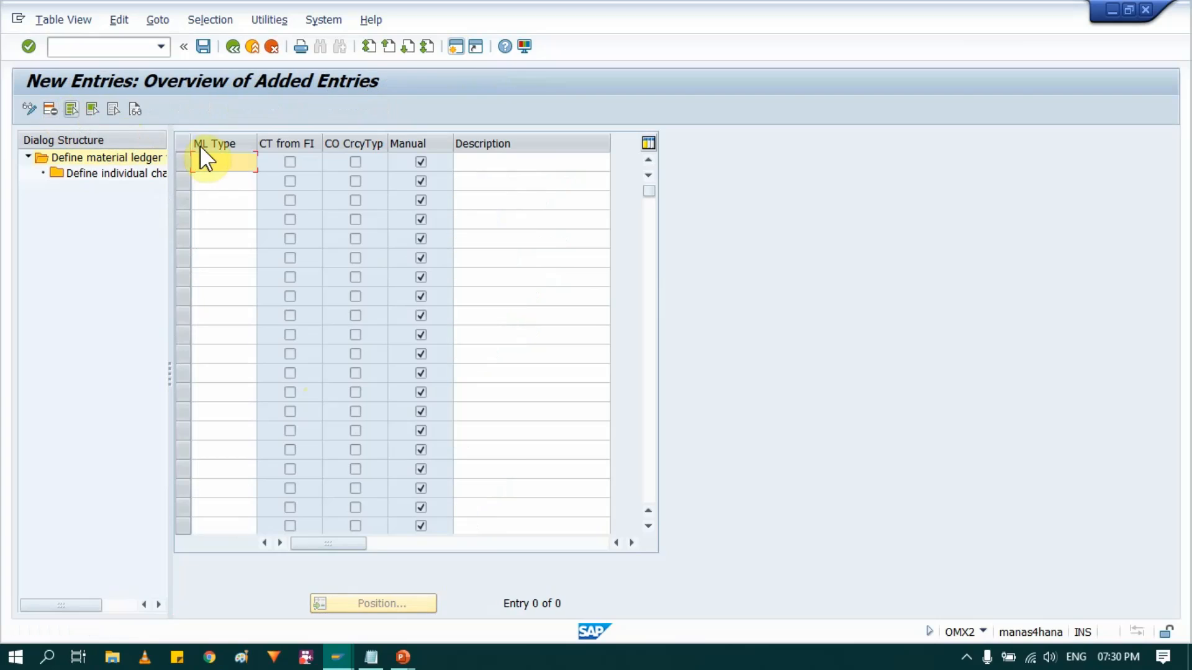
left_click(211, 162)
type("1007")
key("Tab")
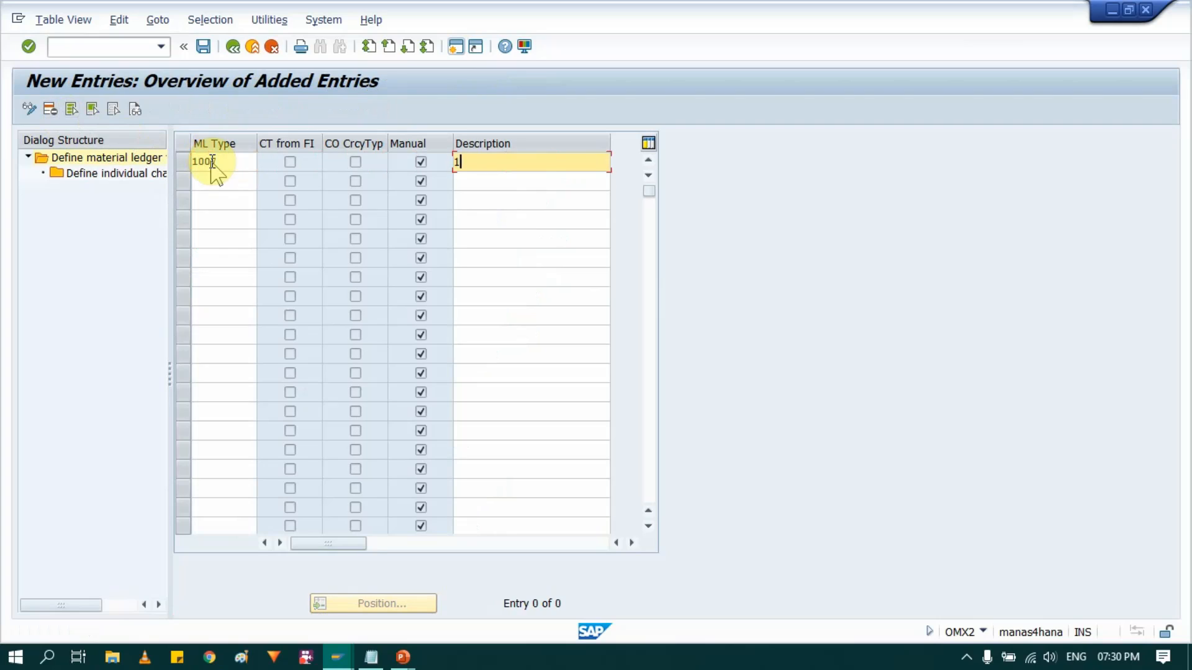
type("10,")
key("BackSpace")
type("30, 40")
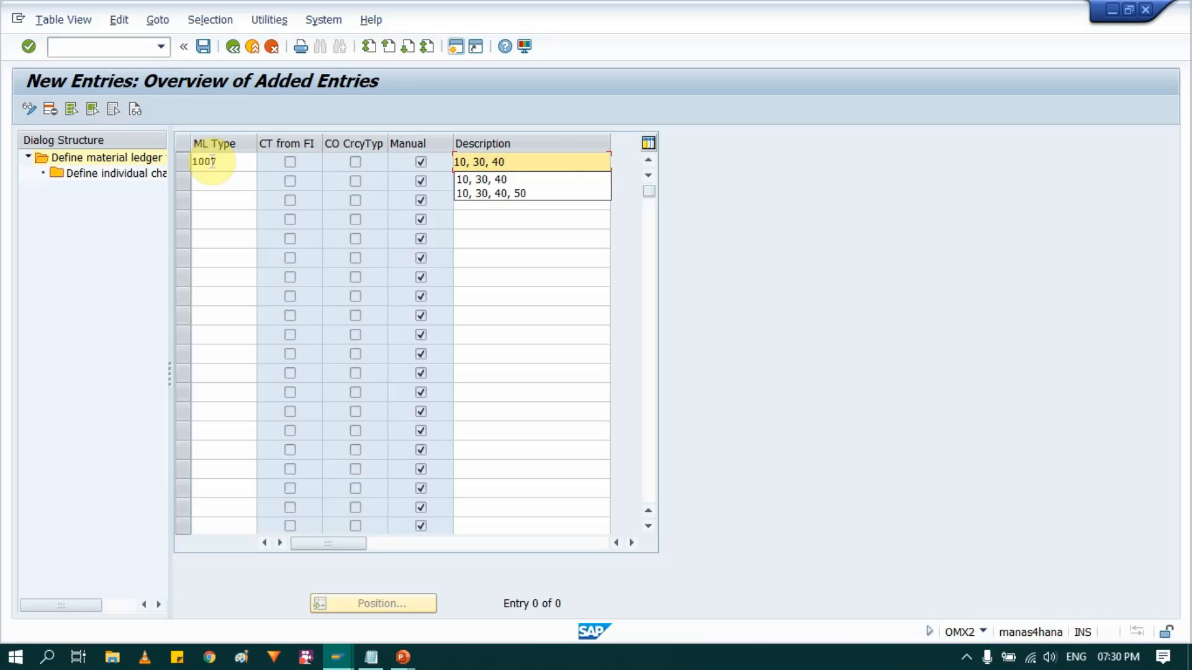
key("Return")
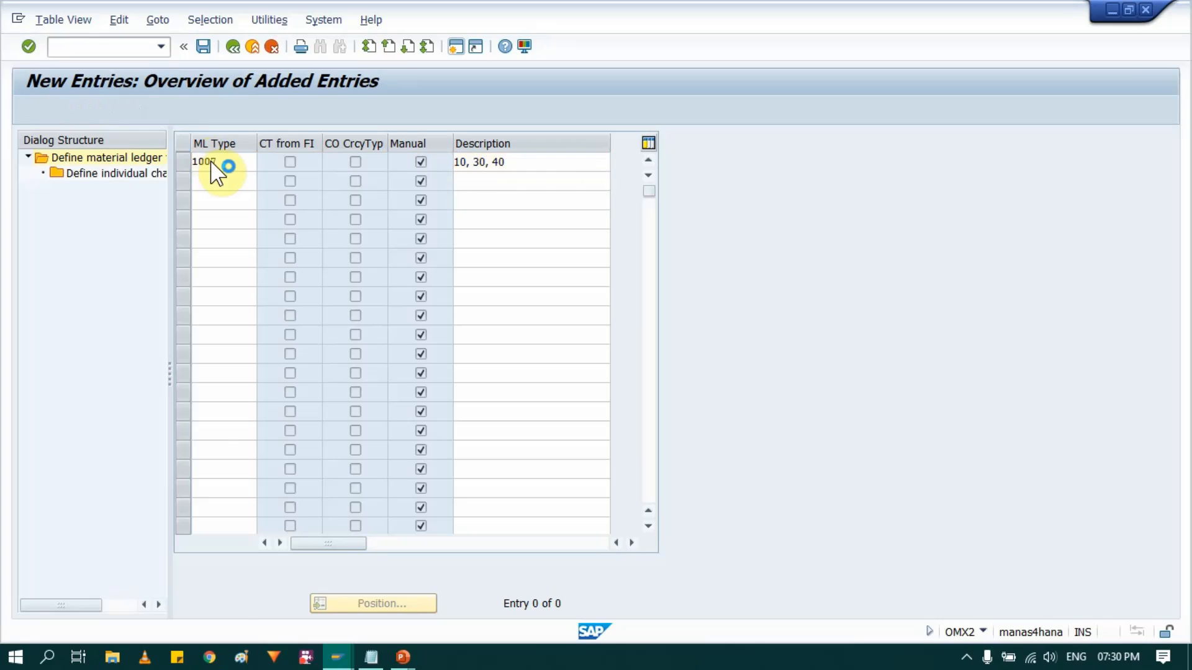
key("Return")
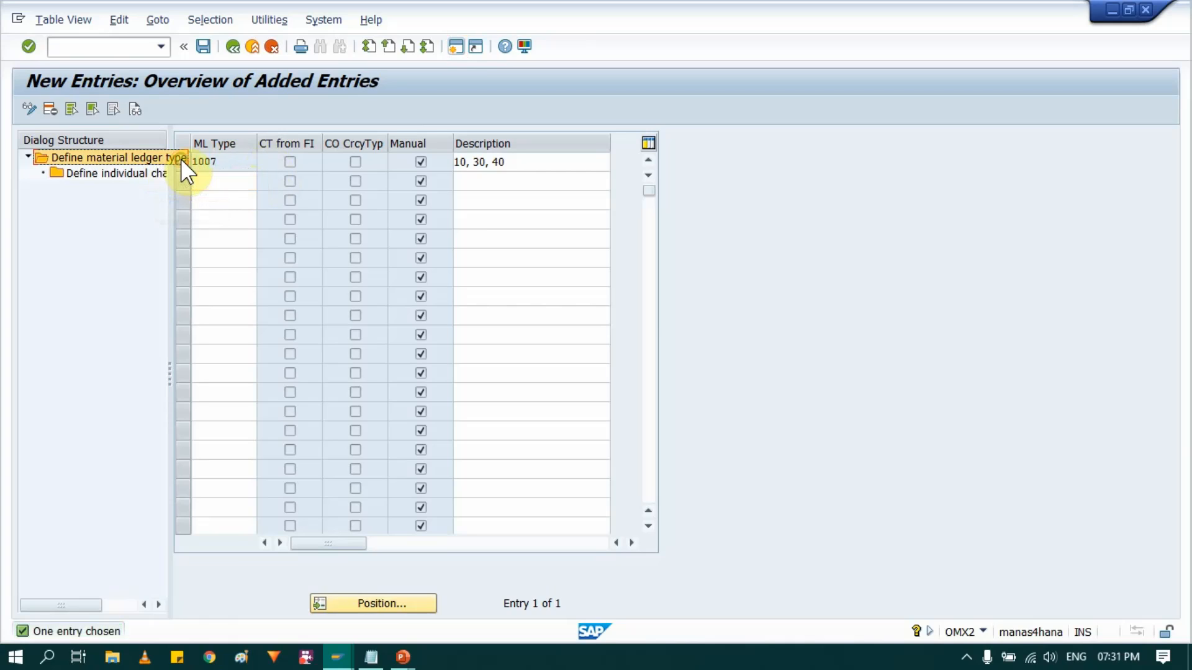
- Select material ledger type 1007 and open its individual characteristics to view the assigned currency types
left_click(218, 164)
left_click(183, 162)
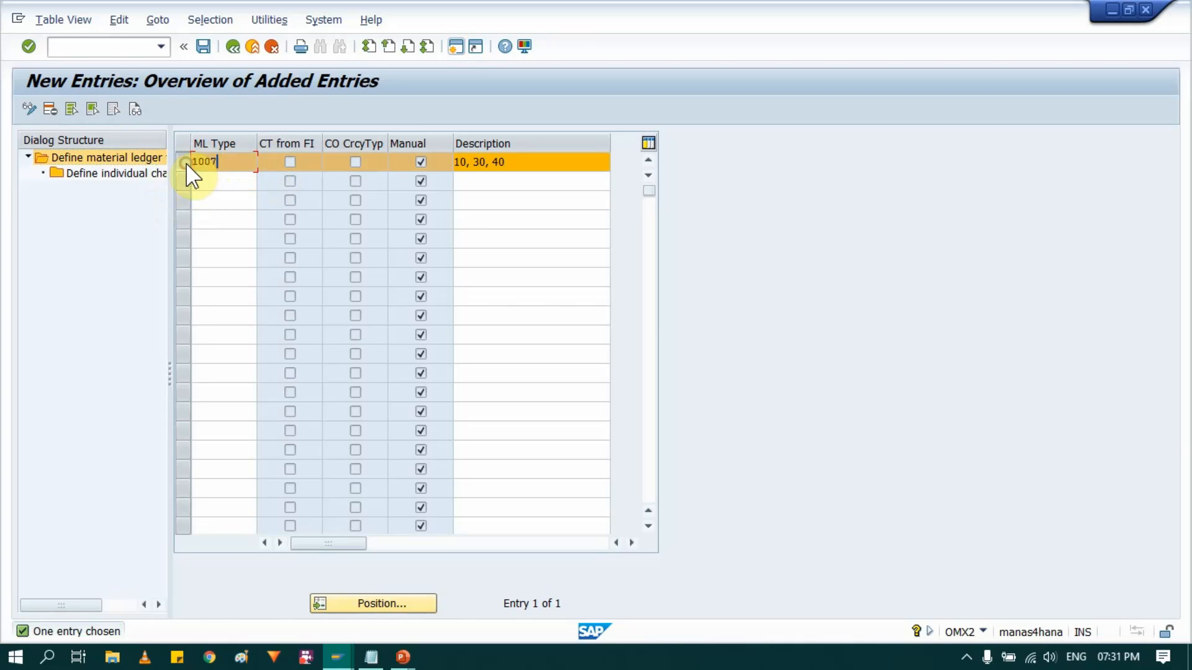
left_click(114, 170)
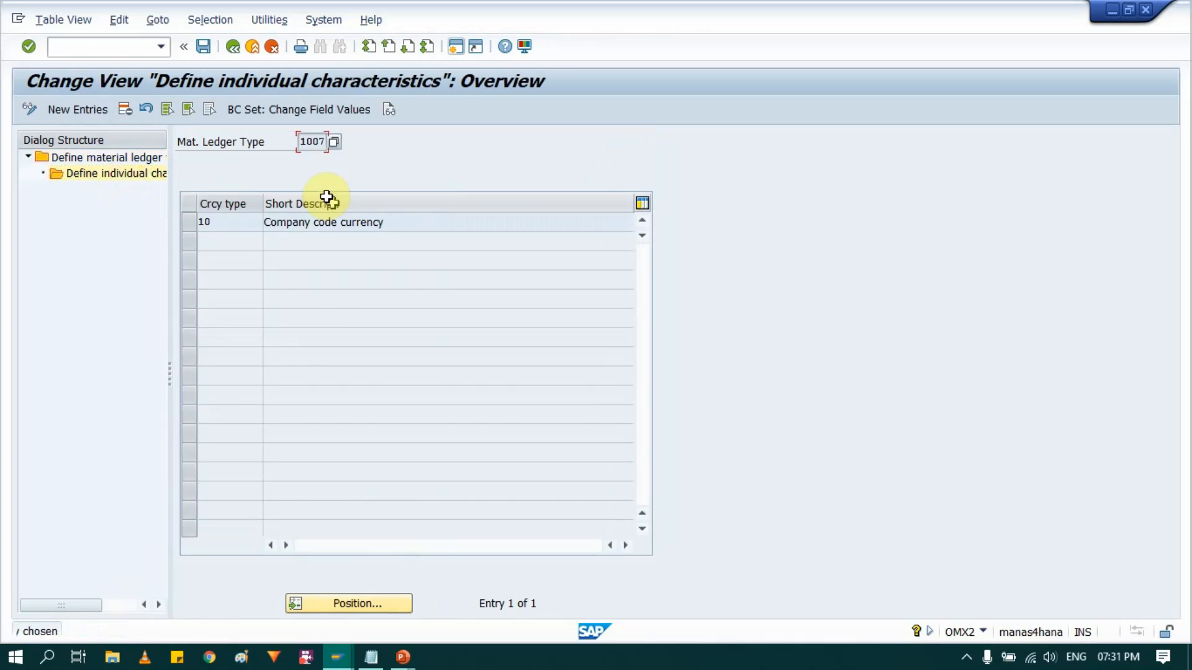
left_click(248, 222)
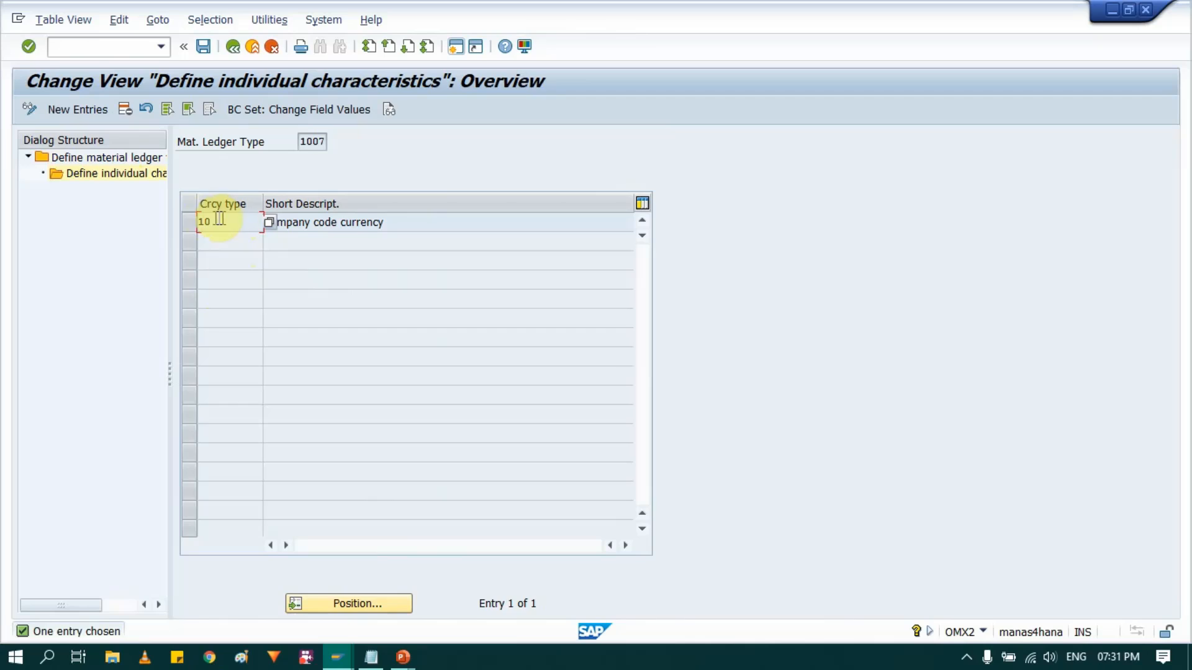
- Add new entries for currency types 30 and 40 to material ledger type 1007
left_click(79, 109)
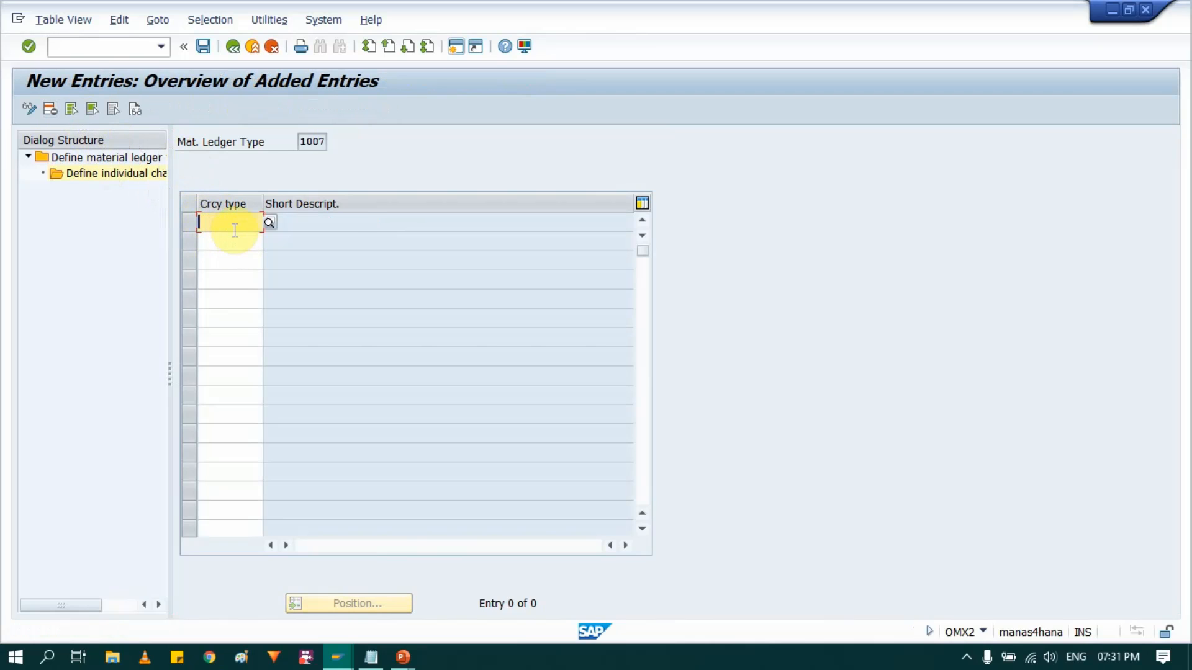
type("30")
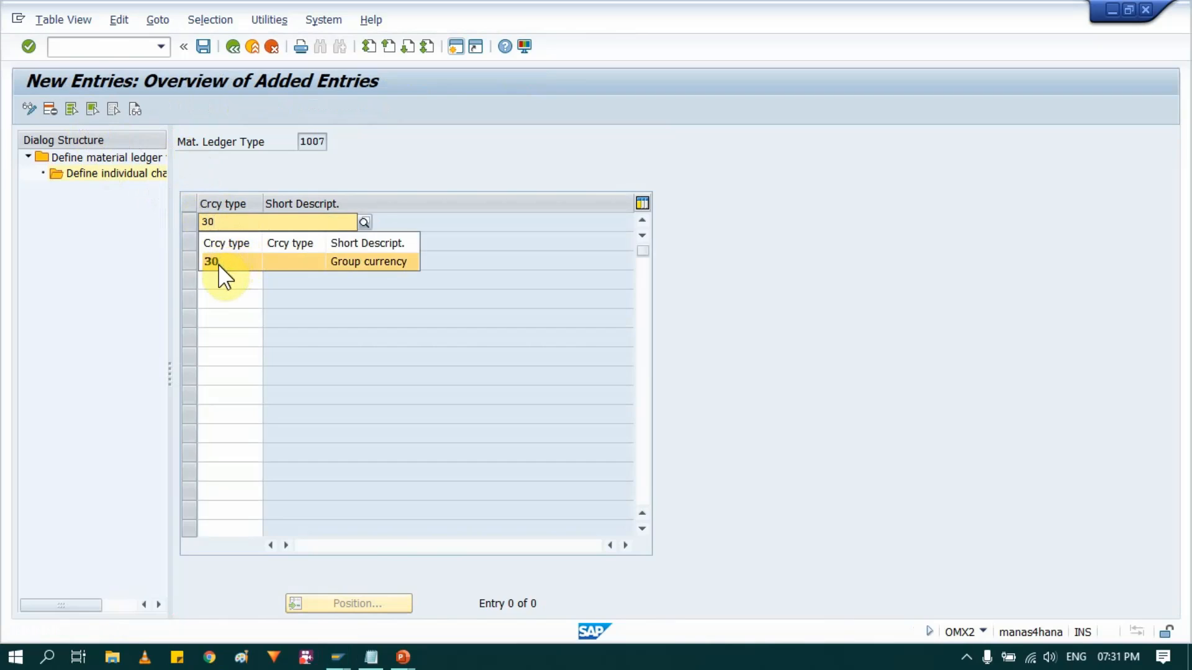
left_click(217, 263)
left_click(236, 248)
type("40")
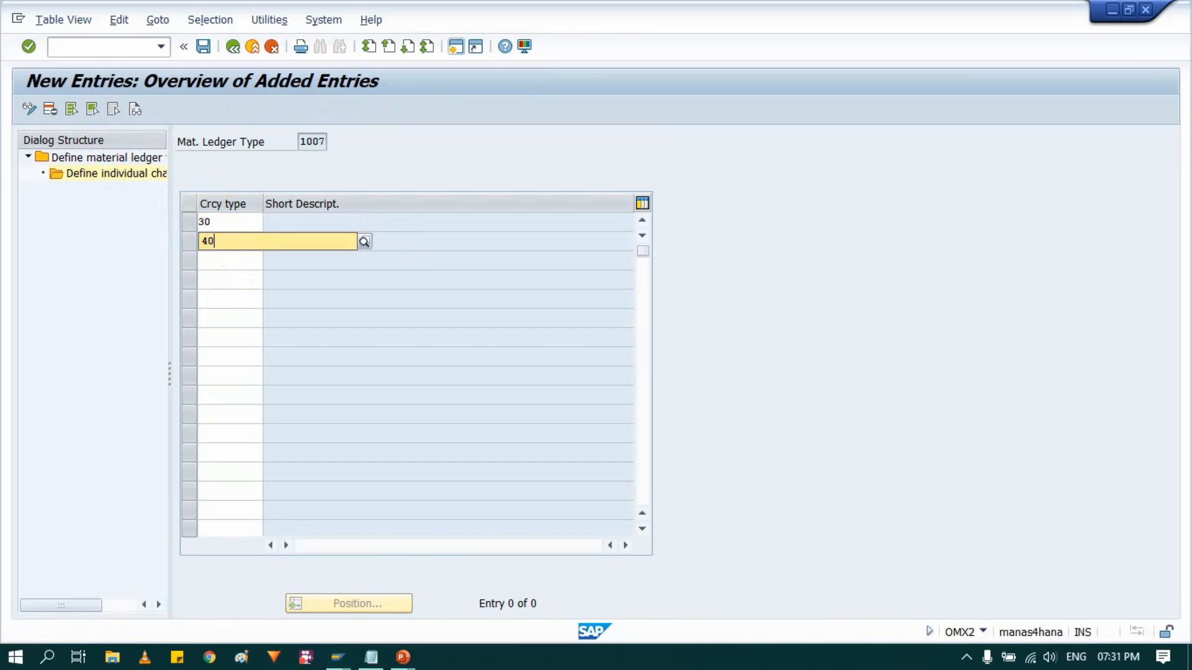
left_click(234, 291)
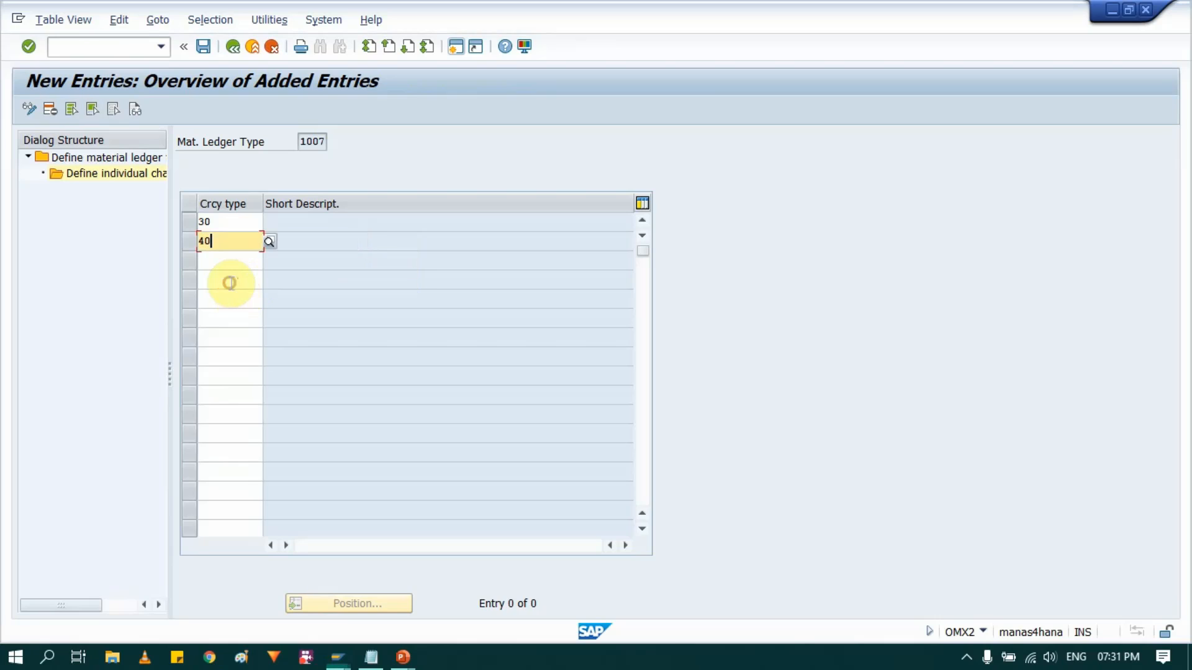
- Save the currency type 30 and 40 entries for material ledger type 1007 and check the transaction code in the system information
key("Return")
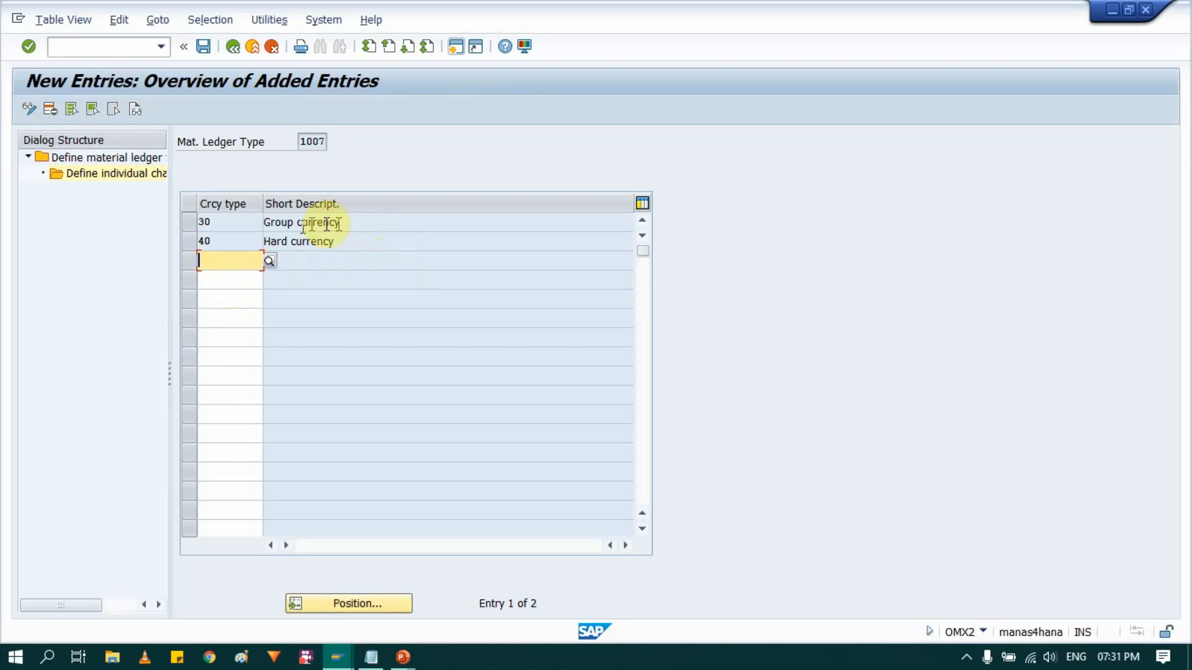
left_click(203, 47)
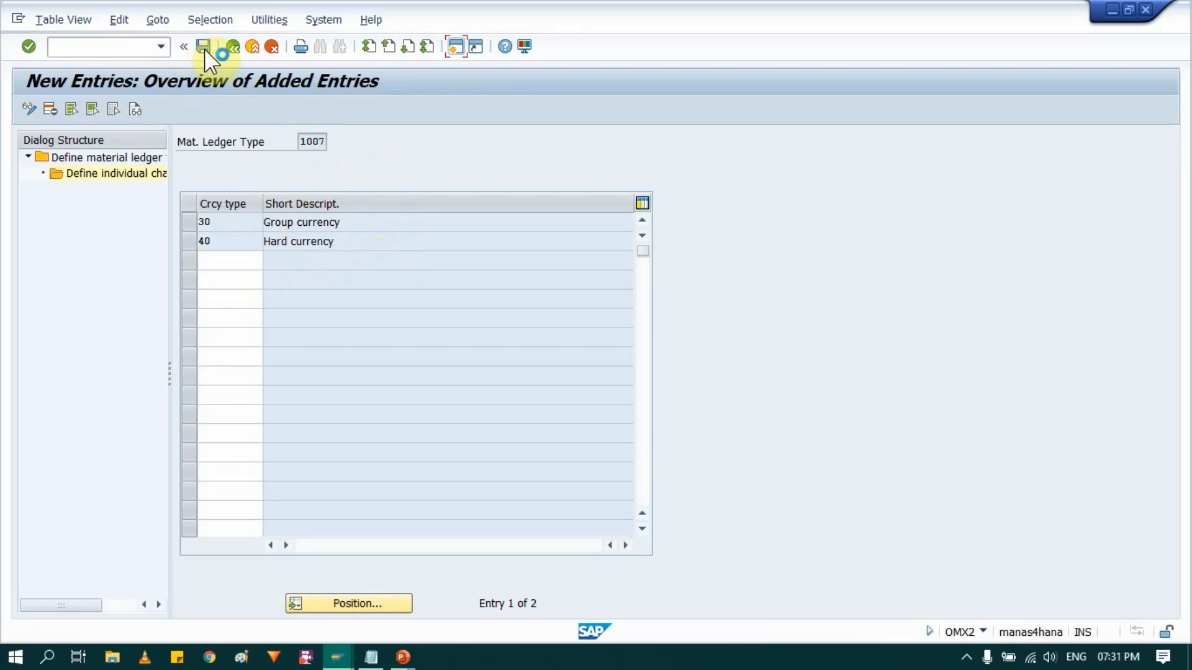
left_click(252, 305)
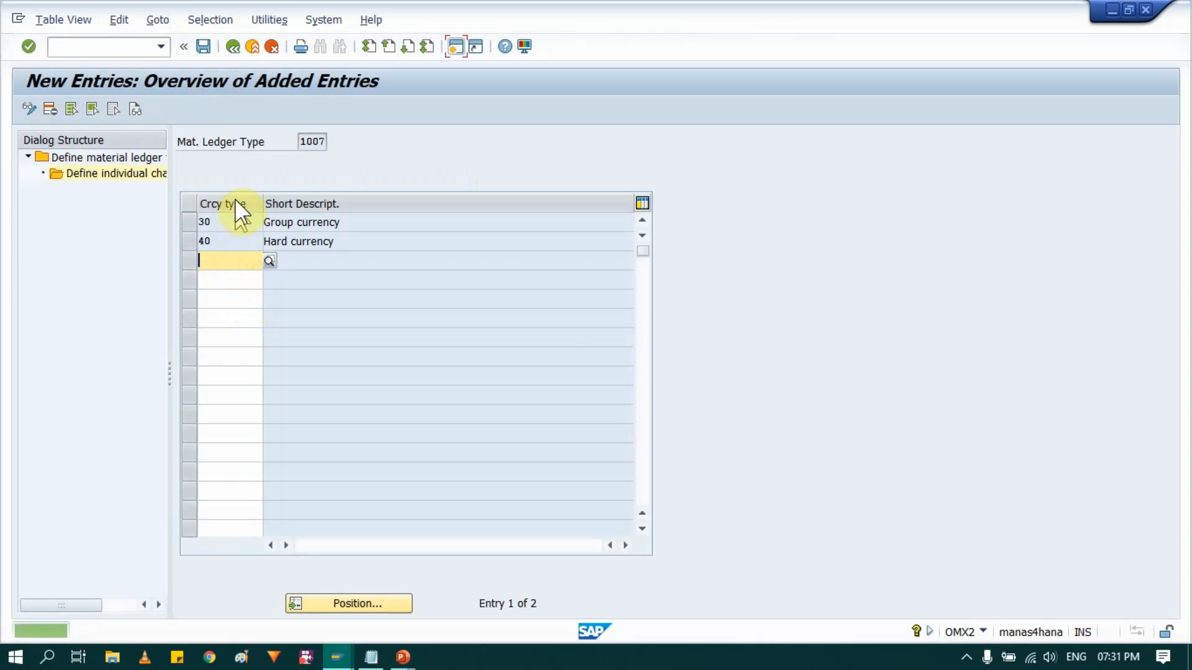
left_click(313, 142)
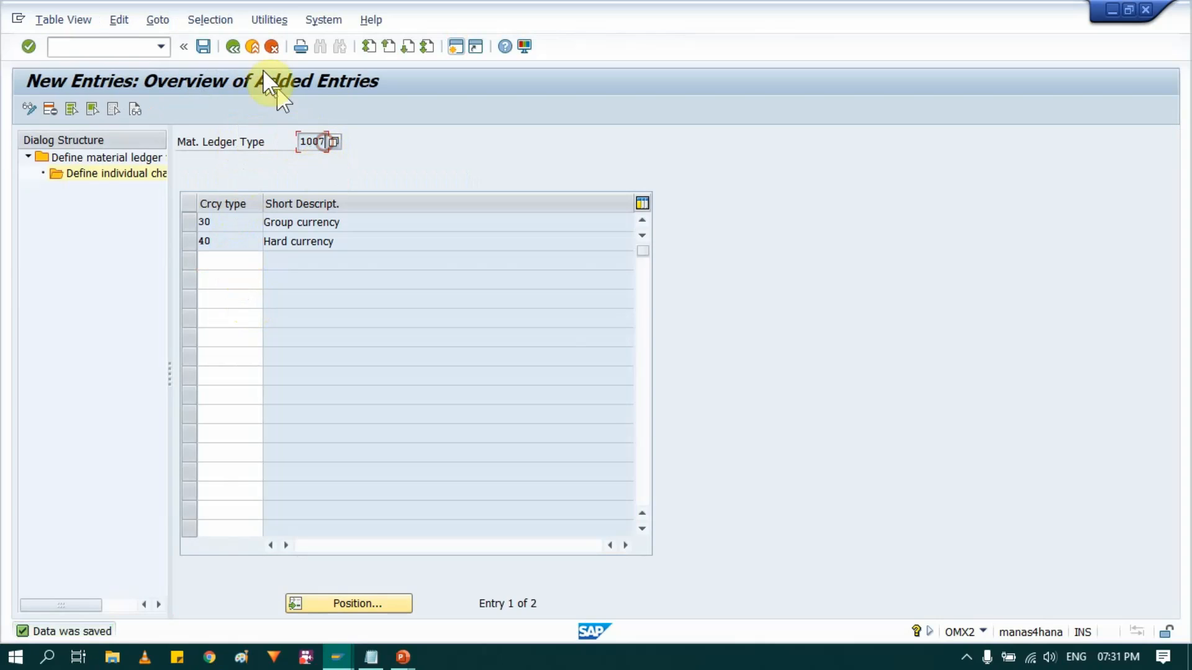
left_click(981, 629)
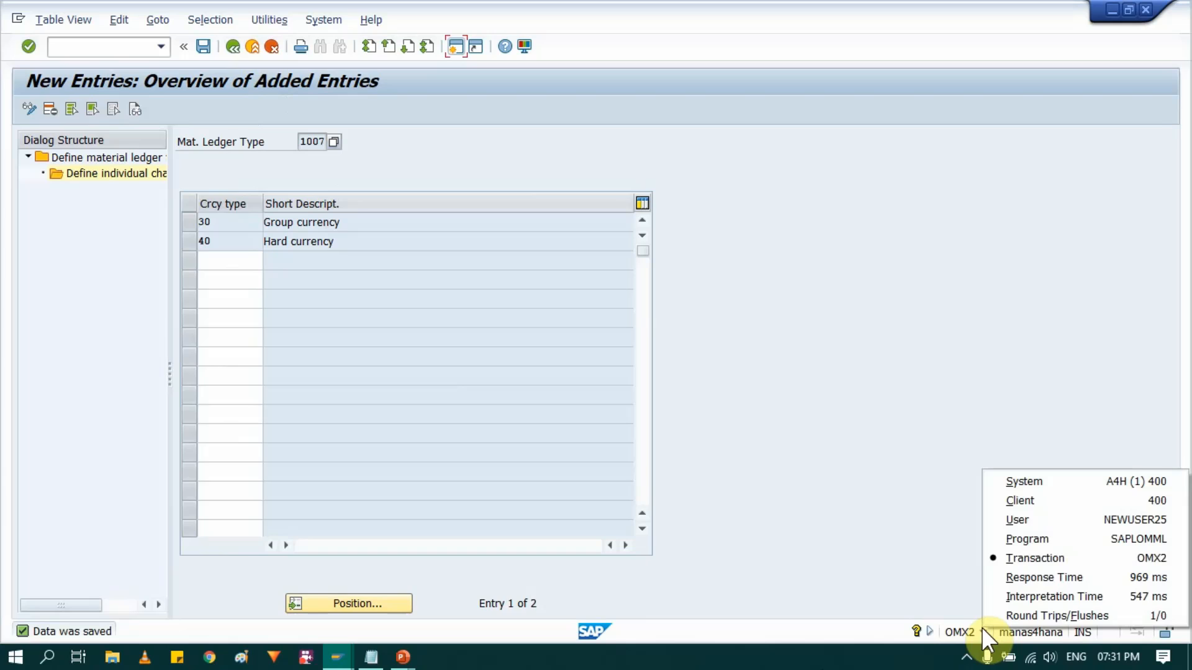
key("alt+Tab")
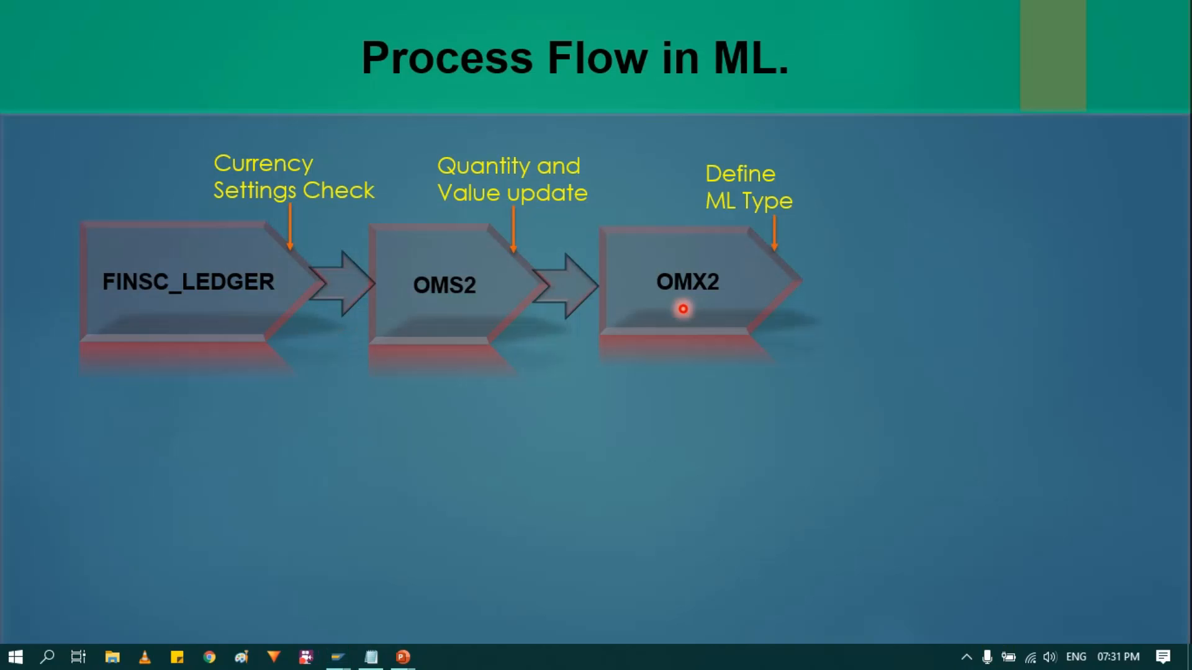
key("Right")
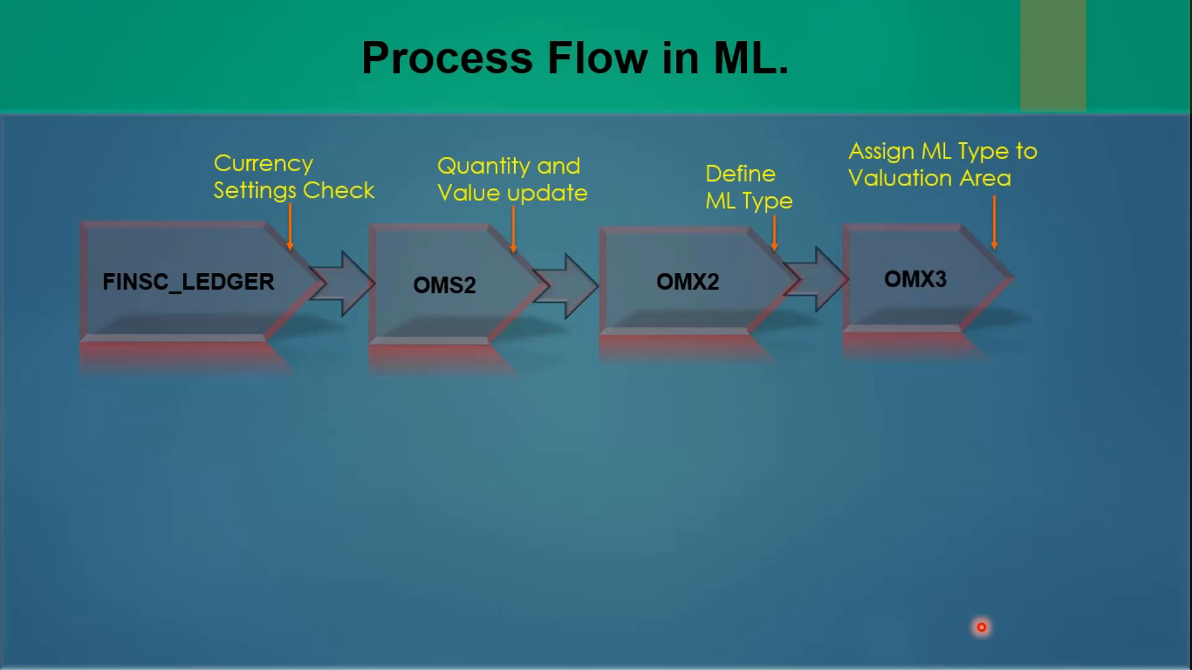
key("alt+Tab")
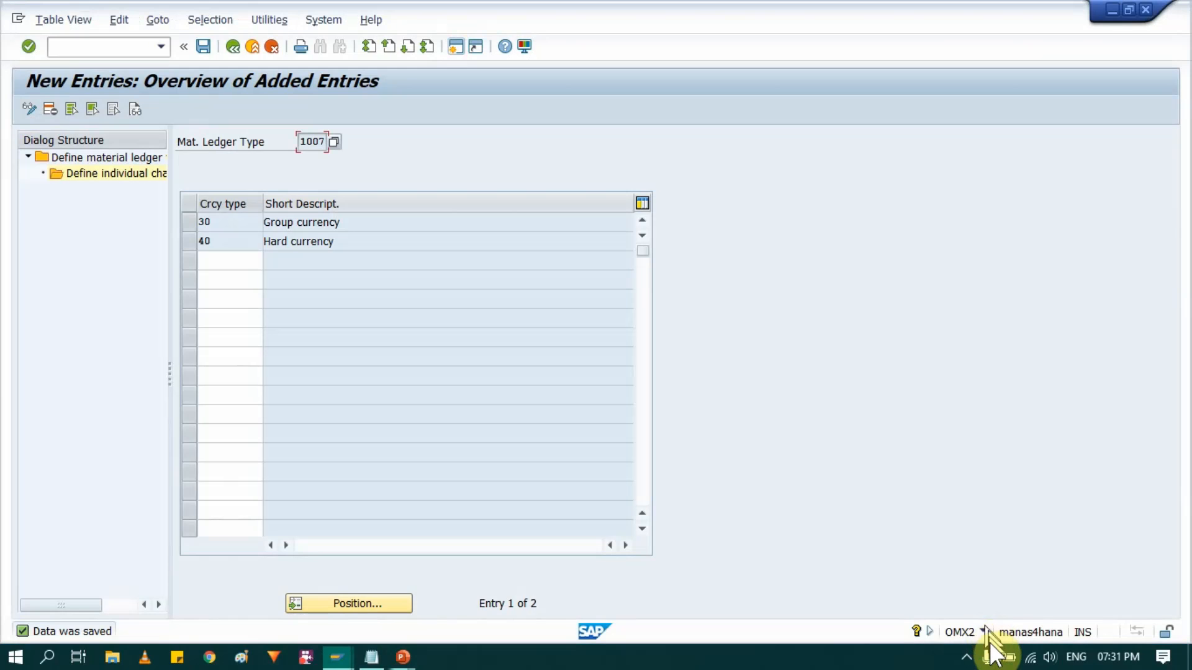
- Return to the IMG structure and open the activity Assign Material Ledger Types to Valuation Area
left_click(233, 46)
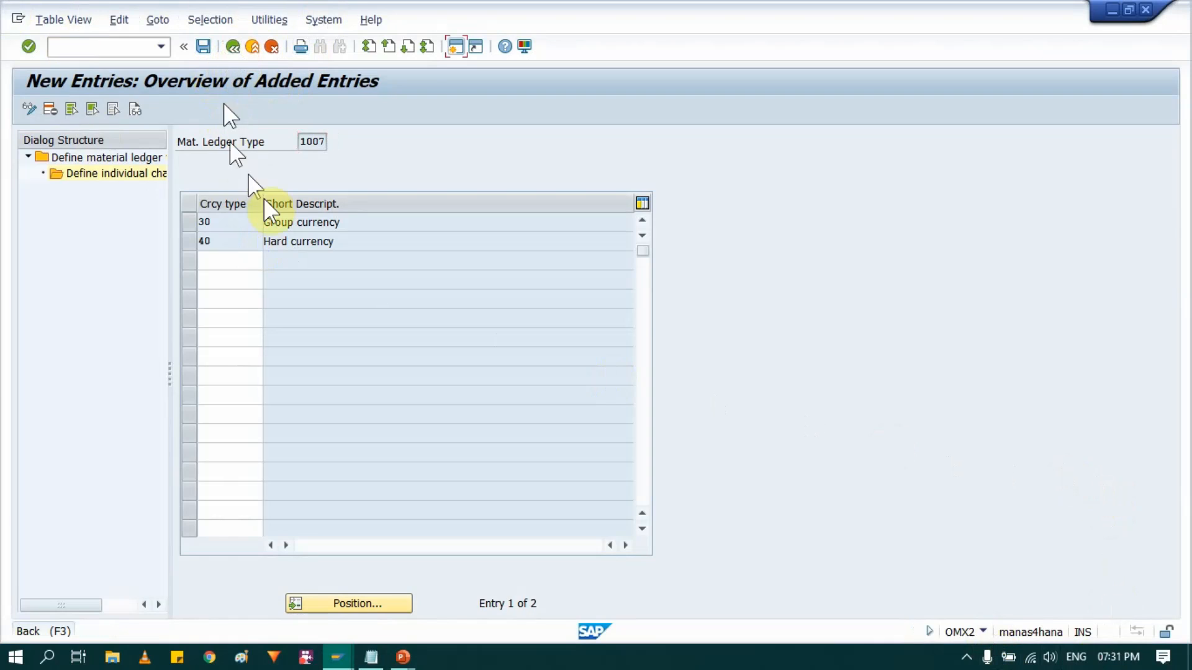
left_click(234, 50)
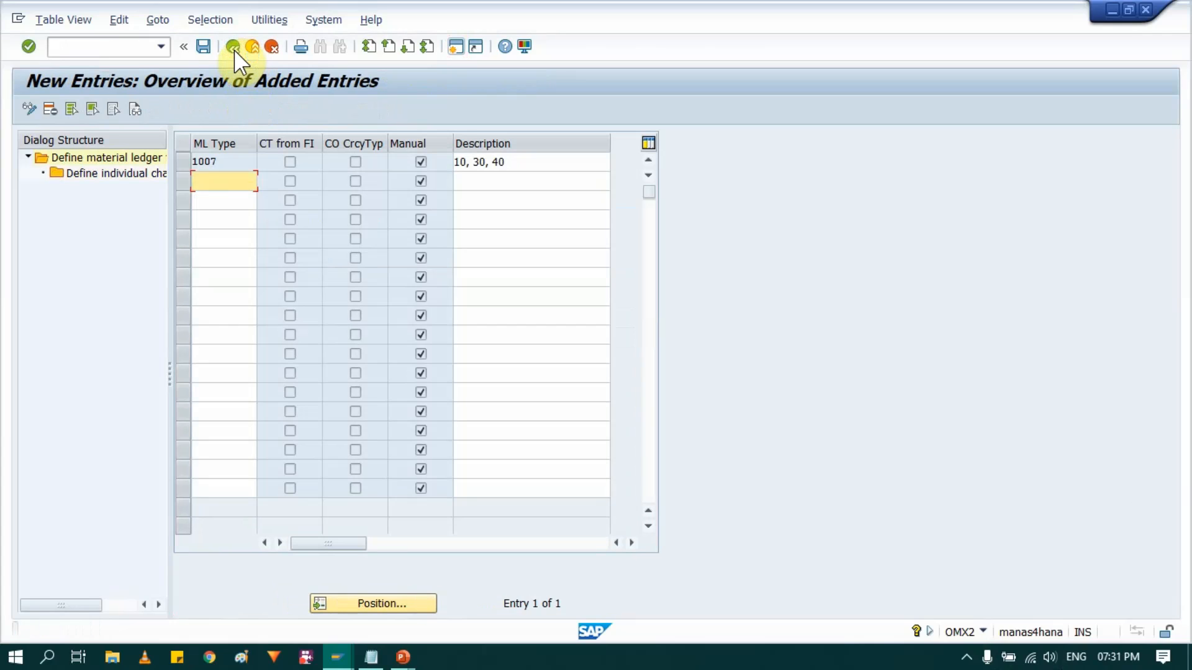
left_click(233, 48)
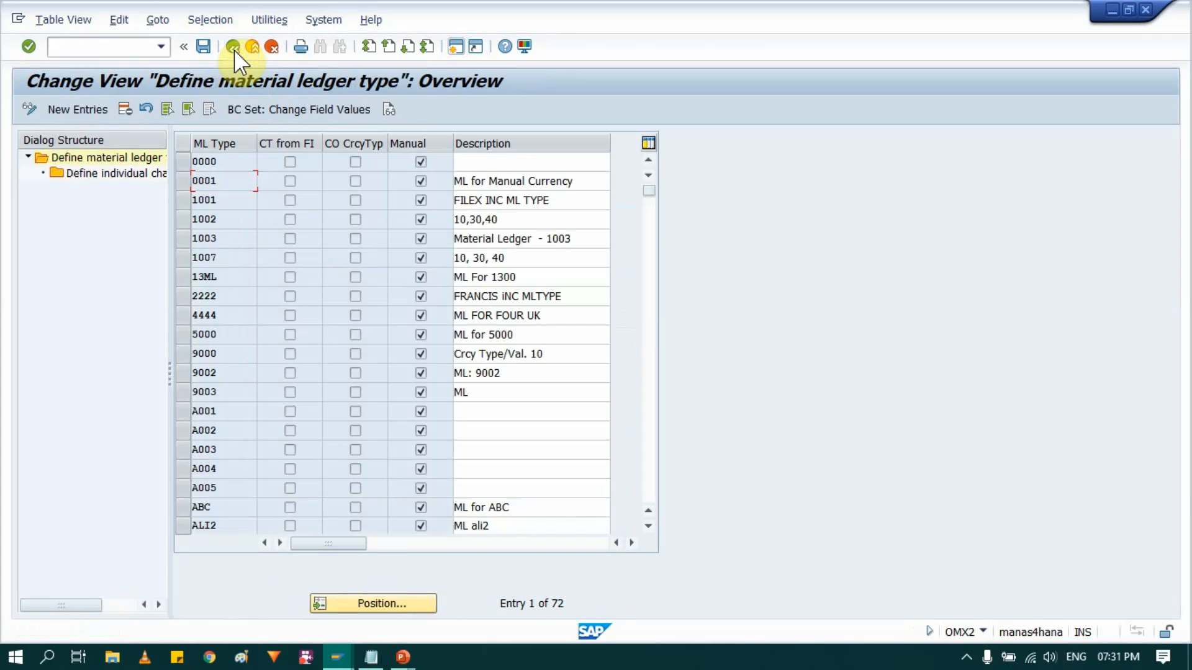
left_click(233, 48)
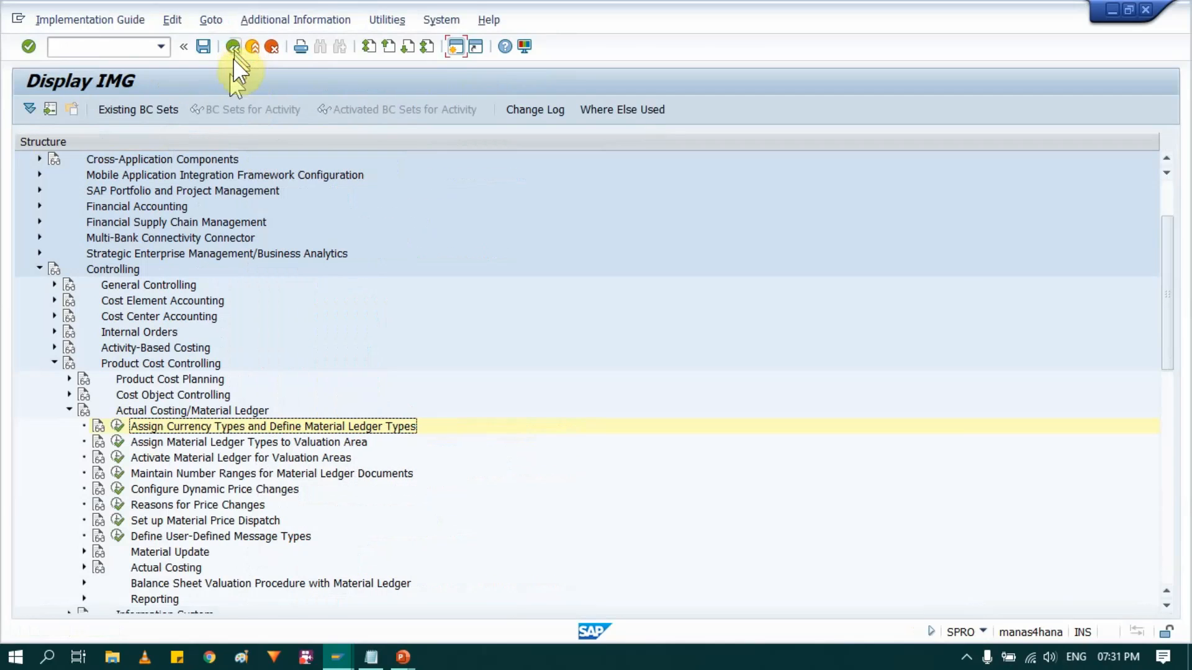
left_click(227, 442)
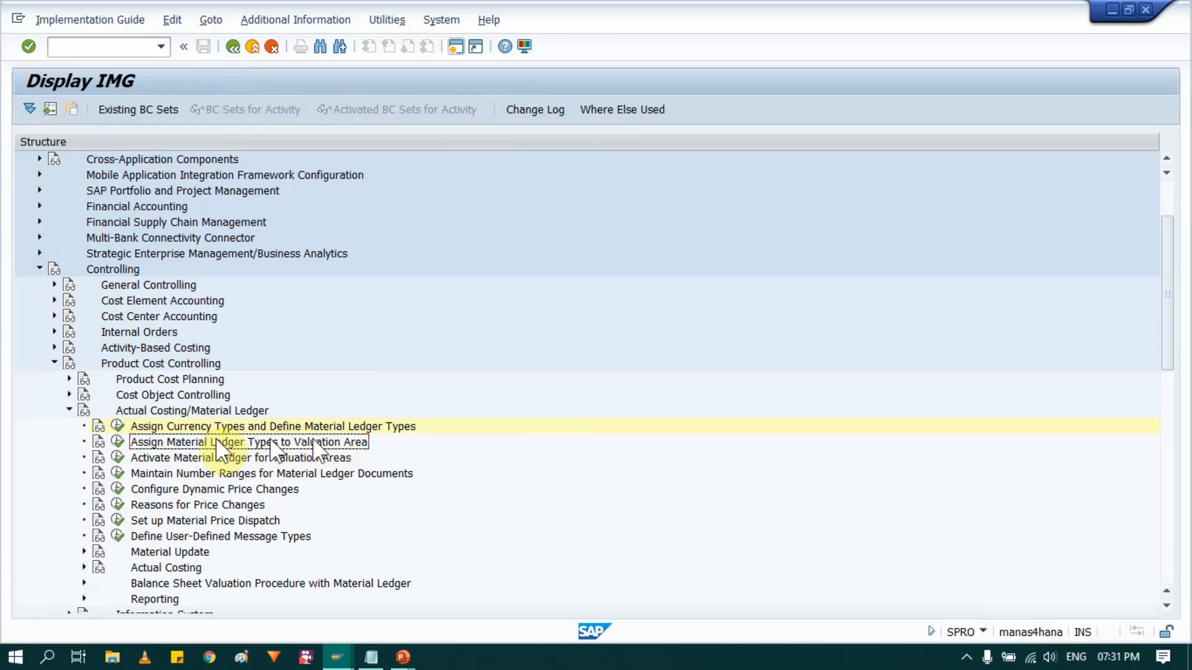
left_click(114, 440)
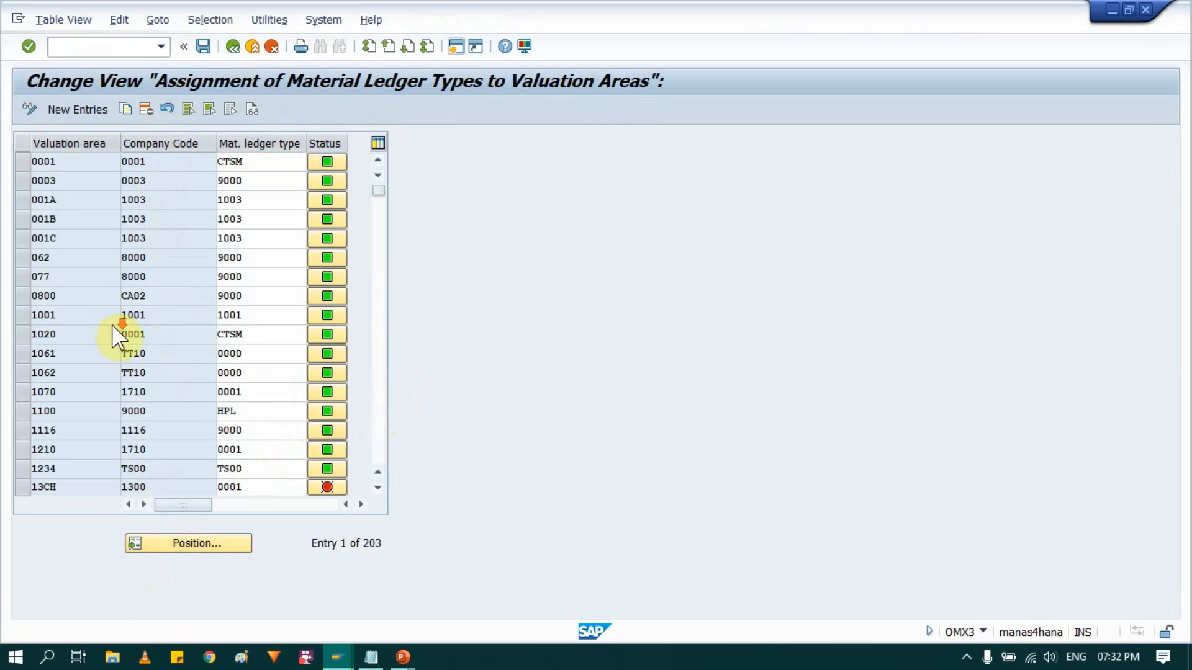
- Find valuation areas IN10 and IN20 of company code 1007 and set IN10's material ledger type to 1007
scroll(115, 335, "down", 1)
scroll(118, 339, "down", 3)
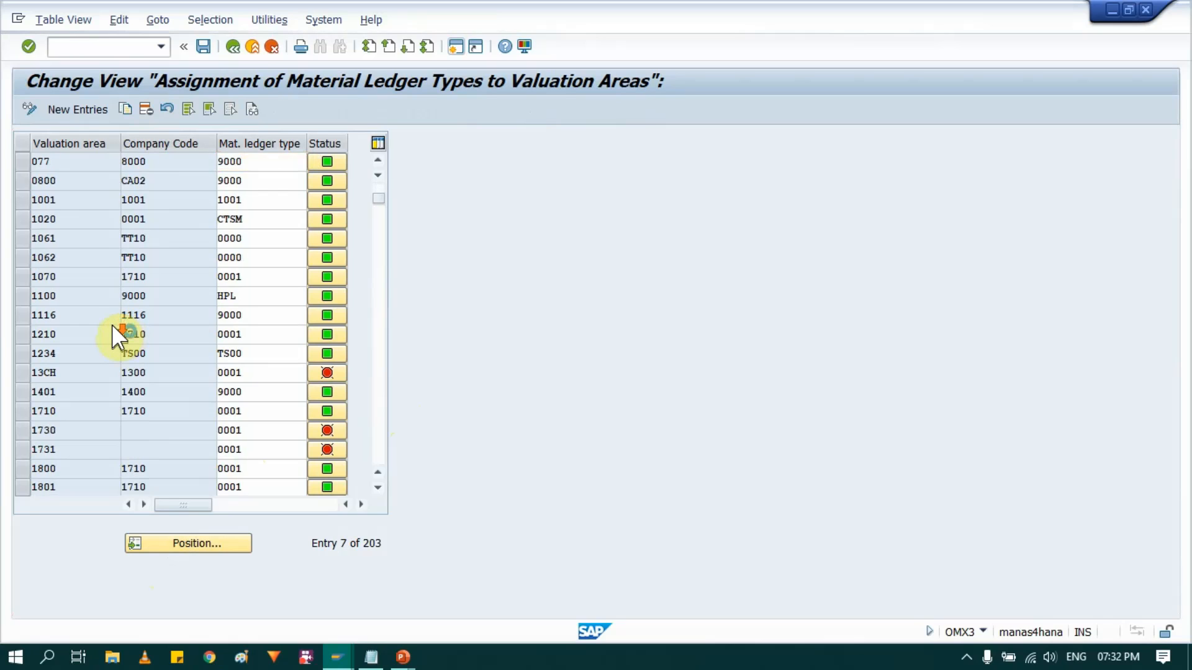
scroll(113, 340, "down", 8)
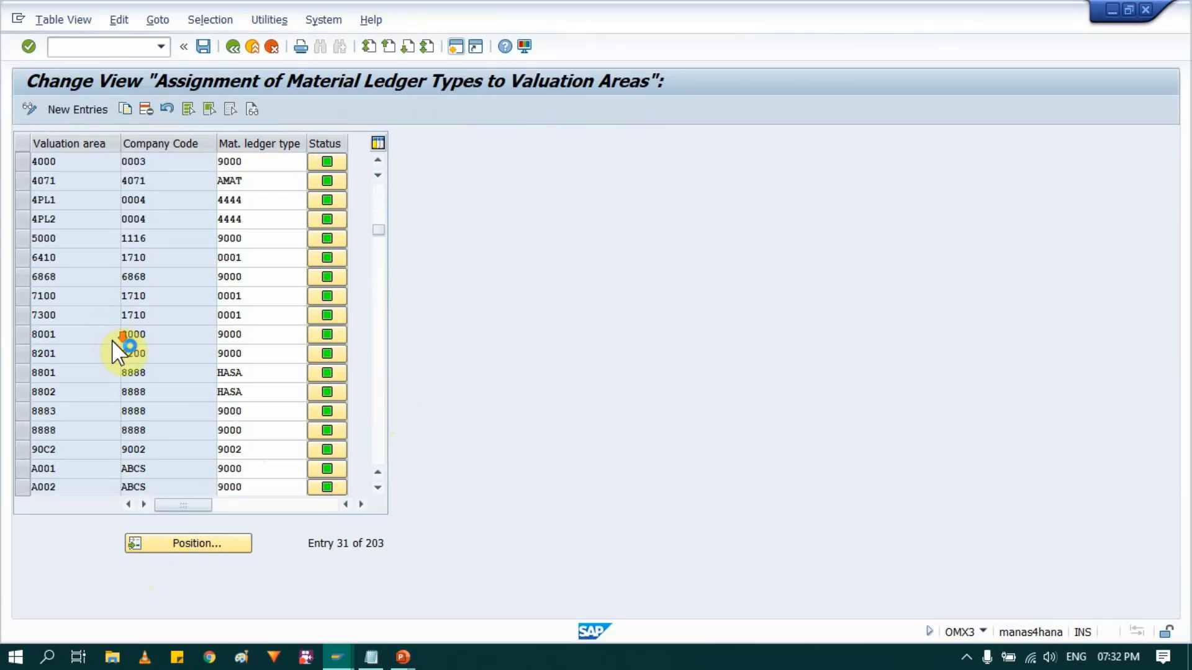
scroll(123, 388, "down", 13)
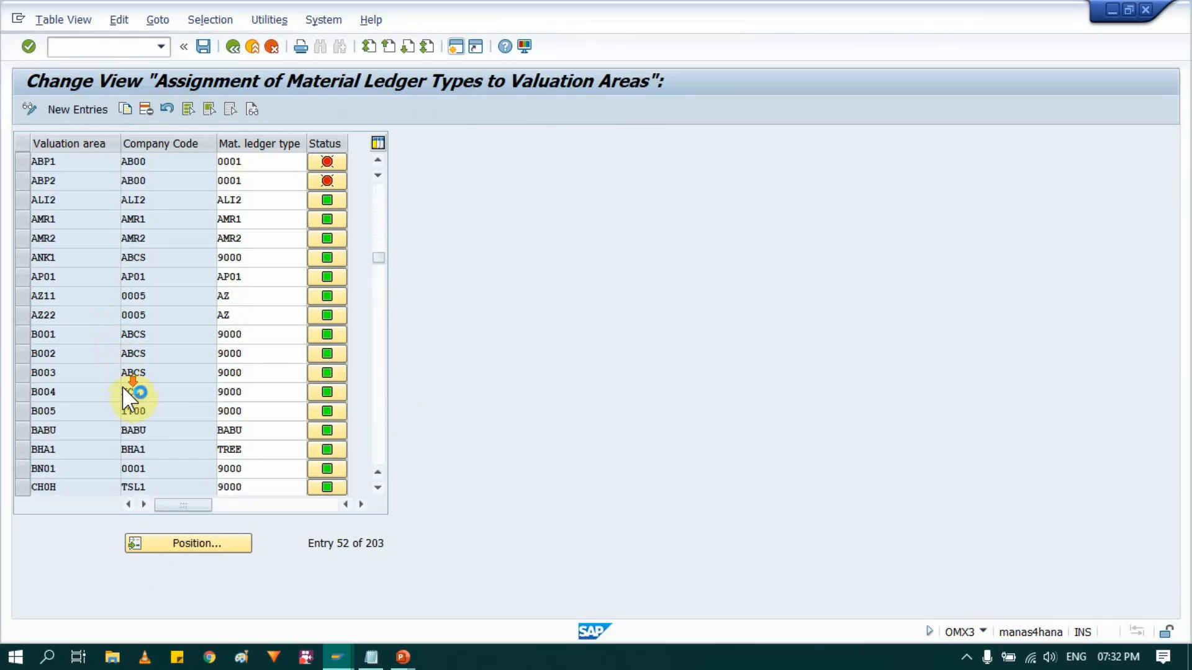
scroll(123, 388, "down", 5)
scroll(216, 546, "down", 4)
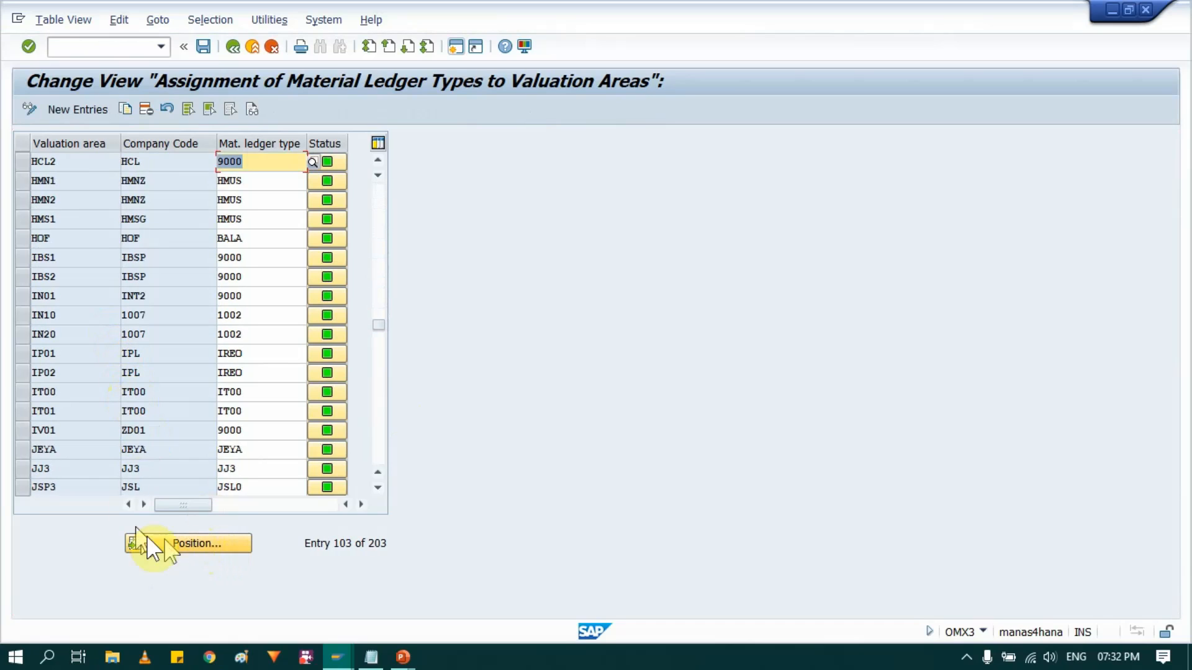
scroll(147, 428, "down", 1)
scroll(147, 428, "up", 1)
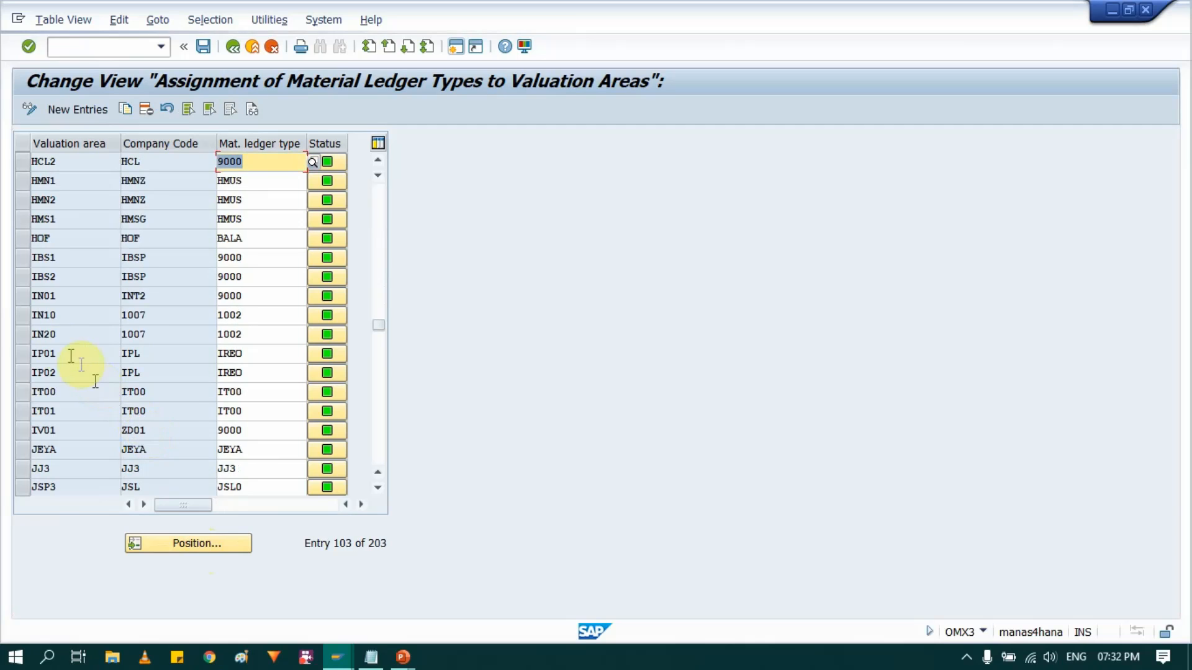
left_click(25, 315)
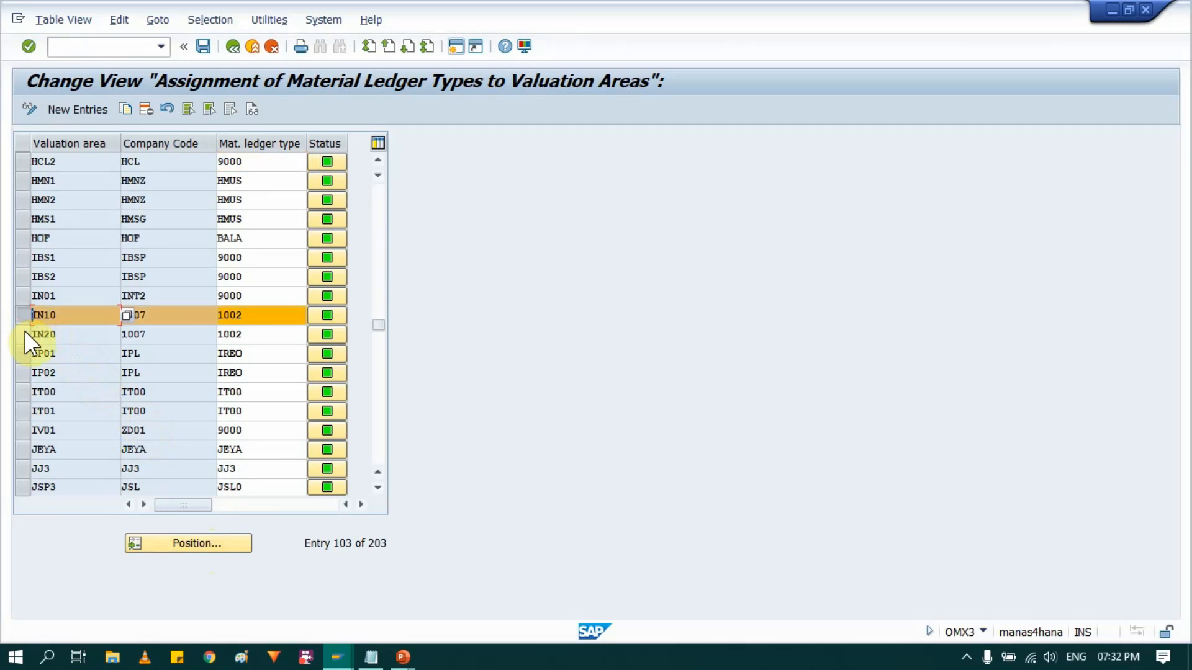
left_click(24, 332)
left_click(273, 316)
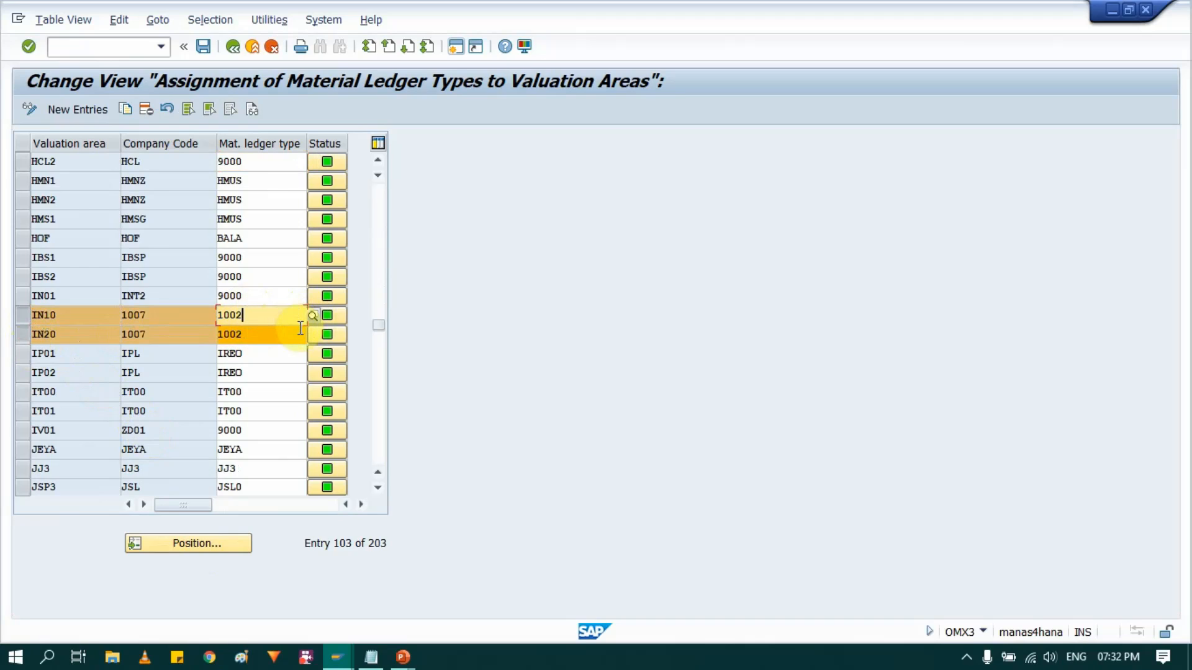
key("BackSpace")
key("BackSpace")
key("BackSpace")
key("BackSpace")
type("10")
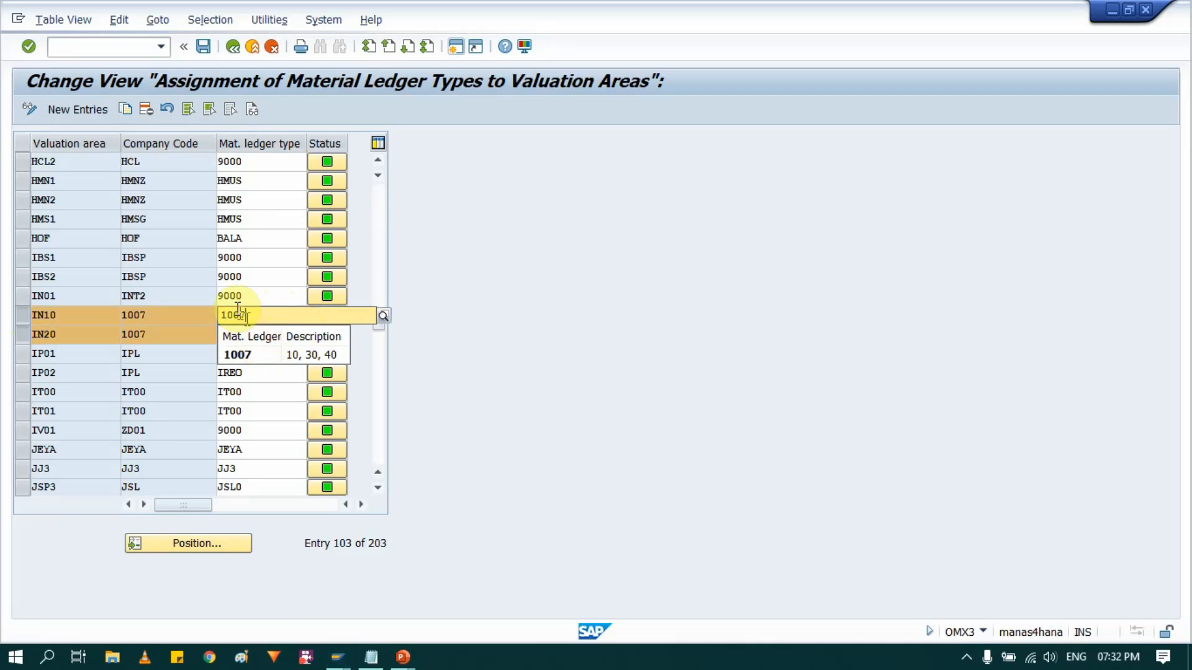
left_click(246, 357)
- Set the material ledger type of valuation area IN20 to 1007
left_click(251, 332)
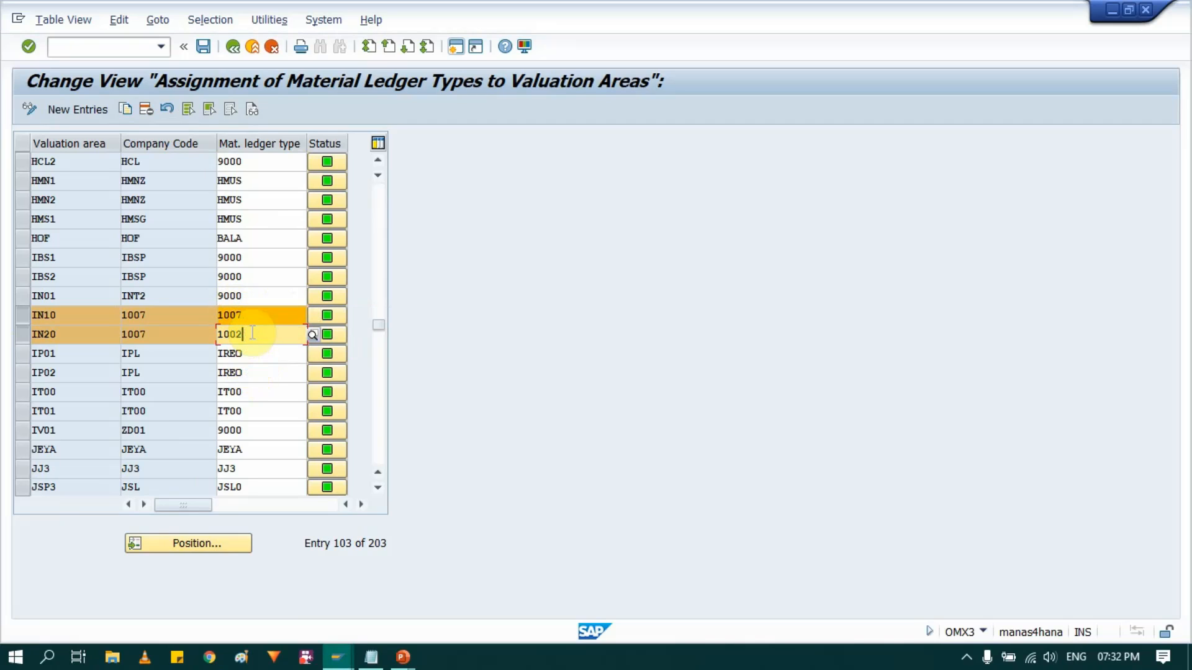
key("BackSpace")
type("7")
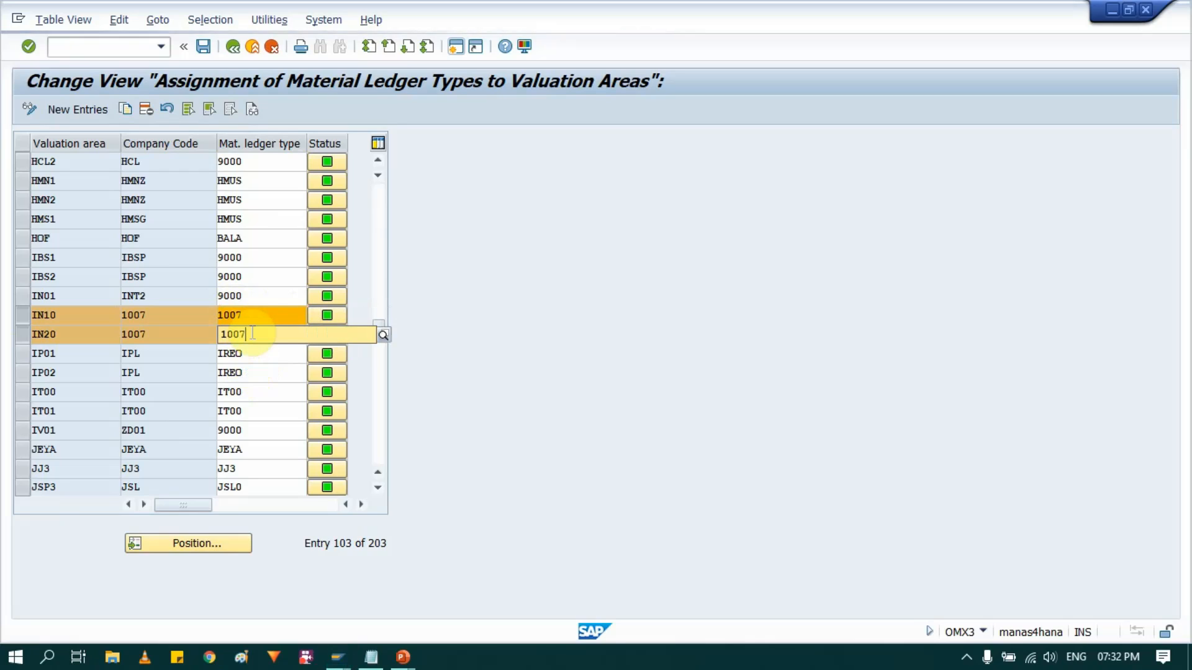
left_click(251, 373)
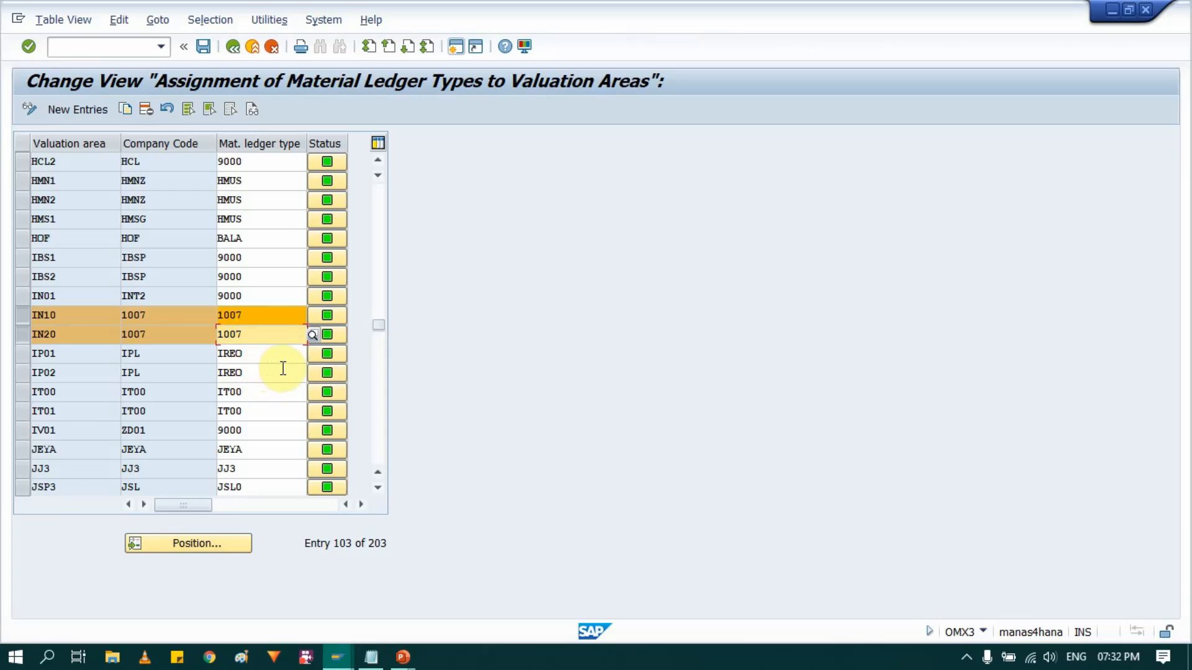
key("Return")
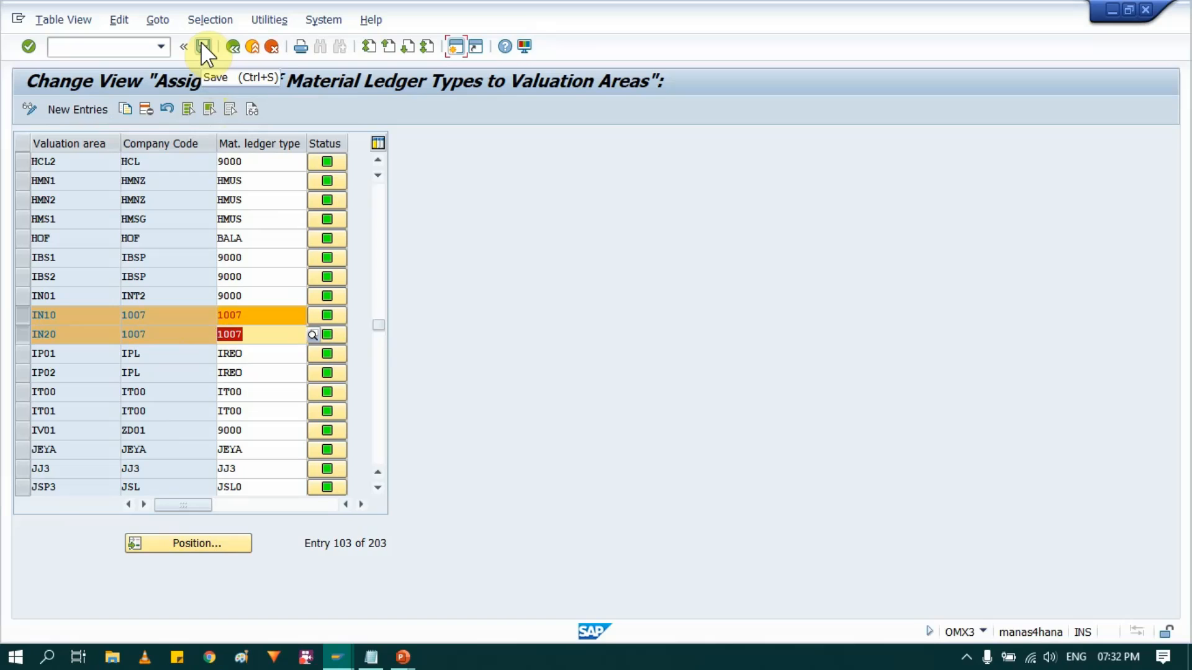
- Check the transaction code in the system information and save the IN10 and IN20 assignments to the proposed customizing request
left_click(982, 630)
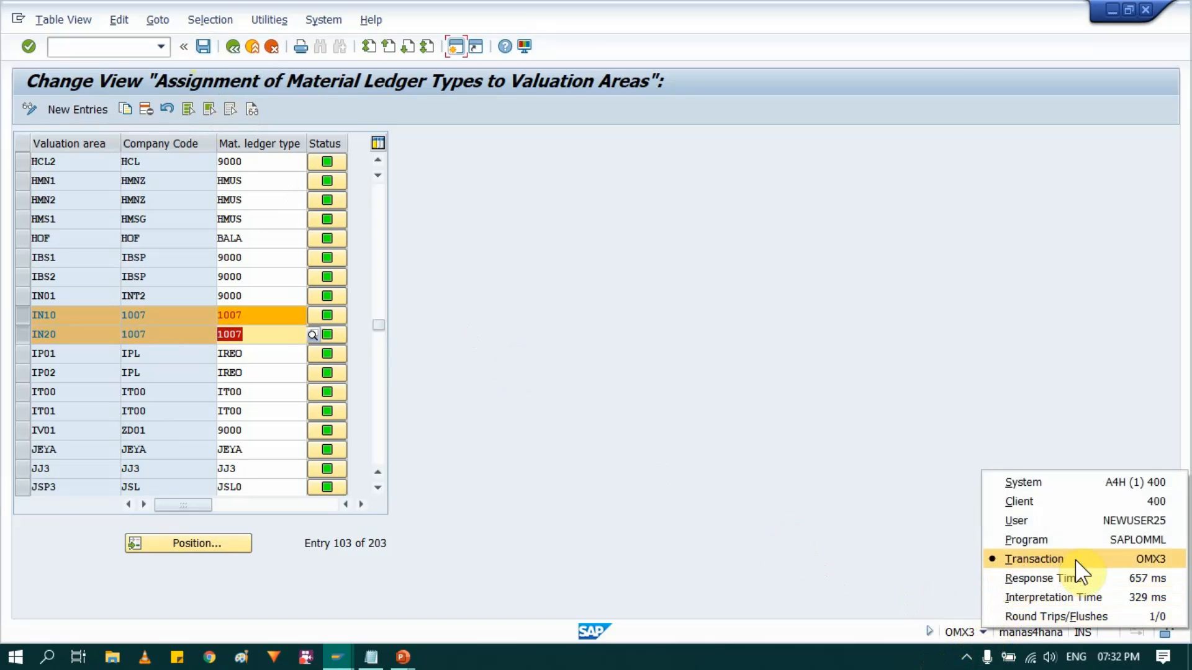
left_click(20, 315)
left_click(21, 332)
left_click(204, 47)
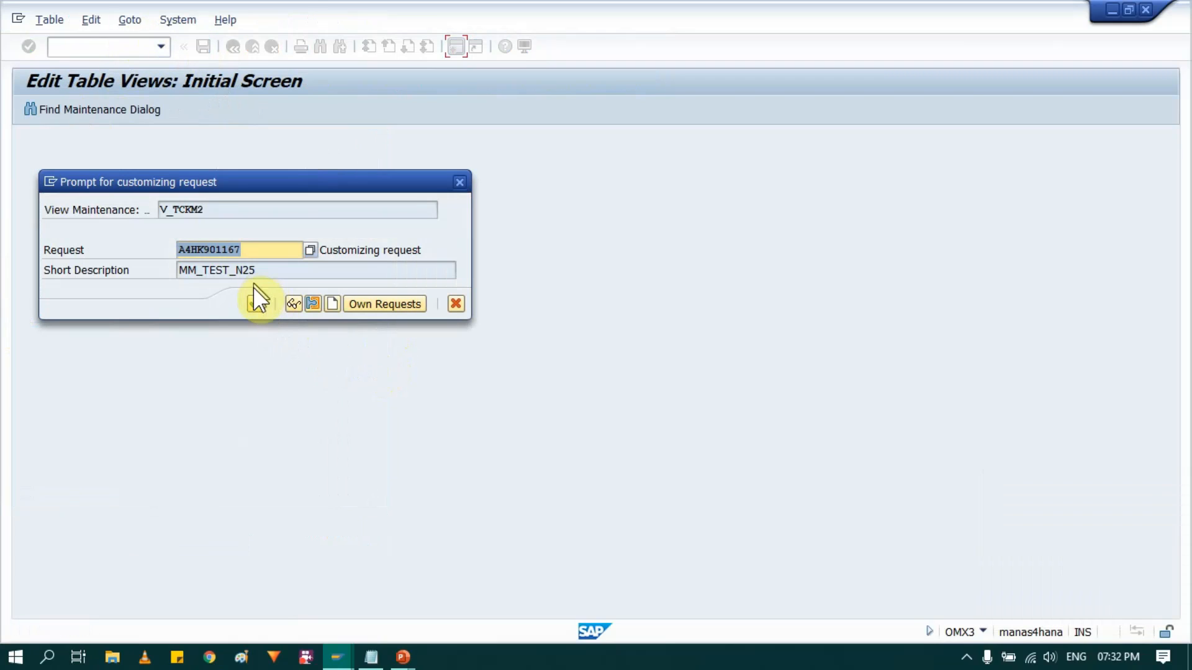
left_click(254, 300)
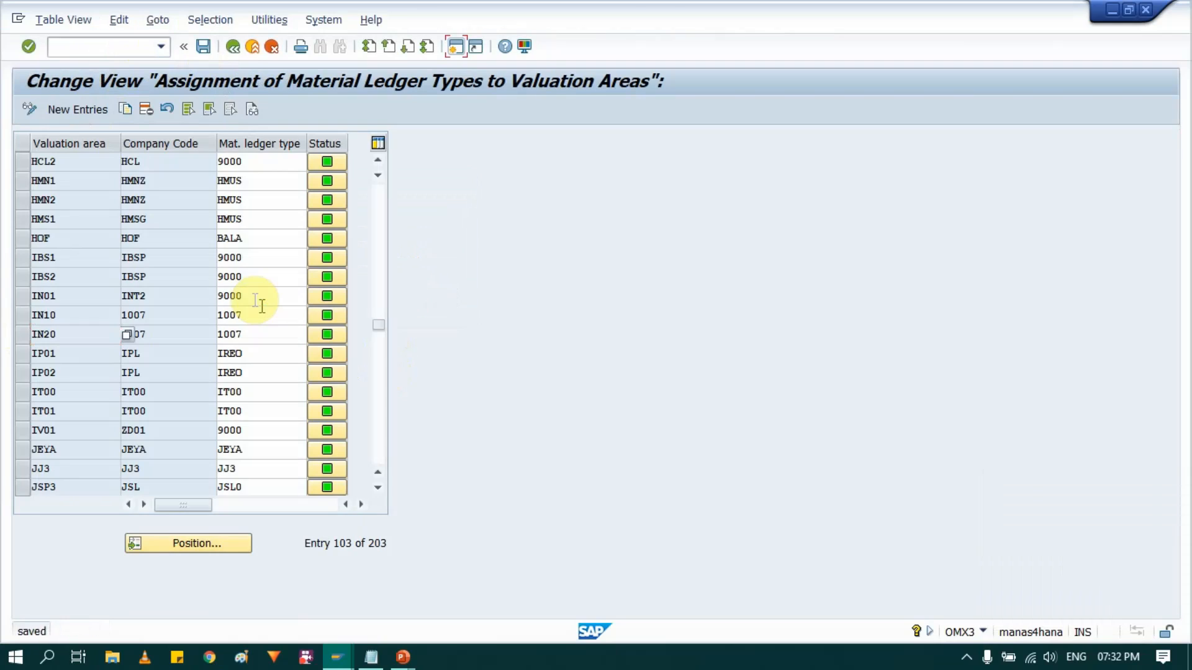
key("alt+Tab")
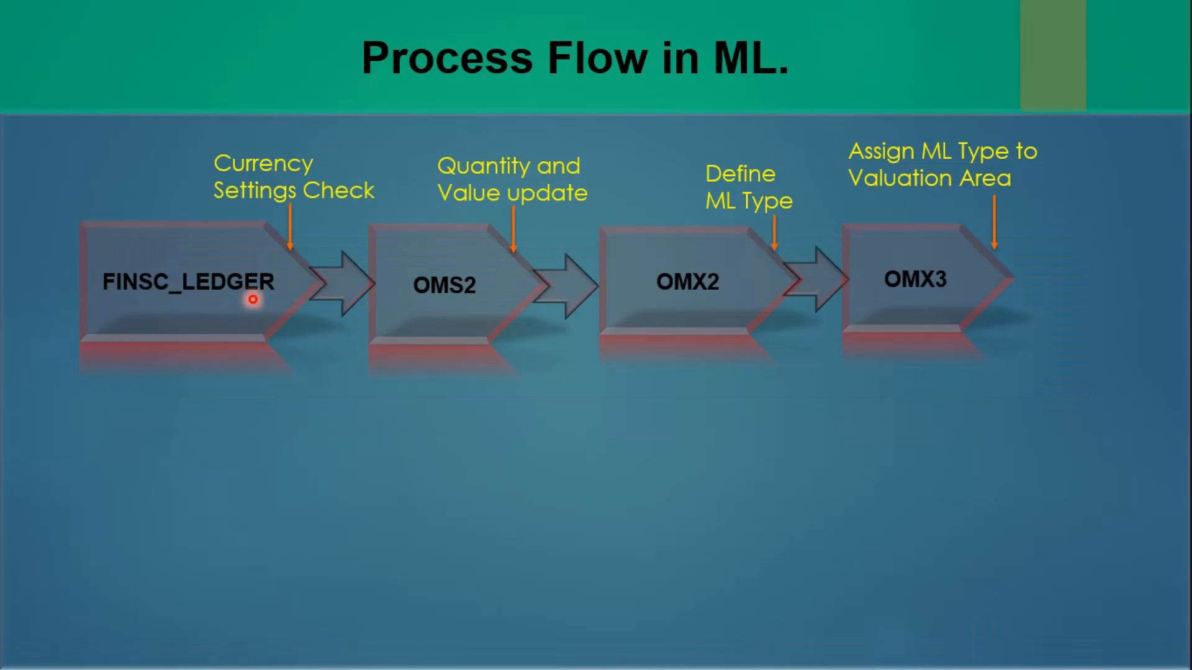
key("Right")
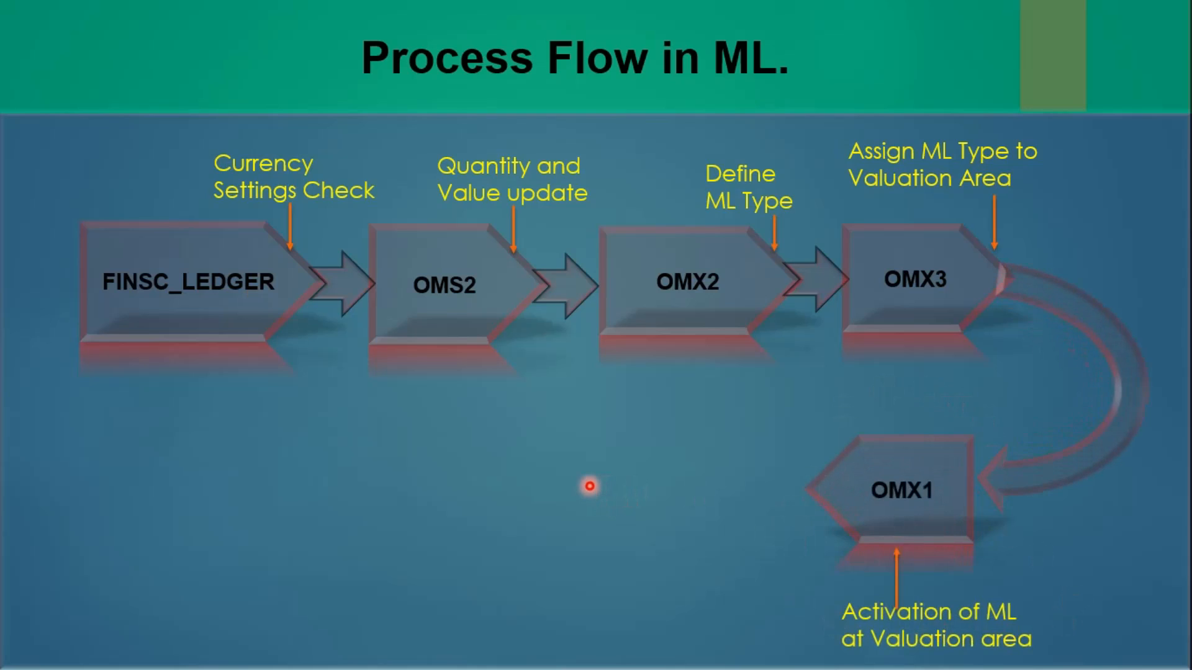
key("alt+Tab")
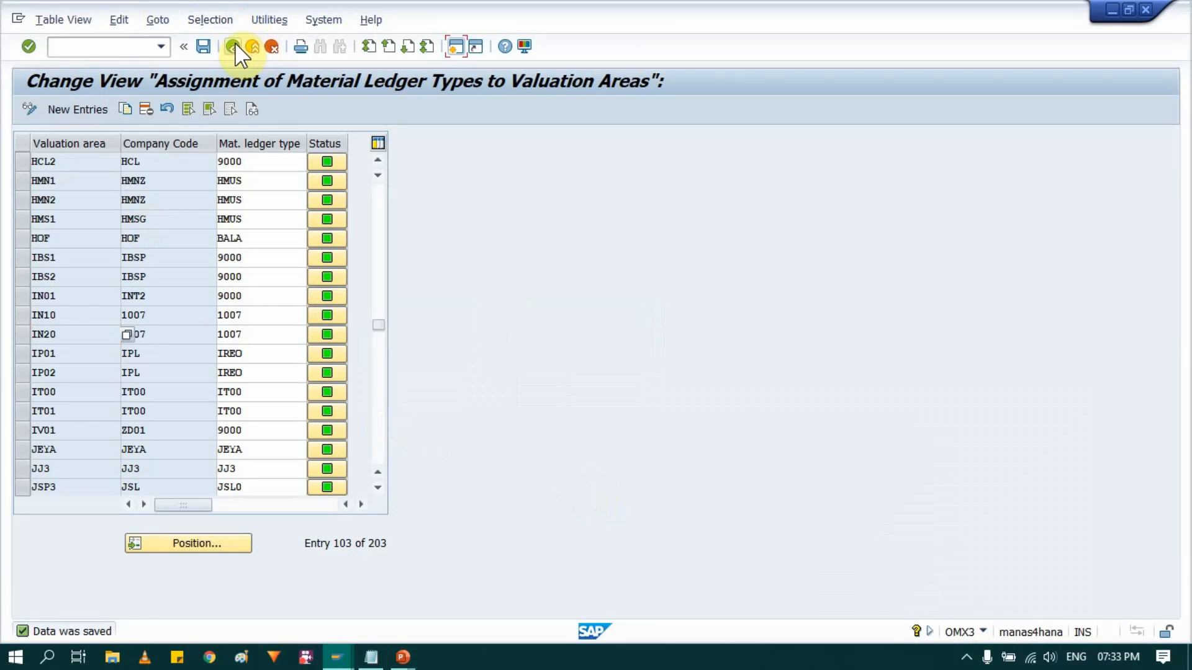
- Return to the IMG structure and open the activity Activate Material Ledger for Valuation Areas
left_click(235, 42)
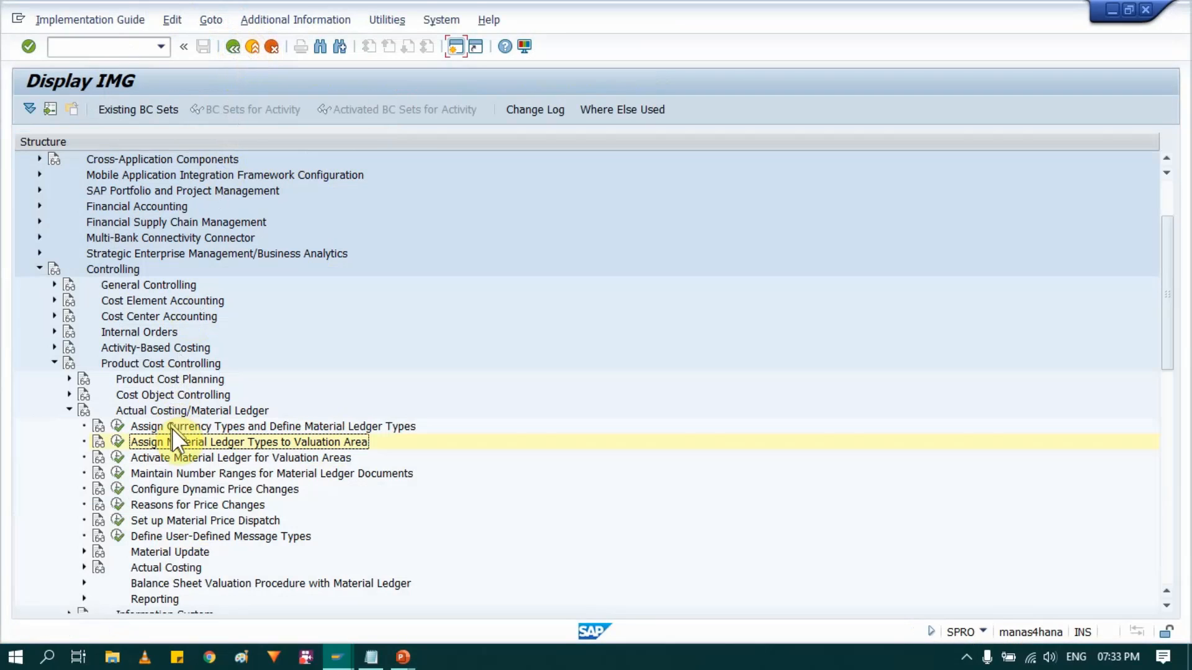
left_click(185, 460)
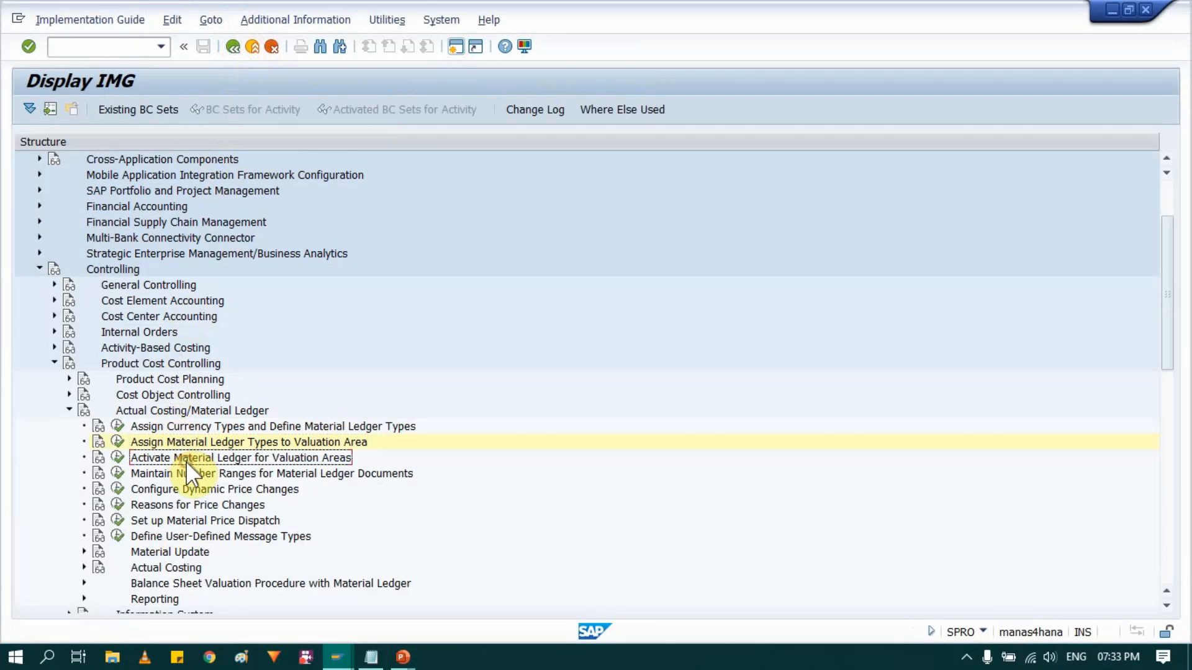
left_click(123, 461)
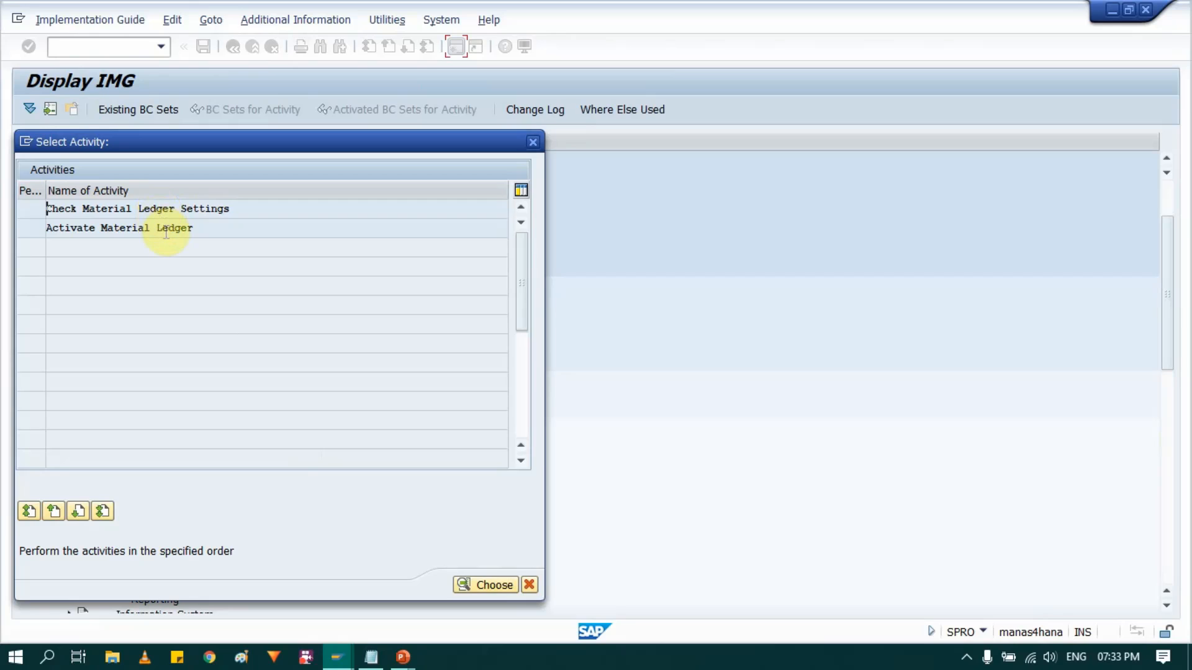
- Open the Activate Material Ledger activity and position the valuation area list at IN10
double_click(164, 229)
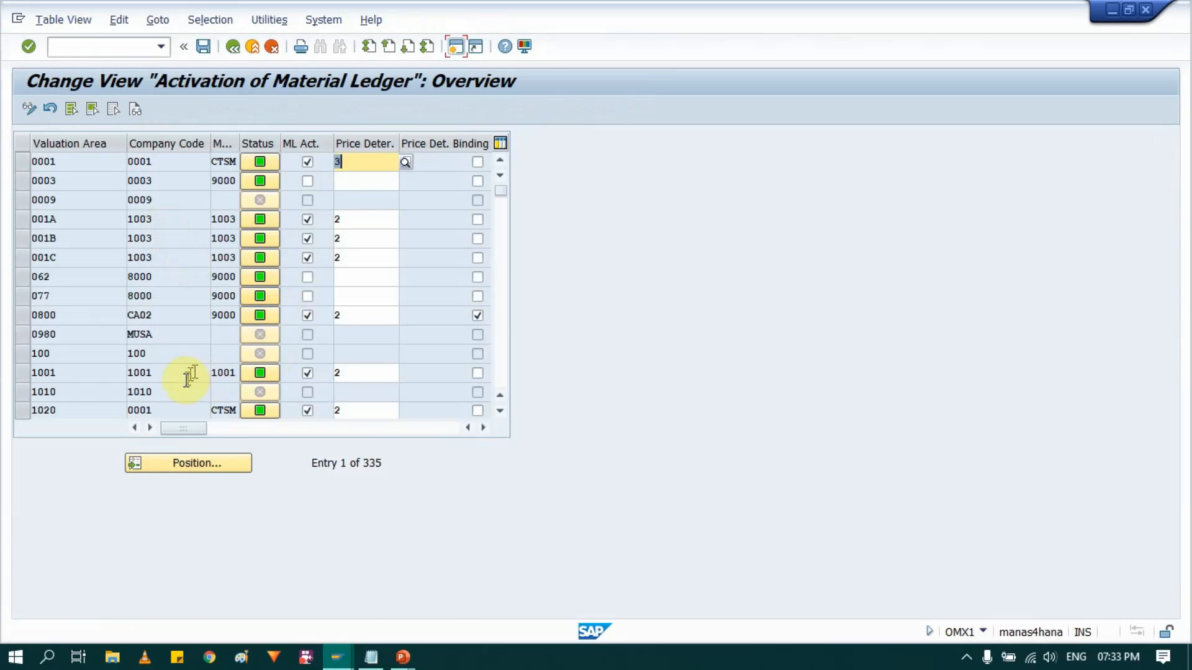
left_click(192, 464)
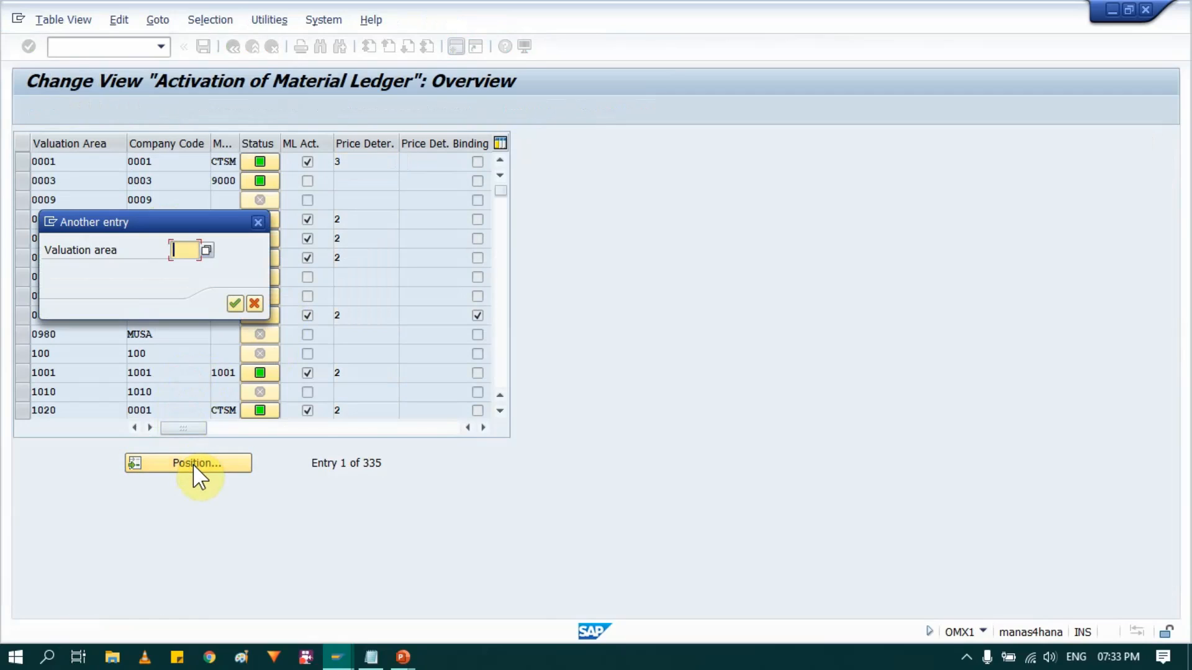
type("IN10")
key("Return")
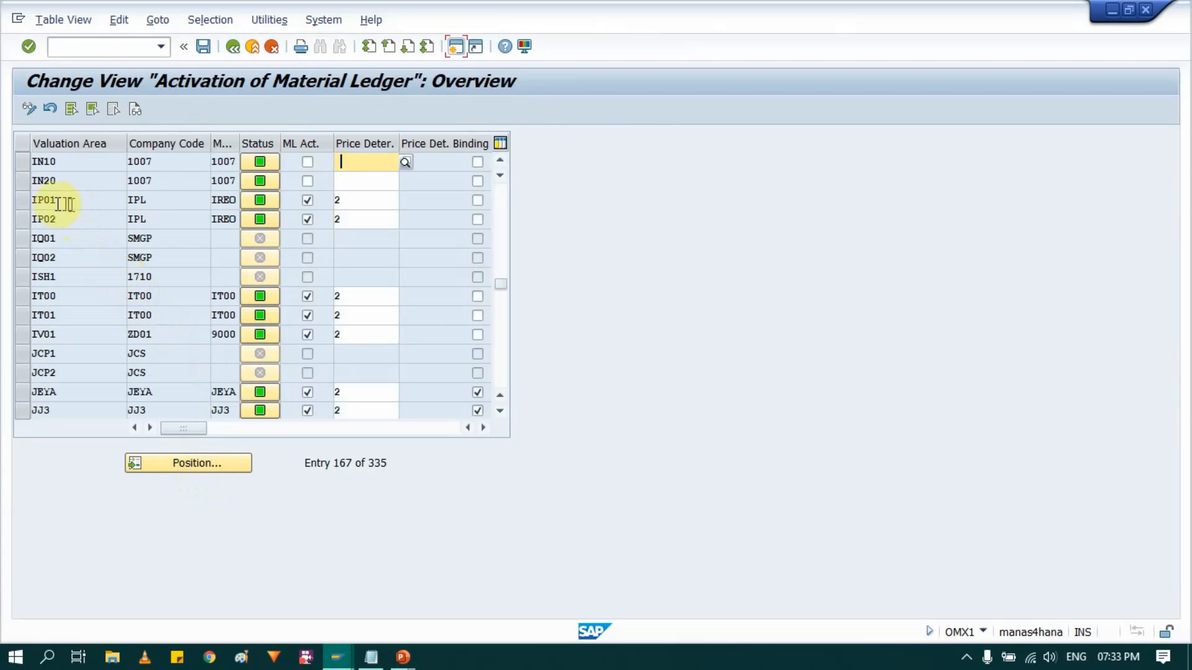
- Mark the material ledger as active for valuation areas IN10 and IN20 of company code 1007
left_click(21, 163)
left_click(23, 183)
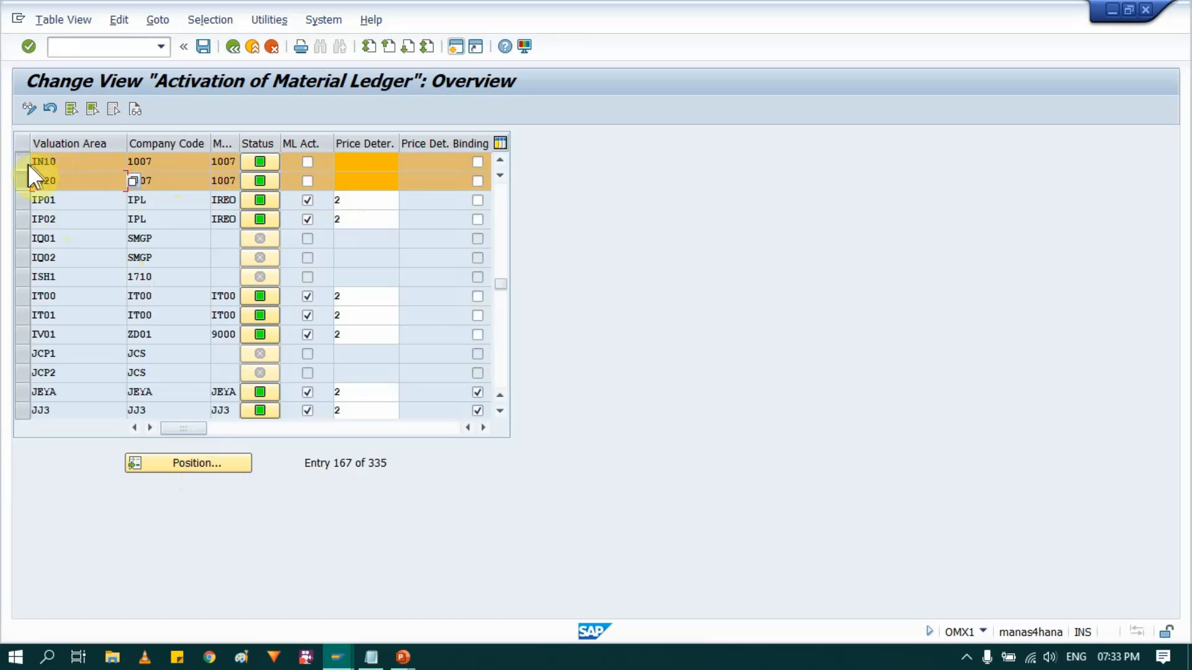
left_click(21, 163)
left_click(21, 180)
left_click(307, 161)
left_click(307, 180)
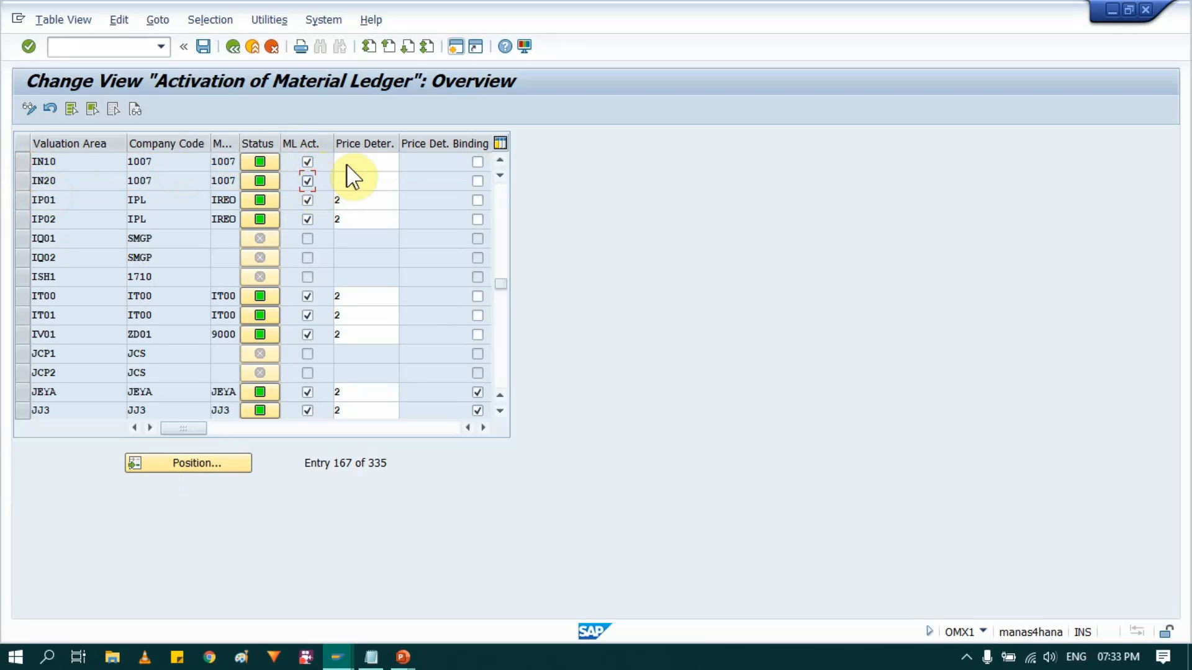
- Set price determination to 2 (Transaction-Based) for valuation areas IN10 and IN20, choosing IN10's value from the list of possible entries
left_click(362, 160)
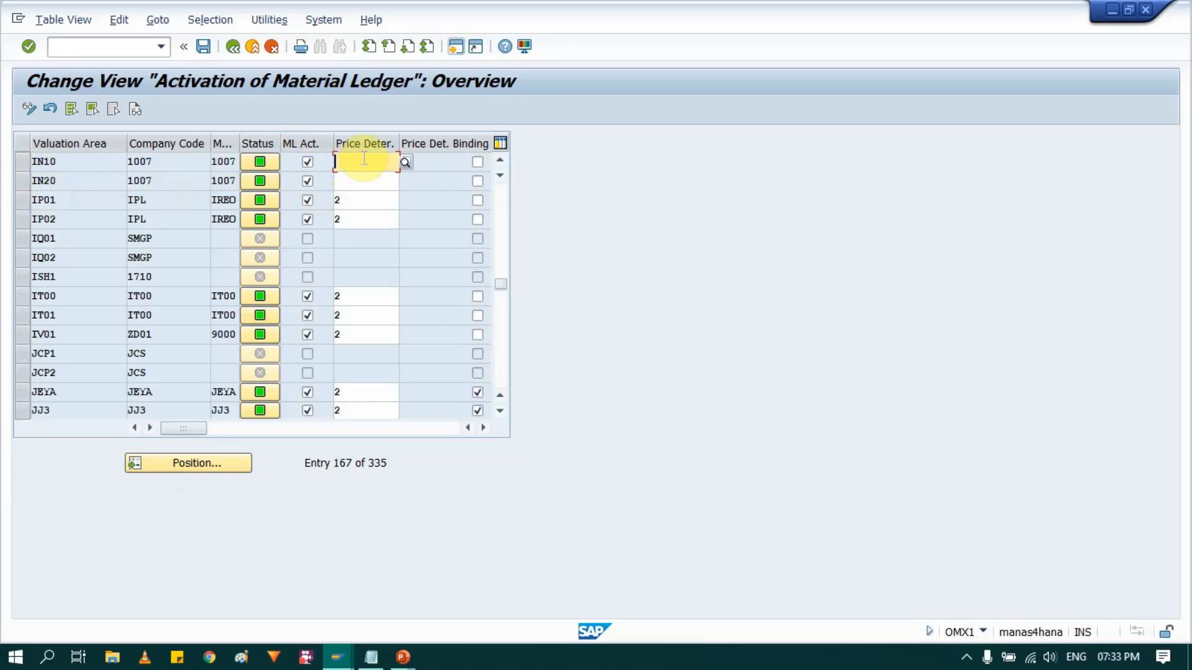
type("2")
key("Return")
left_click(362, 184)
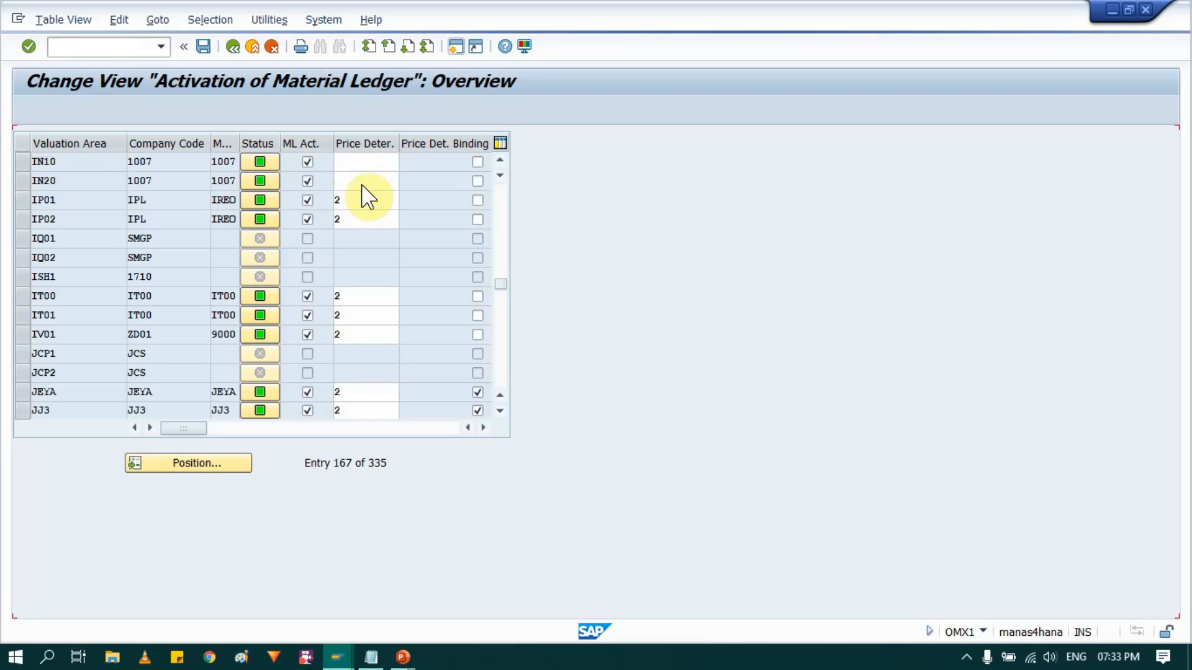
left_click(362, 181)
type("2")
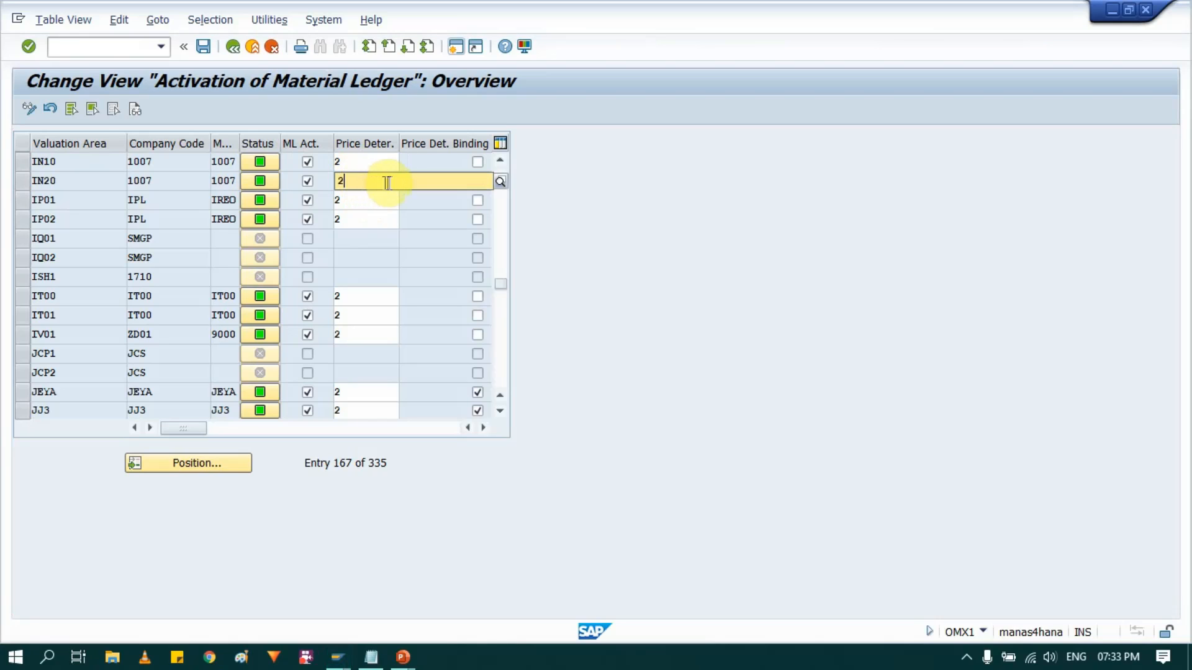
left_click(357, 165)
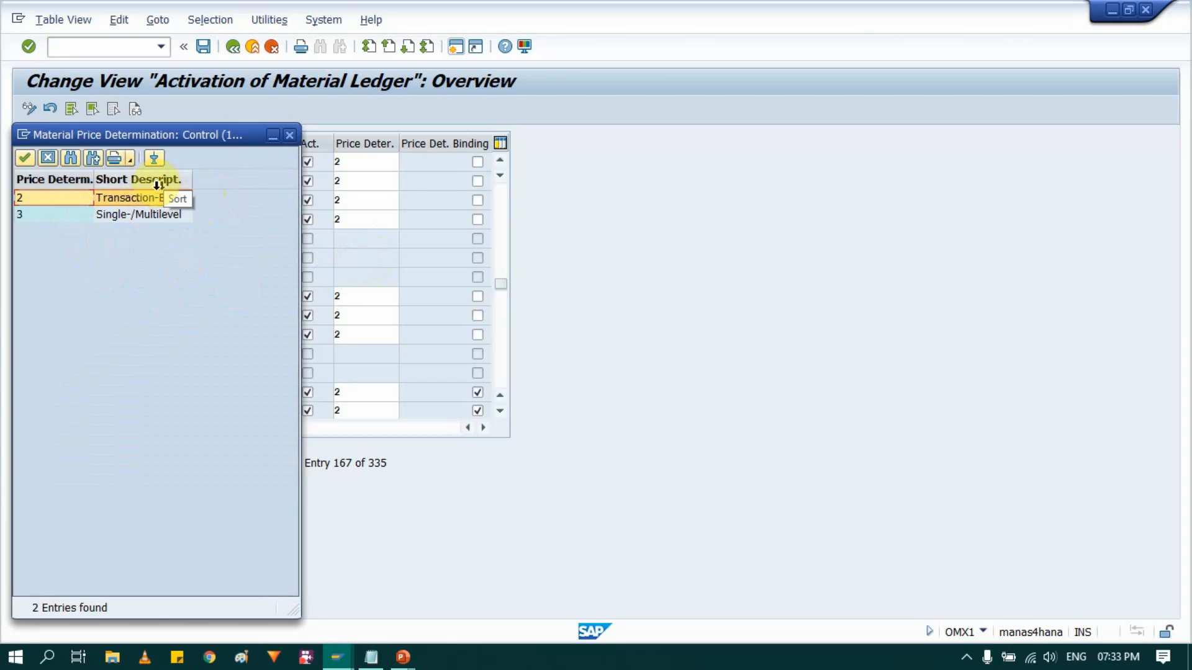
double_click(136, 197)
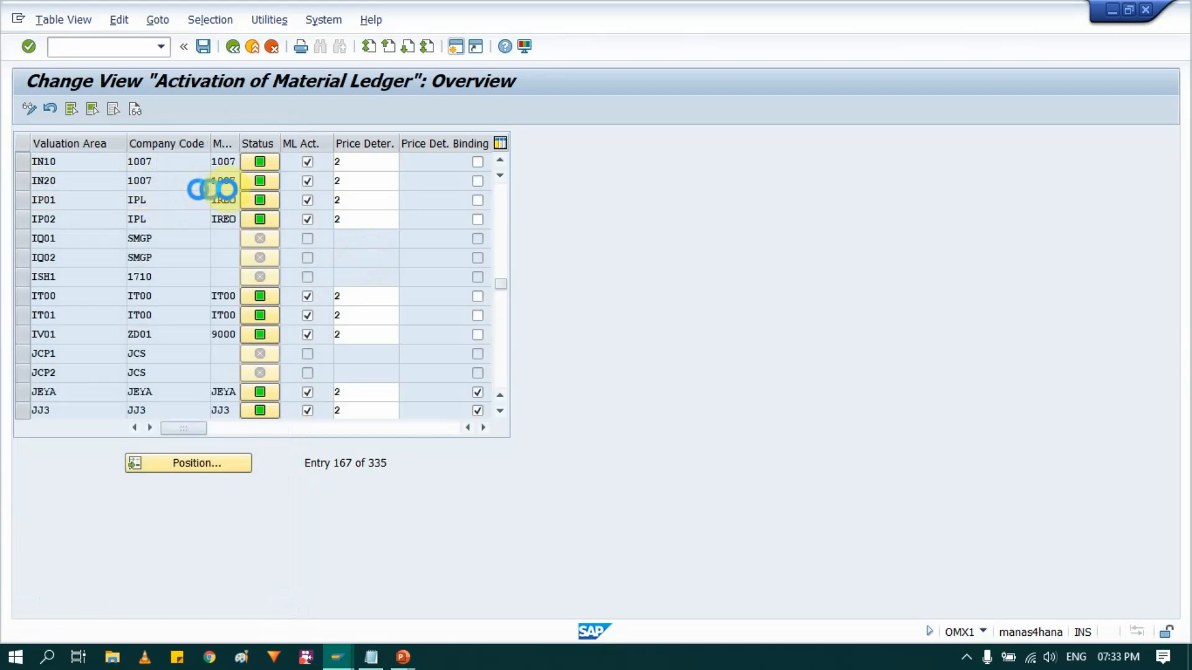
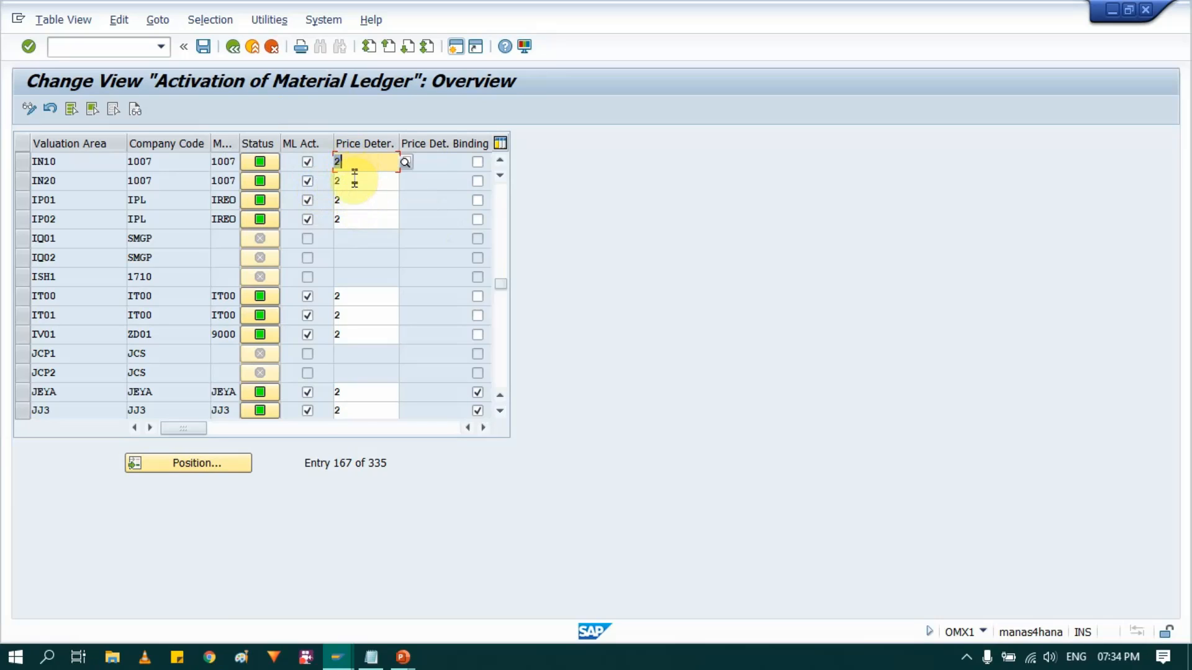
- Save the material ledger activation for valuation areas IN10 and IN20 under the customizing request MM_TEST_N25
left_click(983, 630)
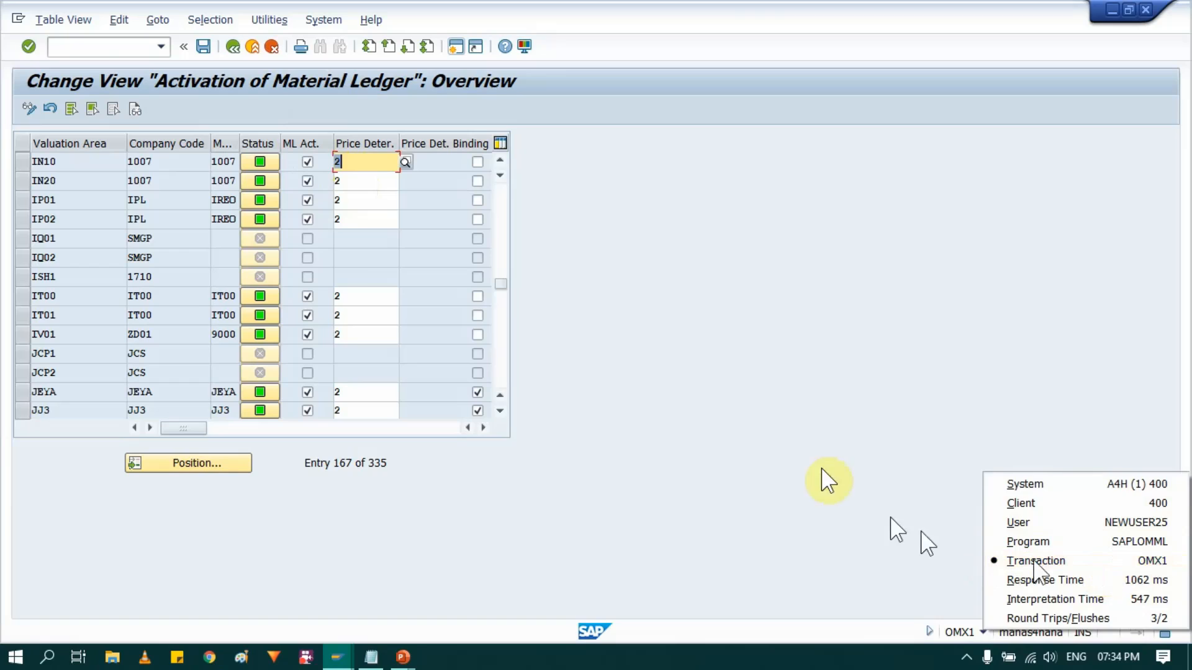
left_click(205, 47)
left_click(206, 46)
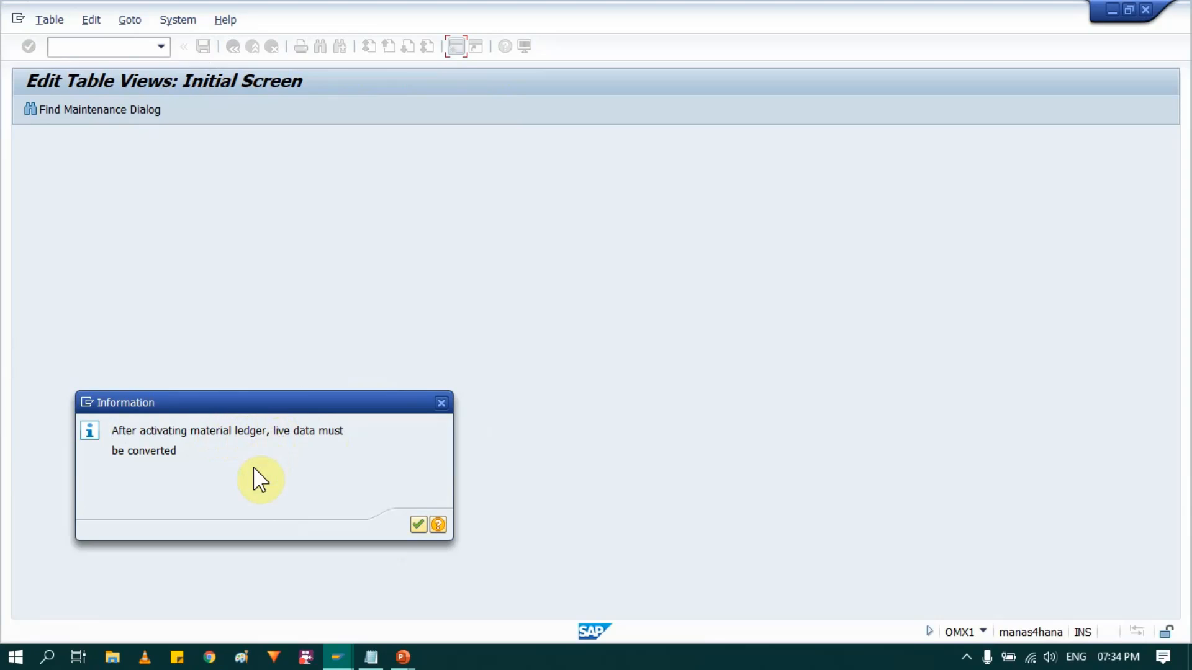
left_click(424, 522)
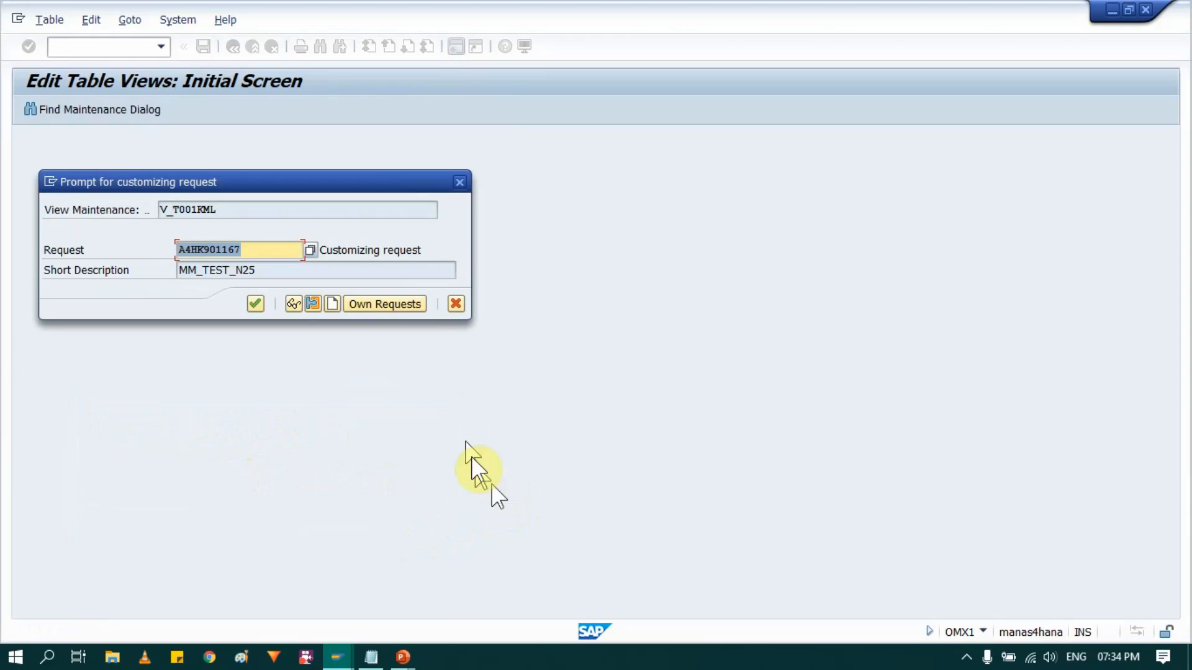
left_click(254, 304)
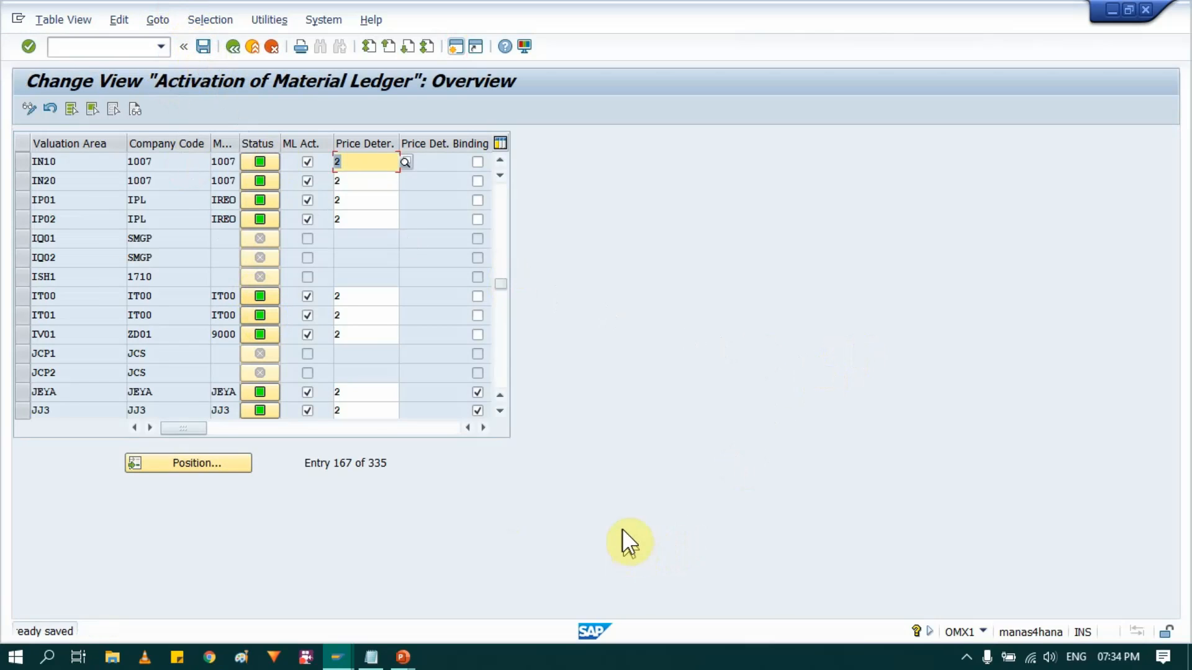
- Consult the ML process flow slide, leave the activation view and open the activity Check Material Ledger Settings
key("alt+Tab")
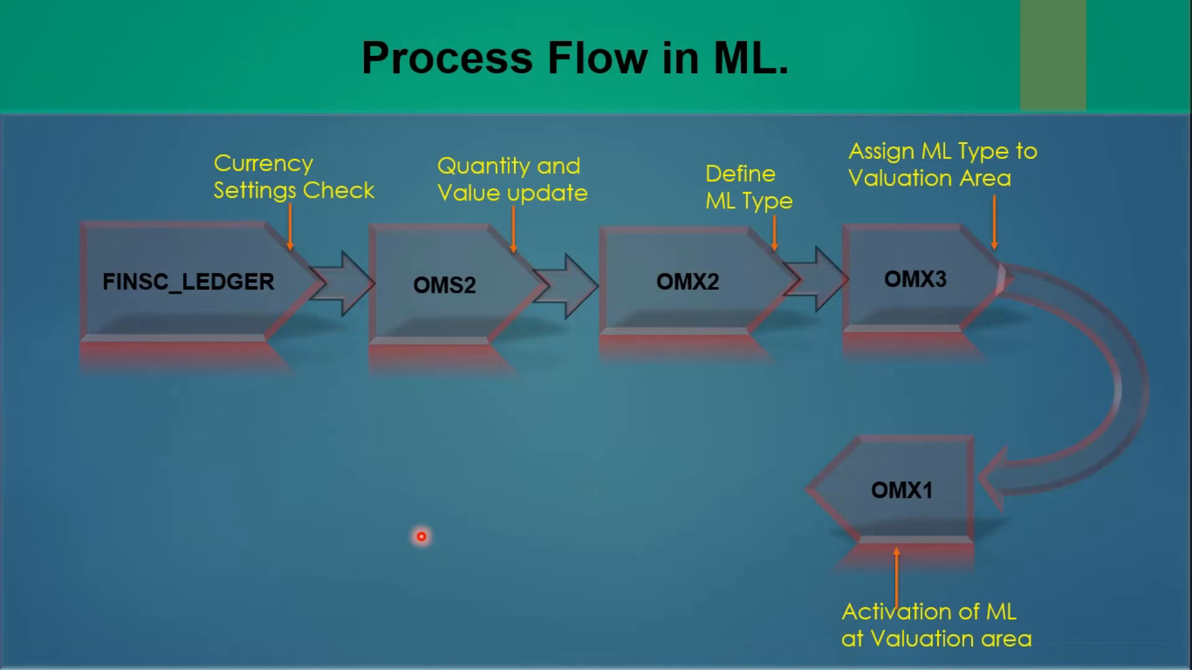
left_click(422, 537)
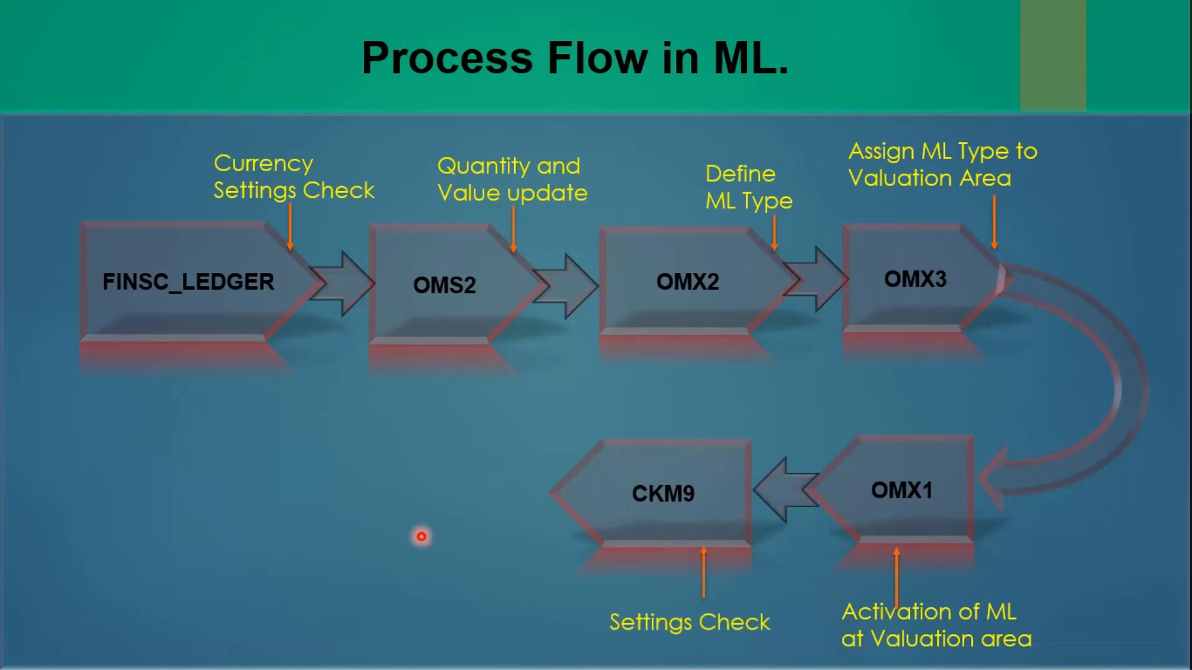
key("alt+Tab")
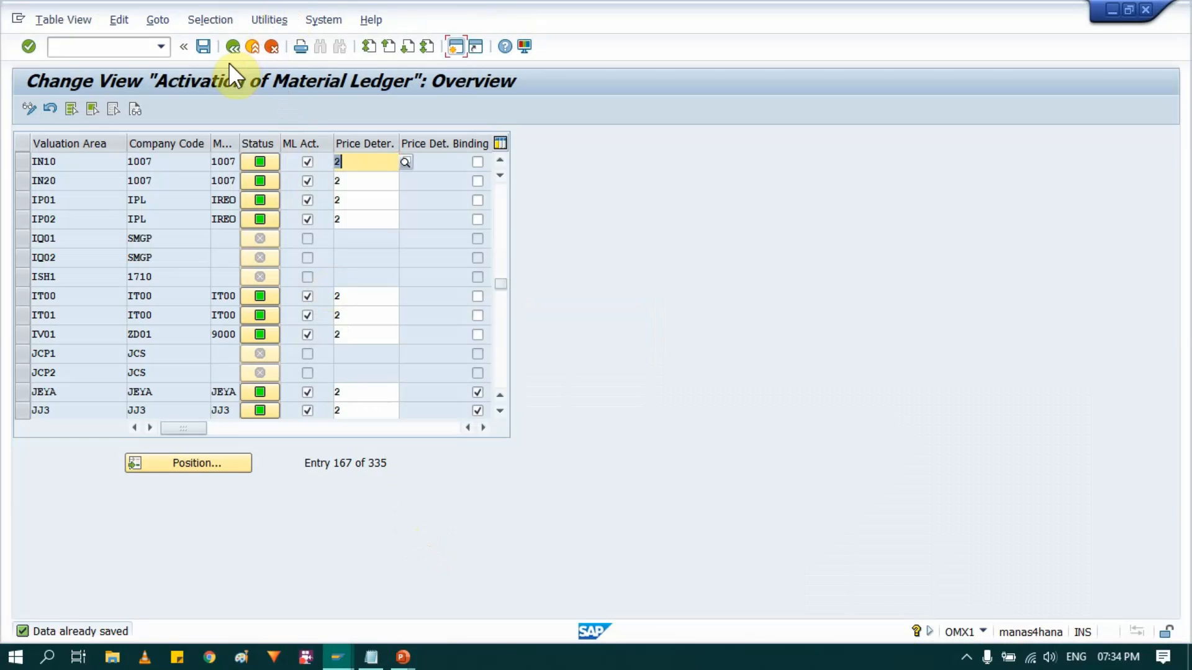
left_click(233, 48)
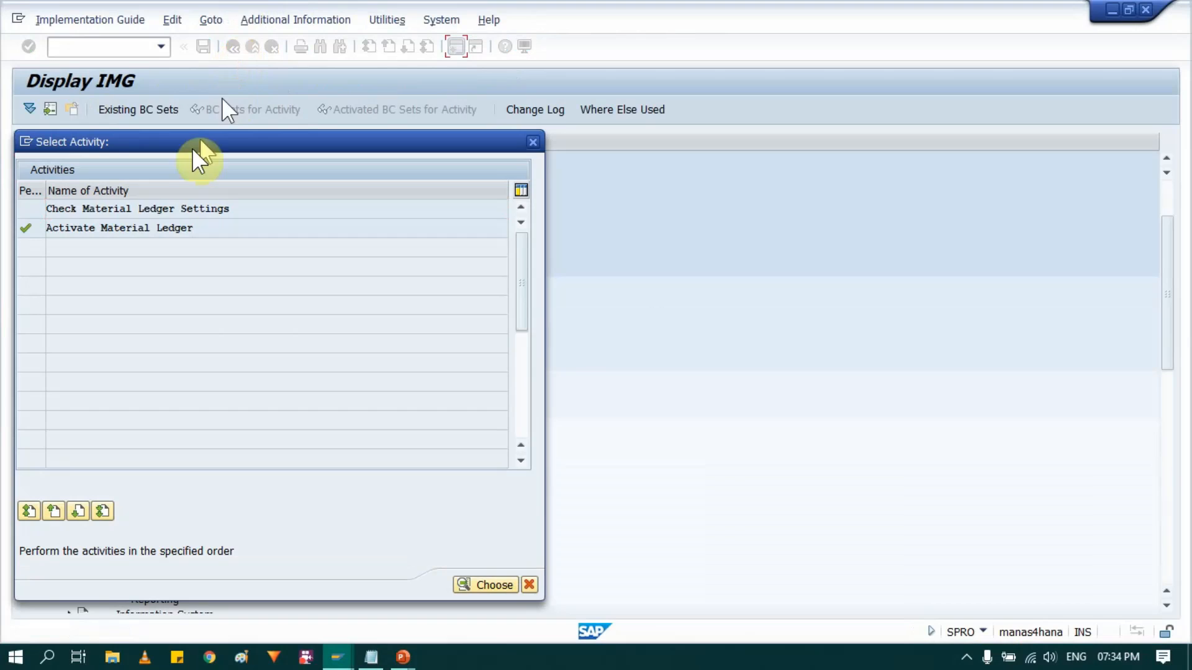
left_click(157, 210)
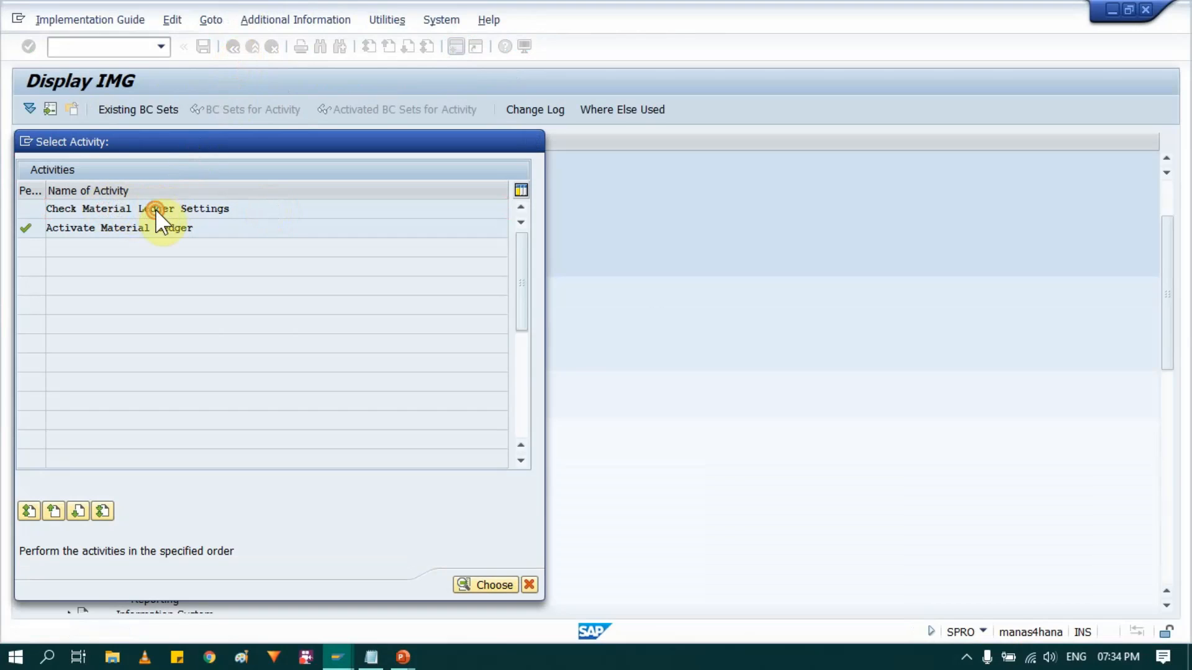
double_click(155, 209)
- Run the display of ML-relevant customizing settings for plant IN10
left_click(232, 142)
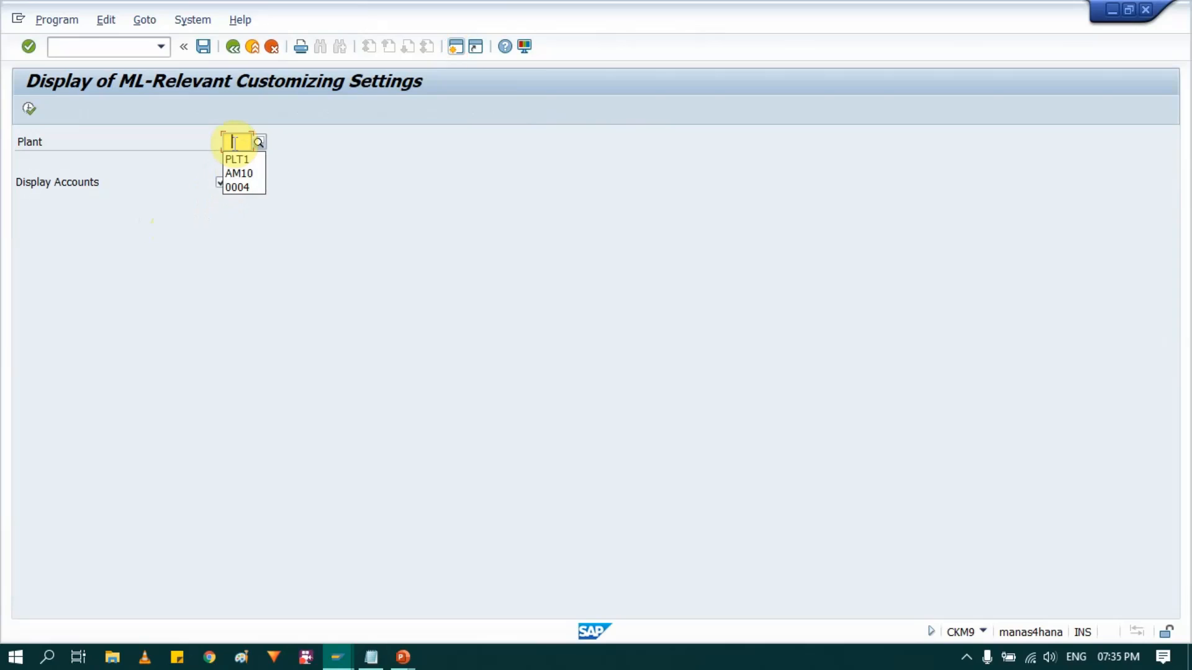
left_click(238, 141)
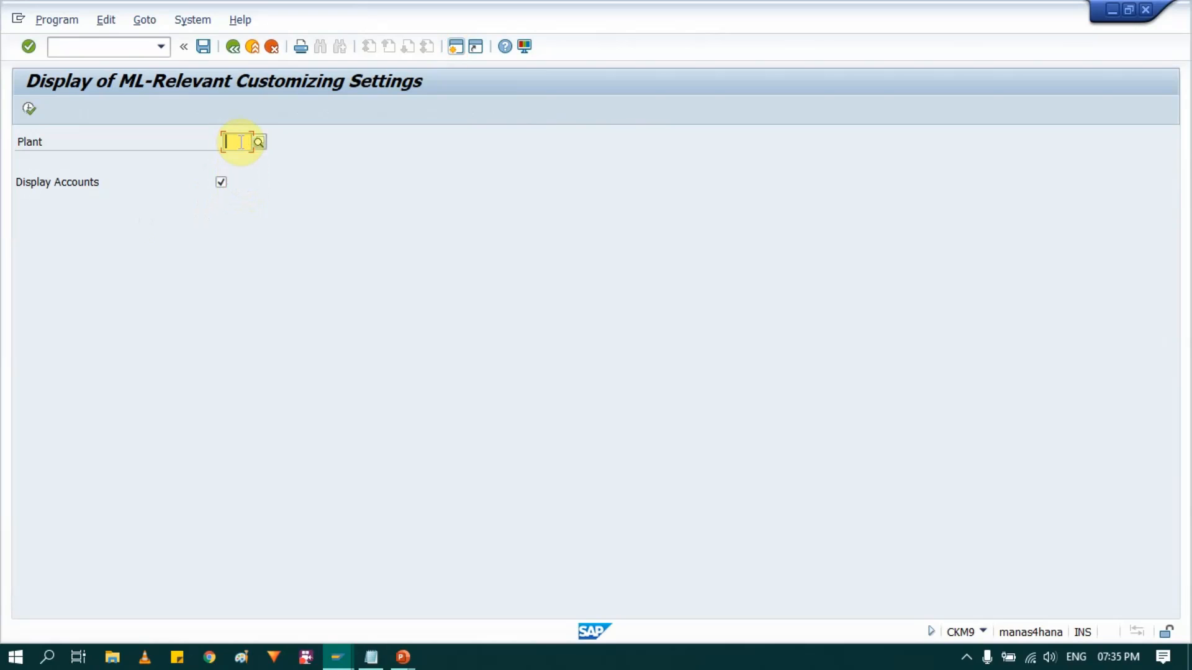
type("IN10")
key("Return")
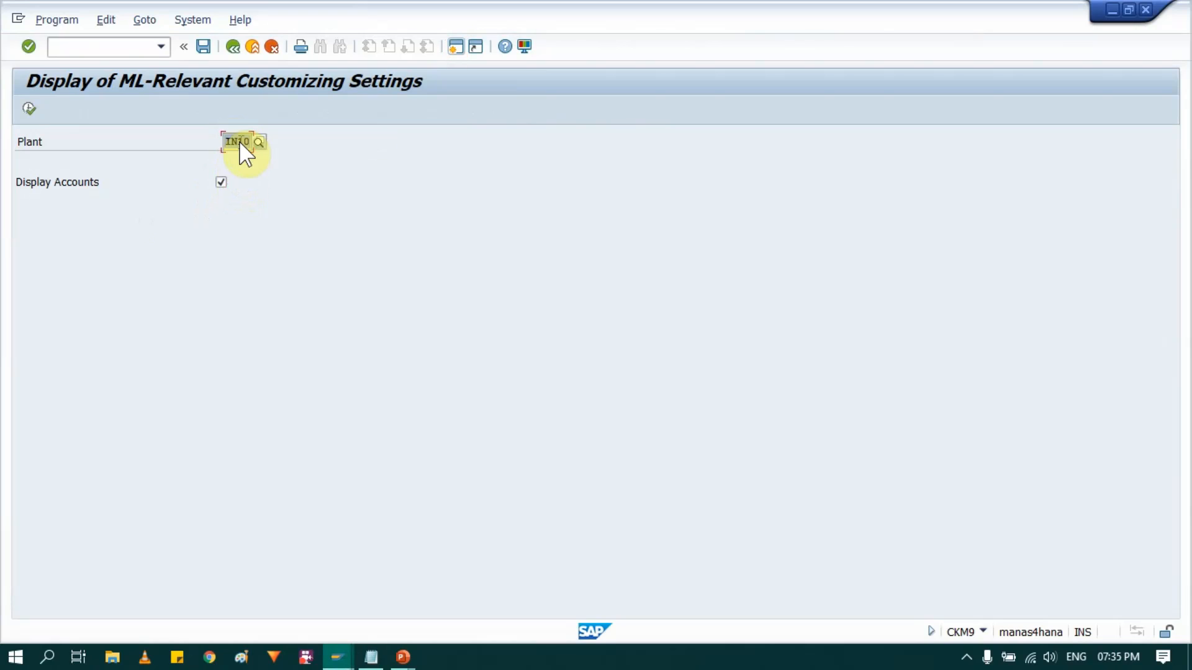
left_click(29, 109)
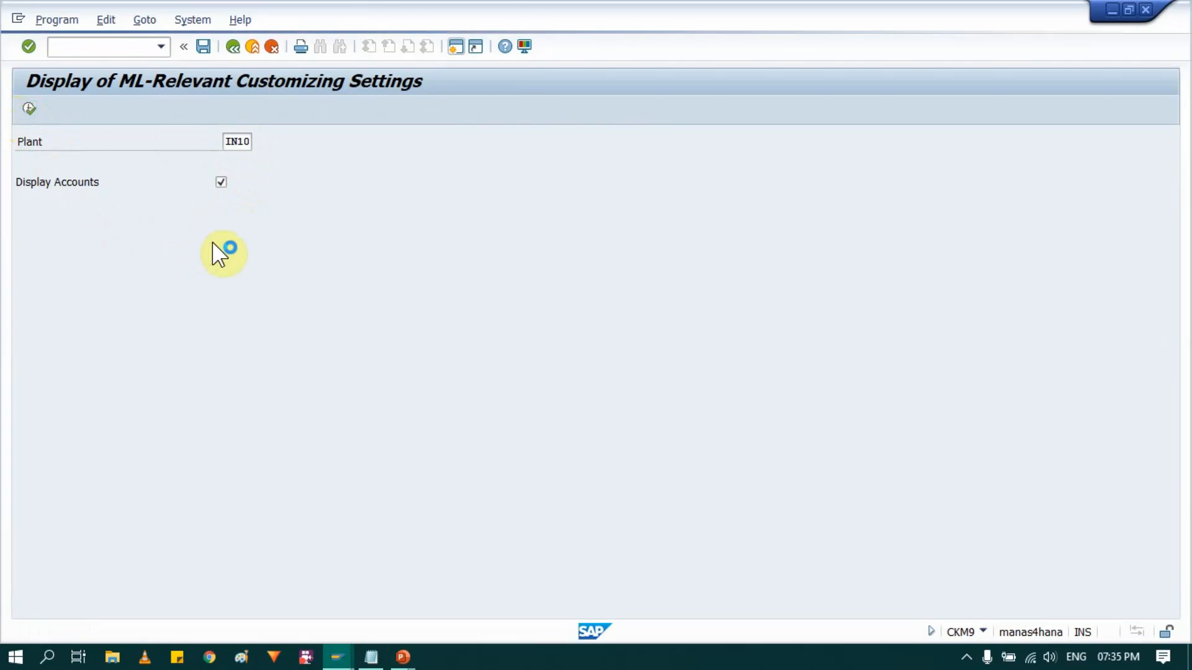
- Review the organizational structures and material ledger settings in the report for valuation area IN10, and leave the report
left_click(376, 328)
scroll(186, 452, "down", 2)
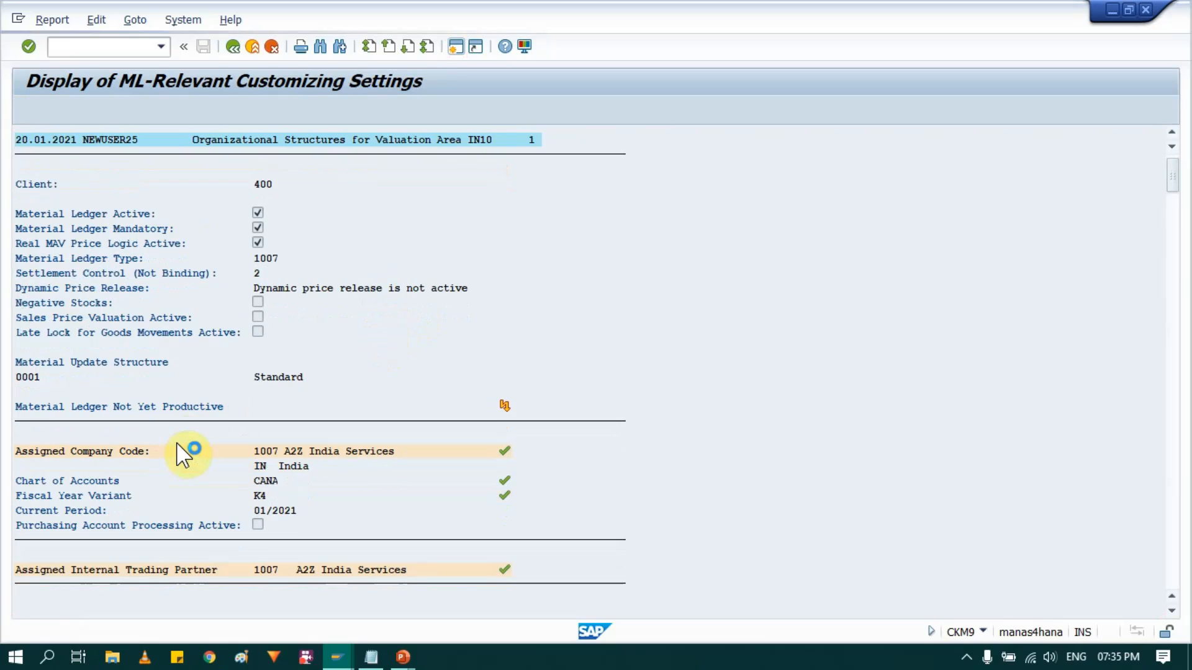
scroll(1188, 224, "down", 1)
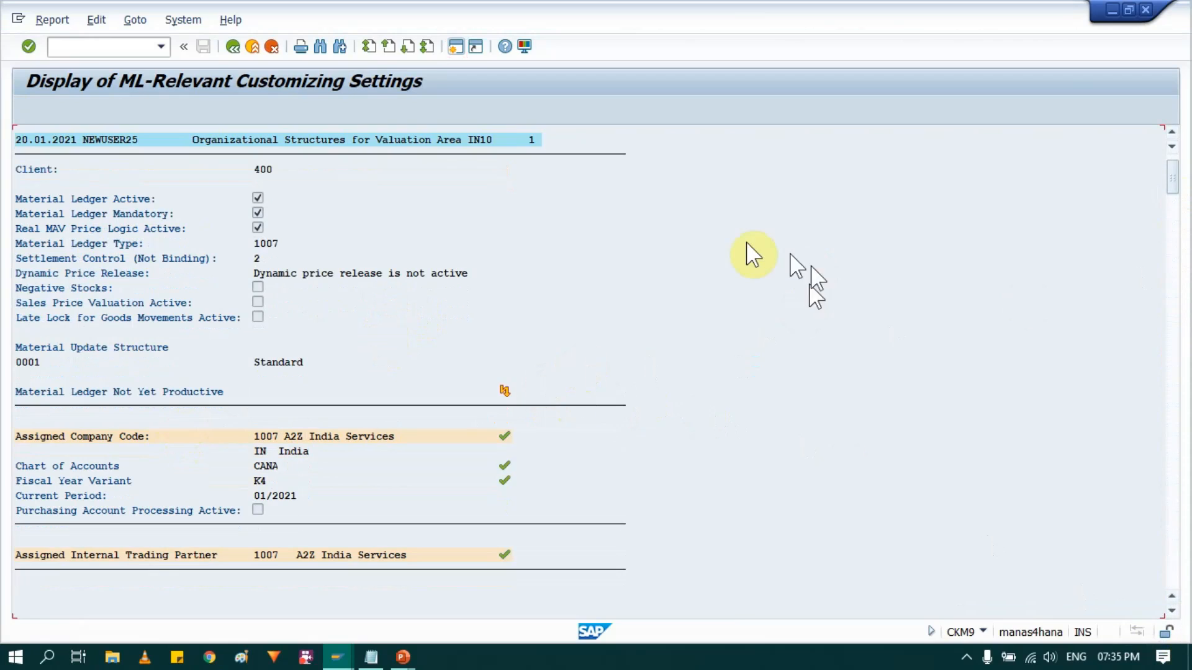
scroll(323, 349, "down", 4)
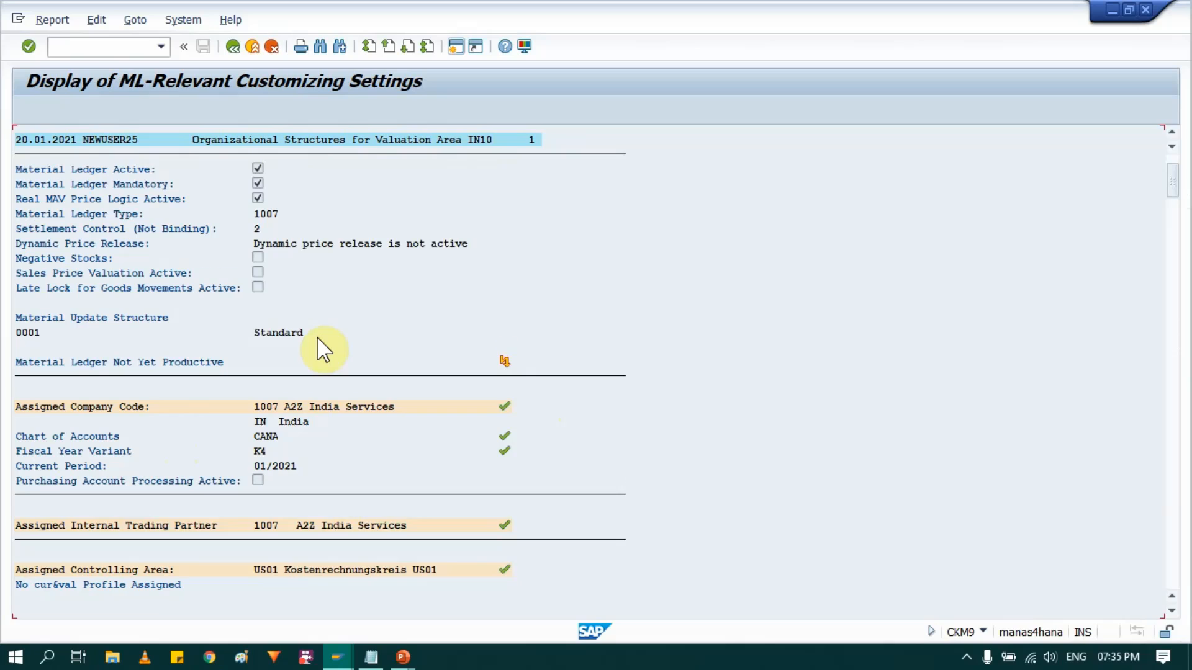
scroll(322, 349, "down", 1)
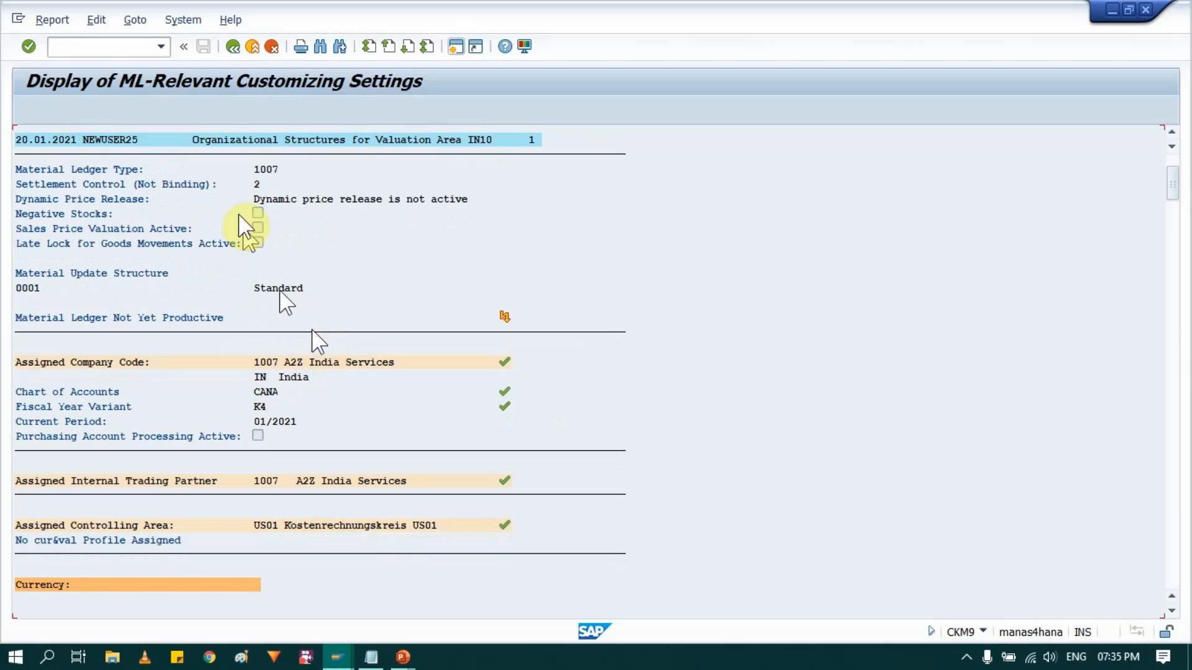
left_click(233, 47)
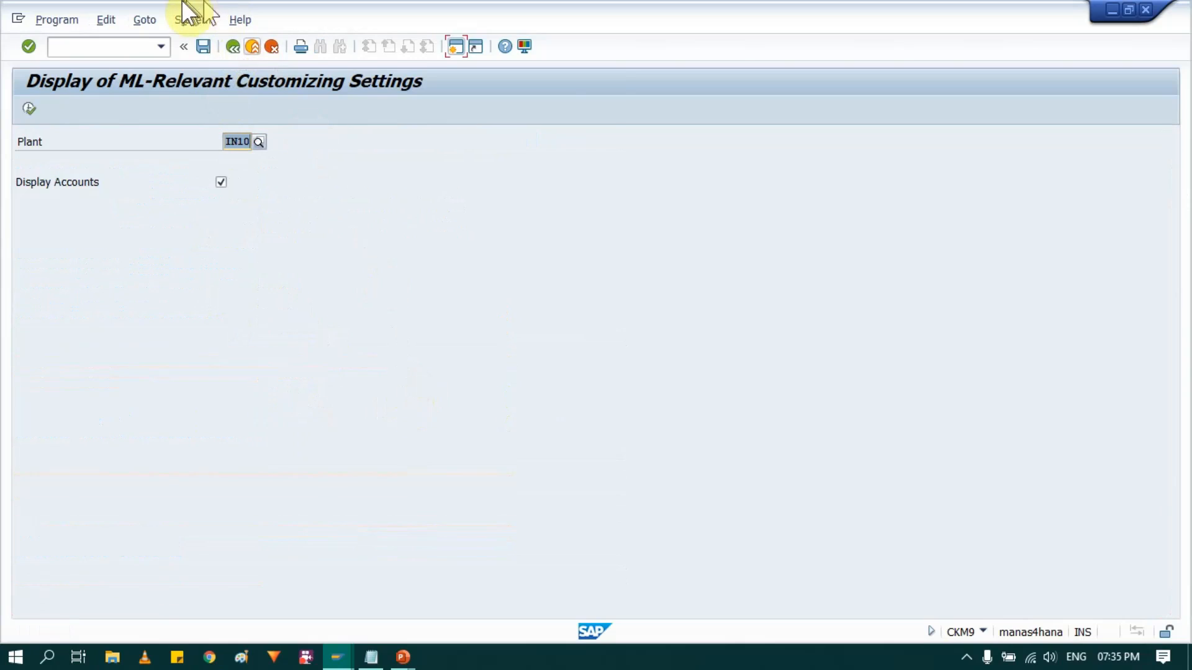
left_click(235, 46)
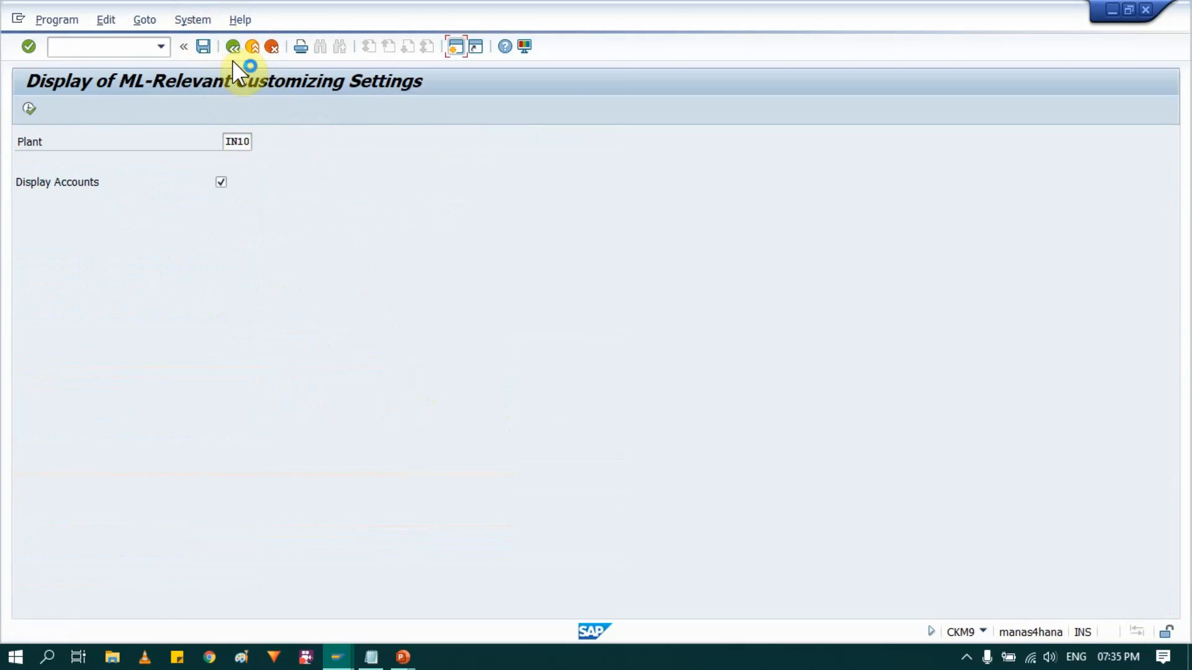
- Consult the process flow slide, leave the IMG for SAP Easy Access and start transaction CKMSTART
key("alt+Tab")
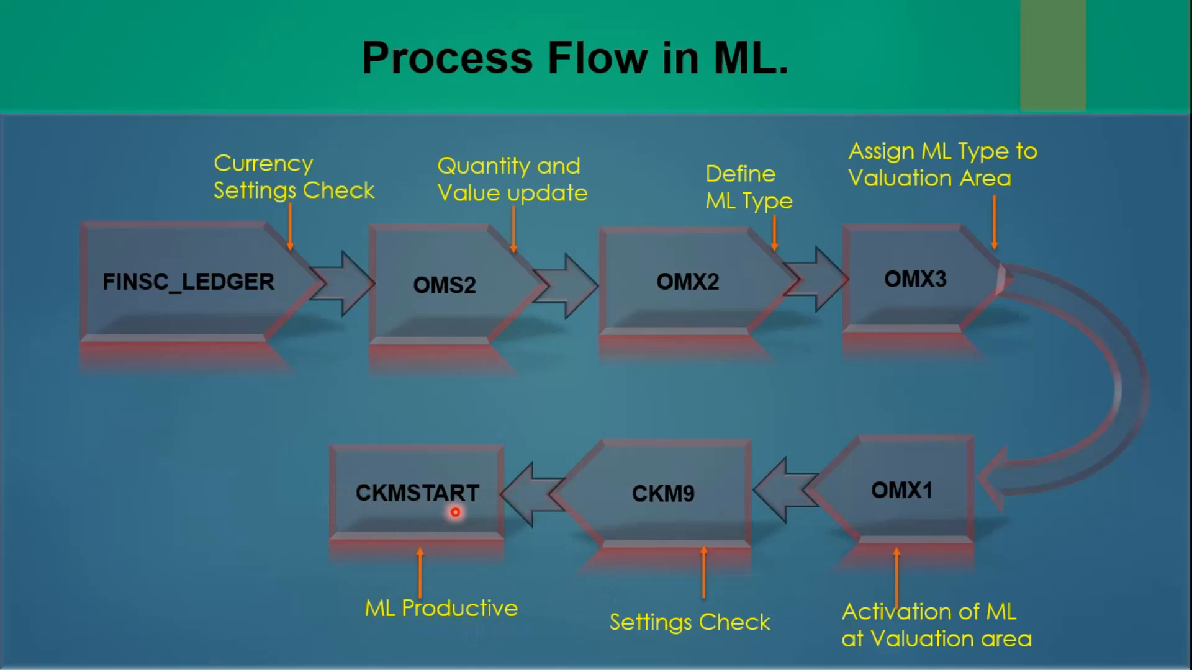
key("alt+Tab")
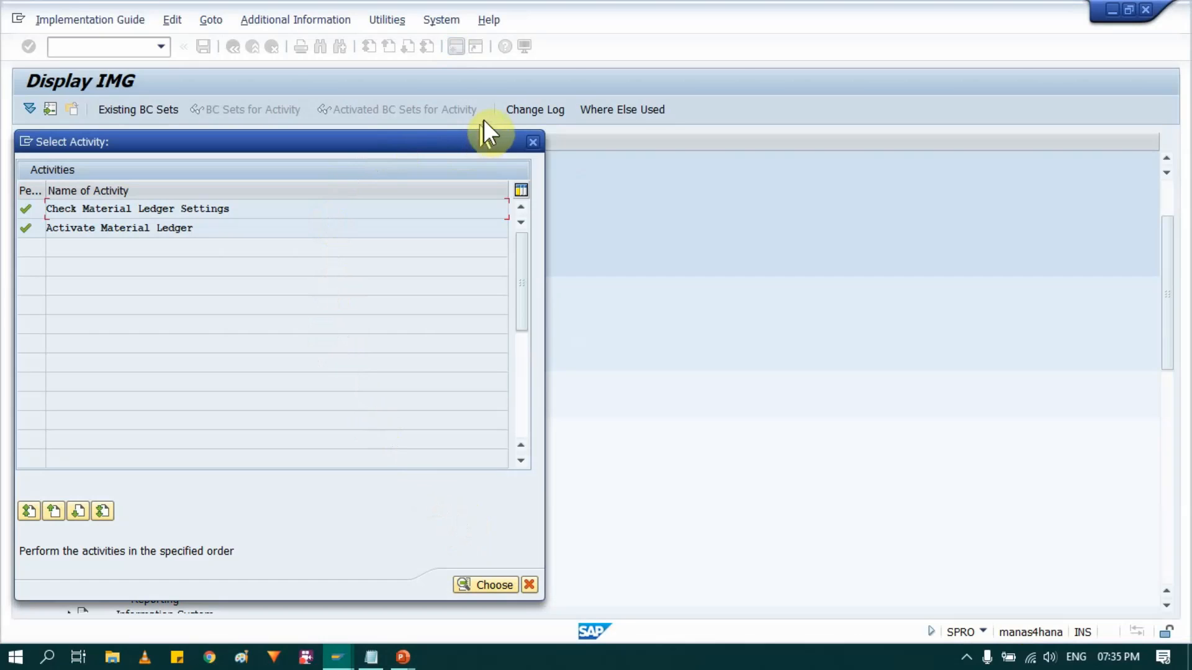
left_click(532, 142)
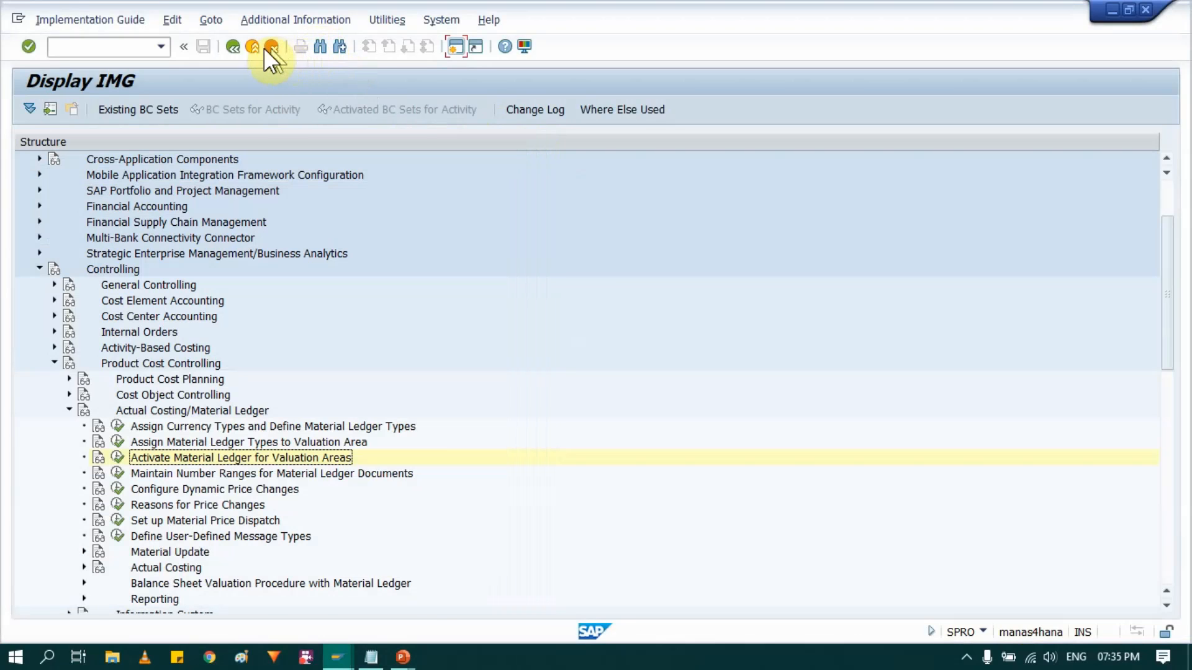
left_click(257, 47)
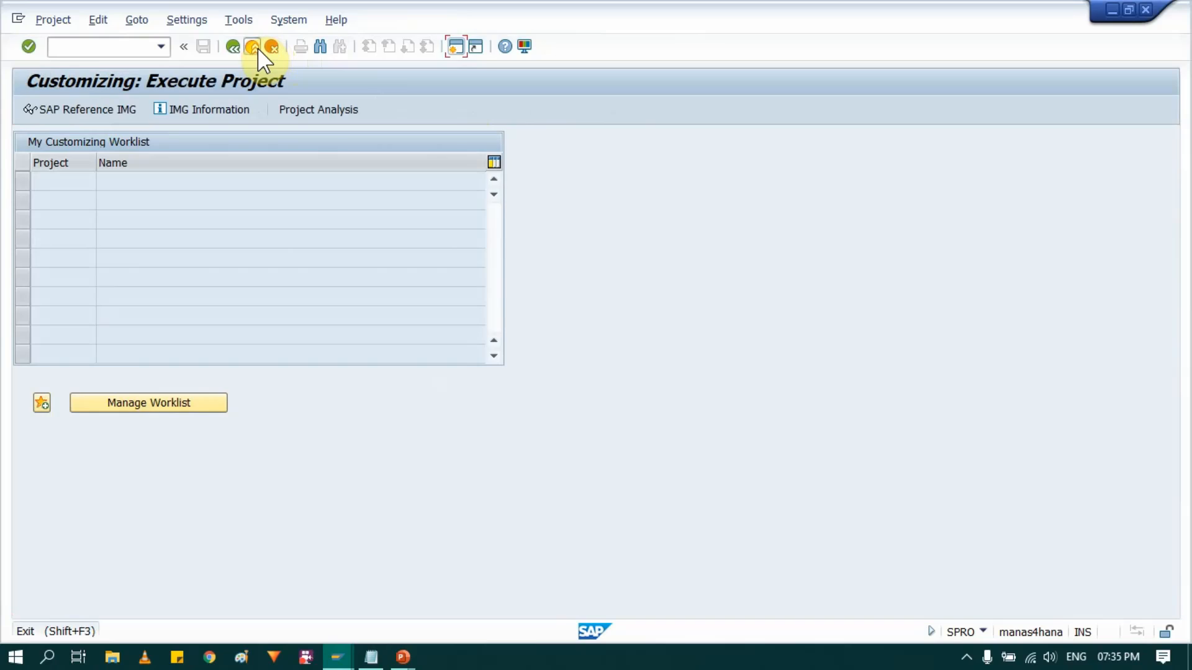
left_click(257, 47)
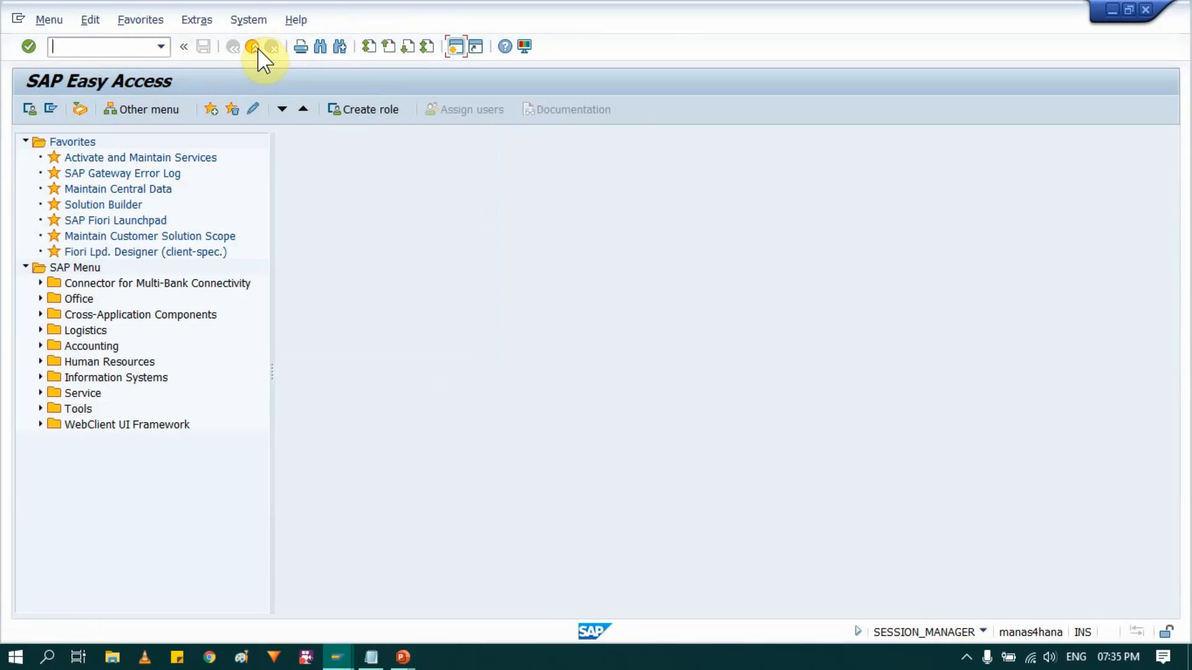
type("CKMSTART")
key("Return")
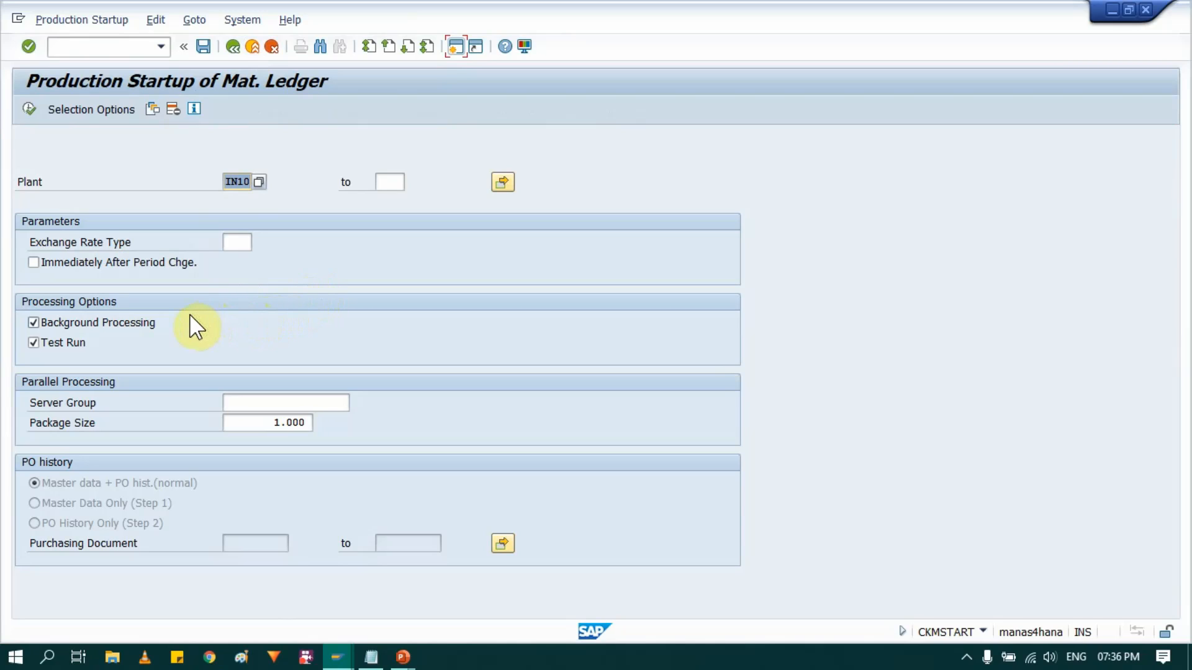
- Execute the material ledger production startup for plant IN10 as a test run without background processing, and return to the selection screen
left_click(245, 180)
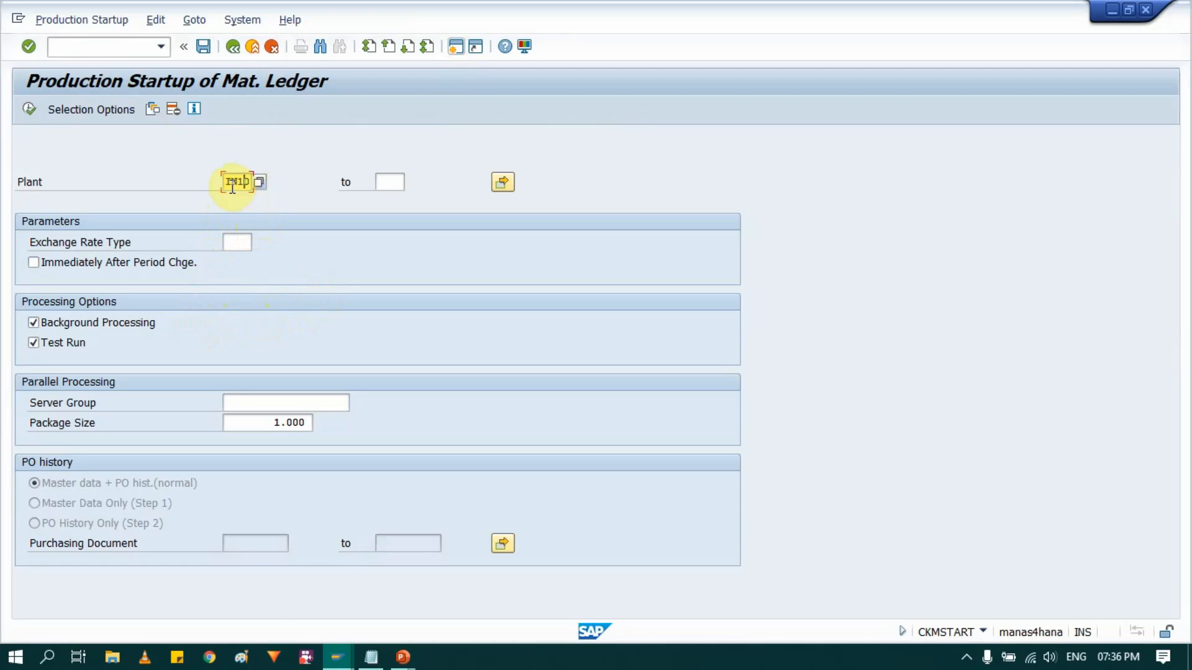
left_click(71, 322)
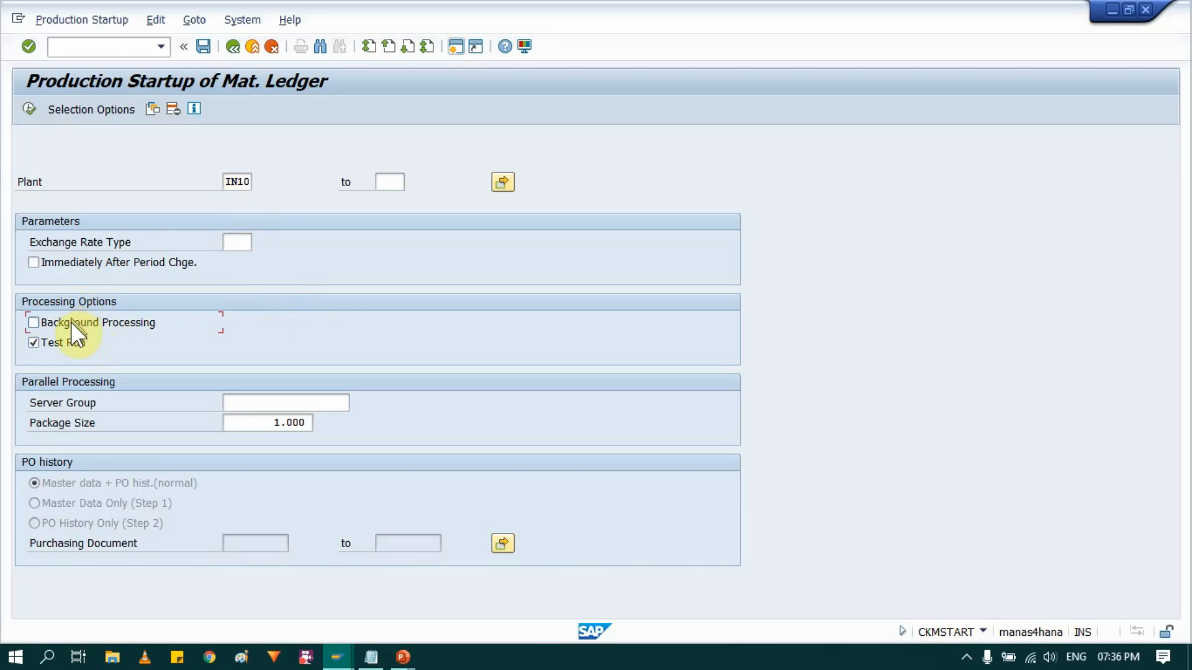
left_click(29, 109)
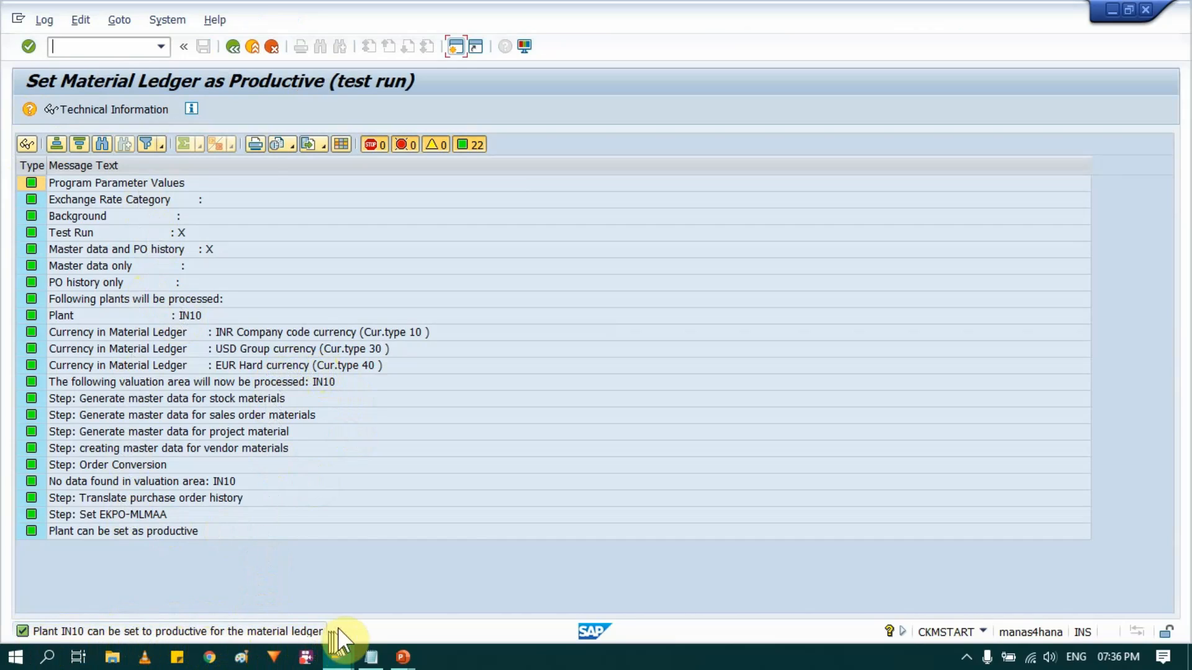
left_click(232, 49)
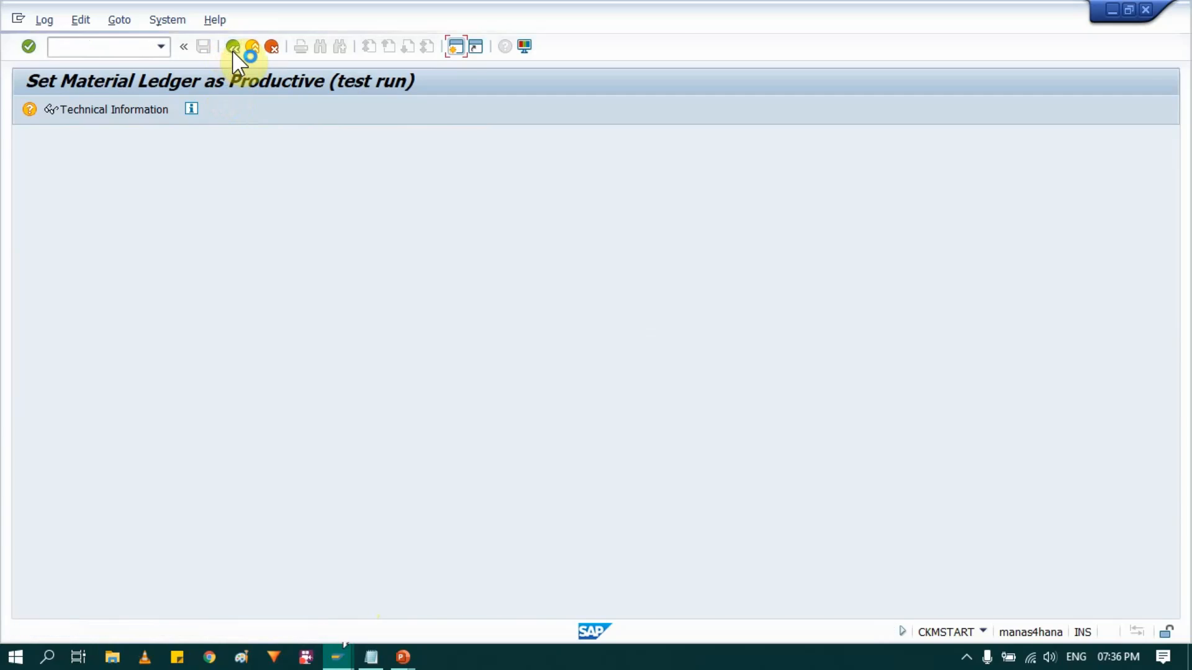
left_click(233, 51)
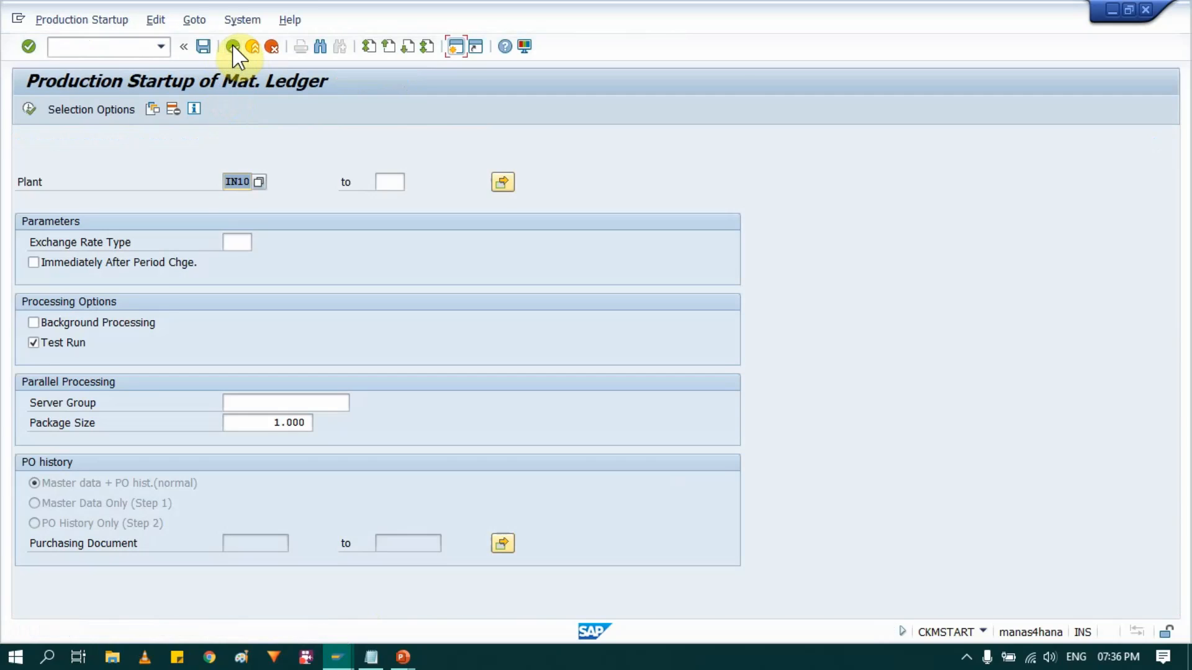
- Set the material ledger as productive for plant IN10 by executing the startup without the test run, and review its log
left_click(42, 340)
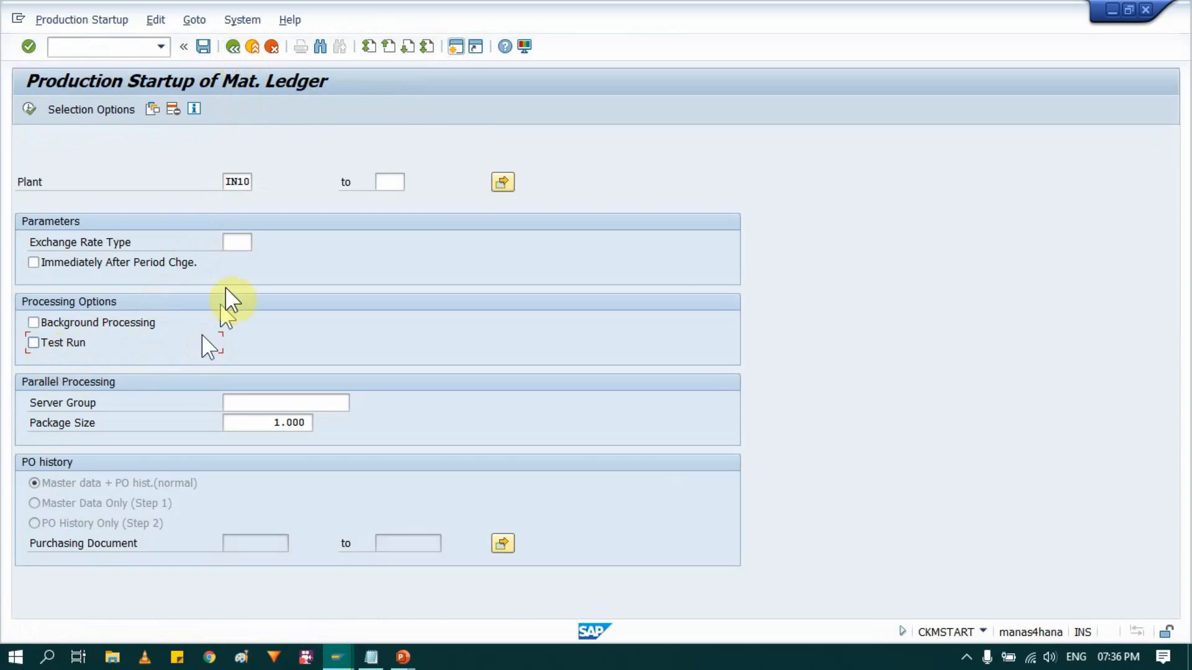
left_click(30, 110)
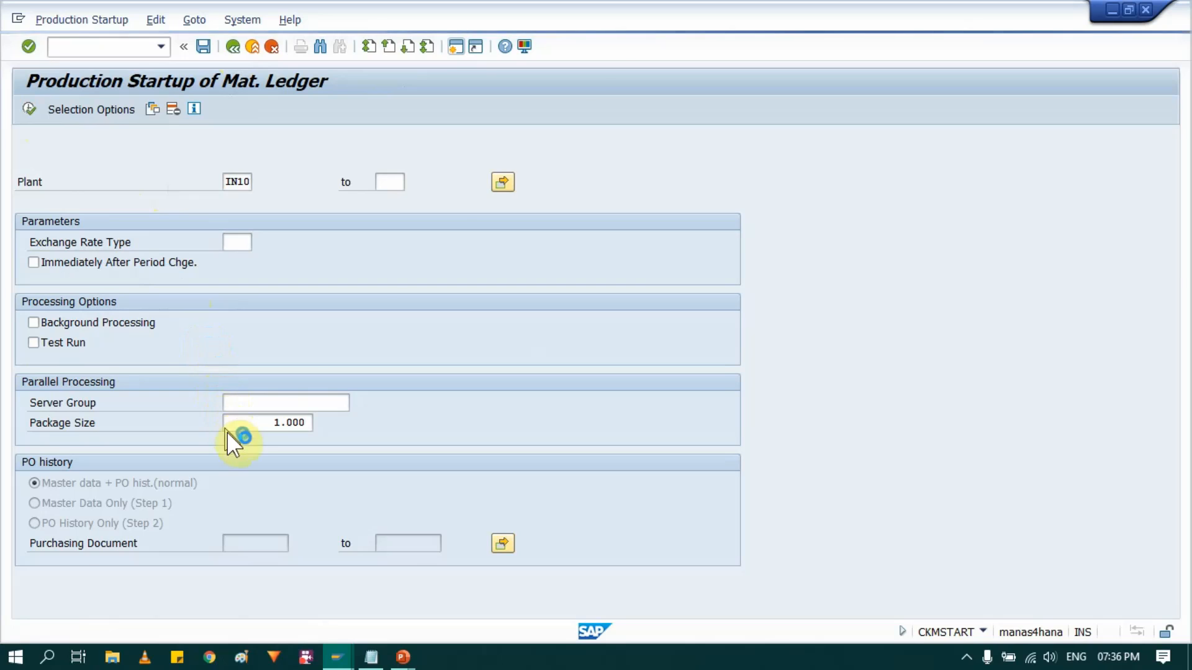
left_click(69, 184)
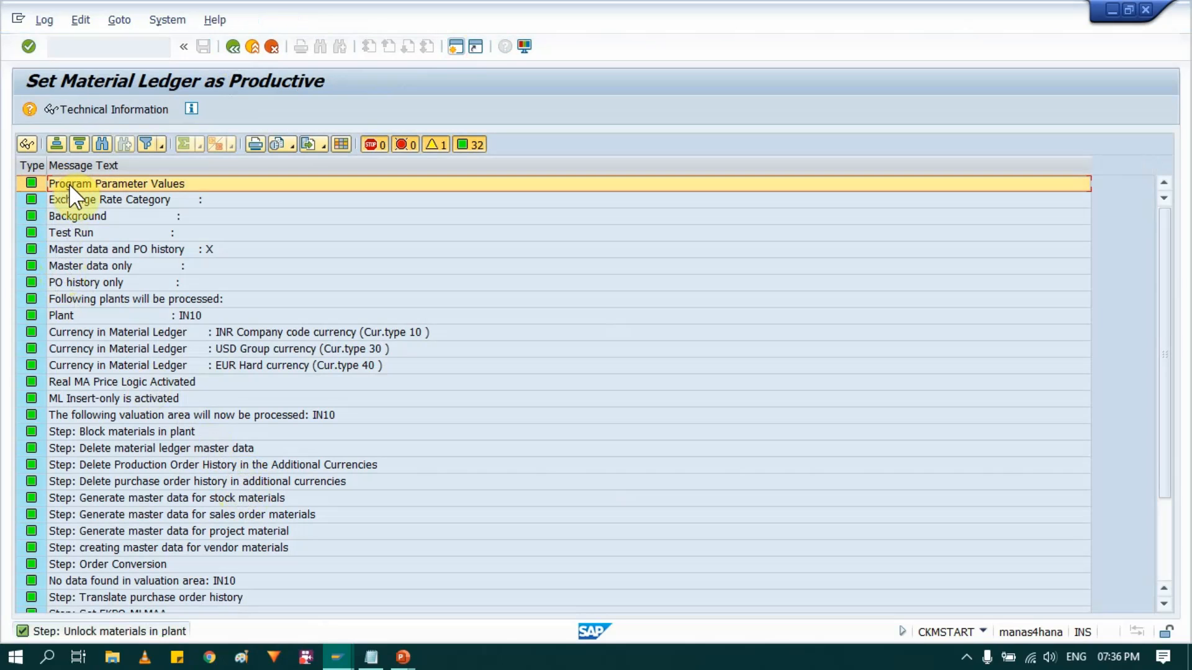
scroll(107, 360, "down", 3)
scroll(107, 366, "up", 1)
scroll(106, 367, "up", 2)
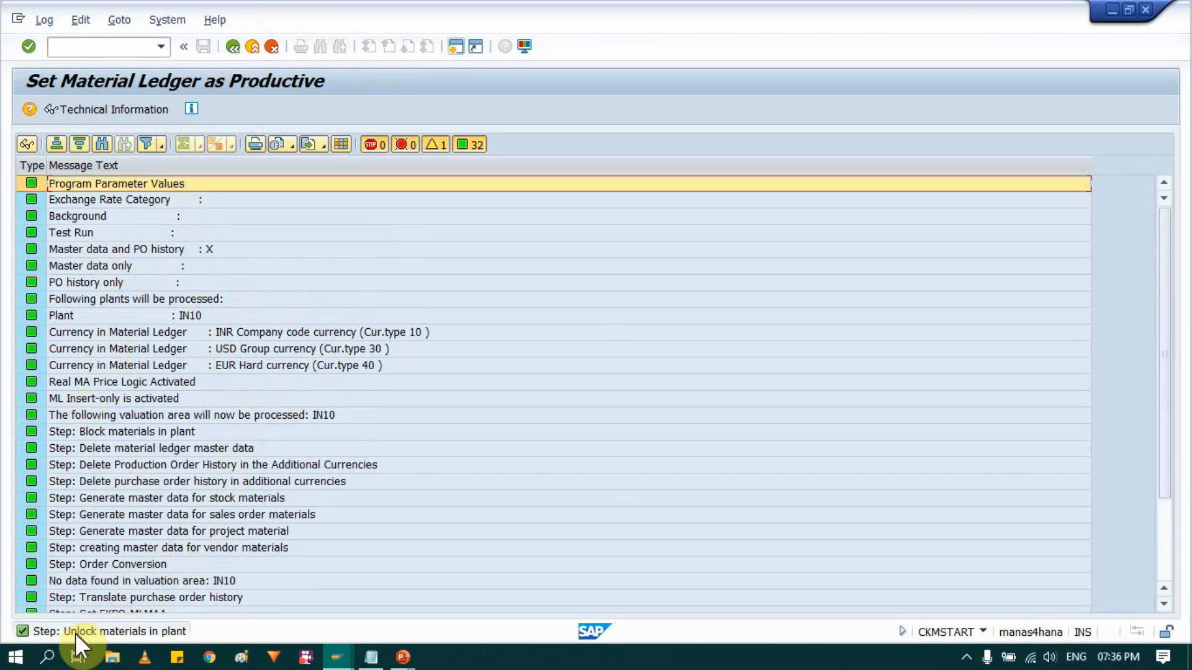
- Leave the production startup and open transaction MM01 to create a material
left_click(231, 50)
left_click(232, 47)
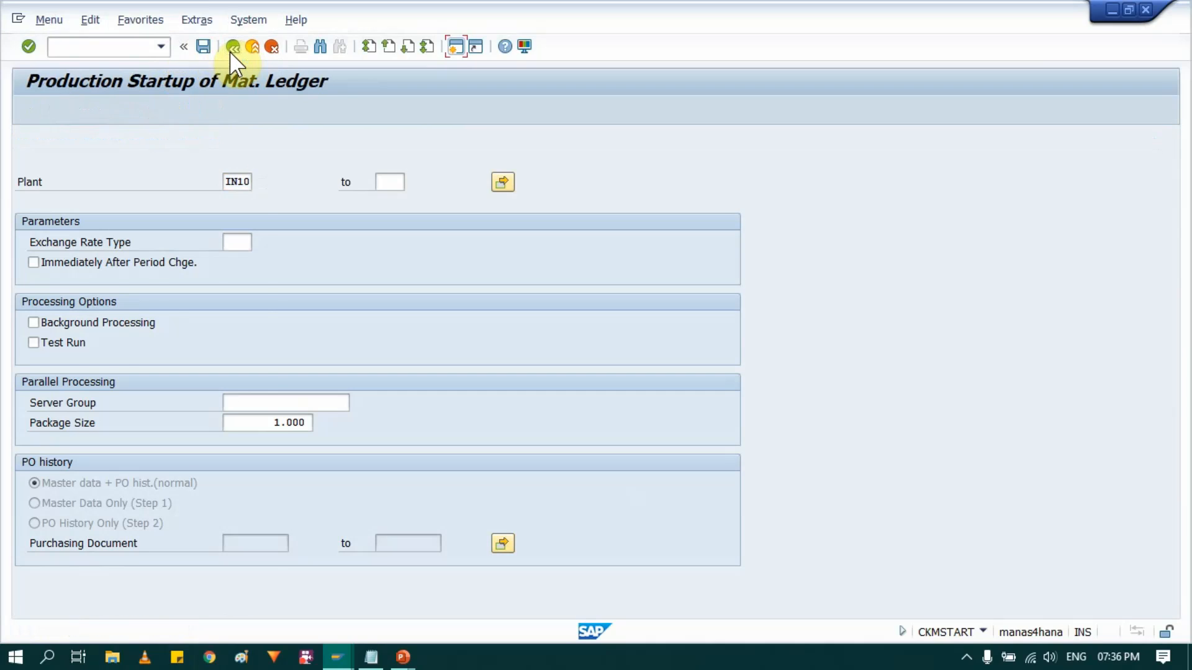
left_click(232, 50)
type("MM01")
key("Return")
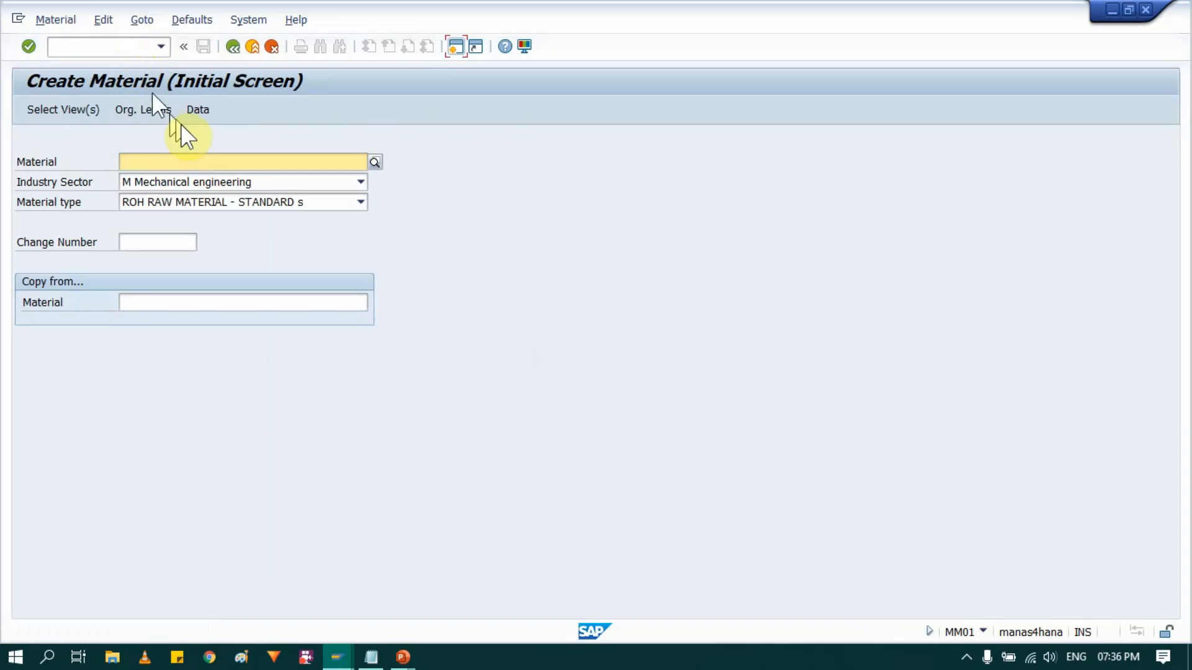
key("Return")
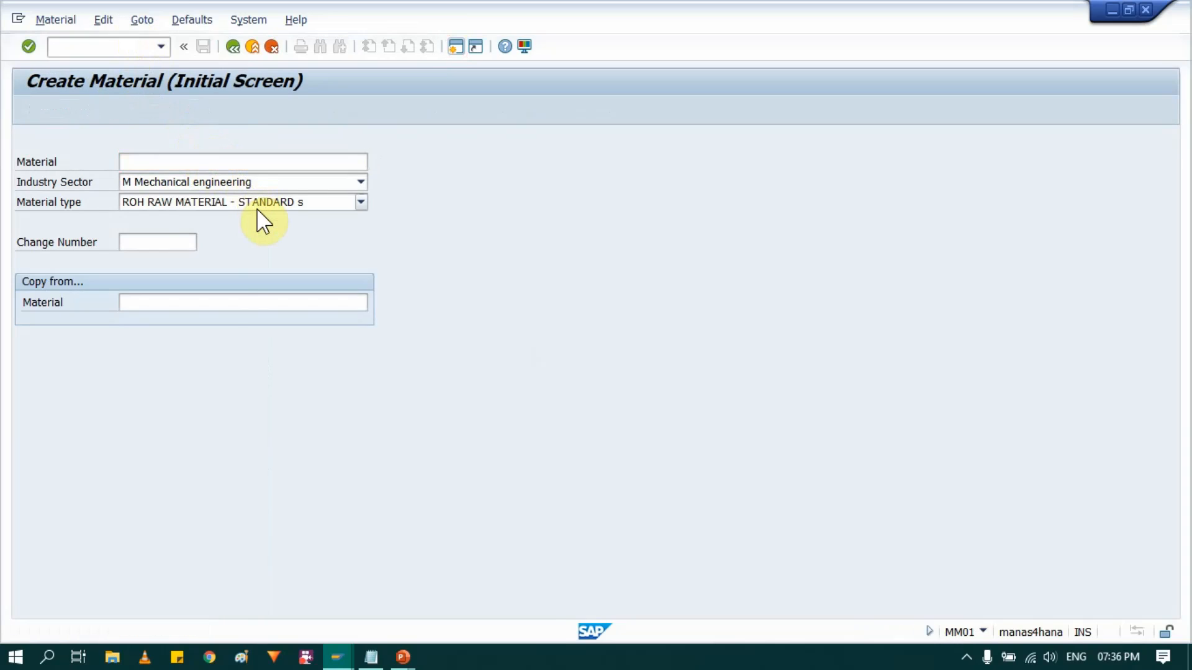
- Select the Basic Data 1, Purchasing, General Plant Data / Storage 1 and Accounting 1 views for the new material
left_click(260, 214)
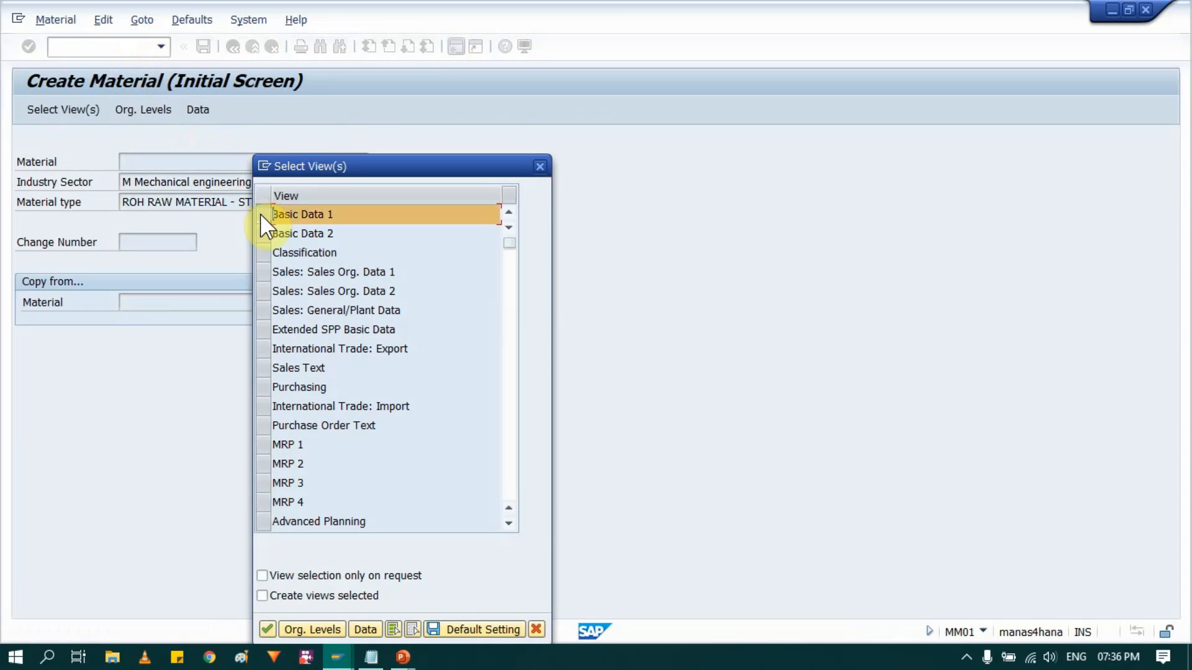
left_click(260, 388)
scroll(345, 425, "down", 1)
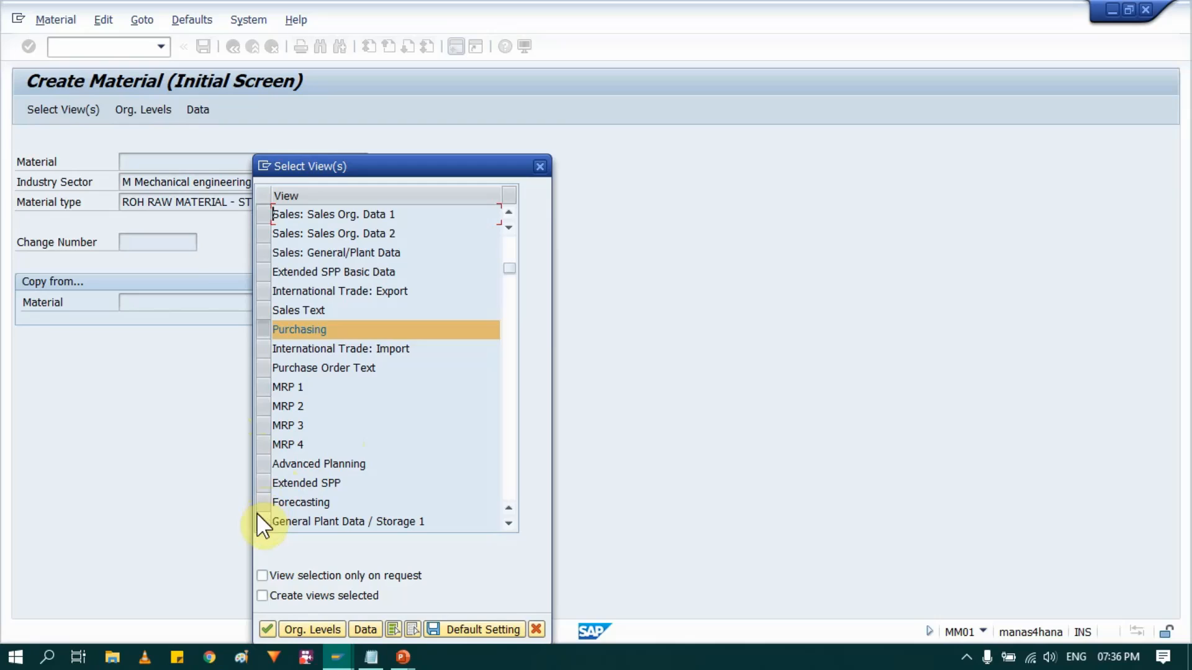
scroll(275, 487, "down", 1)
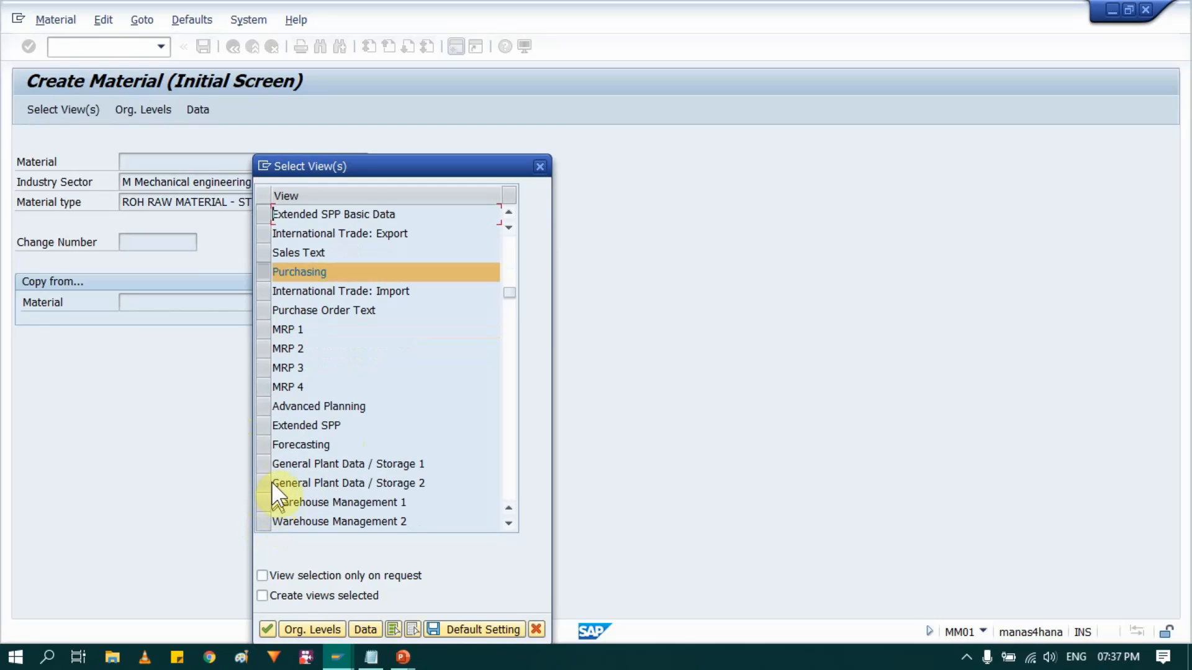
left_click(266, 465)
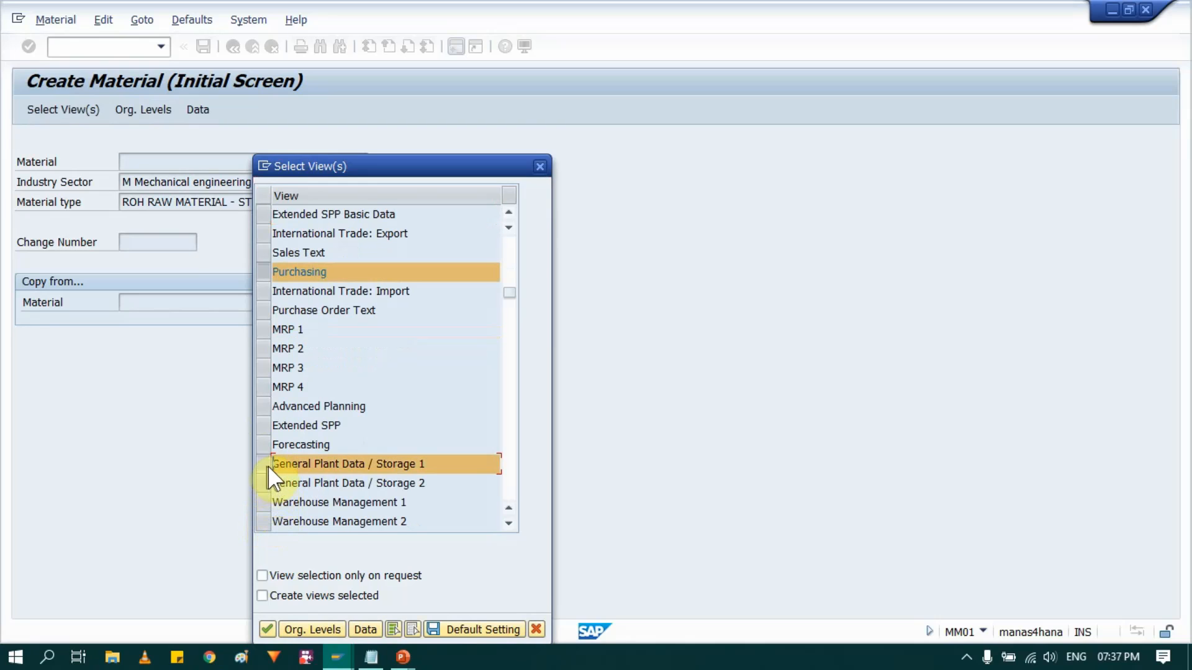
scroll(297, 424, "down", 1)
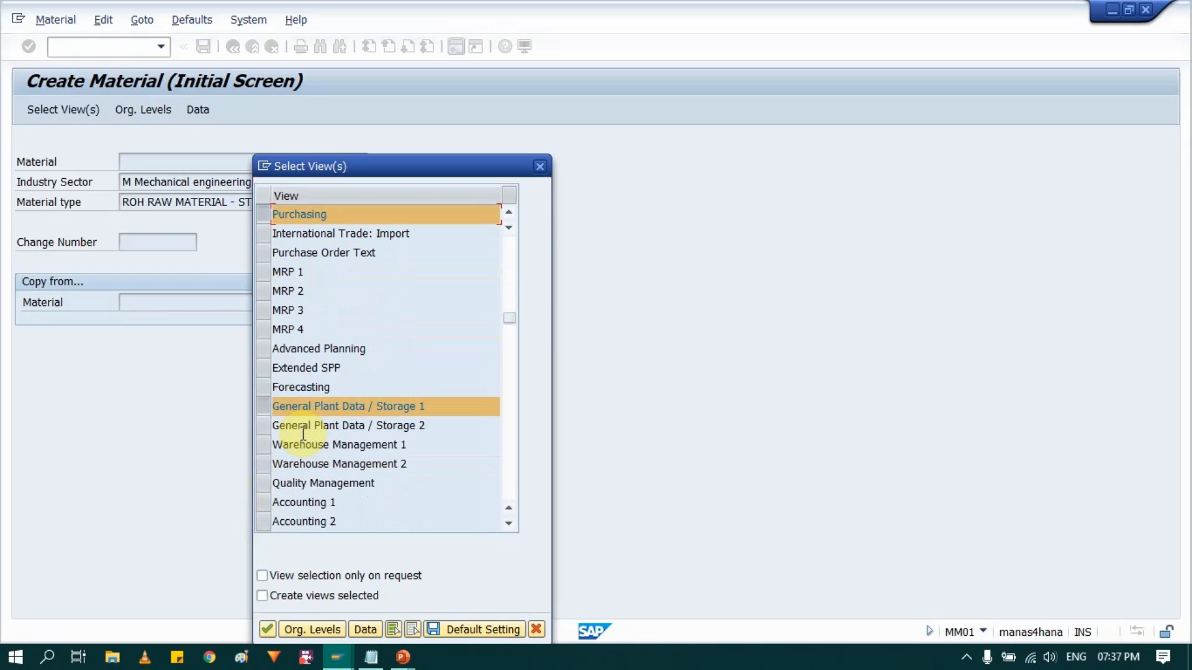
left_click(266, 503)
key("Return")
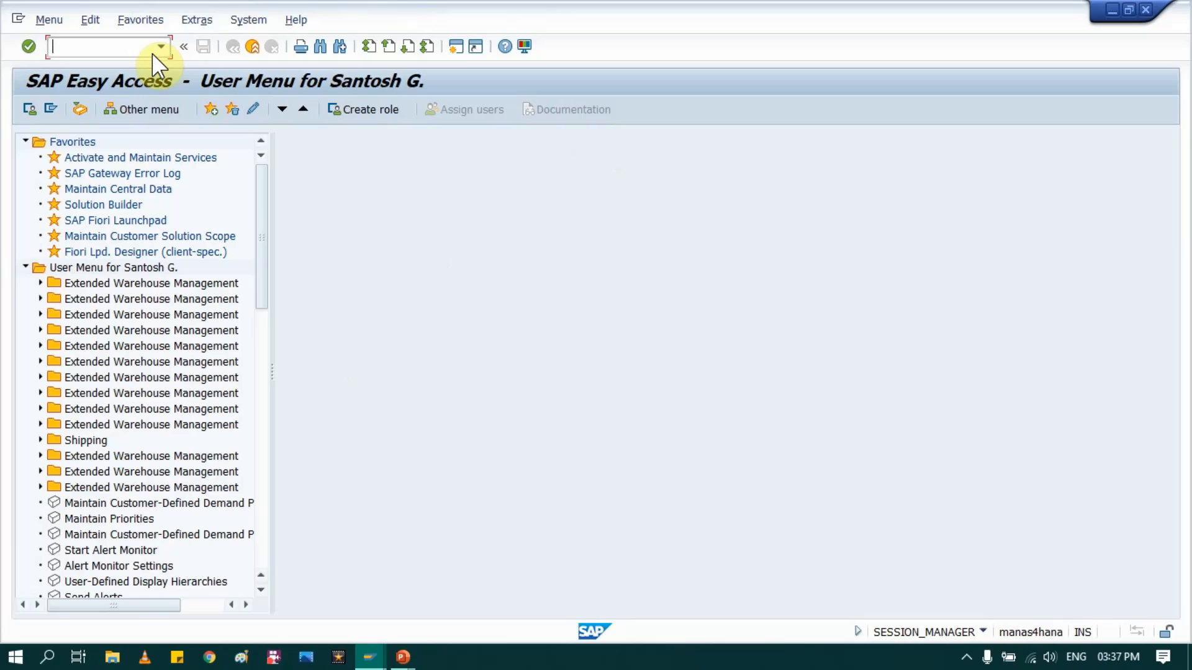
- Start transaction MM01 and choose industry sector Mechanical engineering and material type ROH RAW MATERIAL - STANDARD s for the new material
type("MM01")
key("Return")
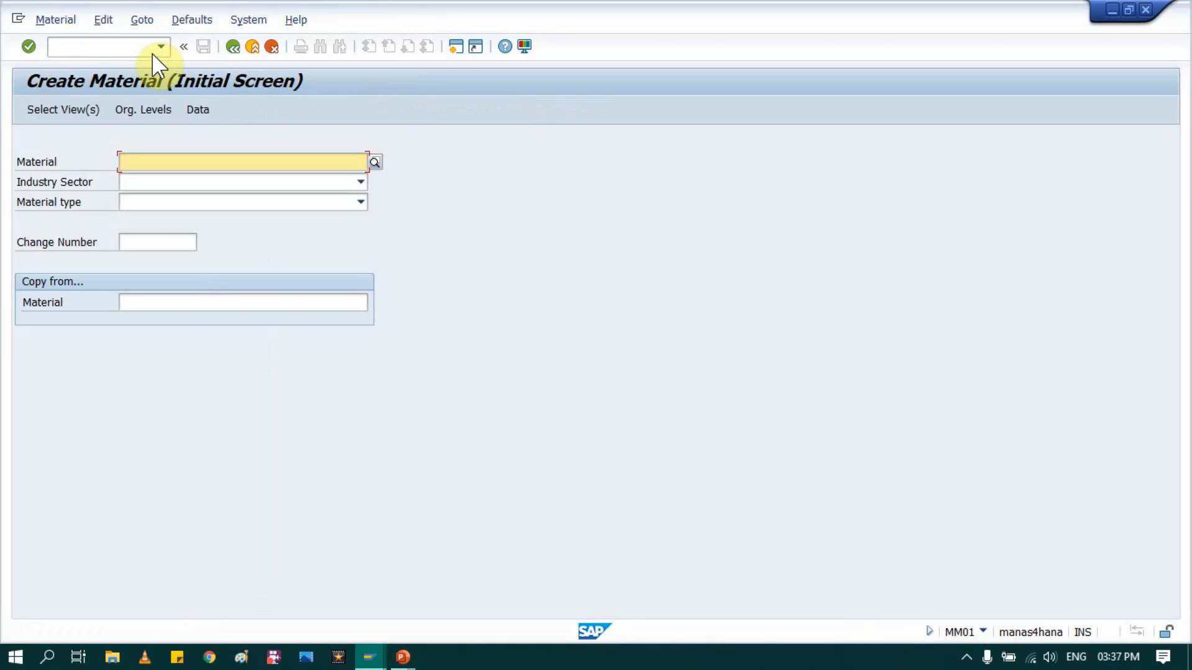
left_click(358, 182)
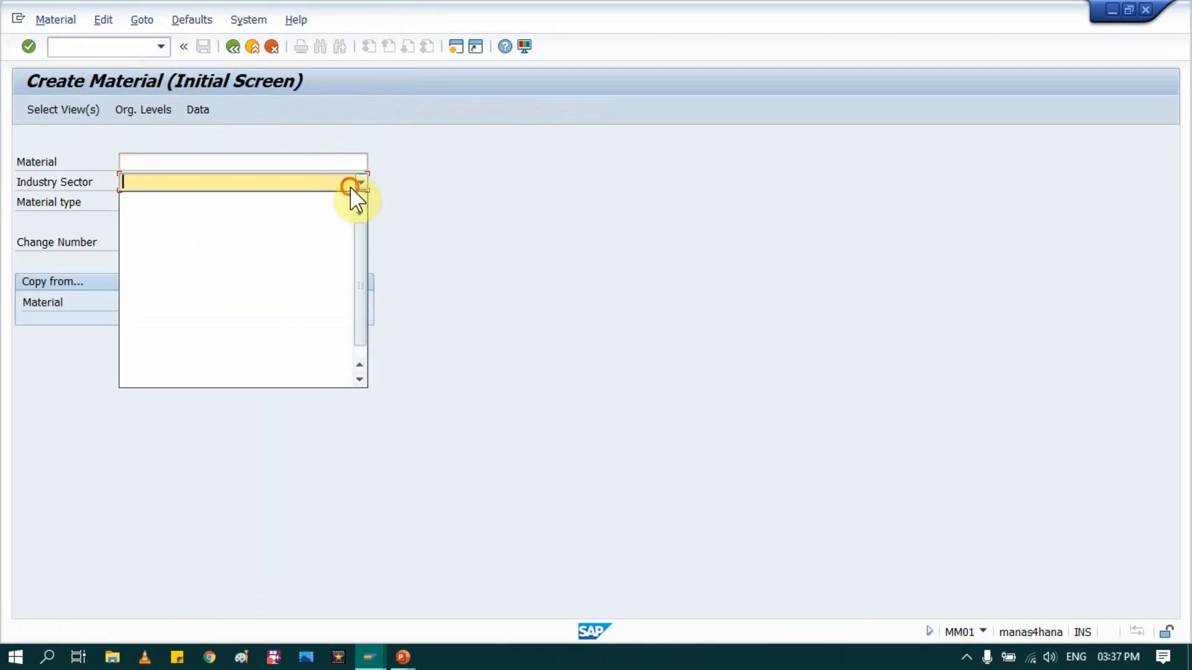
left_click(195, 270)
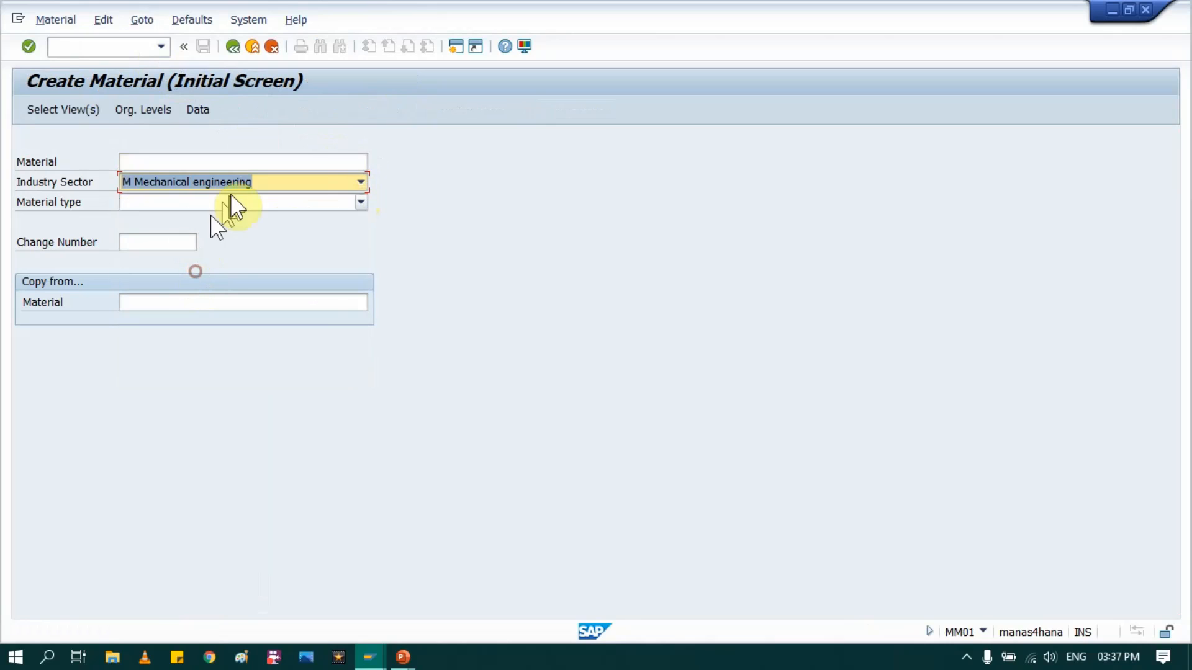
left_click(240, 201)
scroll(242, 214, "down", 10)
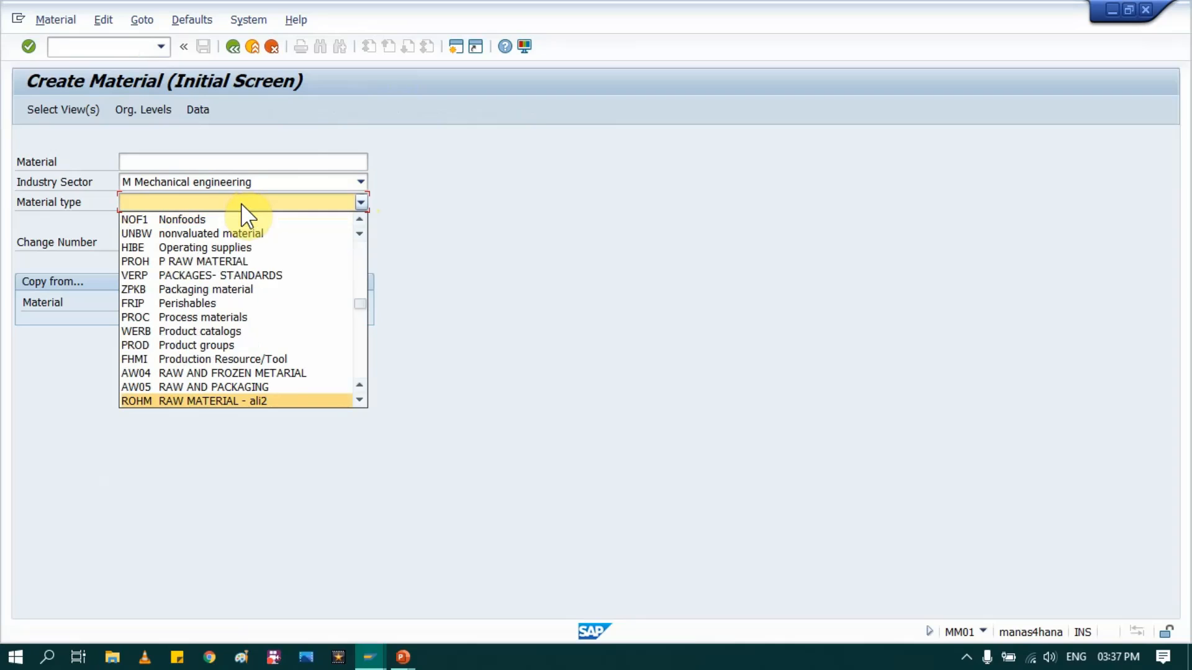
left_click(229, 398)
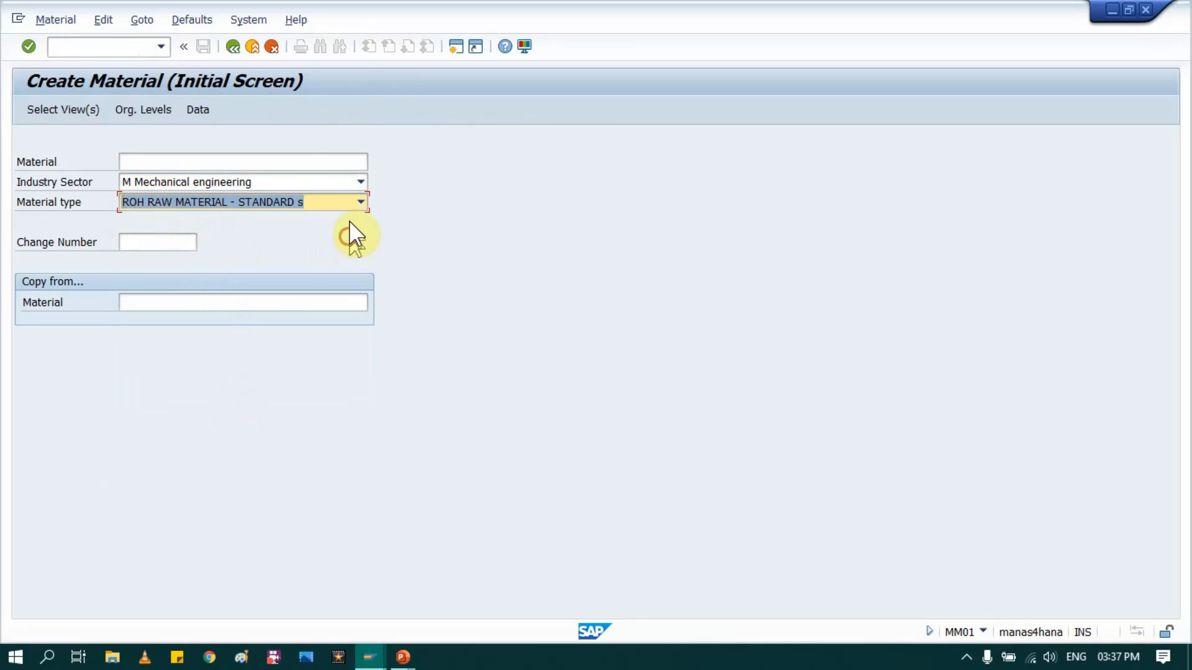
key("Return")
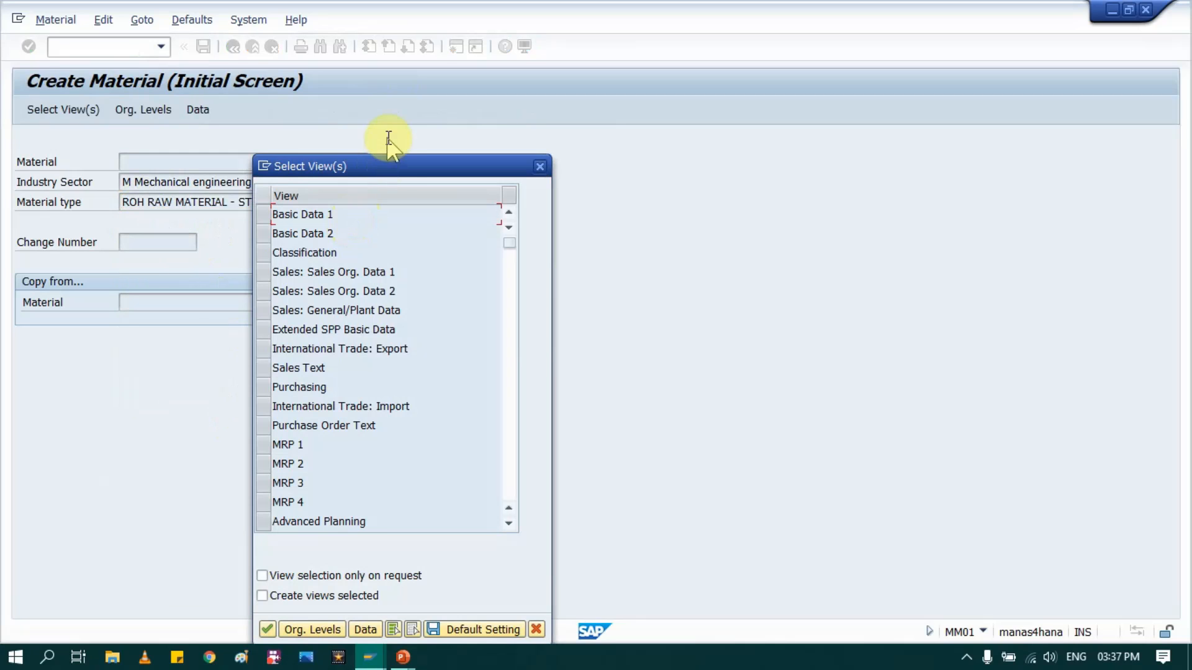
- Create the raw material with the views Basic Data 1, Purchasing, General Plant Data / Storage 1 and Accounting 1
left_click_drag(387, 162, 570, 114)
left_click(448, 166)
left_click(444, 337)
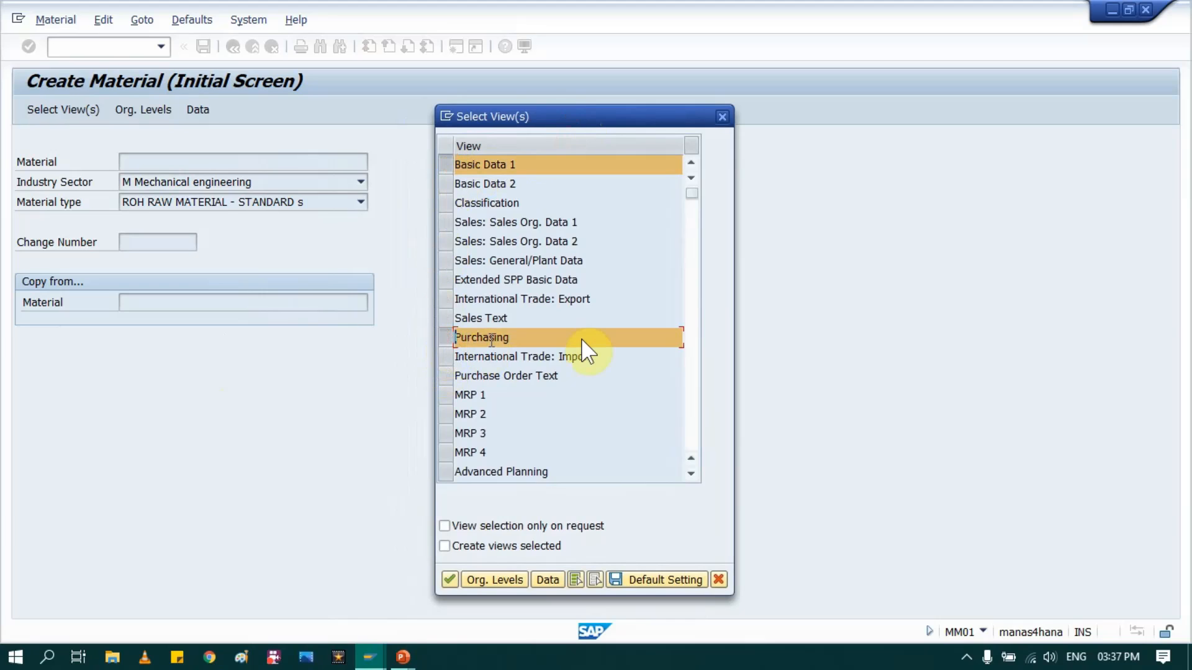
scroll(534, 400, "down", 4)
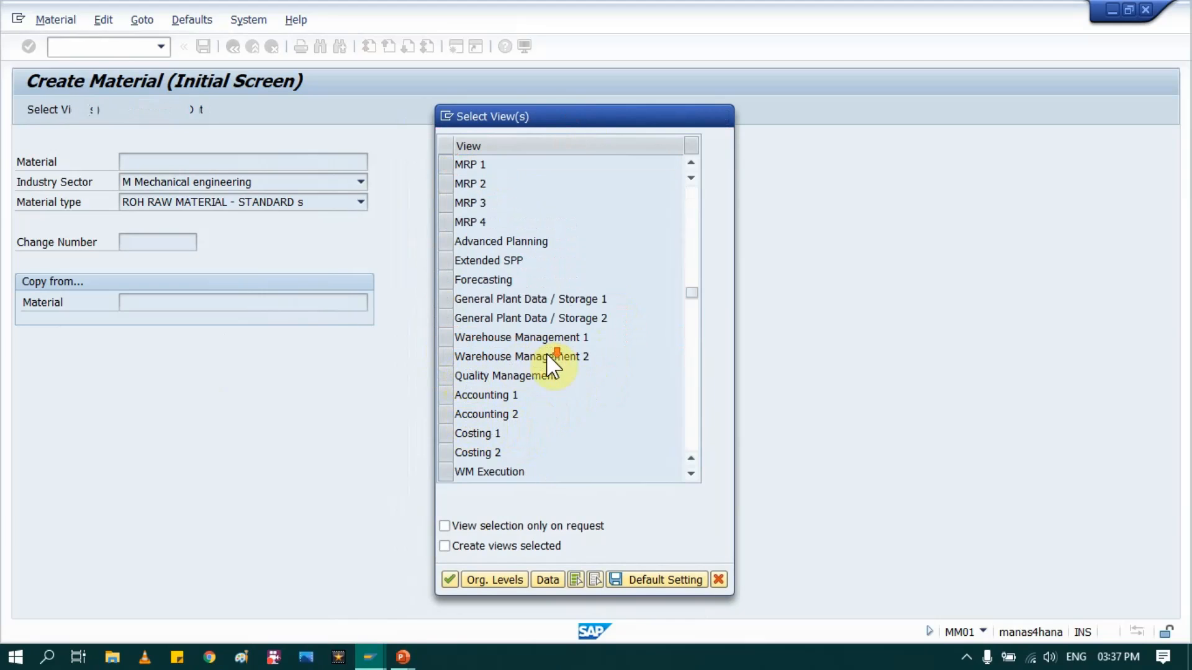
scroll(534, 351, "down", 1)
left_click(446, 241)
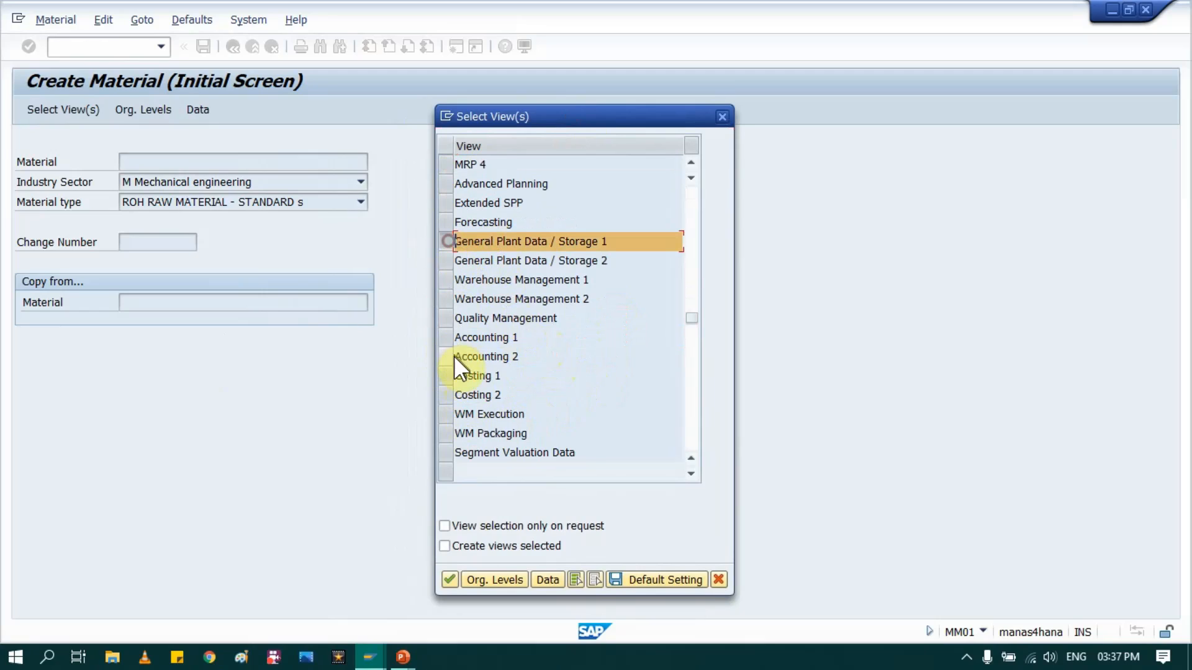
left_click(446, 337)
key("Return")
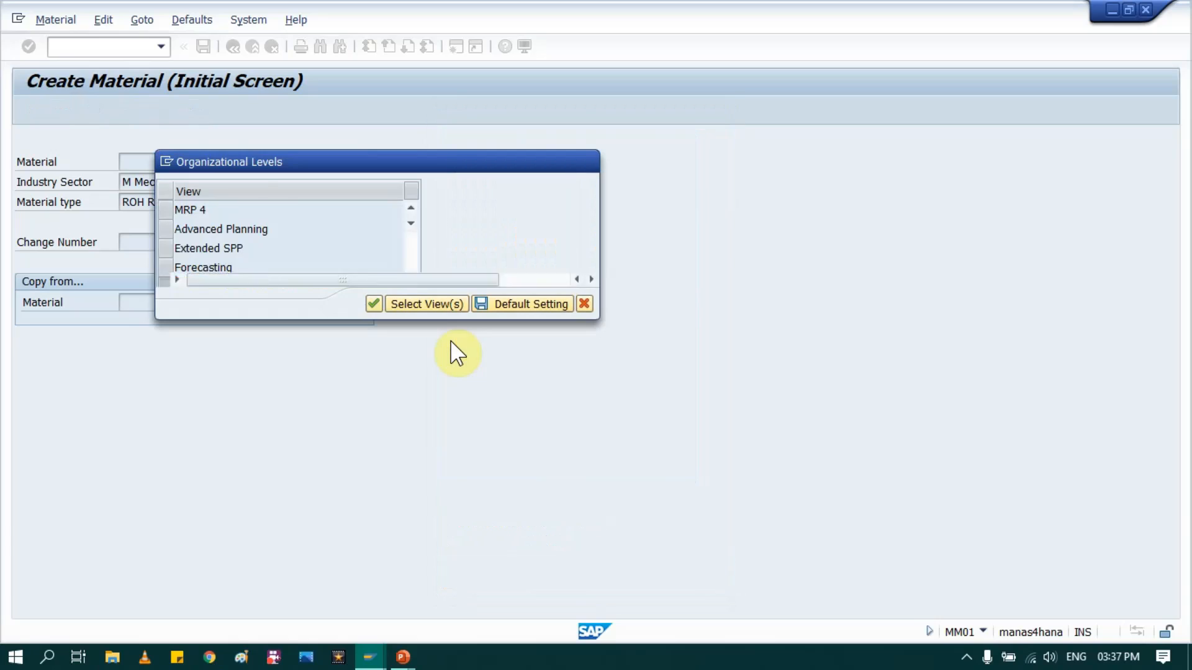
- Set the organizational levels to plant IN10 and storage location RMSL
left_click_drag(413, 159, 661, 142)
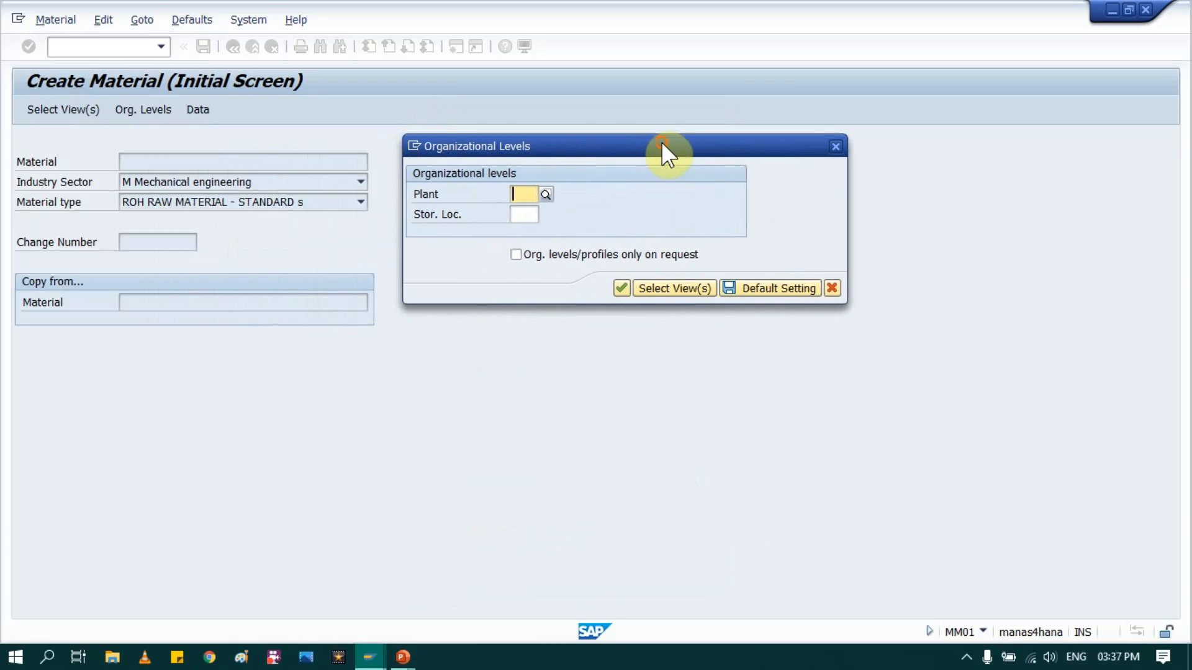
left_click(521, 194)
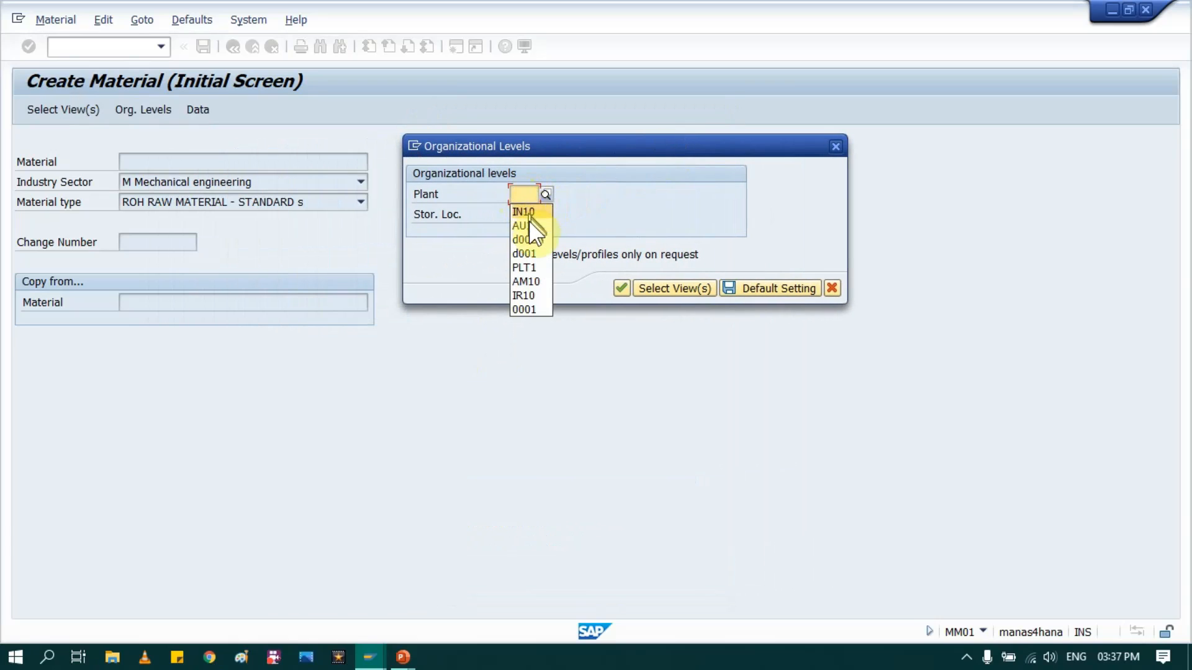
left_click(525, 211)
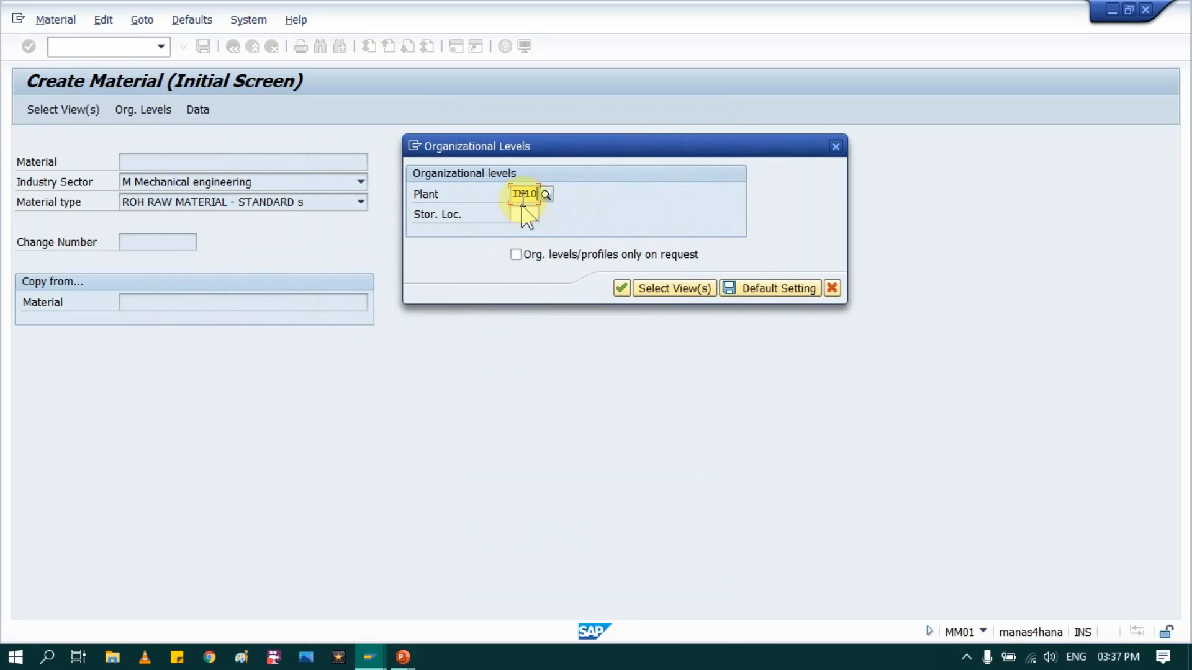
left_click(523, 215)
left_click(525, 233)
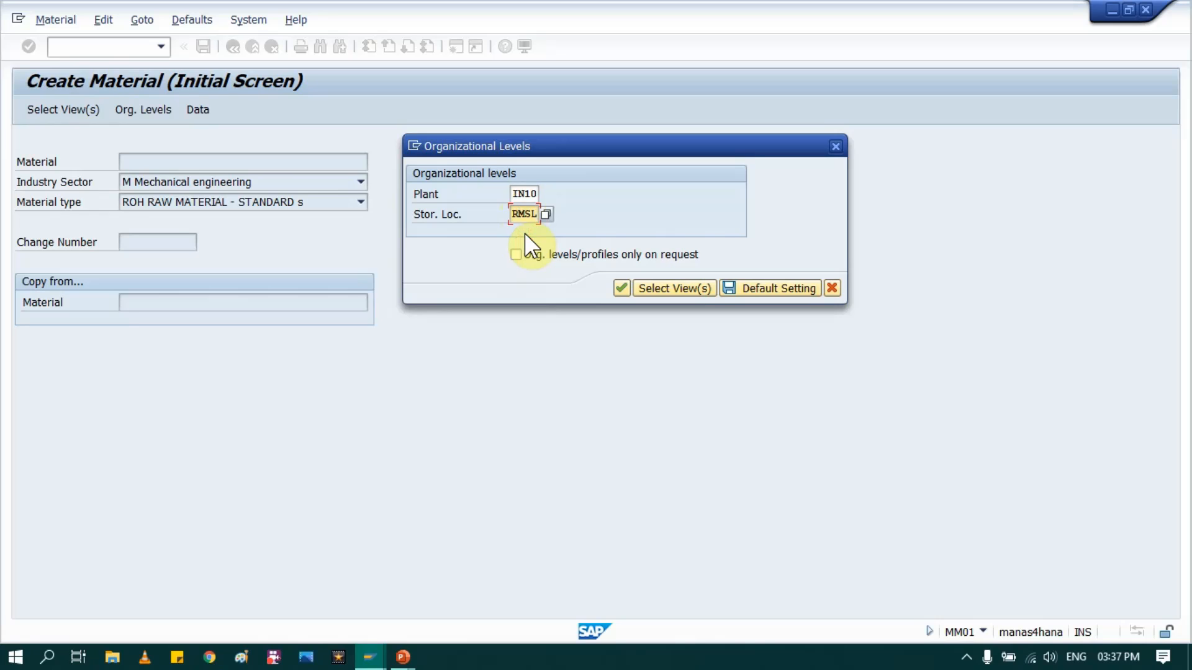
key("Return")
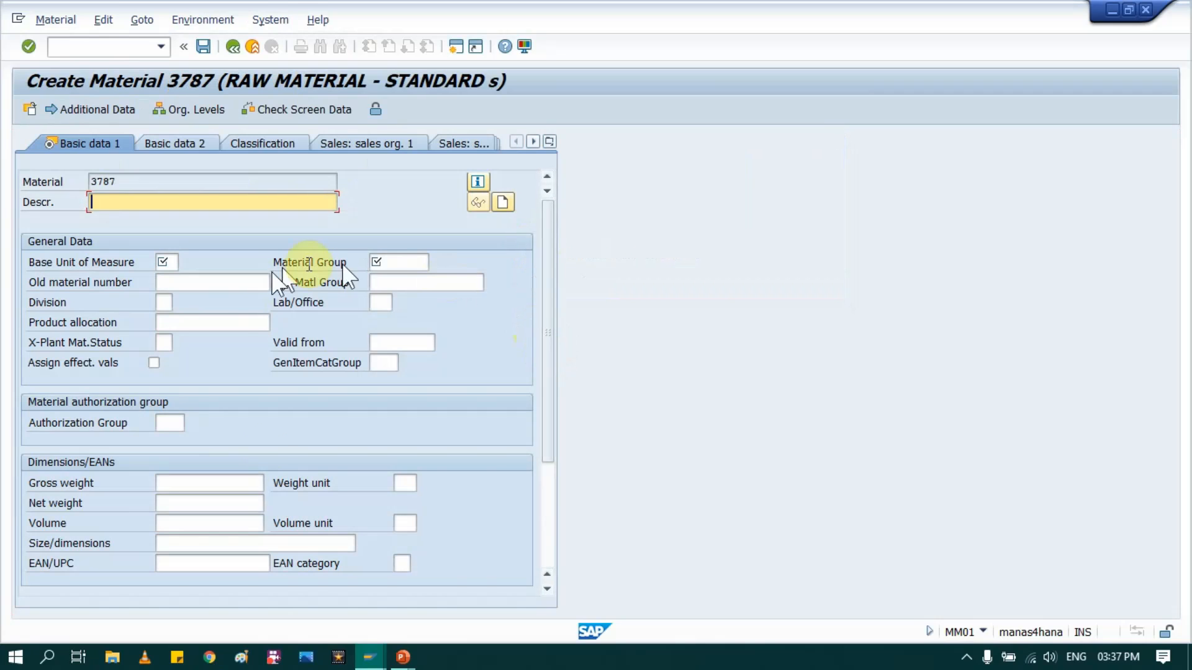
- Enter the basic data with description ML Test Mat, base unit EA and material group 01, and continue to the purchasing view
left_click(226, 196)
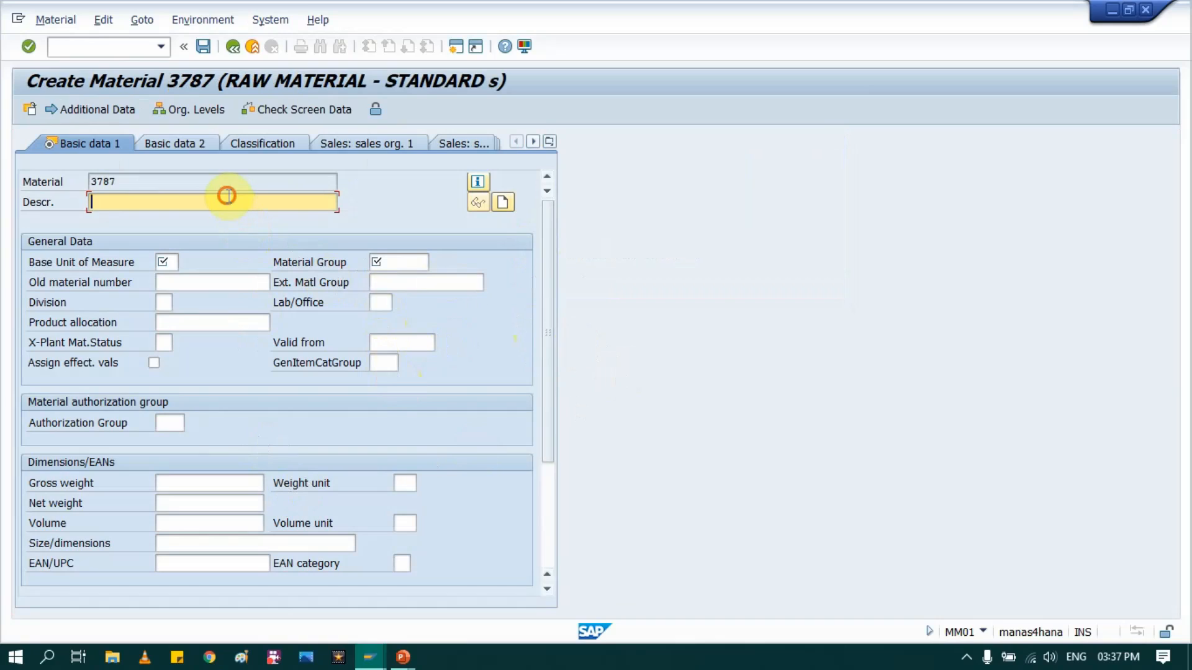
type("ML ")
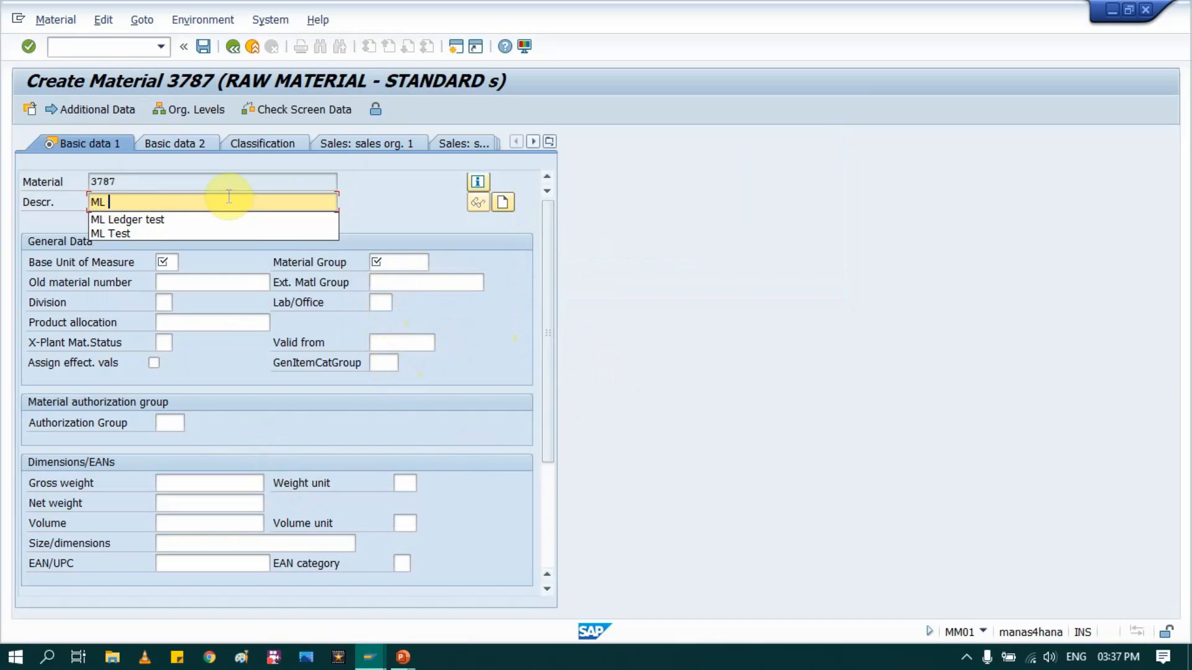
type("Test Mat")
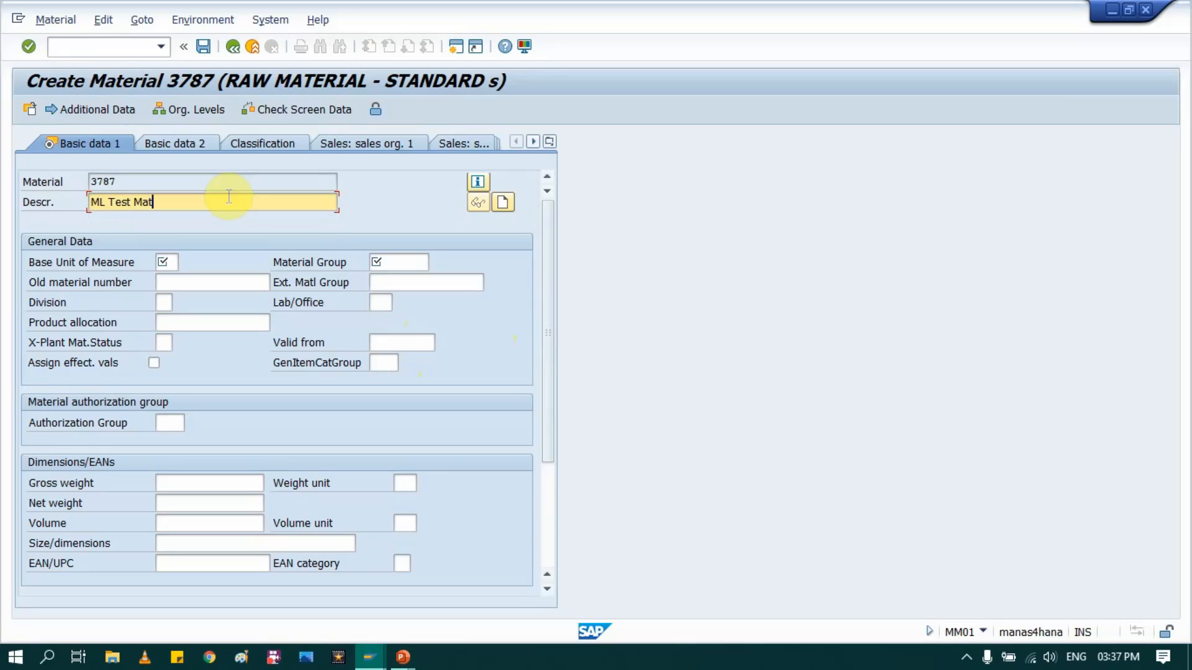
key("Tab")
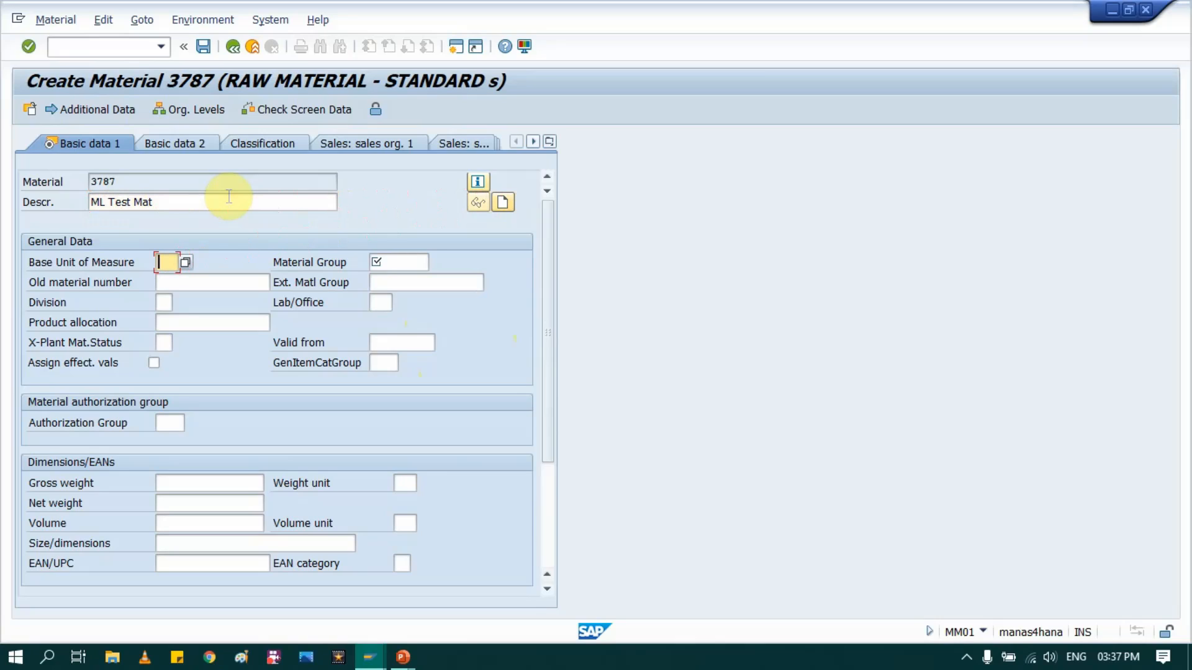
type("EA")
key("Tab")
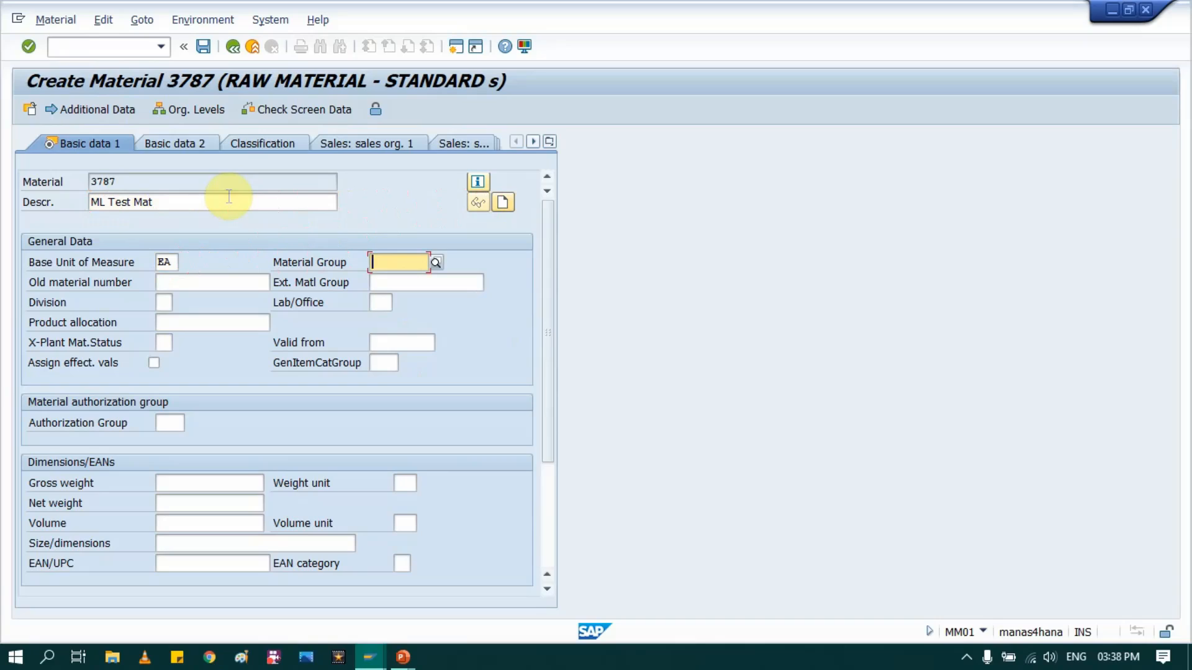
type("01")
key("Return")
key("Return")
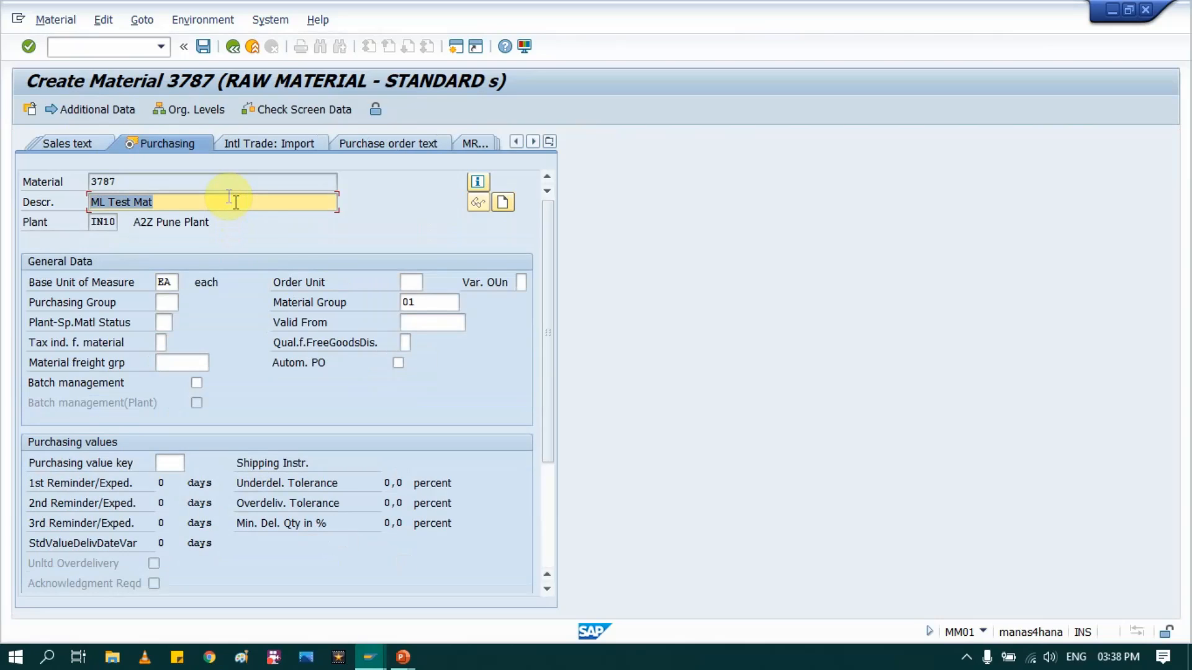
- Set the purchasing group to 001 in the purchasing view
key("Tab")
key("Tab")
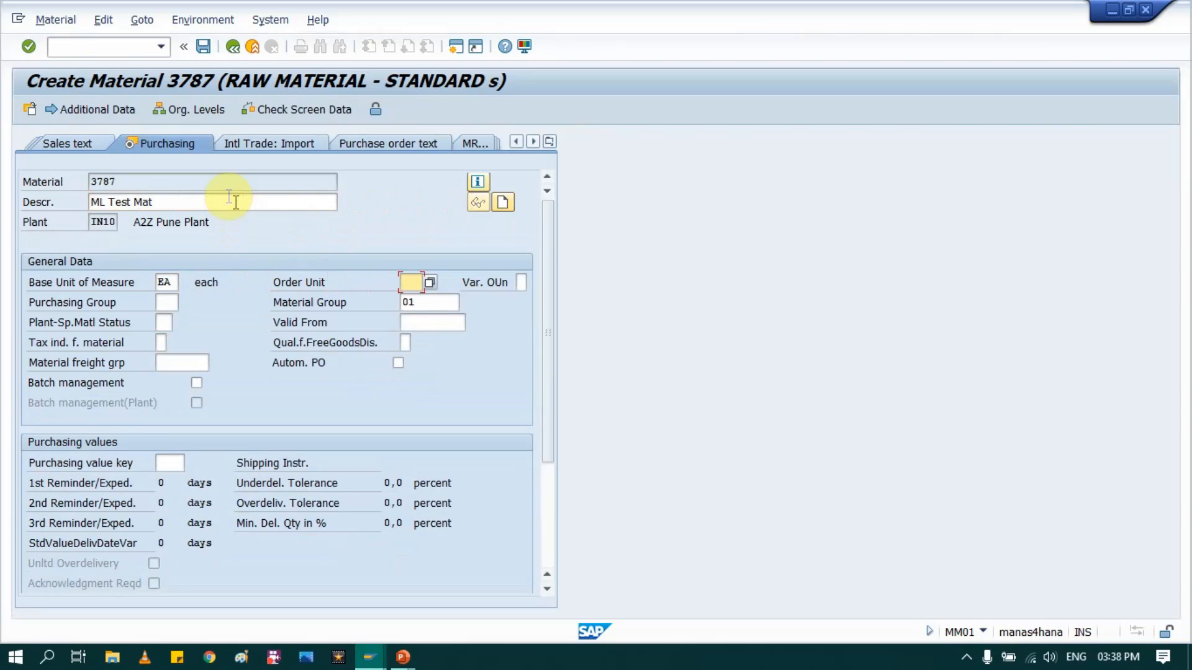
key("Tab")
- Set the purchasing value key to 1 and the GR processing time to 2 days, and continue to the next view
key("Tab")
type("001")
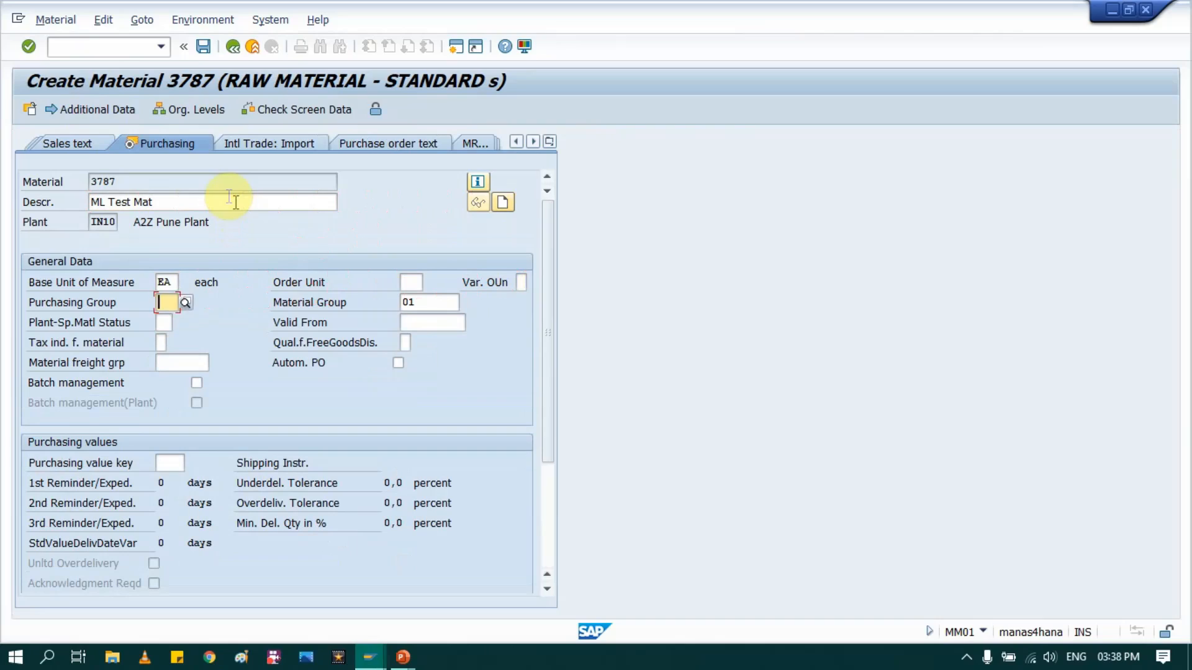
key("Tab")
key("Tab")
key("Tab")
key("Tab")
key("Tab")
key("Tab")
key("Tab")
key("Tab")
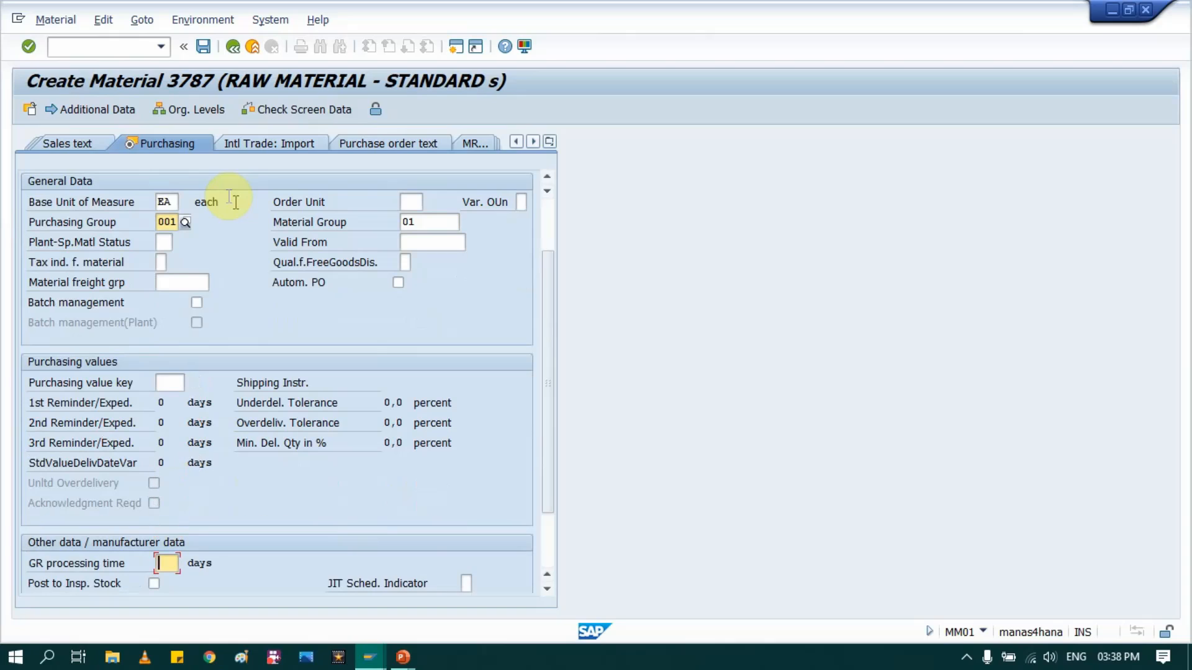
key("shift+Tab")
type("1")
key("Tab")
type("2")
key("Return")
key("Return")
key("Return")
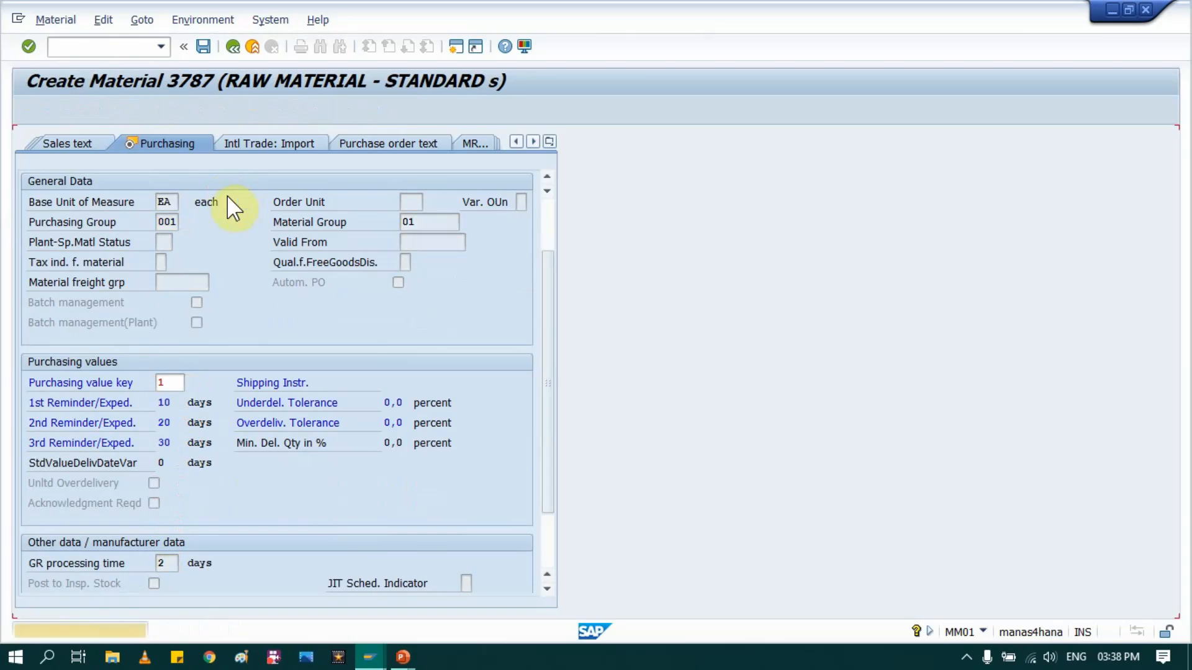
- Enter 2345 in the general plant data / storage view and continue to the Accounting 1 view
key("Tab")
key("Tab")
type("2345")
key("Return")
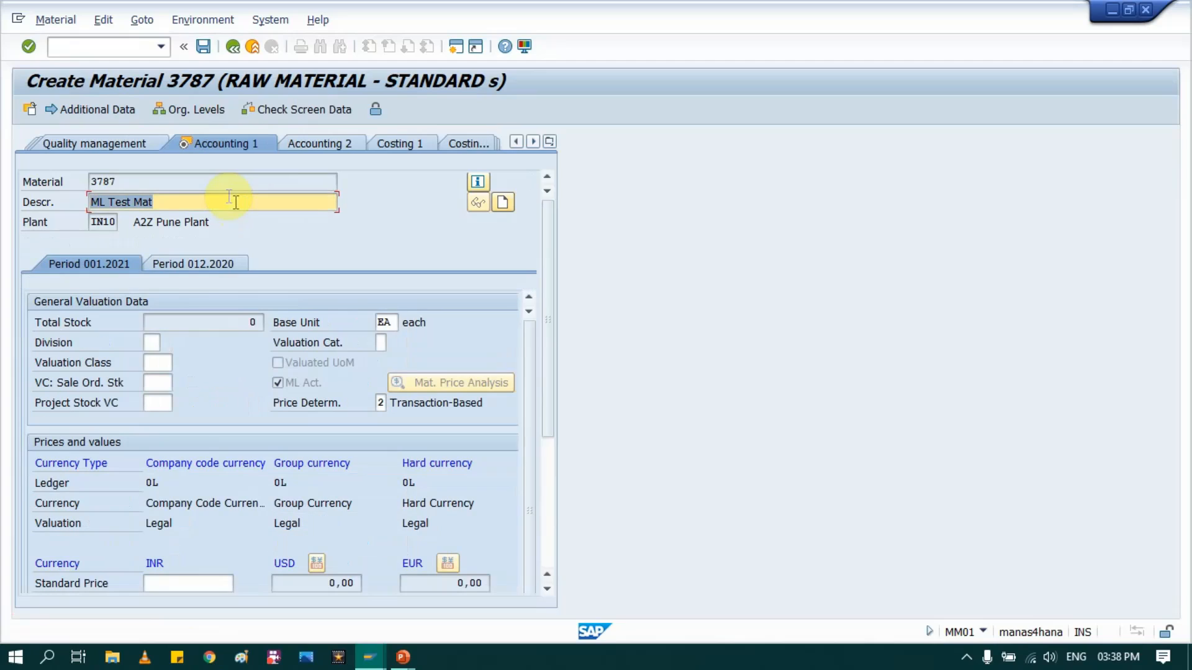
- Review the material ledger currencies and price determination in the Accounting 1 view, and set the valuation class to 3000
scroll(236, 202, "down", 5)
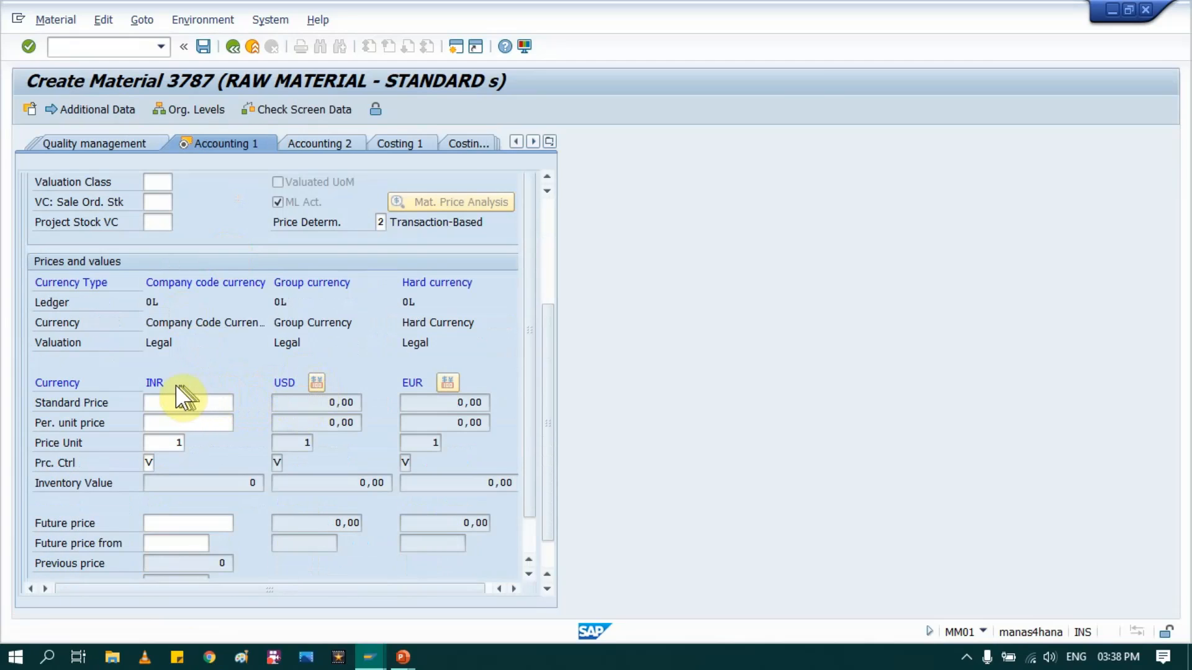
left_click(156, 382)
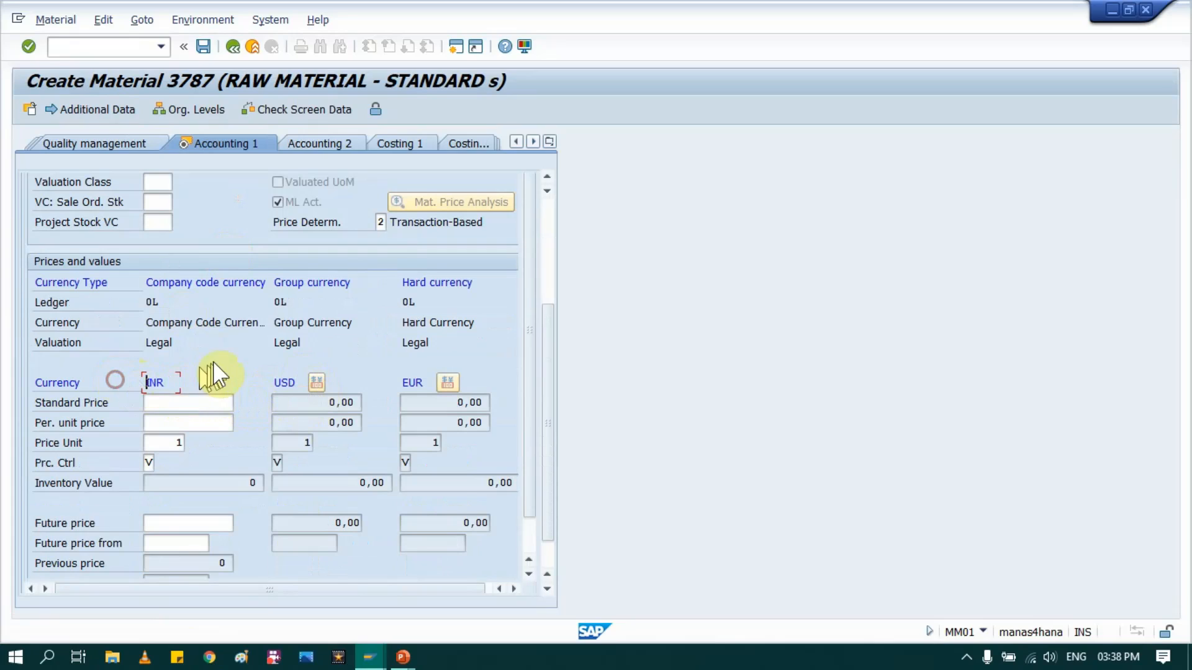
scroll(204, 368, "up", 5)
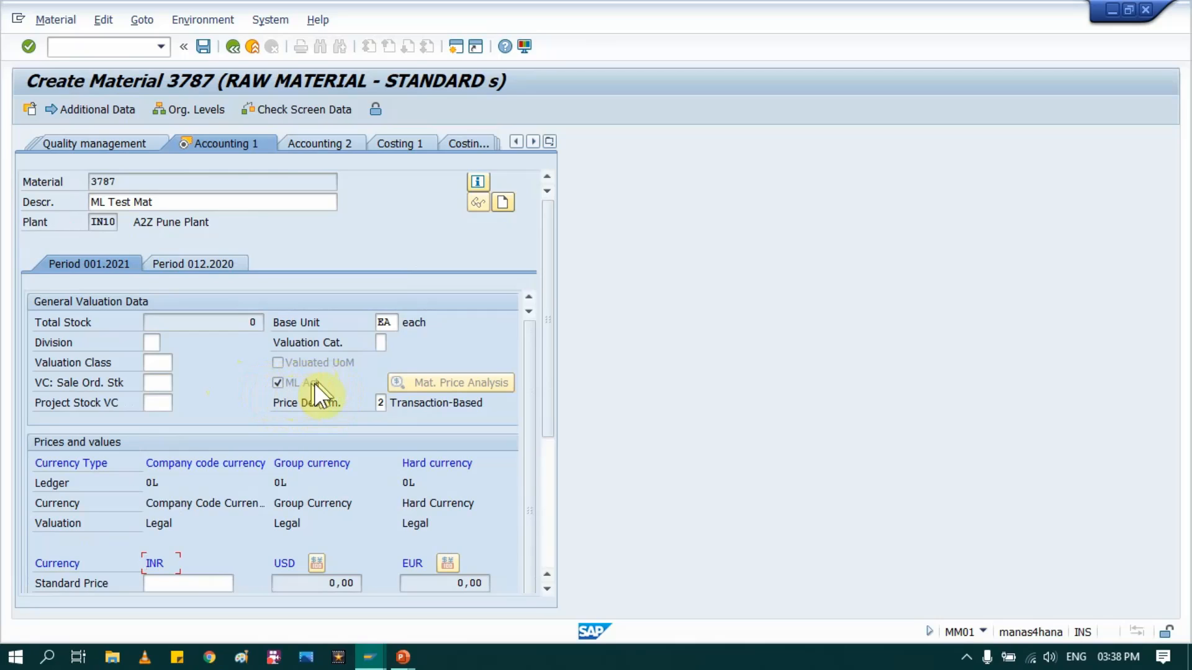
left_click(382, 406)
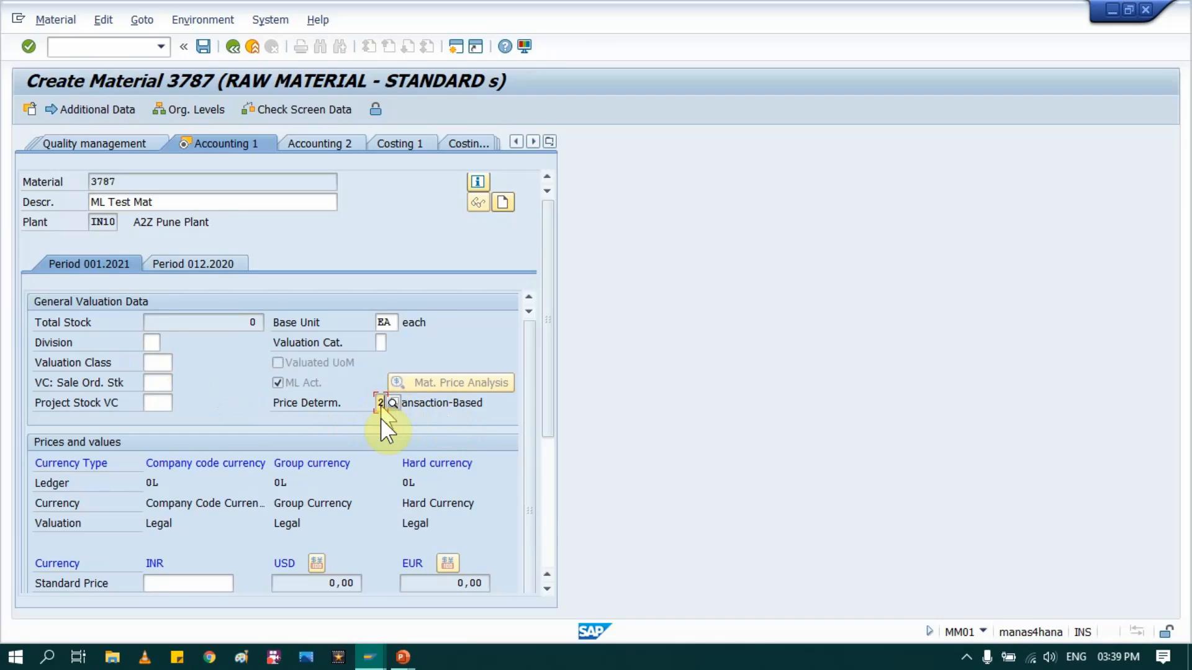
left_click(157, 363)
type("3000")
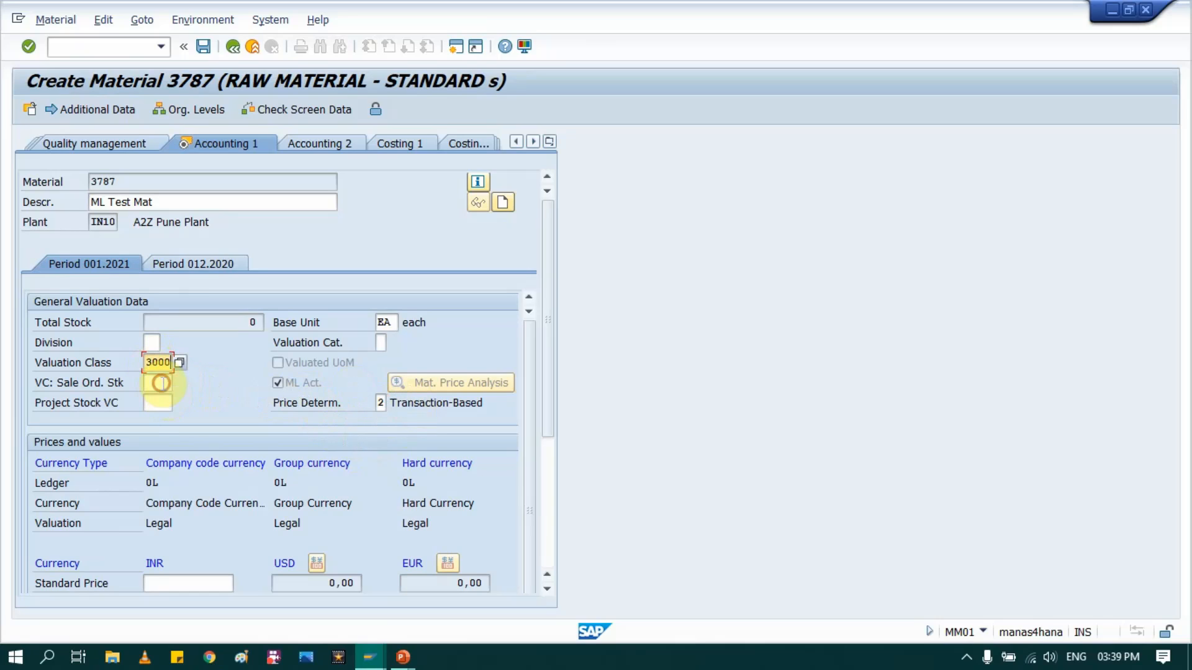
scroll(211, 447, "down", 4)
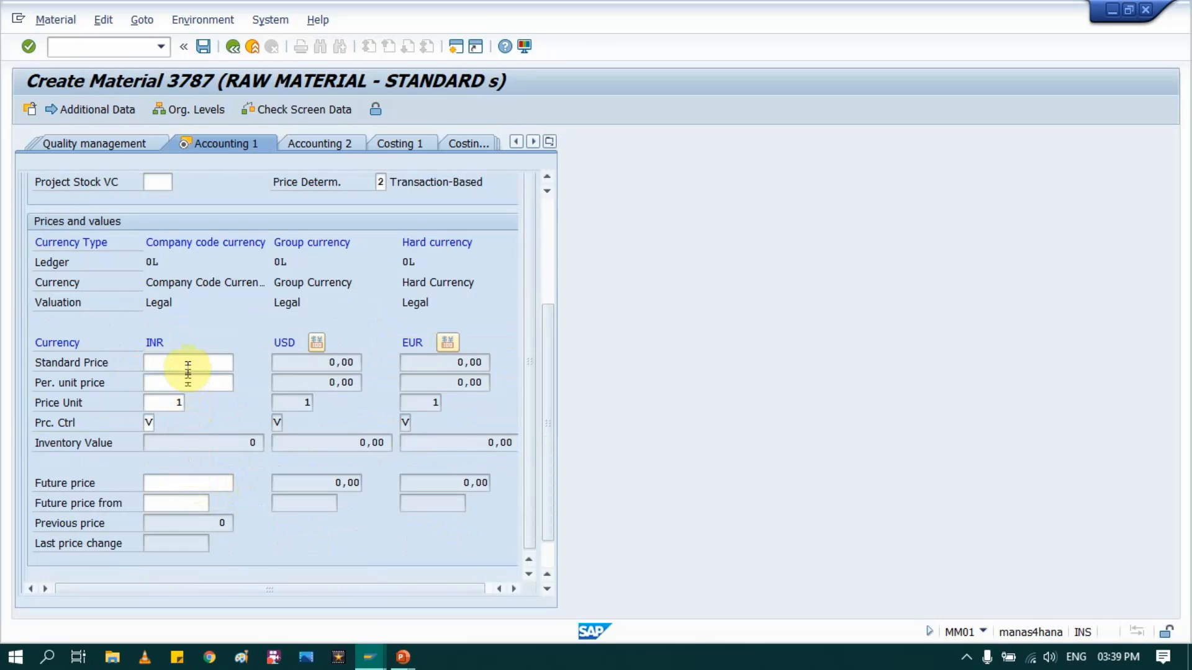
- Set the INR standard price to 1000 and the periodic unit price to 1, and convert both into the other currencies
left_click(187, 363)
type("10000")
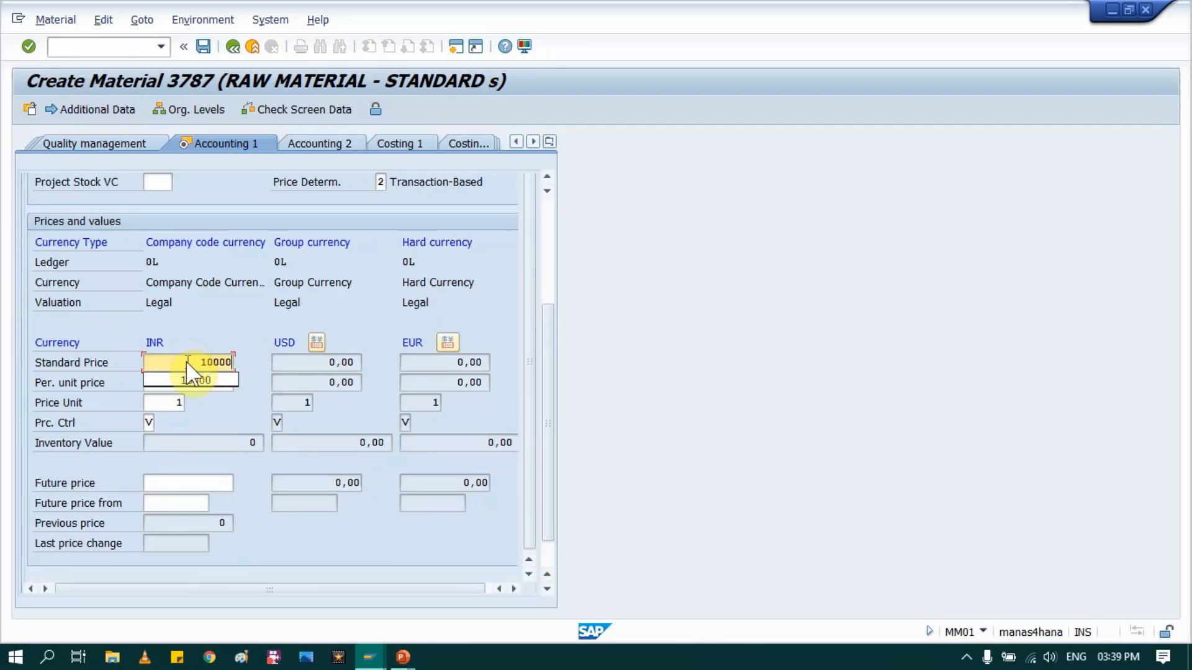
key("BackSpace")
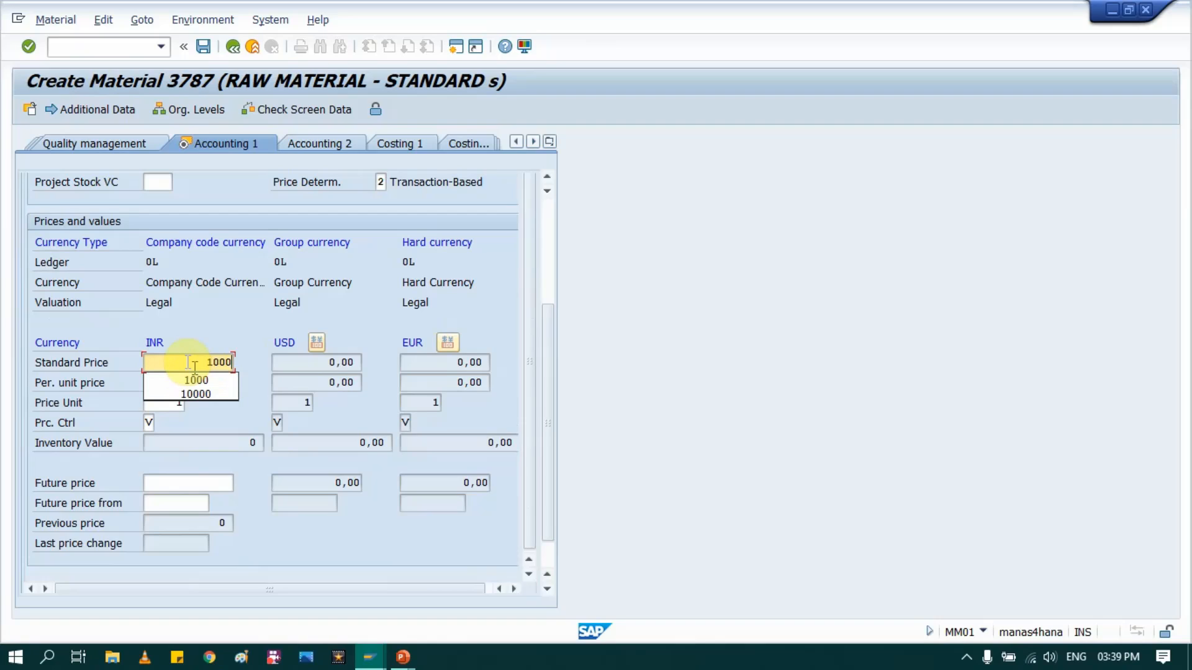
left_click(205, 383)
type("1")
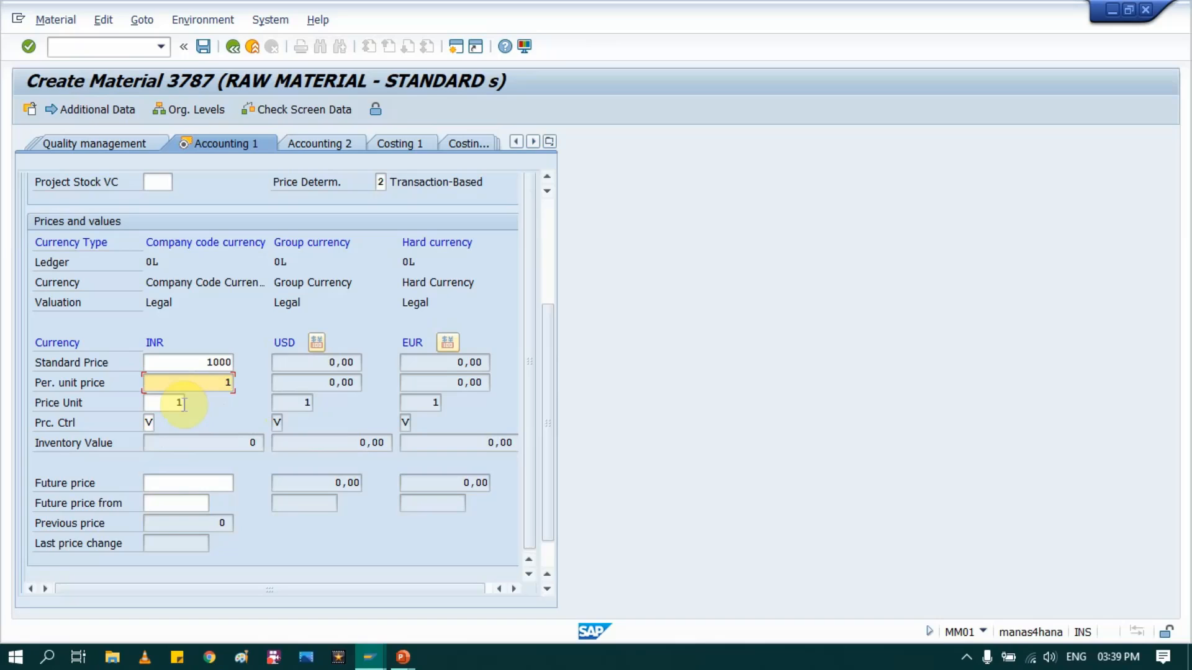
key("Return")
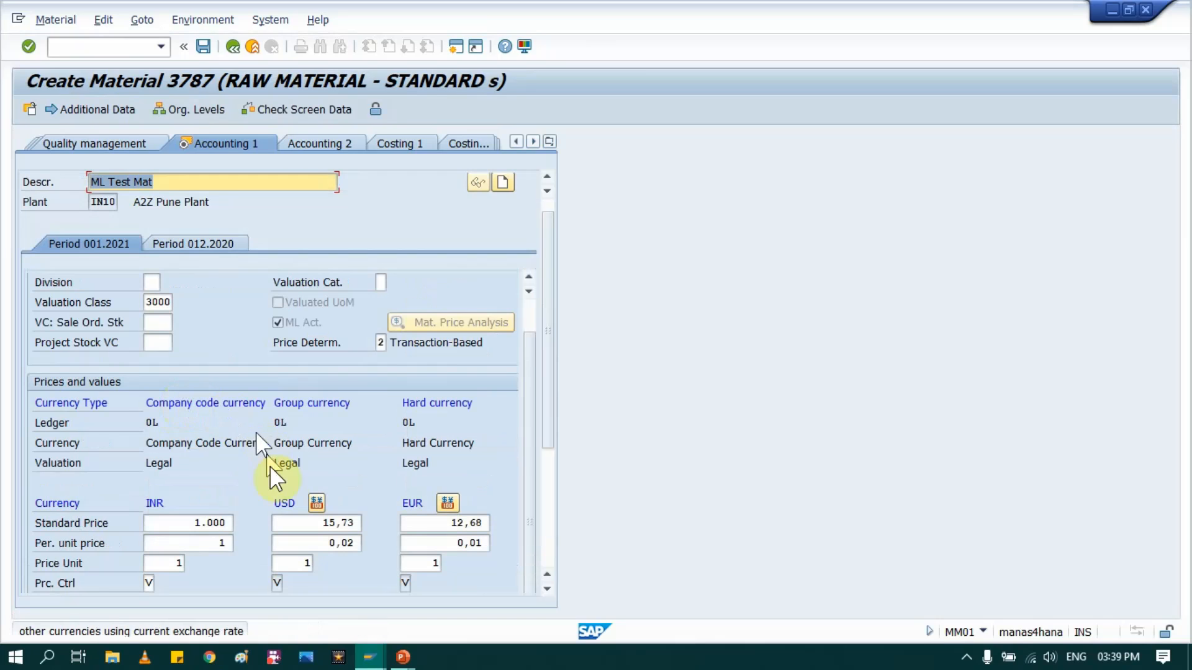
- Check the USD and EUR prices and the price determination in the Accounting 1 view, and save the material
scroll(259, 438, "down", 5)
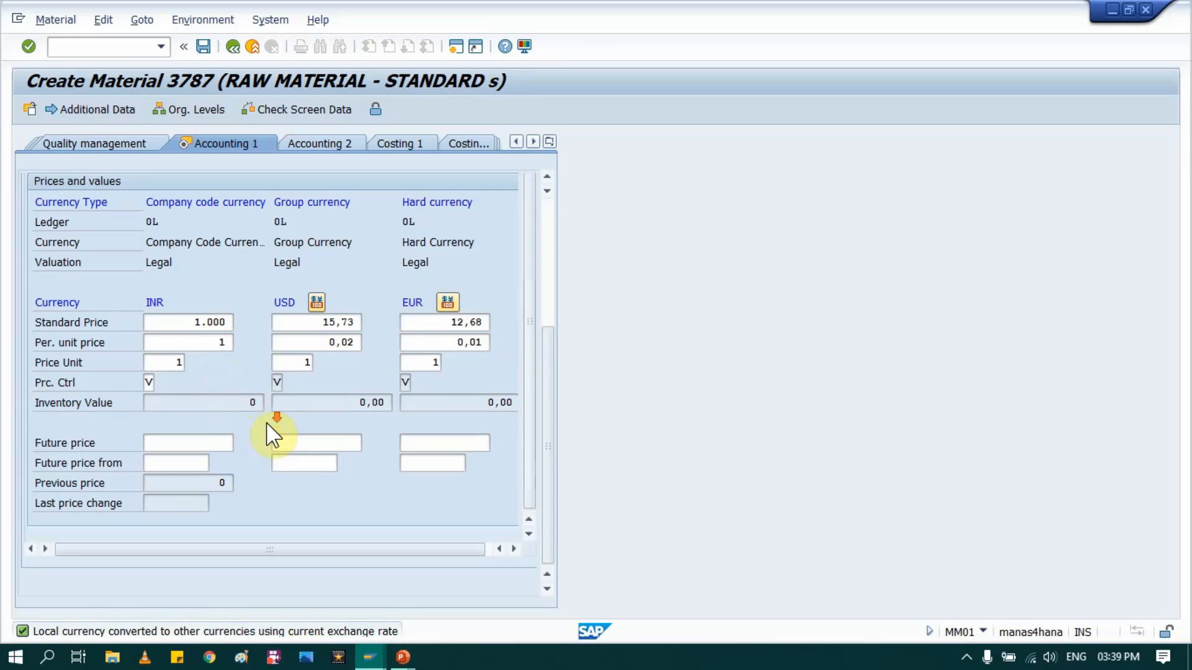
scroll(251, 463, "up", 5)
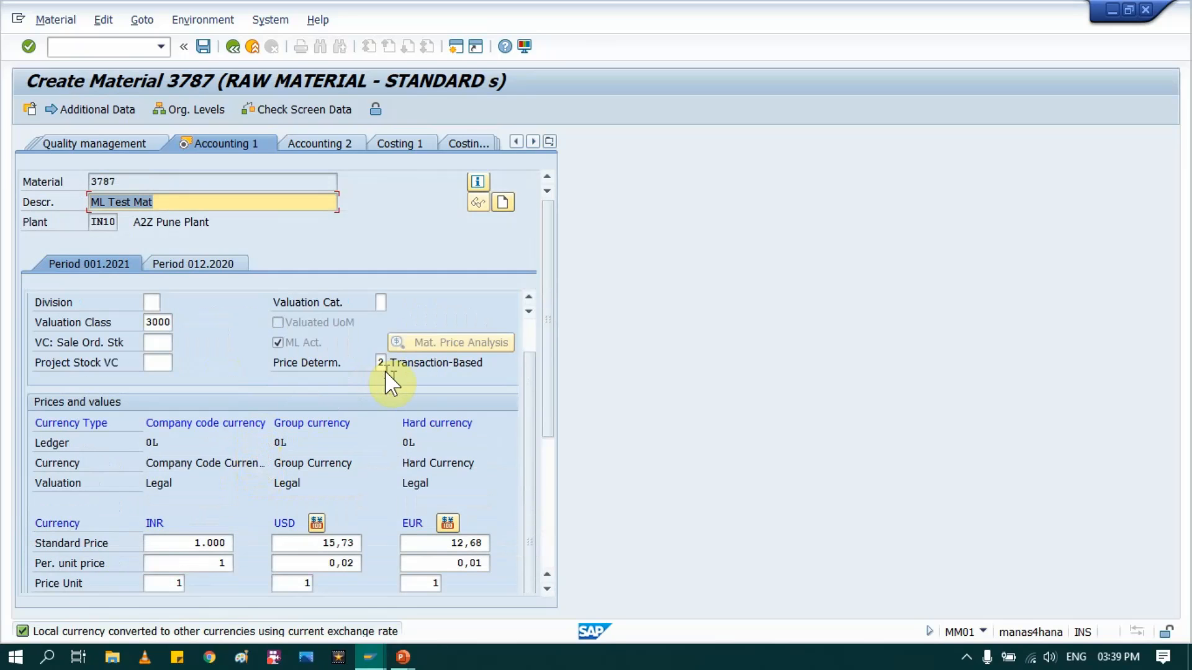
scroll(308, 481, "down", 1)
scroll(307, 481, "down", 3)
scroll(300, 439, "up", 4)
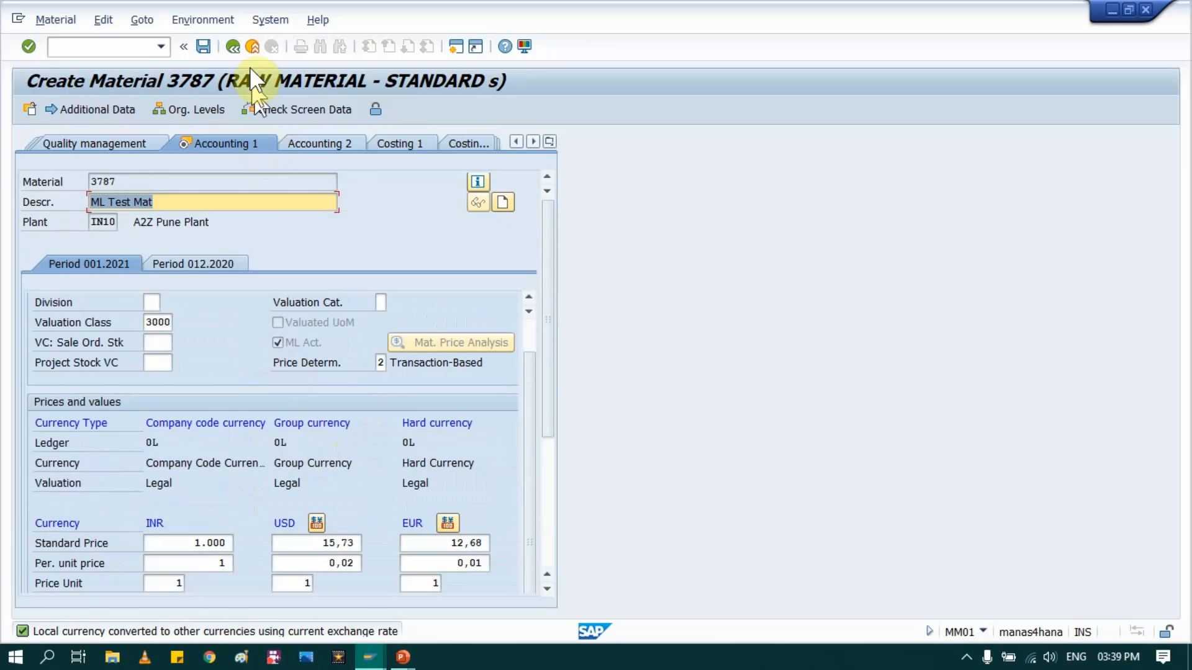
left_click(203, 46)
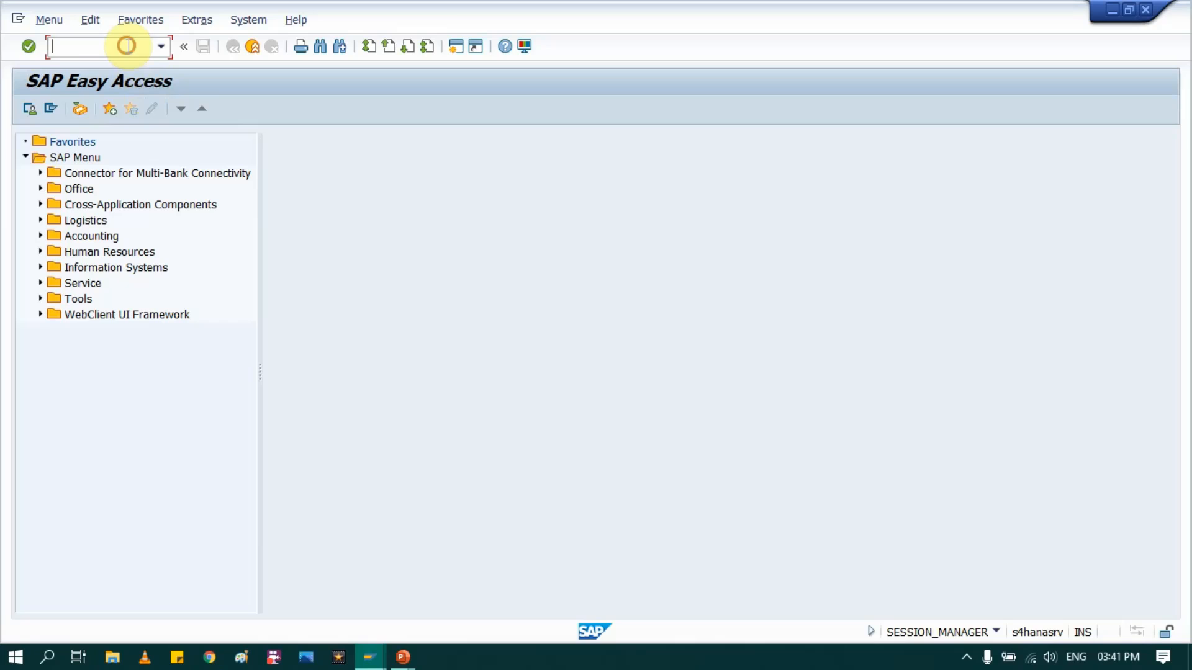
- Display the Accounting 1 view of material 100000064 for plant AU10 with MM03 and examine the inventory values in all three currencies
type("MM03")
key("Return")
left_click(206, 161)
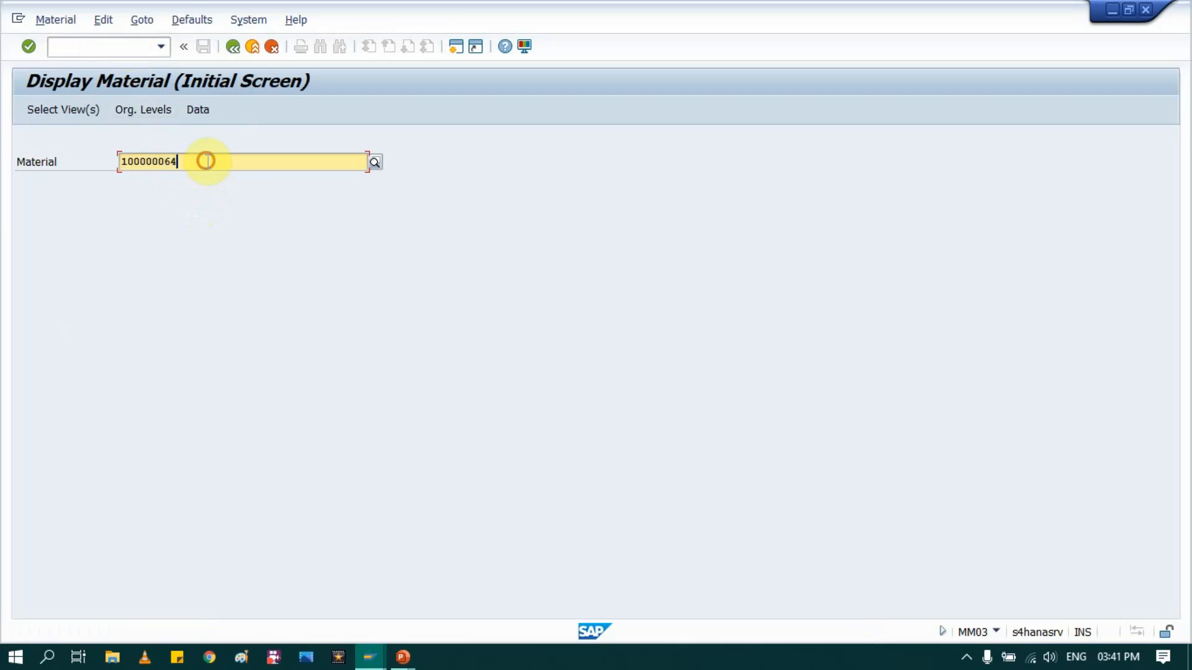
key("Return")
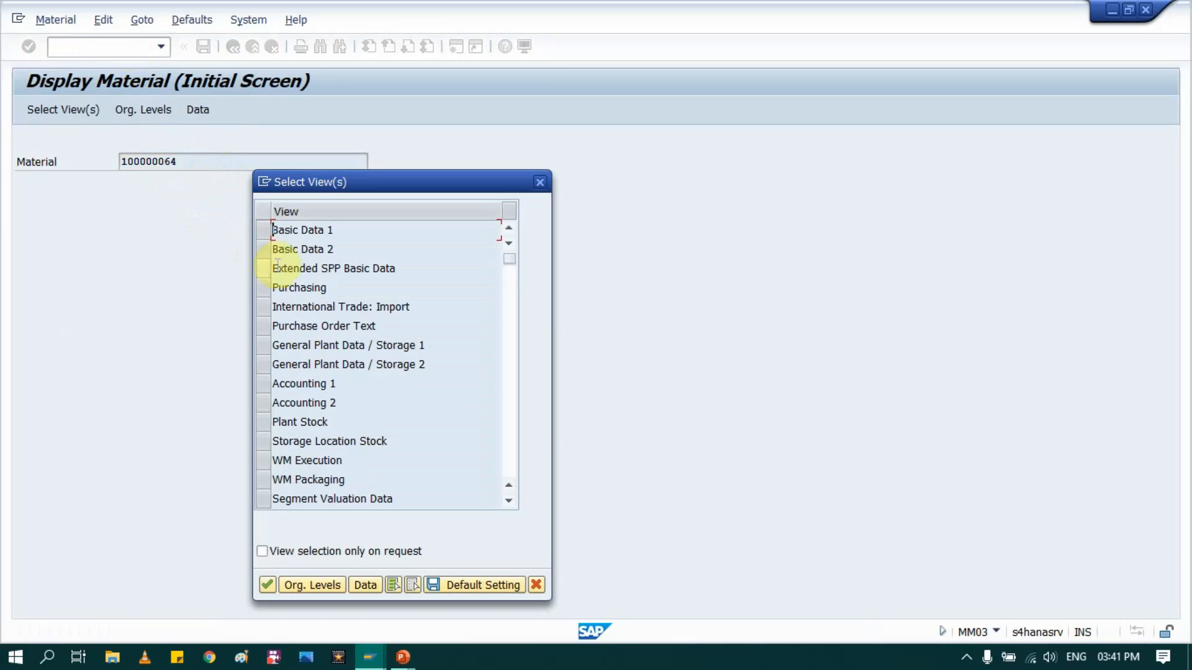
left_click(264, 382)
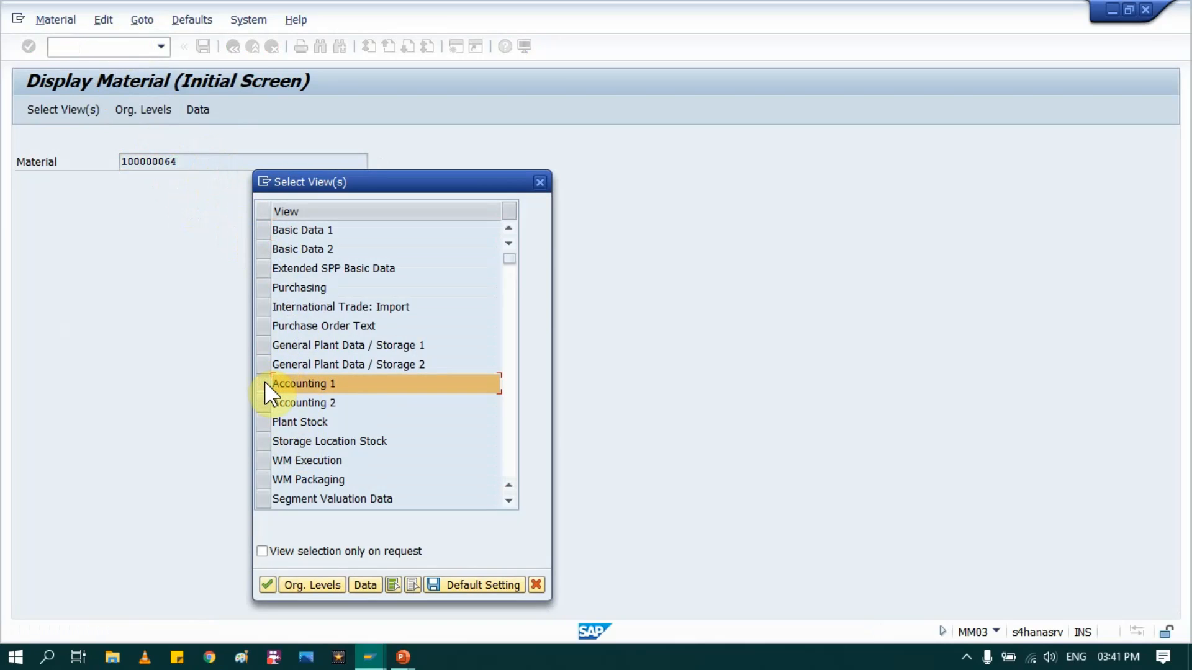
key("Return")
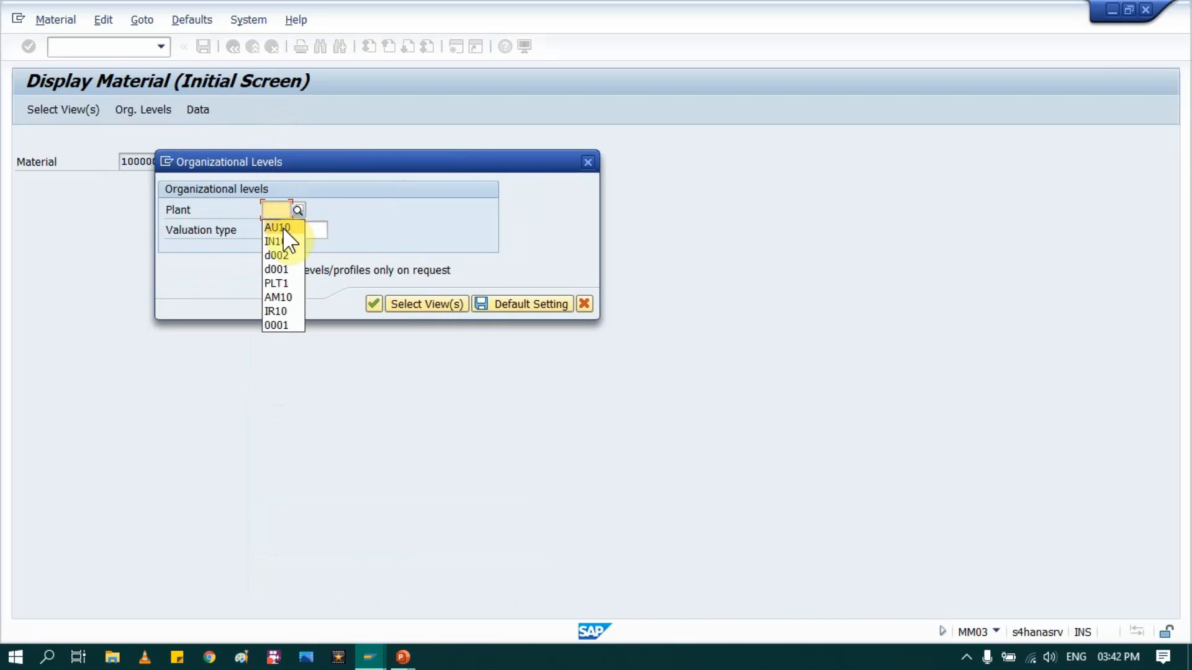
left_click(281, 227)
key("Return")
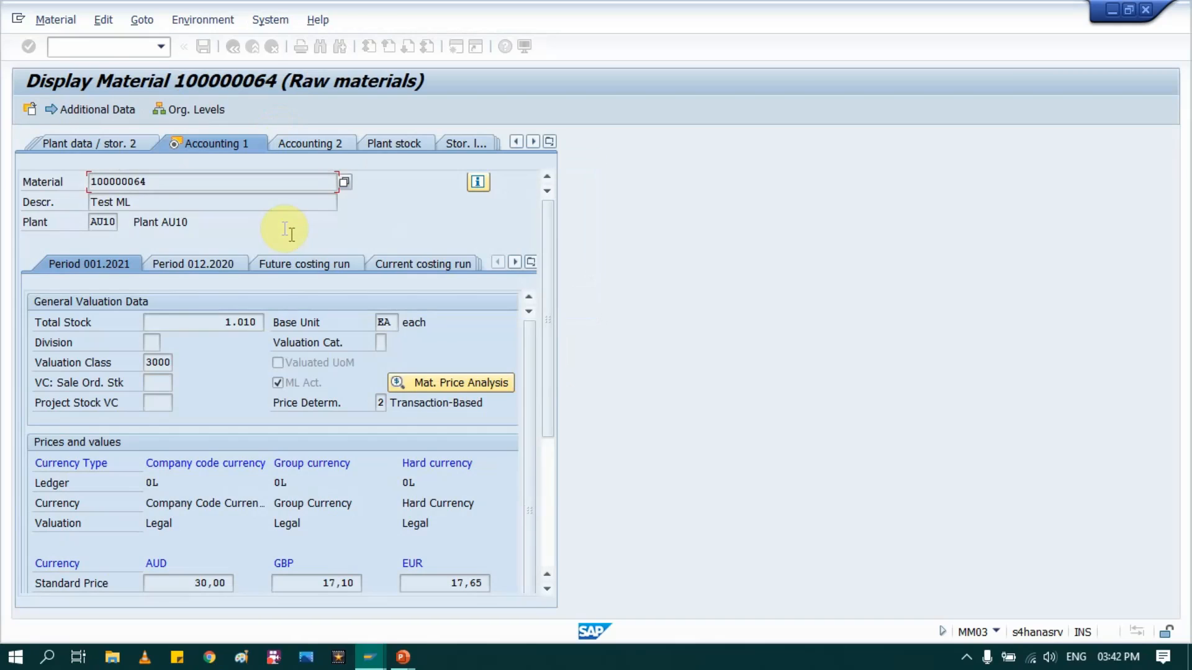
scroll(289, 337, "down", 5)
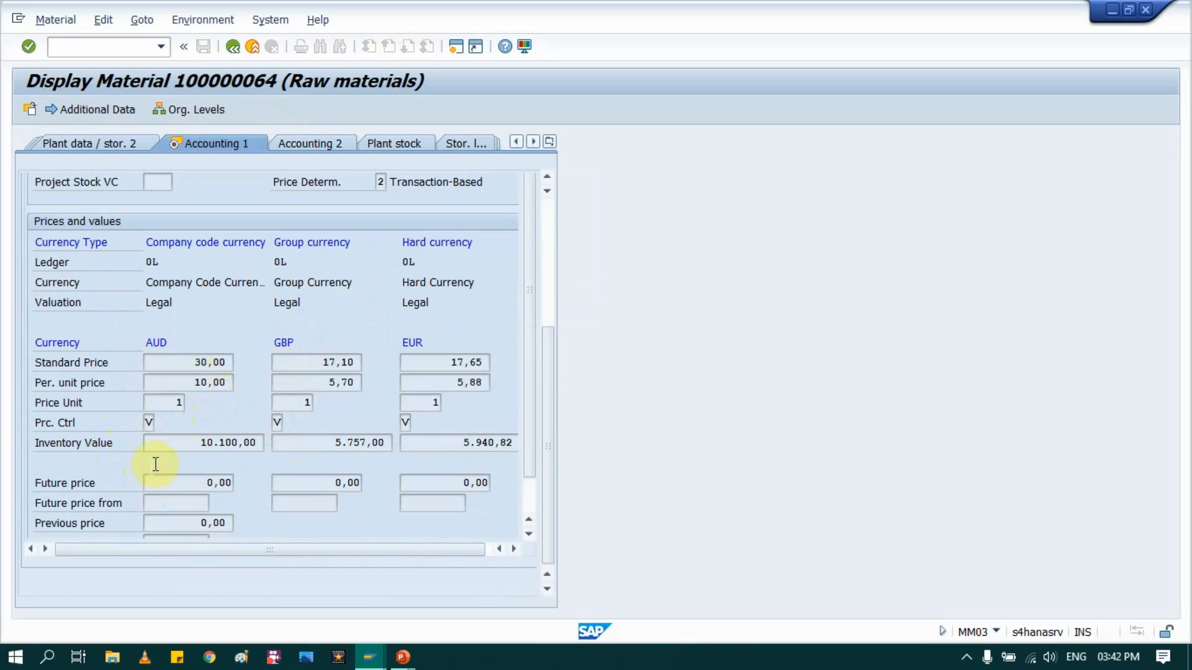
left_click_drag(181, 439, 523, 443)
left_click(457, 46)
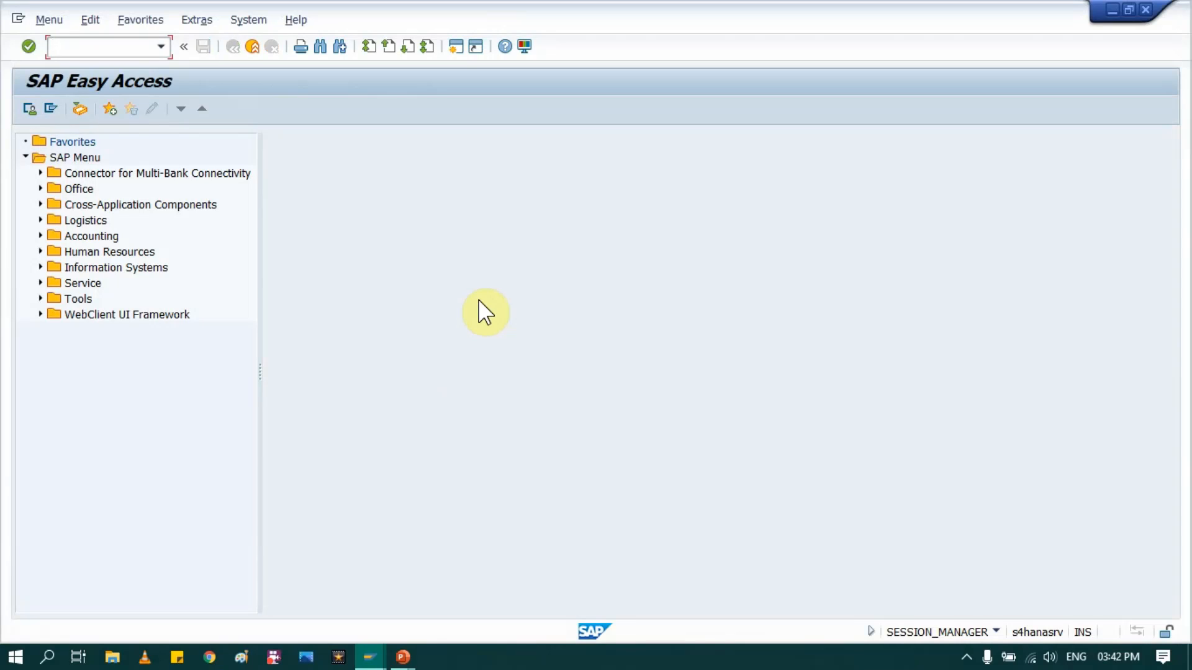
type("migo")
key("Return")
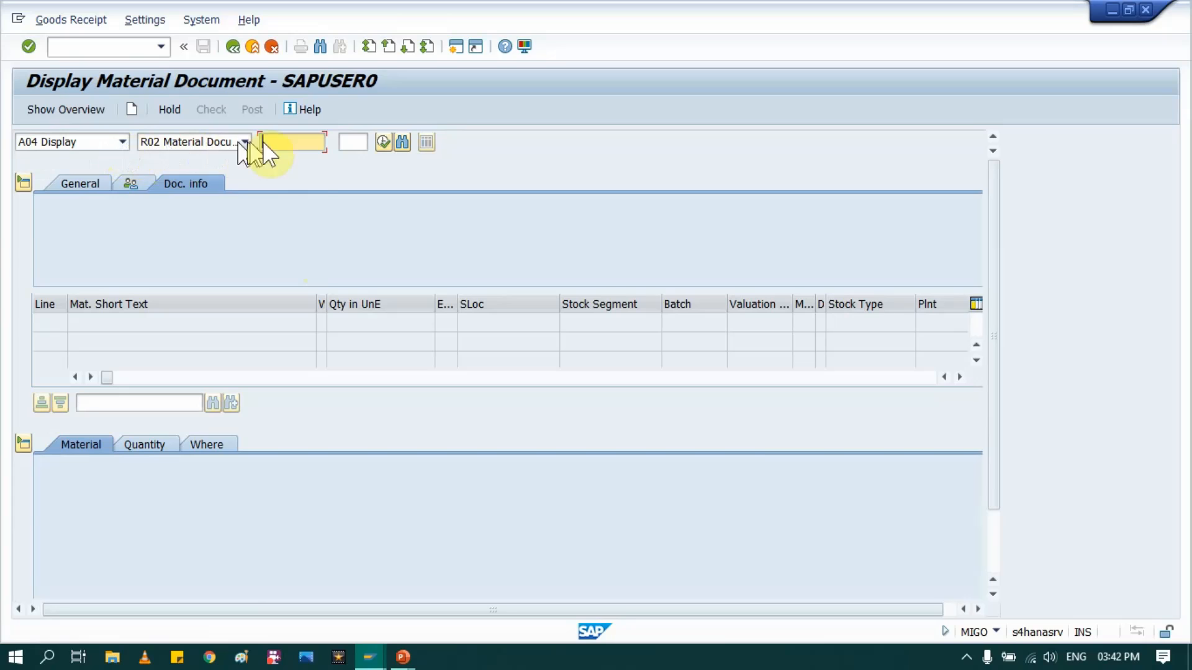
left_click(289, 142)
left_click(292, 156)
key("Return")
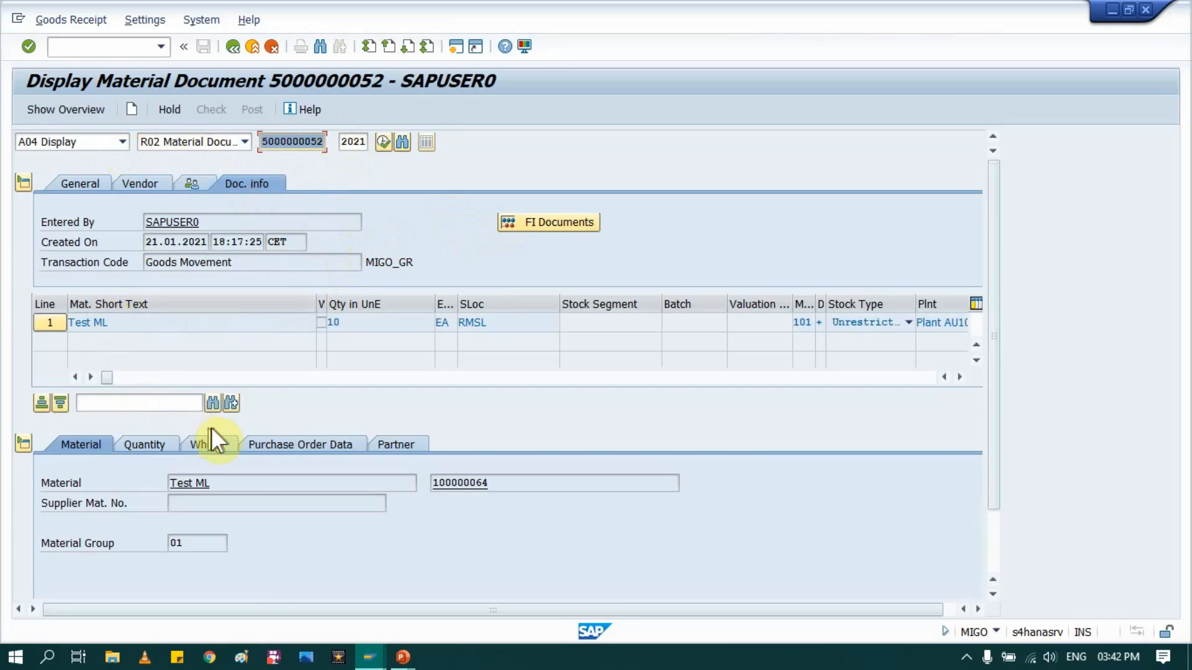
- List the material document's accounting documents and open its Material ledger document
left_click(526, 218)
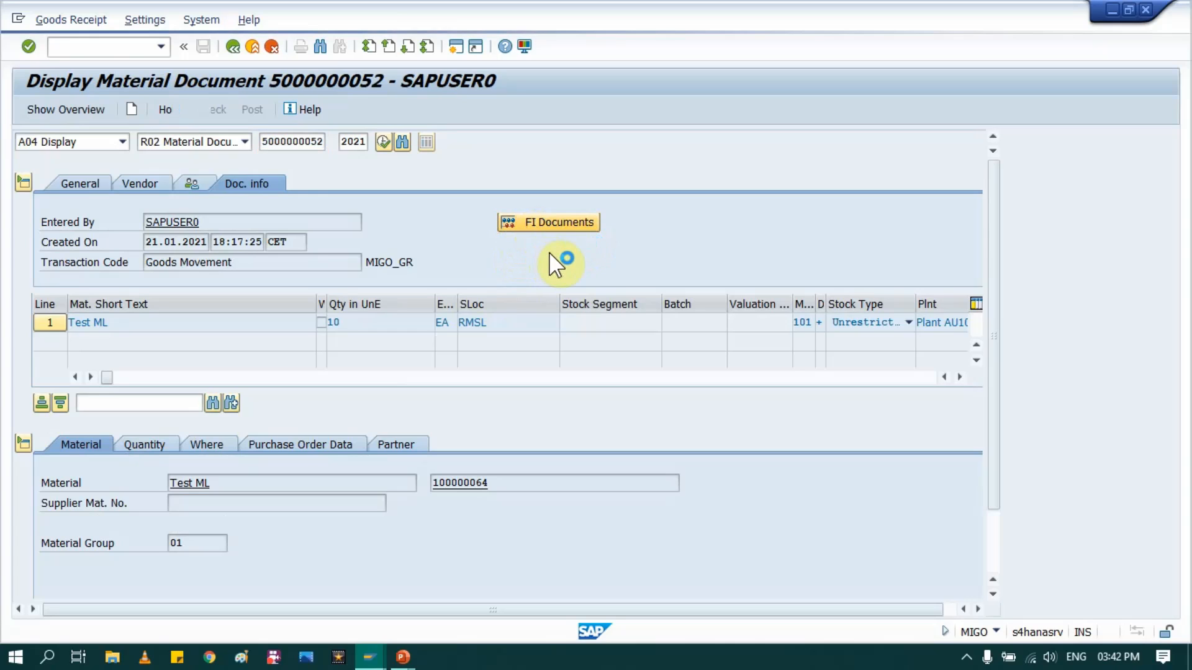
left_click(297, 142)
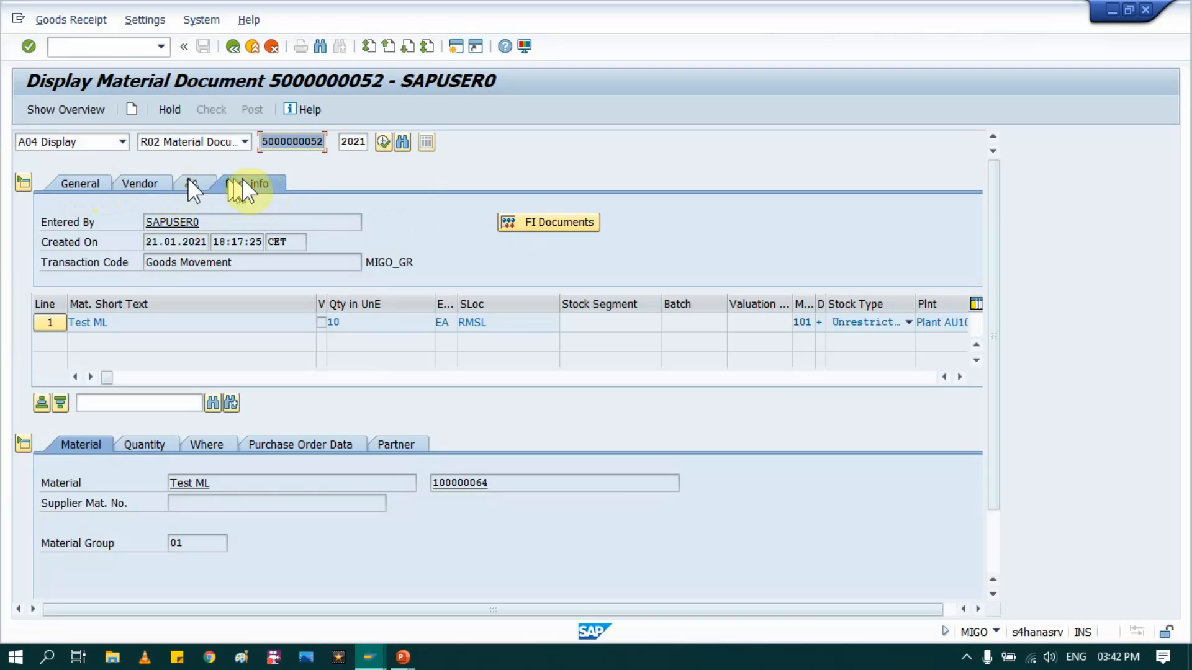
left_click(528, 222)
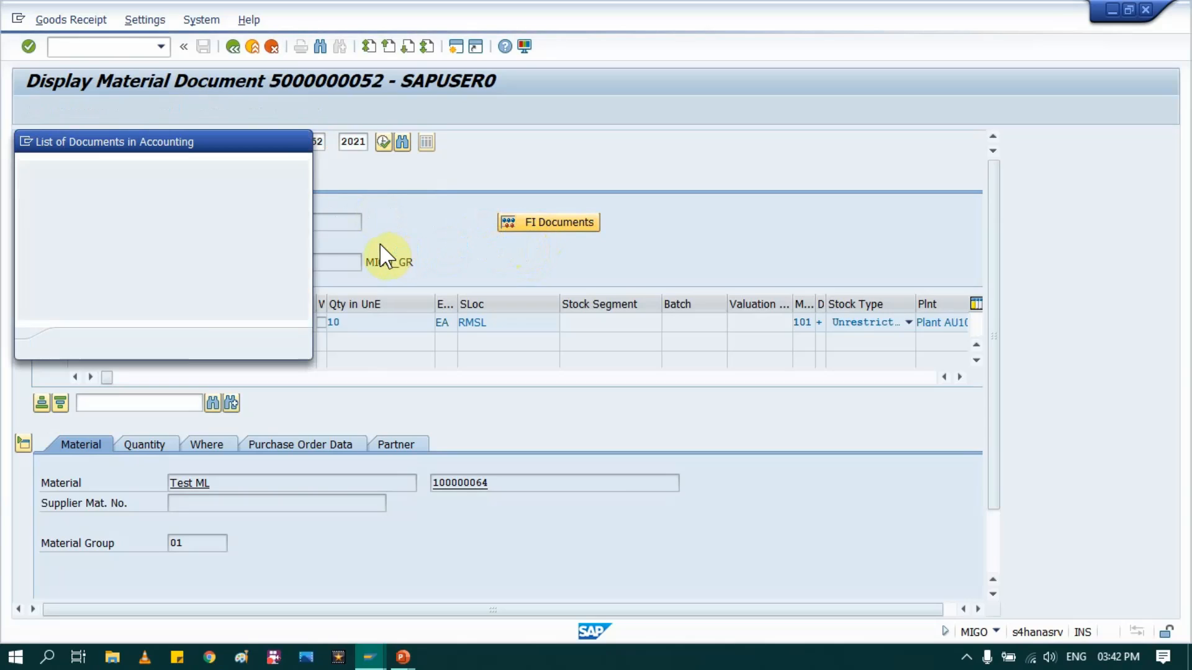
left_click(129, 237)
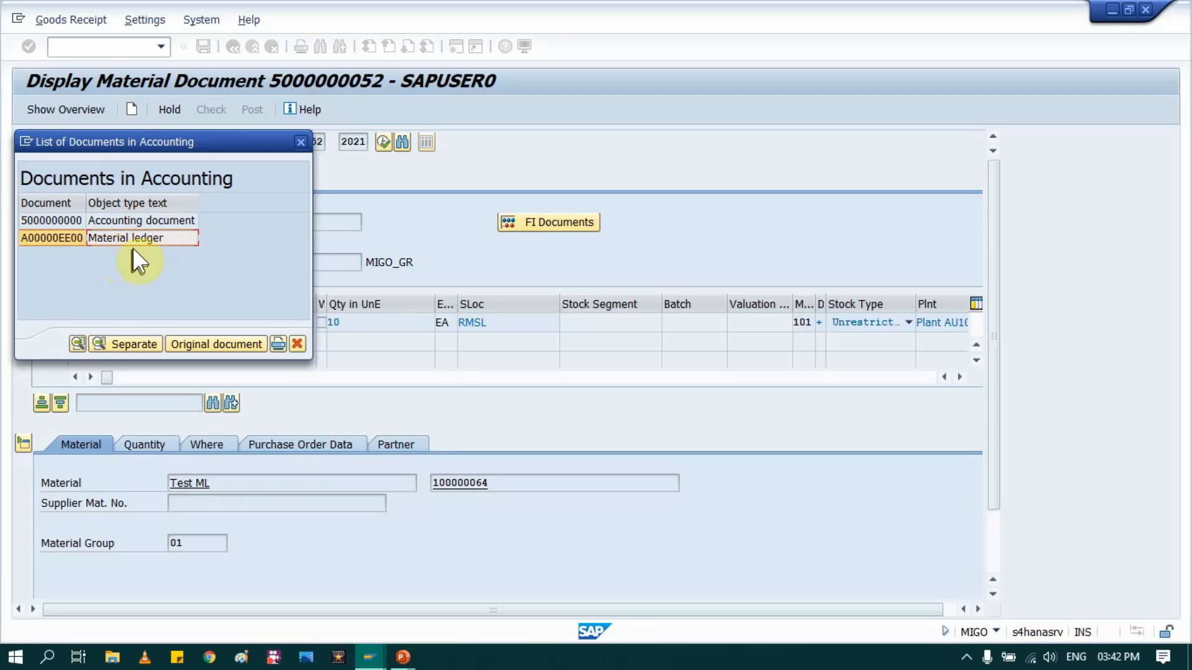
double_click(122, 236)
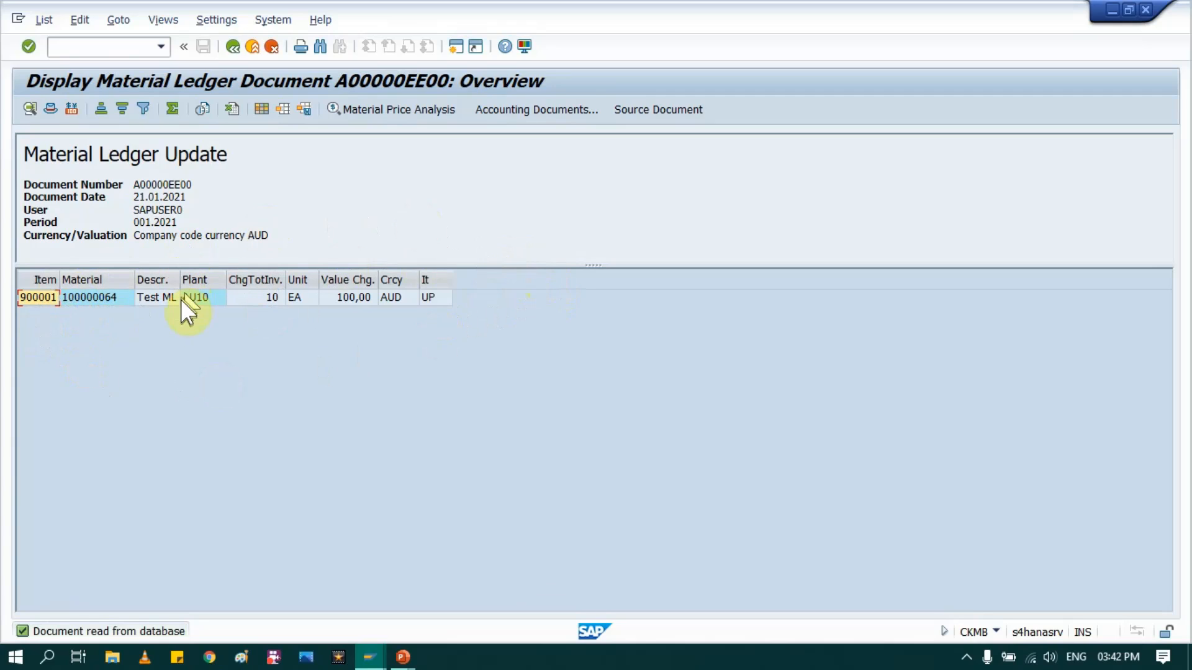
- Open the Material Price Analysis for the ledger item and view the price history in hard currency and in group currency
left_click(47, 298)
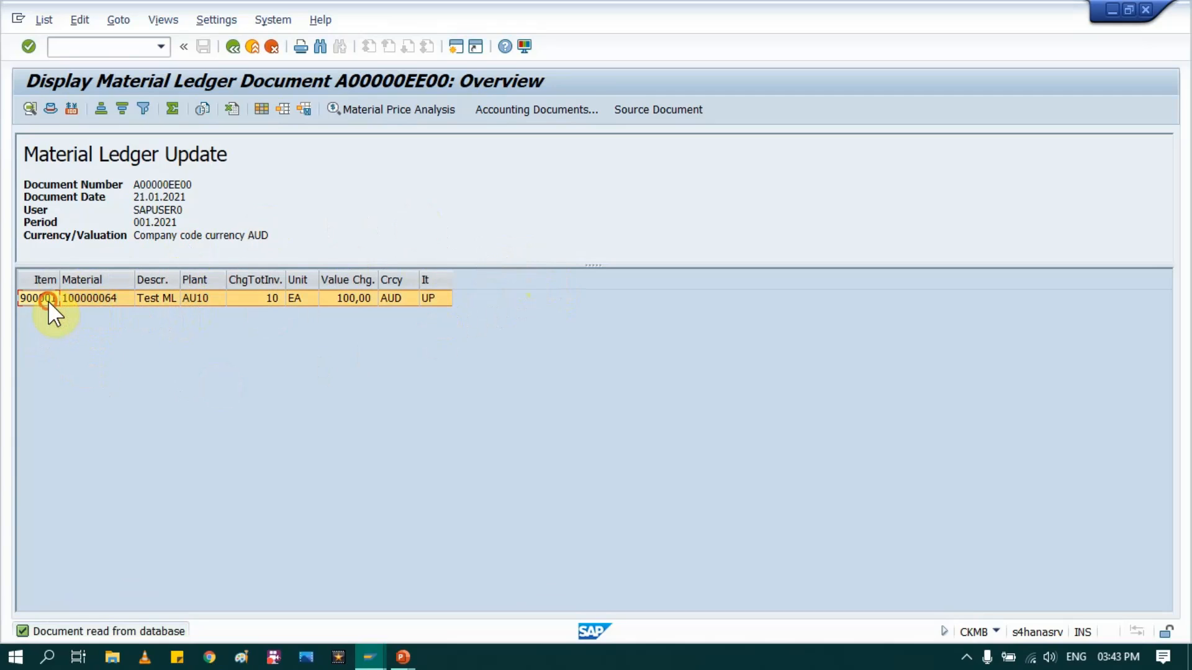
left_click(394, 111)
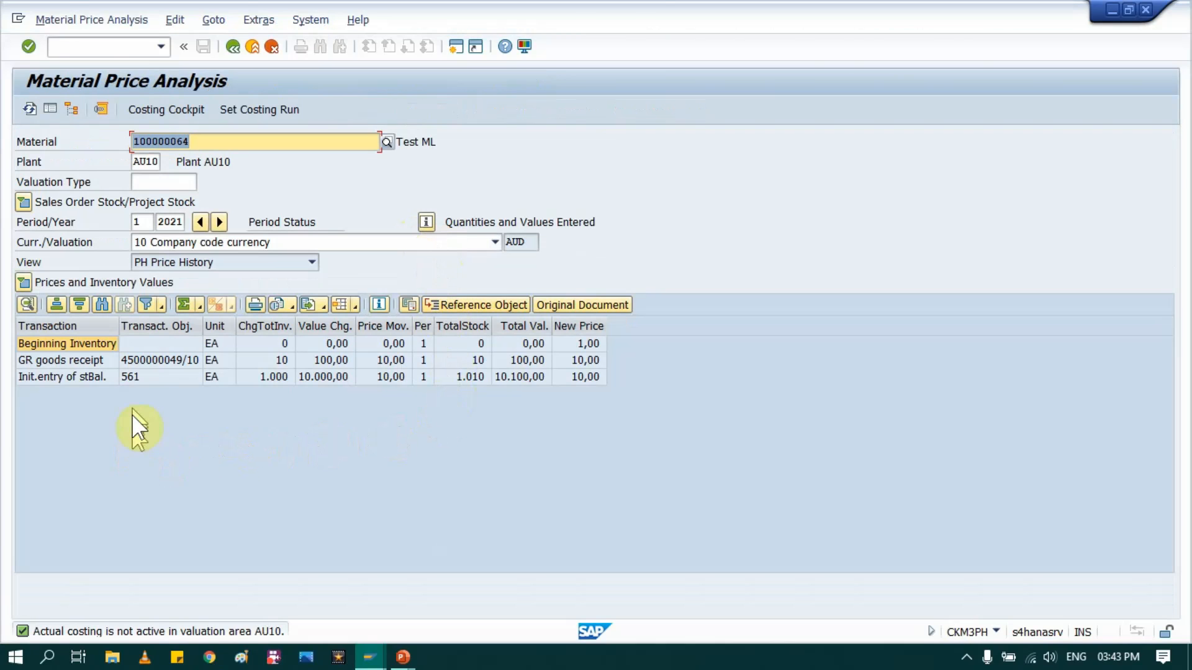
left_click(491, 242)
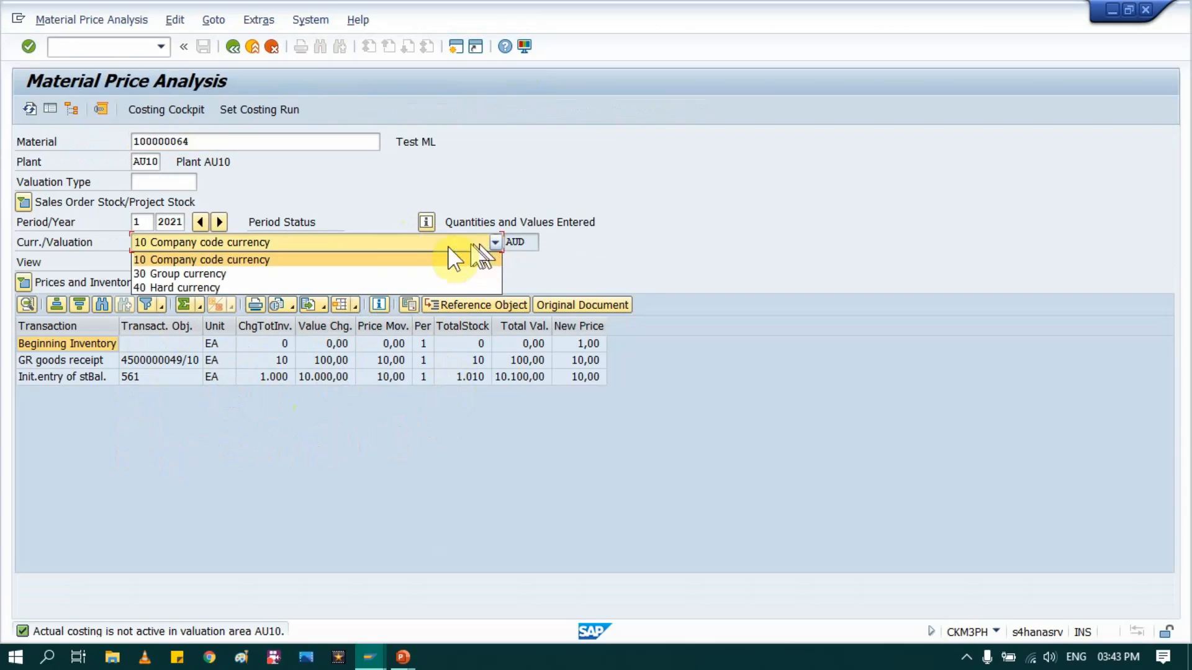
left_click(291, 285)
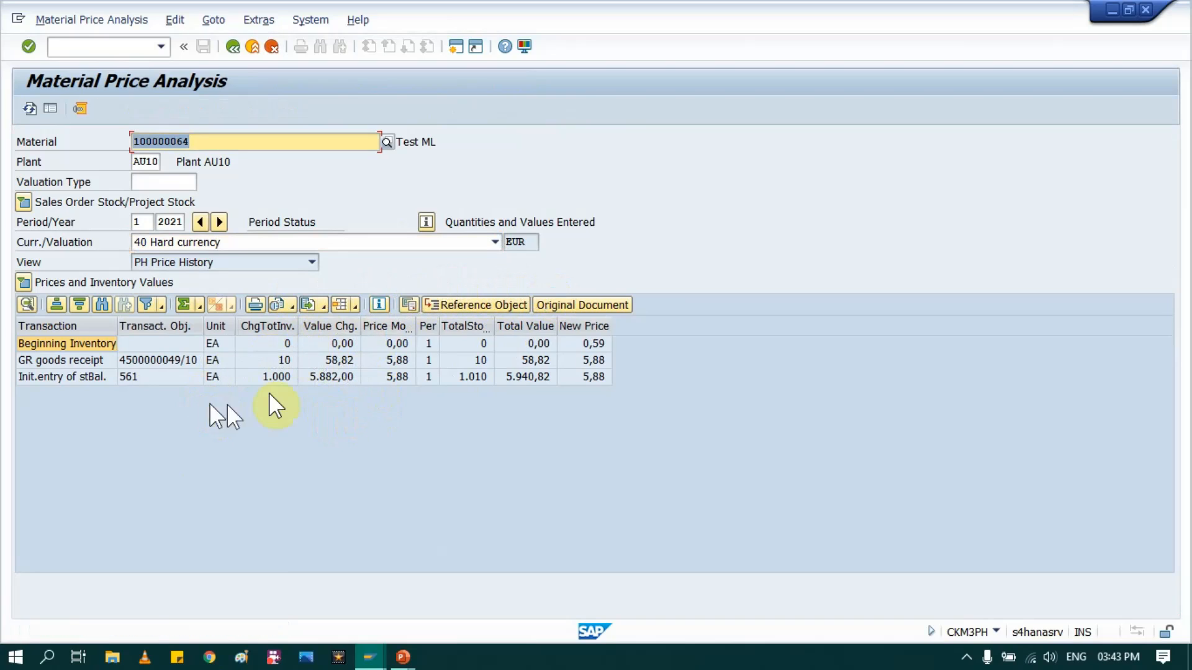
left_click(419, 241)
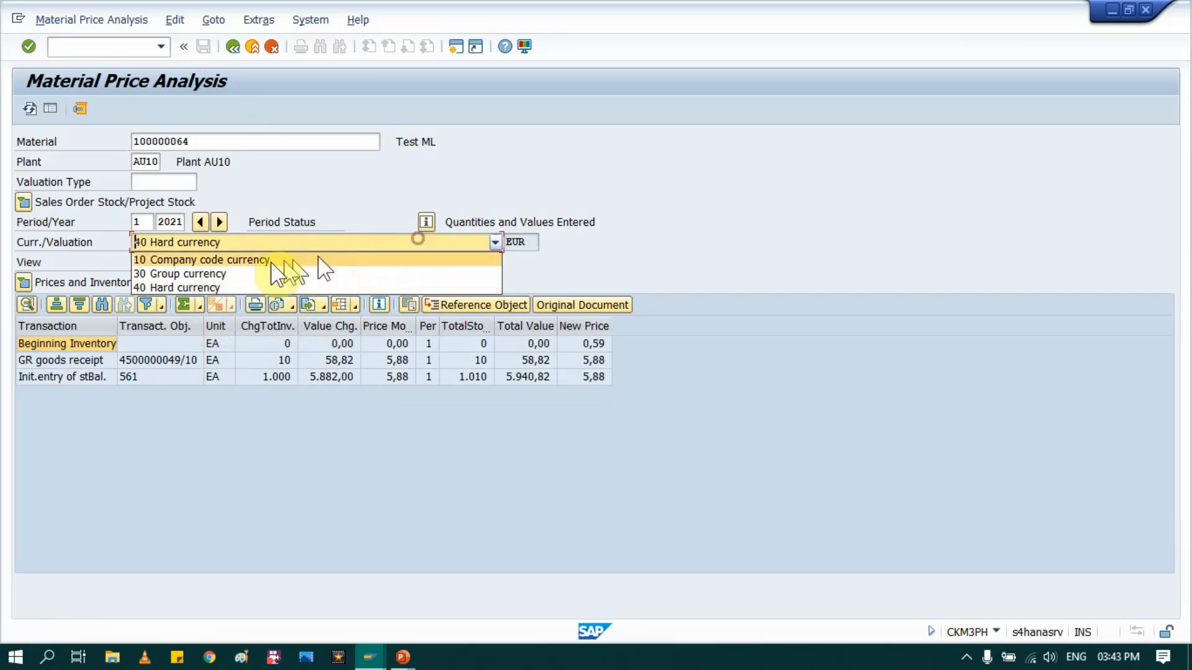
left_click(239, 271)
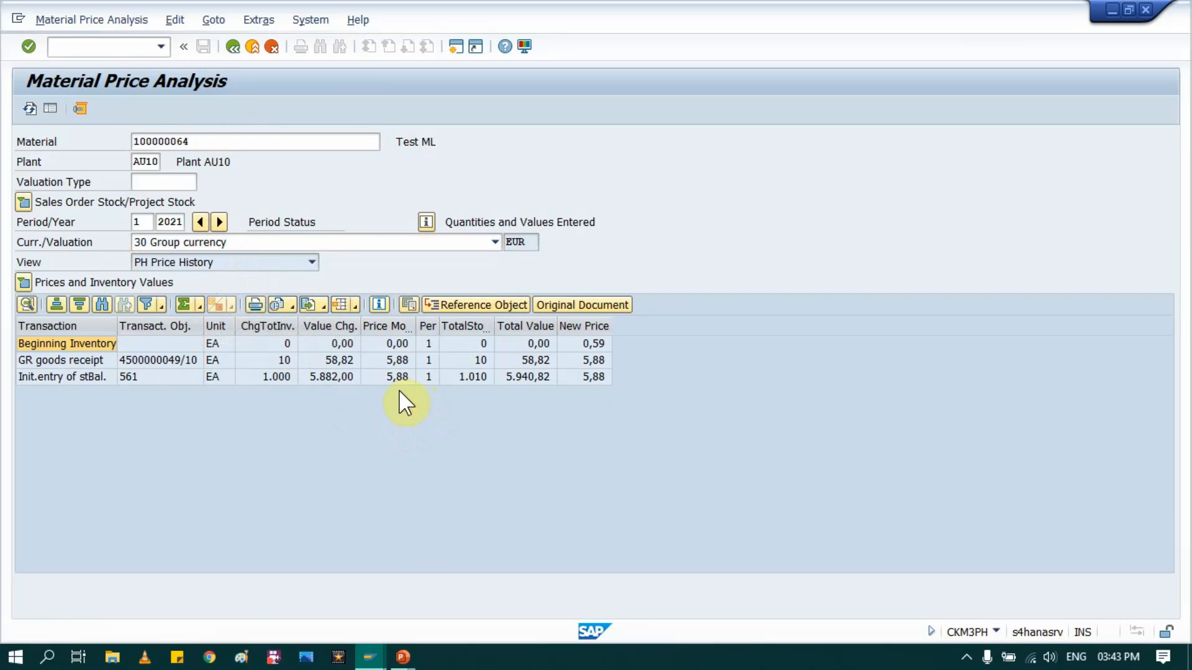
- Exit the price analysis, the material ledger document and the material document, returning to SAP Easy Access
left_click(252, 48)
left_click(252, 48)
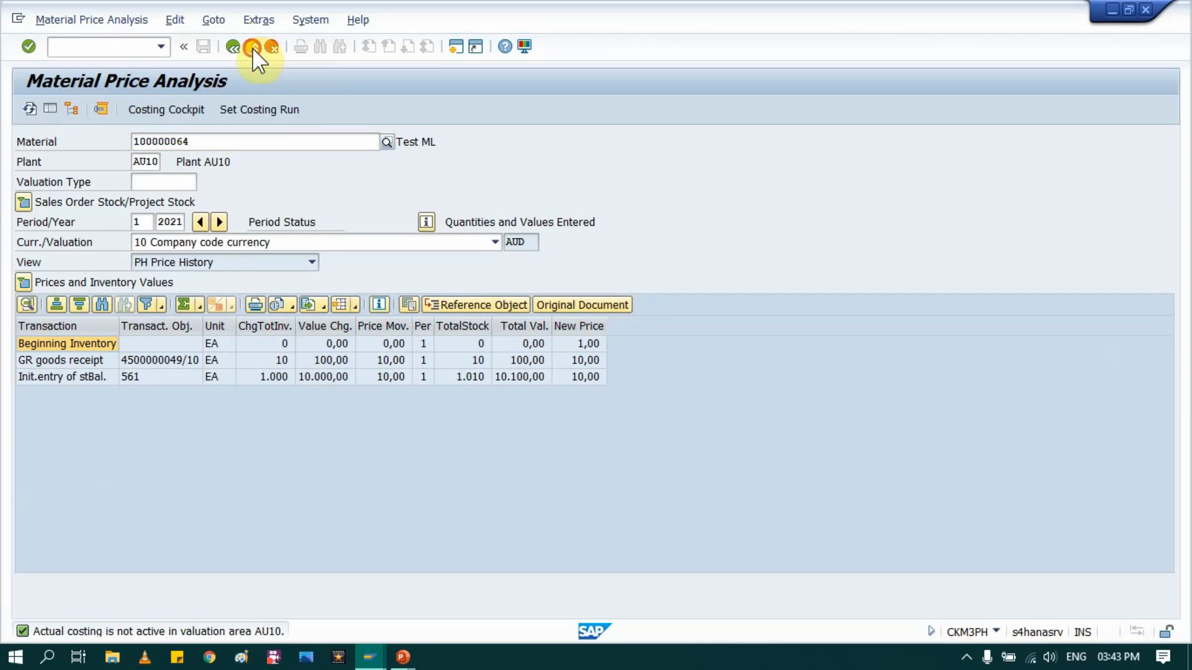
left_click(252, 47)
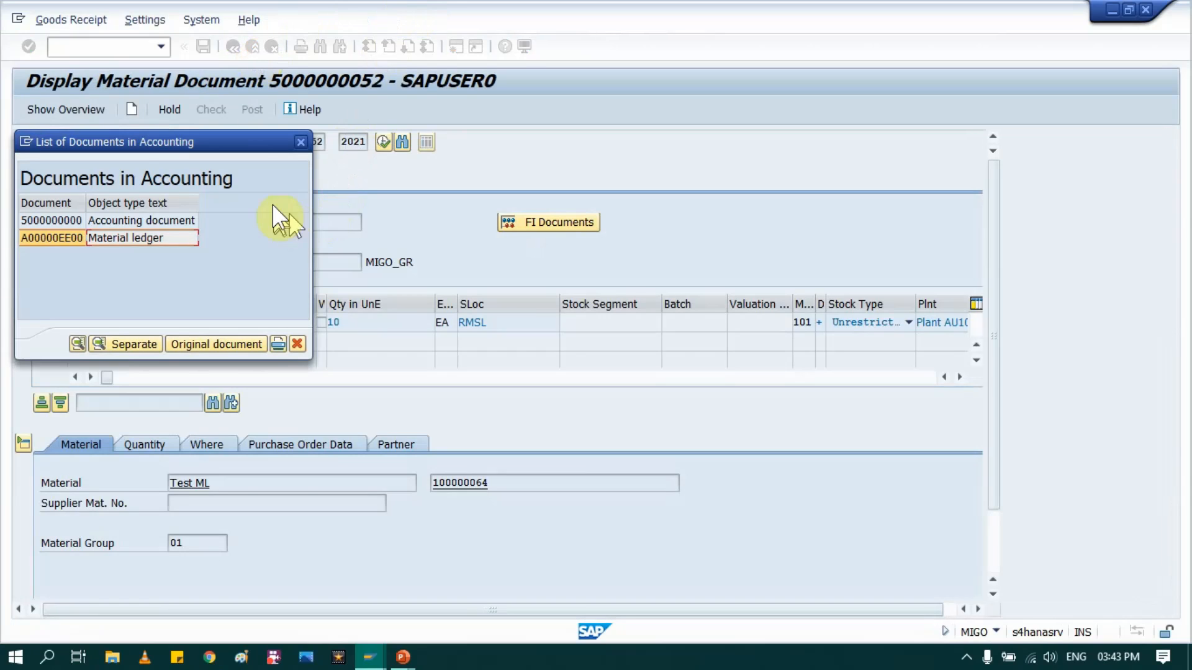
left_click(300, 142)
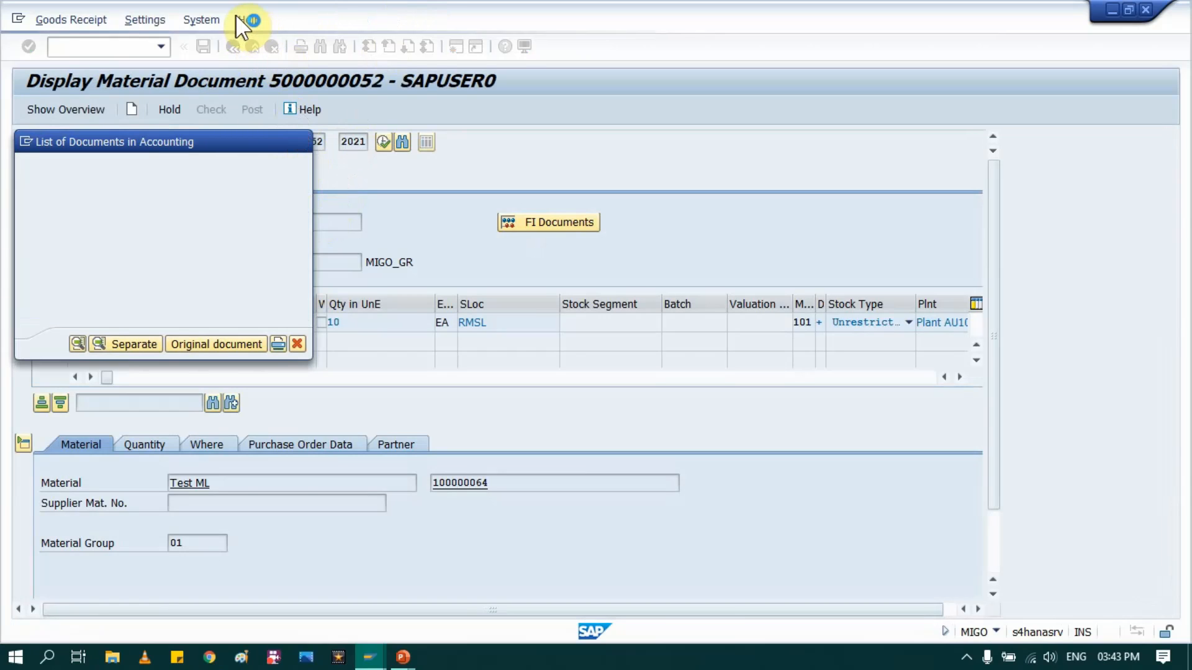
left_click(252, 47)
left_click(253, 47)
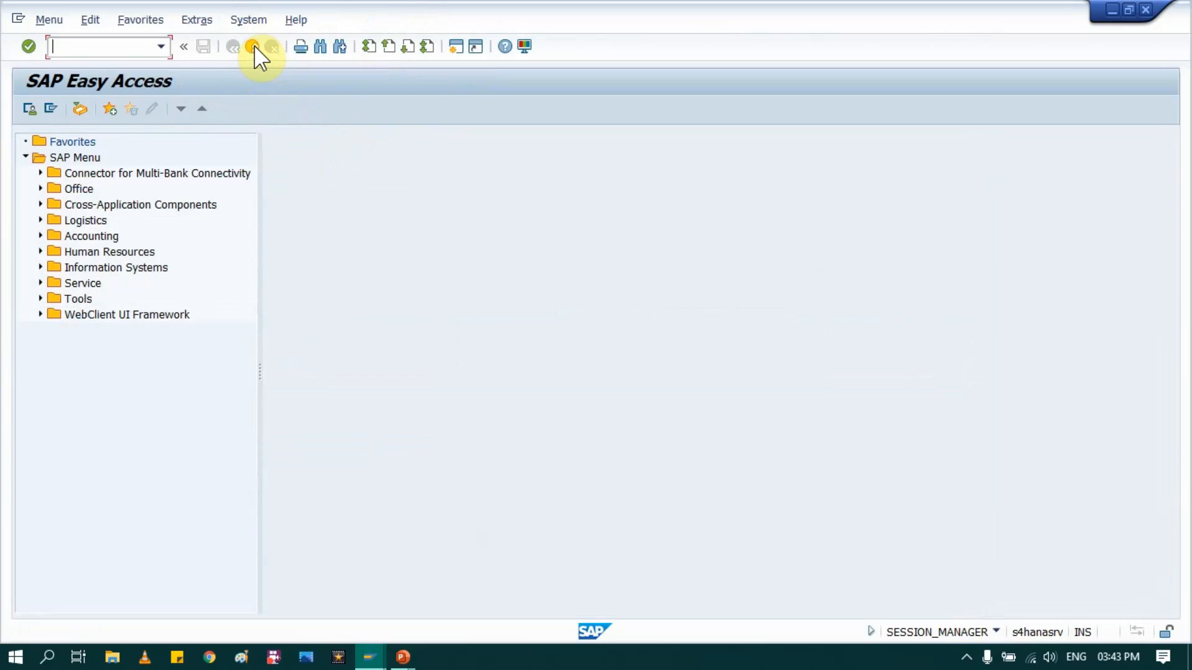
- Run CKM3 to examine the price history of material 100000064 in plant AU10, and return to SAP Easy Access
type("CKM3")
key("Return")
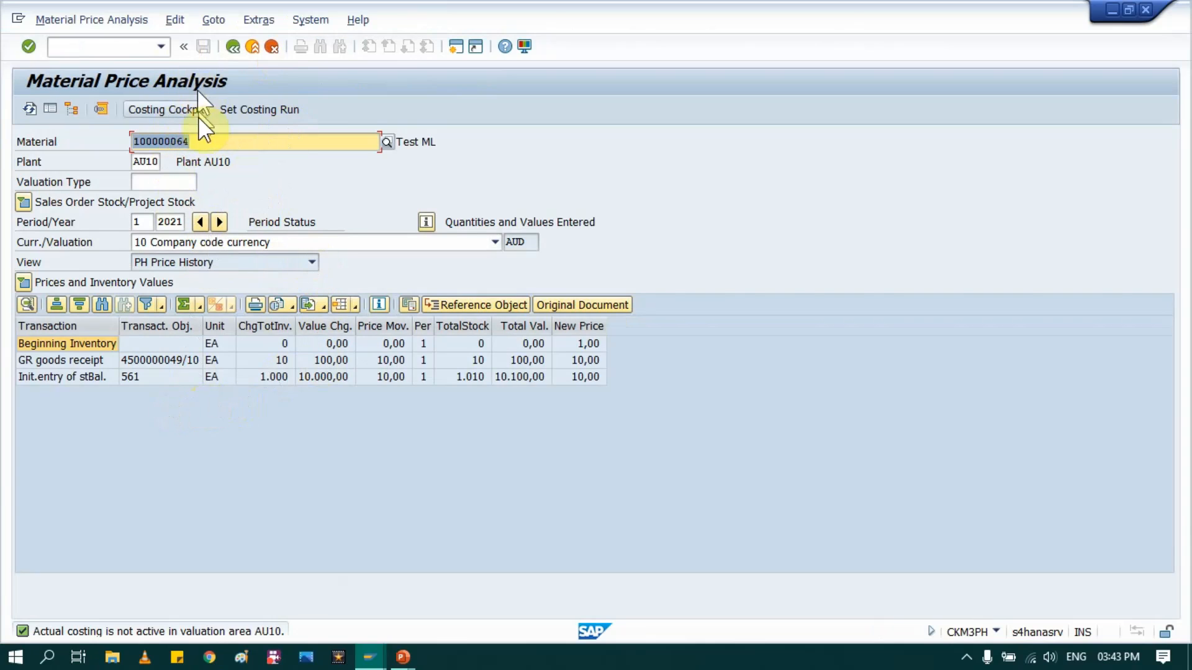
left_click(222, 139)
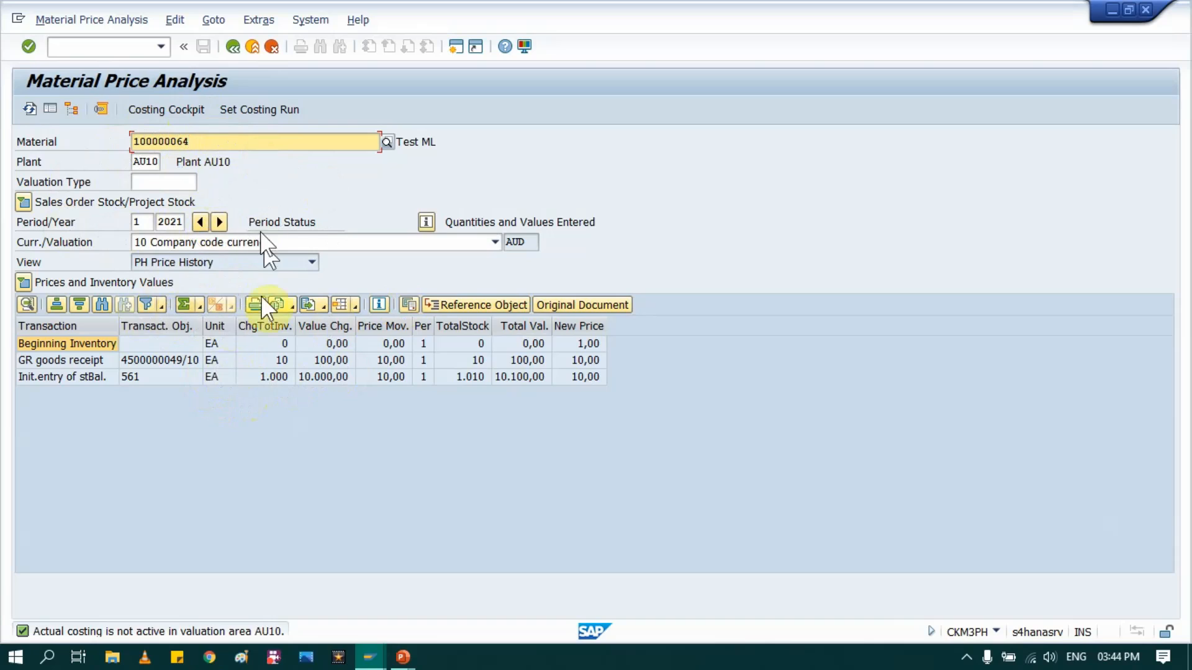
left_click(259, 19)
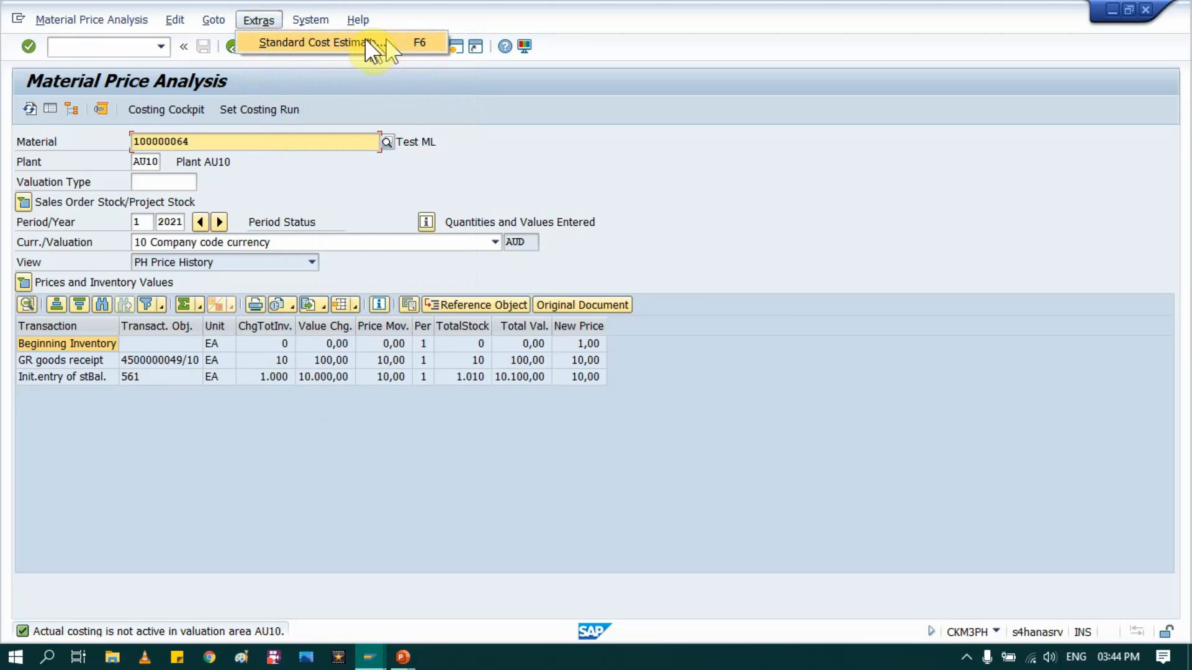
left_click(418, 504)
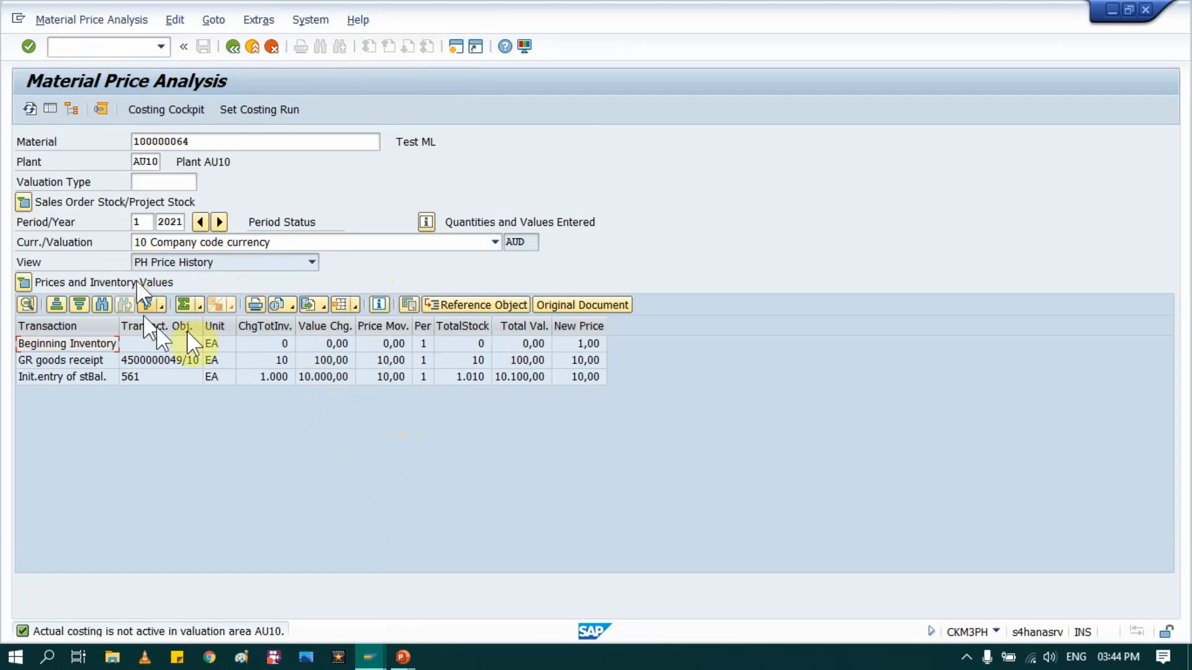
left_click(253, 46)
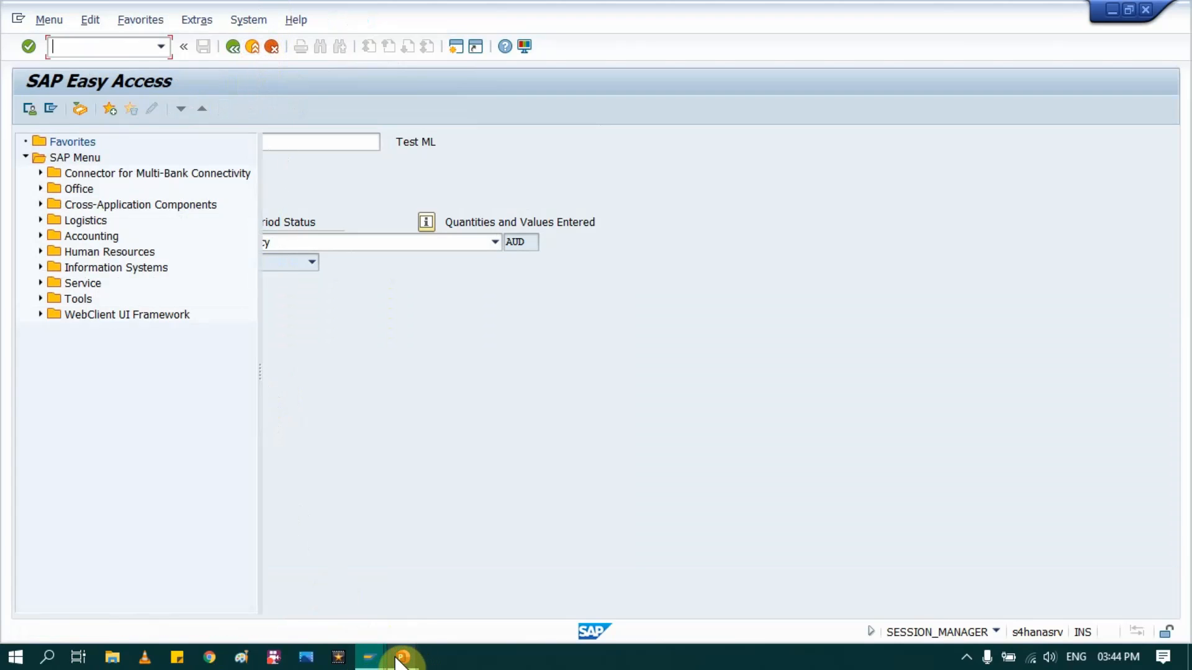
- Switch to the PowerPoint slide show and advance past the Process Flow in ML slide
mouse_move(399, 658)
left_click(473, 579)
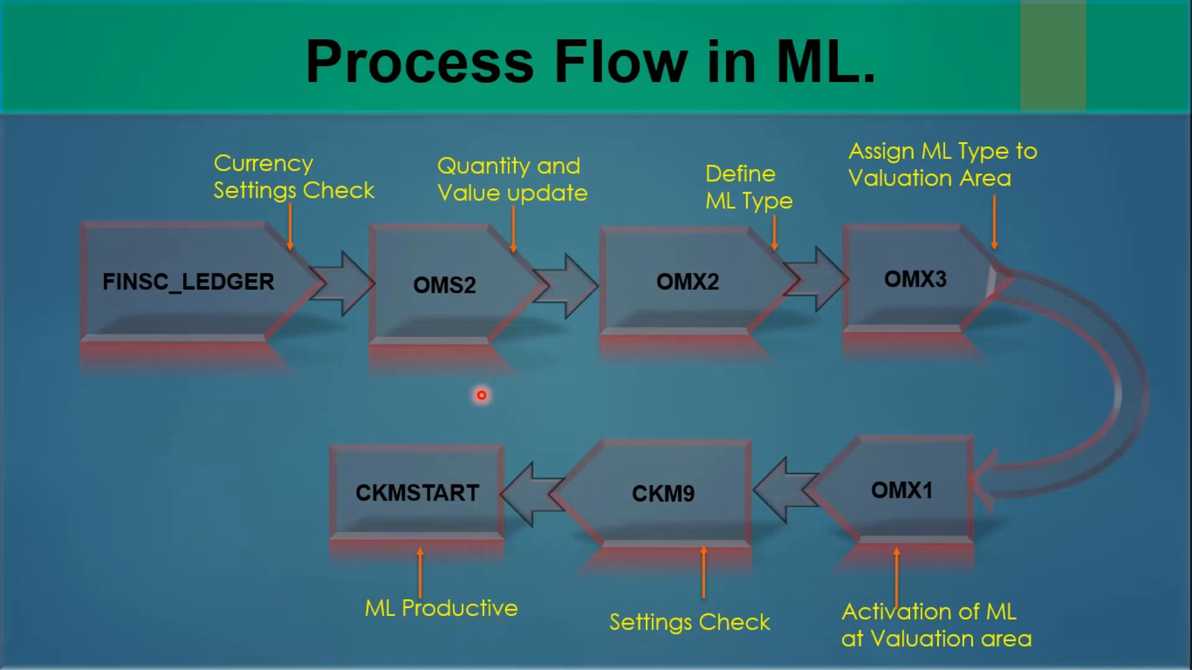
left_click(447, 392)
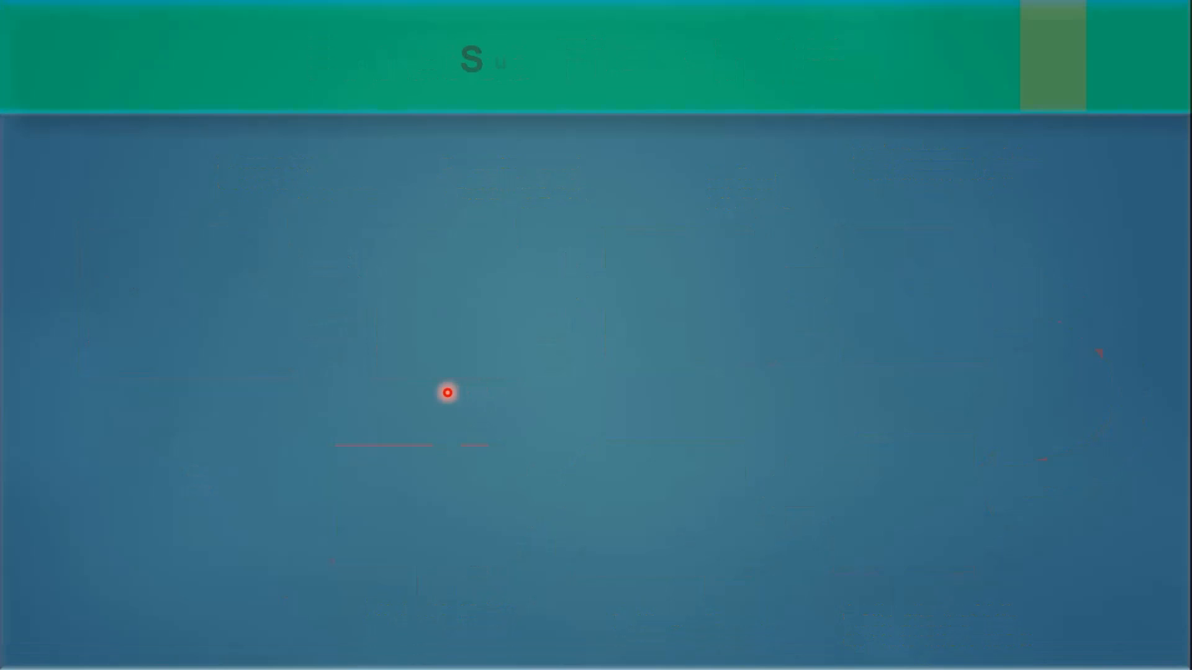